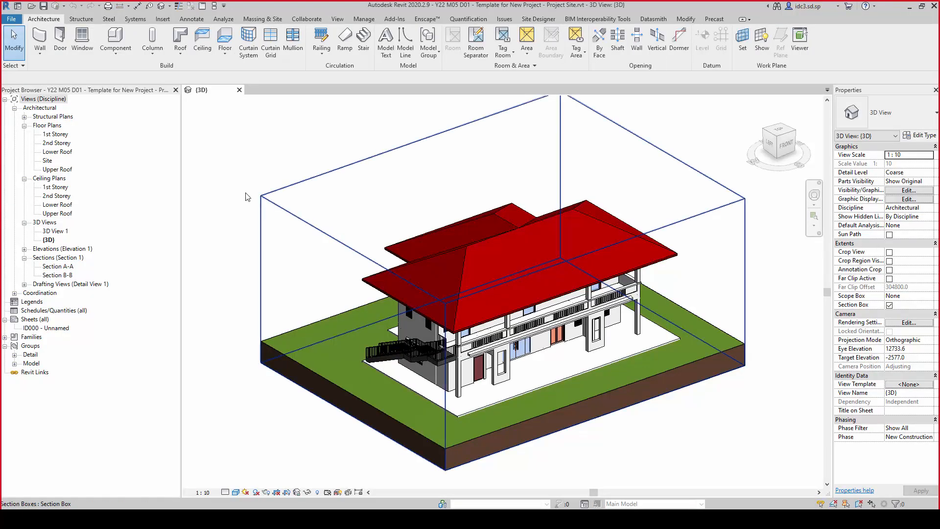
Open the 1st Storey floor plan and load the BallChair (1) family from the Downloads folder into it
click(56, 134)
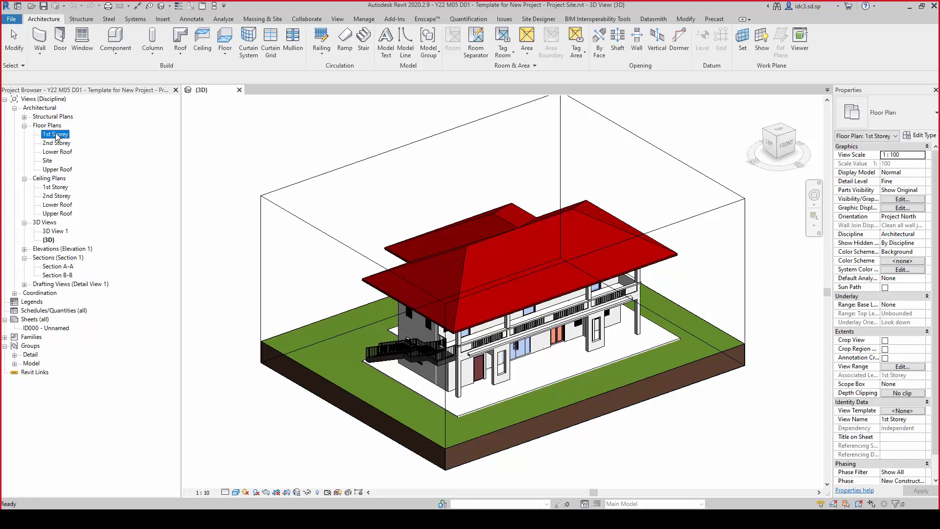
double_click(56, 135)
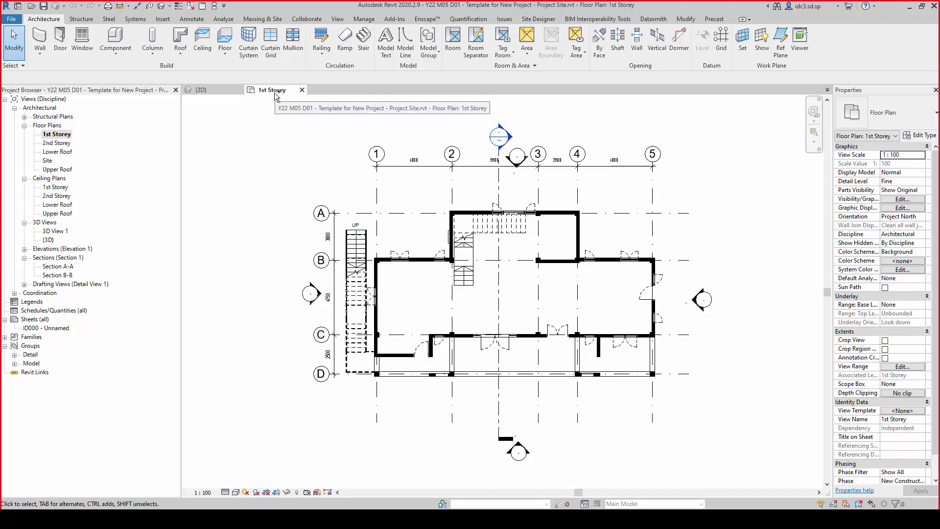
scroll(465, 351, up, 3)
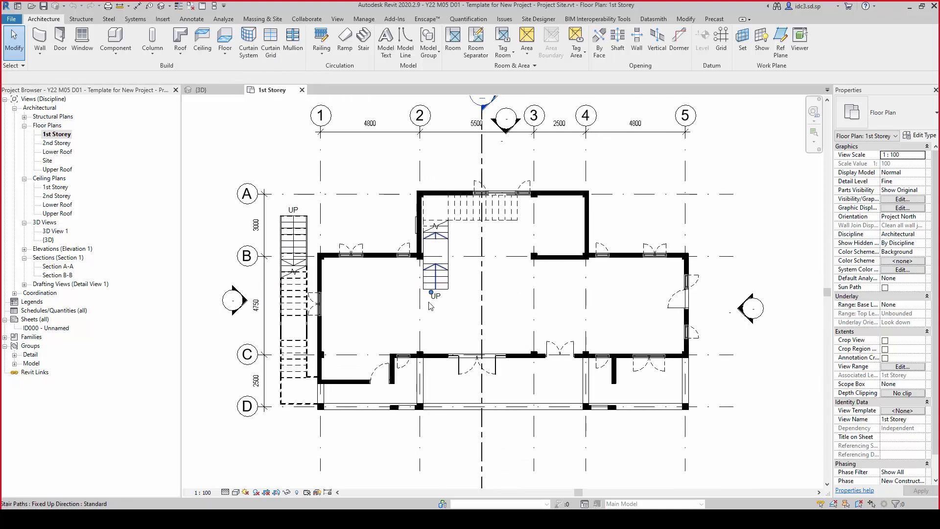
key(alt+Tab)
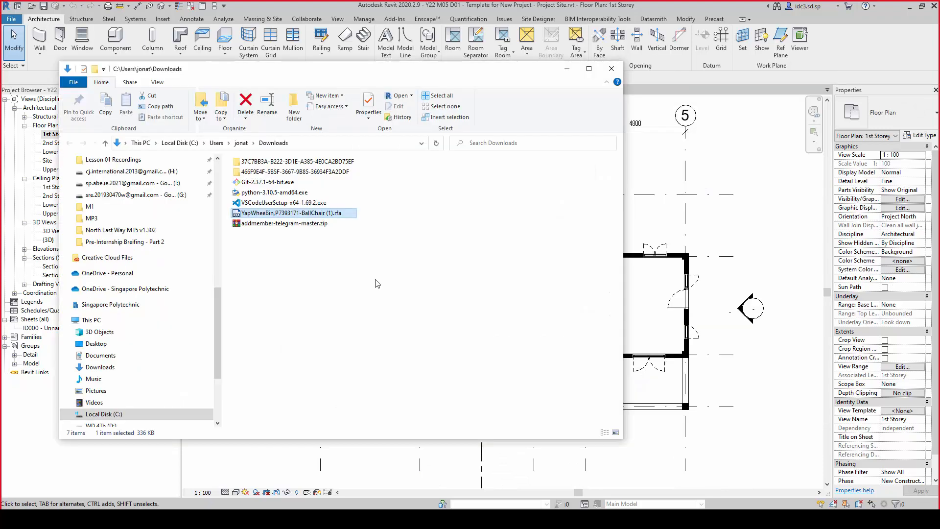
drag(277, 214, 651, 304)
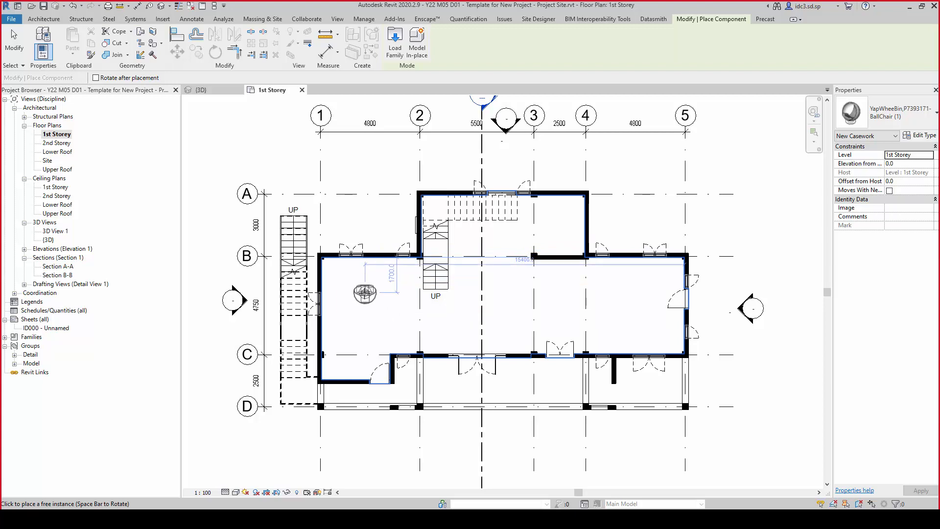
Rotate the ball chair to face away from the grid B wall and place one between grids 1 and 2, just inside that wall
key(space)
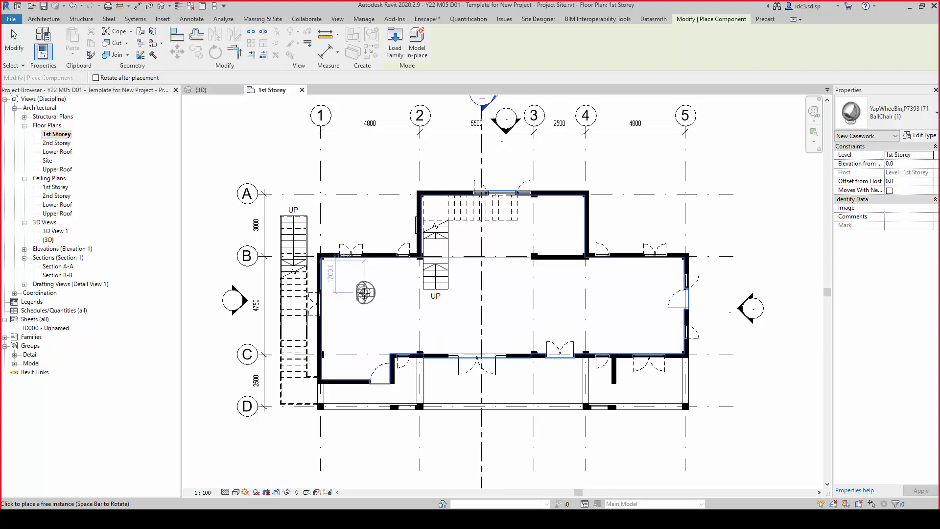
key(space)
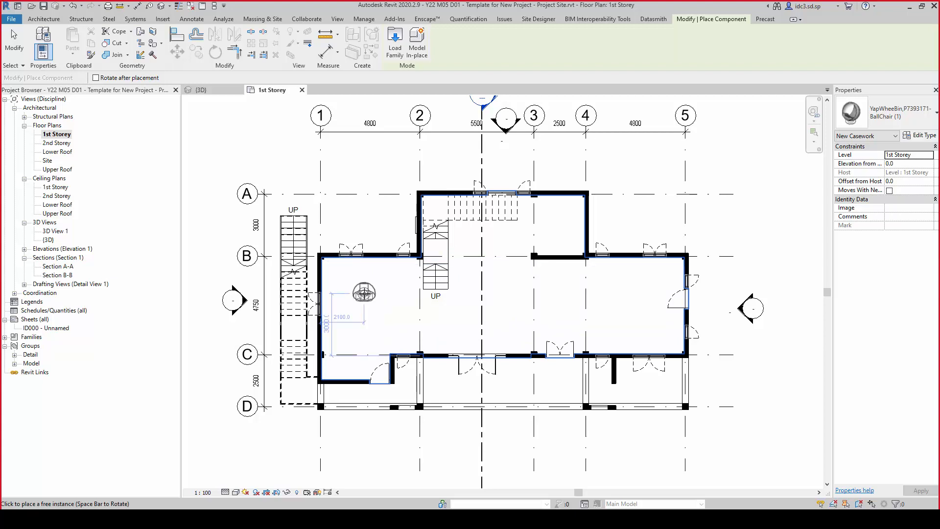
key(space)
key(space)
key(space)
key(space)
key(space)
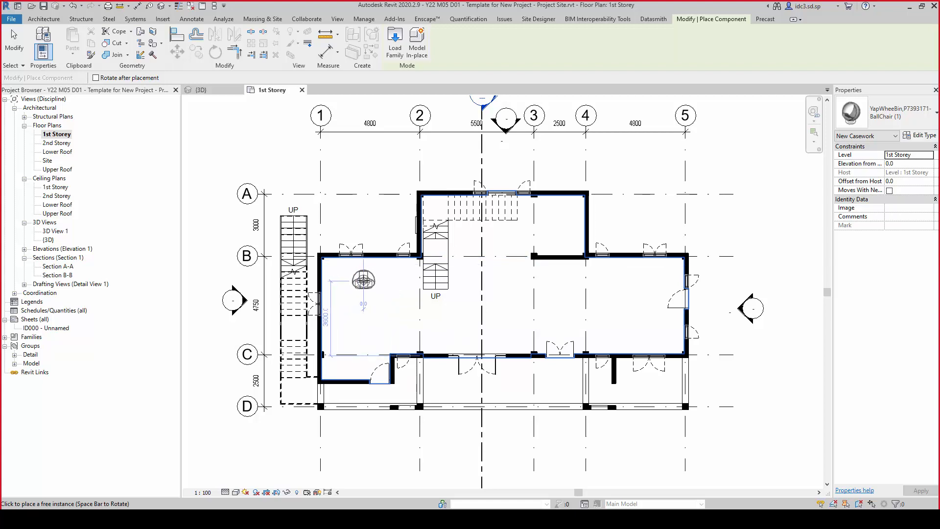
click(363, 277)
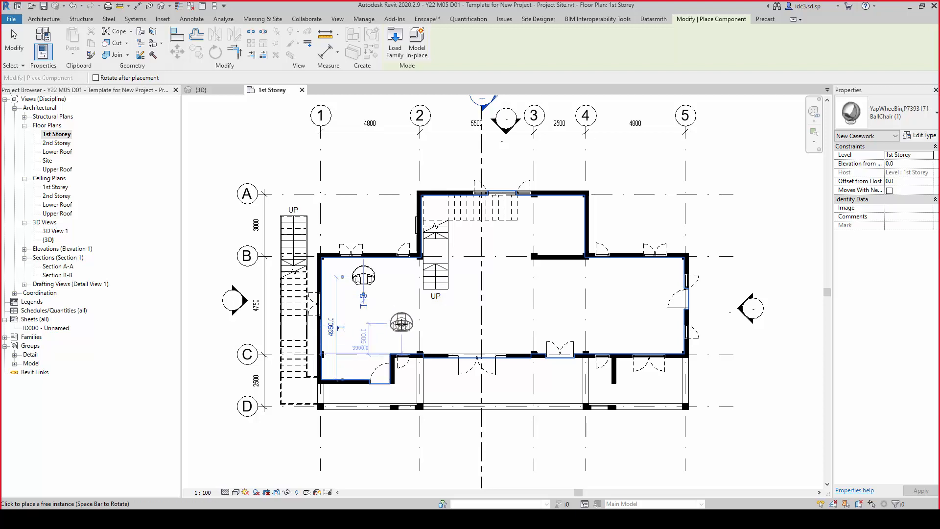
scroll(343, 287, up, 4)
key(Escape)
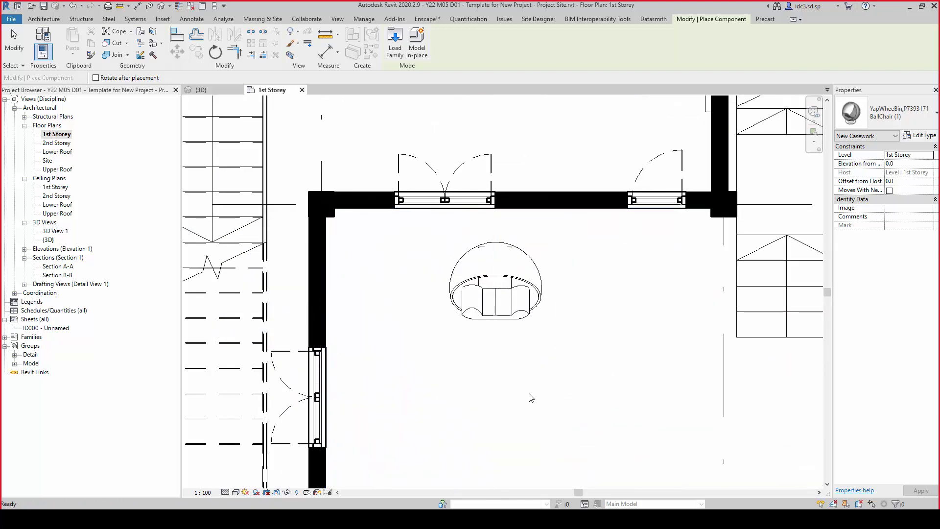
key(Escape)
Create a rectangular callout view tightly around the ball chair on the 1st Storey plan
scroll(527, 305, up, 3)
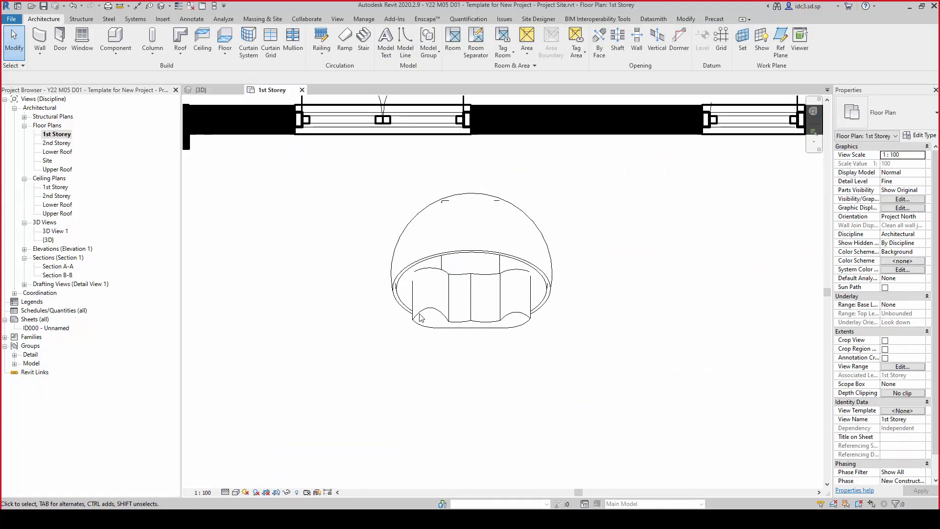
scroll(451, 329, down, 3)
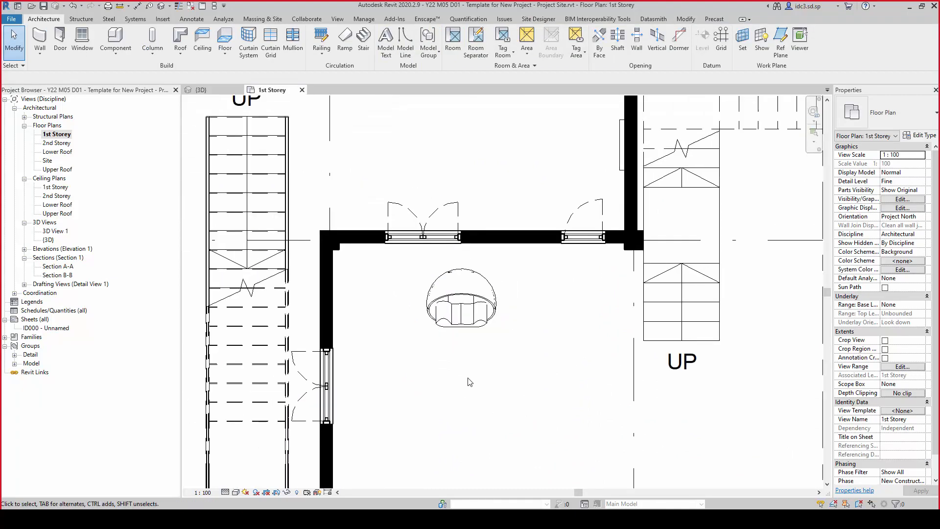
middle_drag(510, 382, 487, 356)
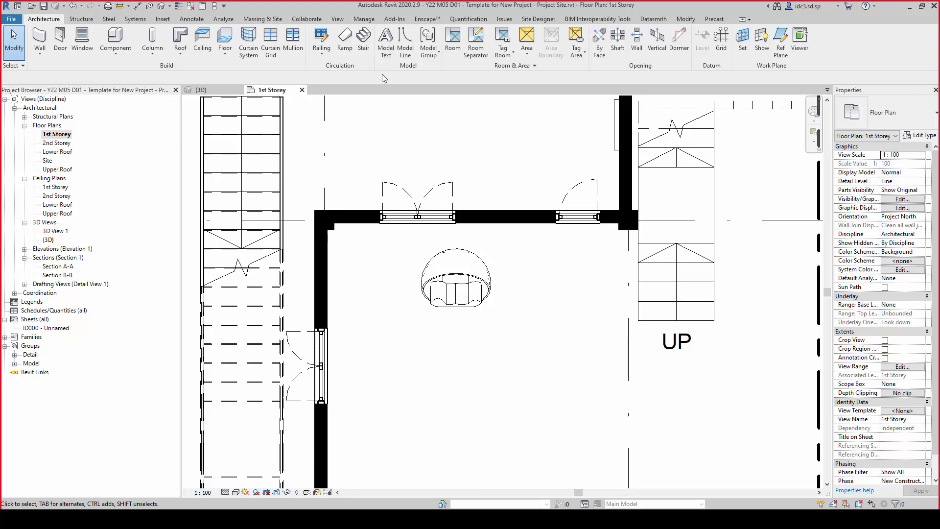
click(337, 19)
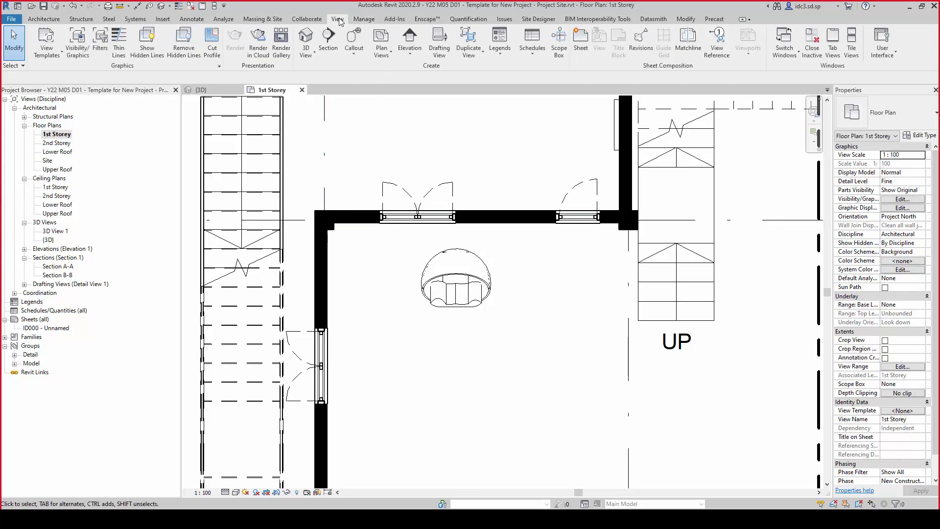
click(351, 55)
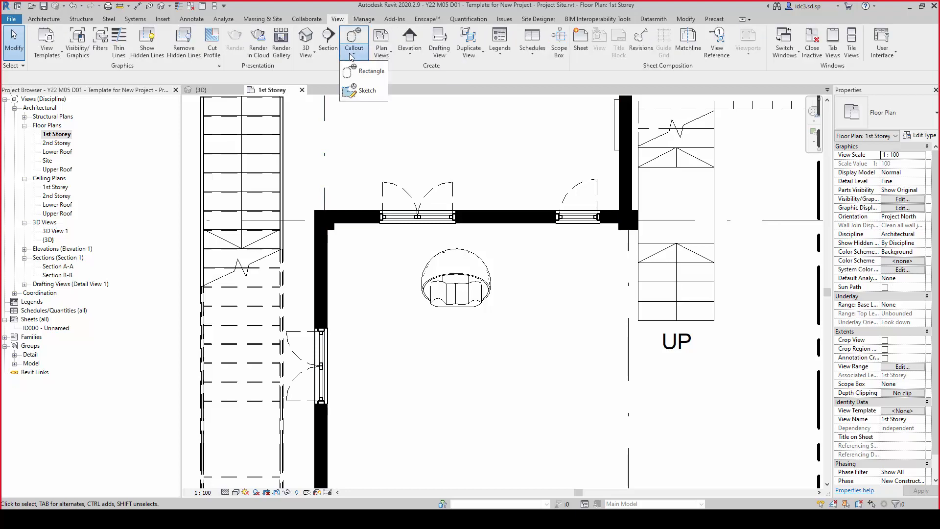
click(371, 74)
click(502, 323)
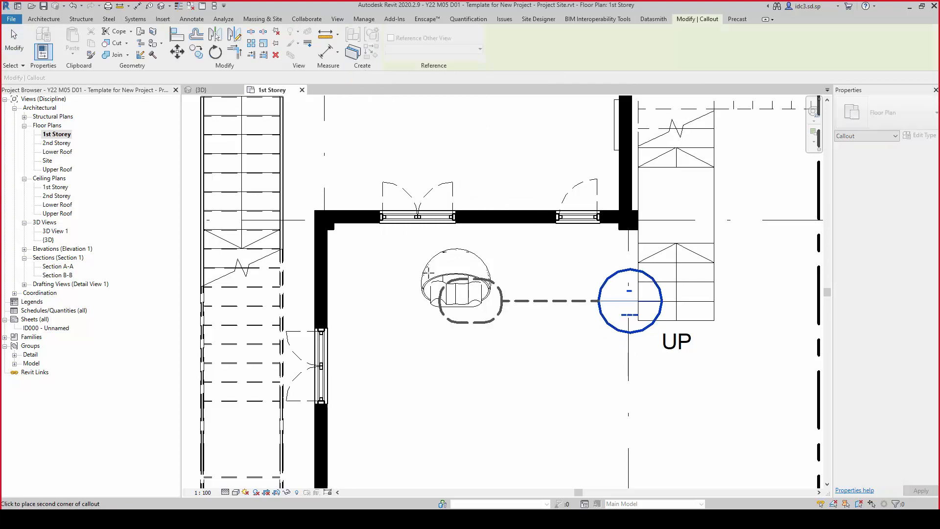
click(410, 239)
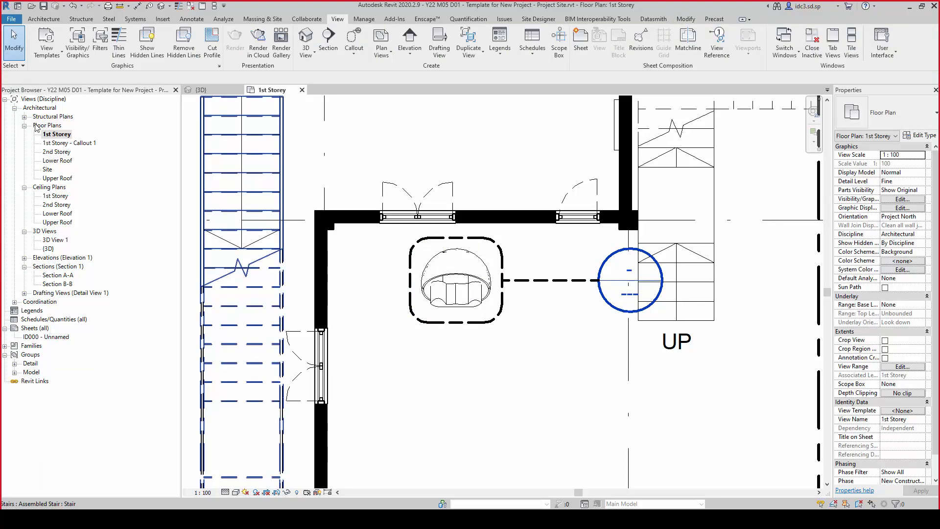
Rename the new 1st Storey callout view as Ball Chair Plan
click(58, 143)
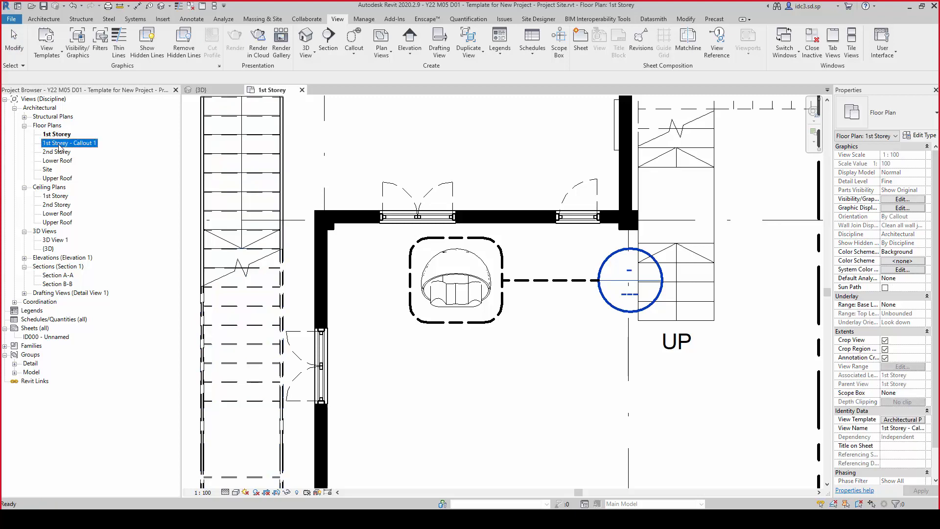
right_click(85, 148)
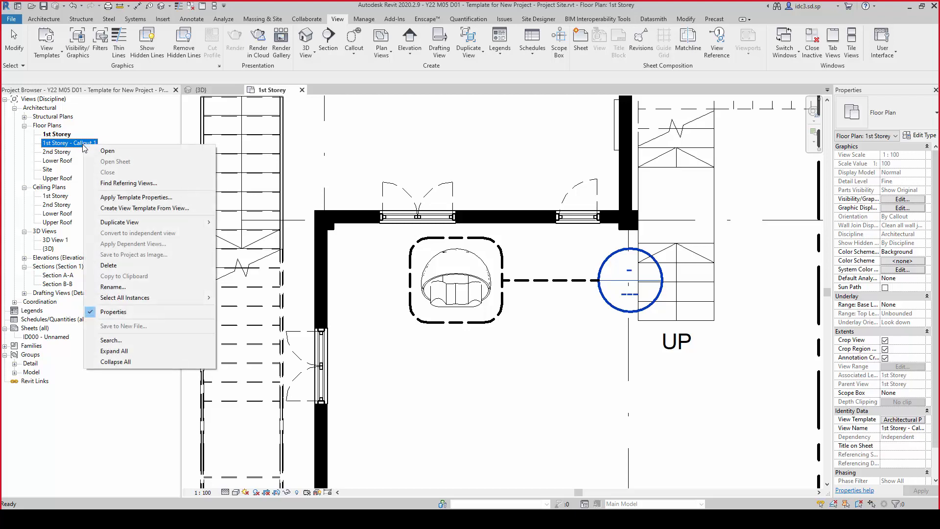
click(147, 288)
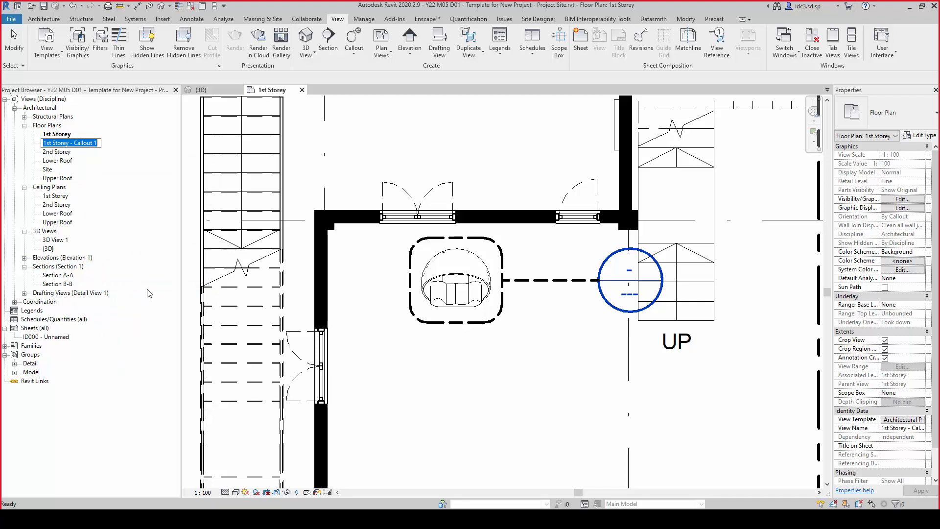
text(Ba)
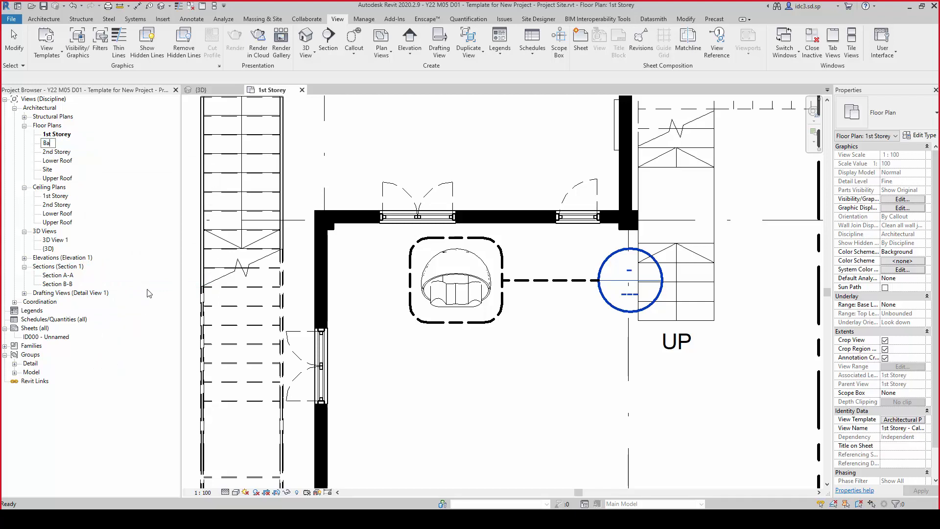
text(ll Chair Plan)
key(Return)
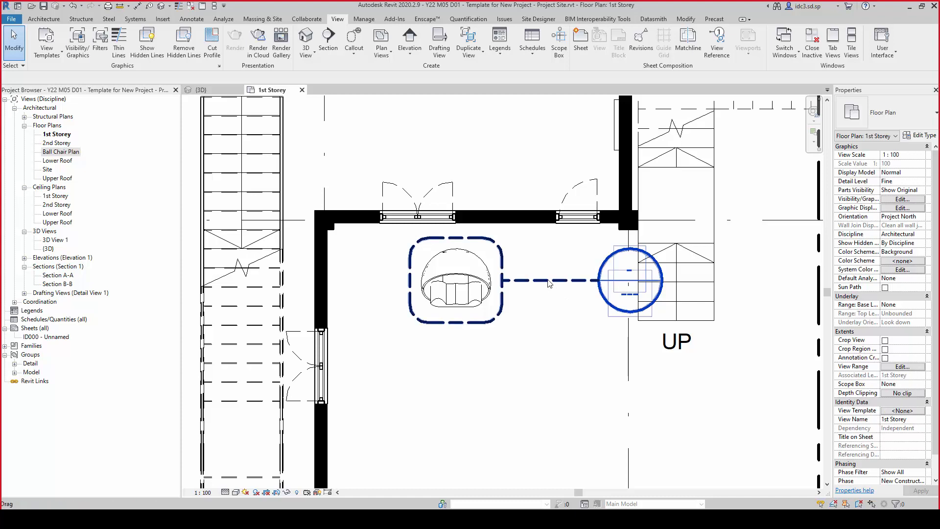
Move the callout head outside the building above the grid B wall and bend its leader with an elbow
click(605, 286)
drag(605, 287, 346, 156)
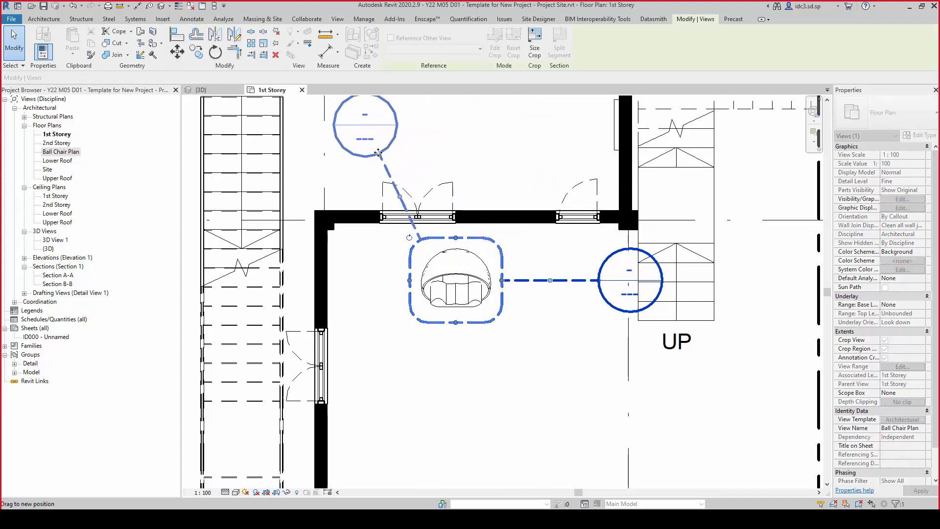
middle_drag(477, 163, 500, 253)
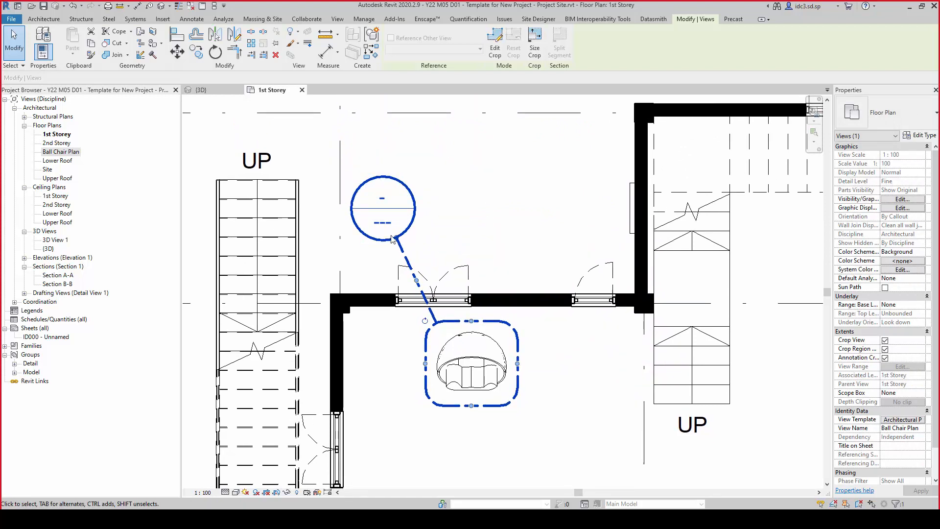
mouse_move(397, 237)
mouse_down()
mouse_move(414, 218)
mouse_move(402, 238)
mouse_up()
drag(420, 281, 426, 238)
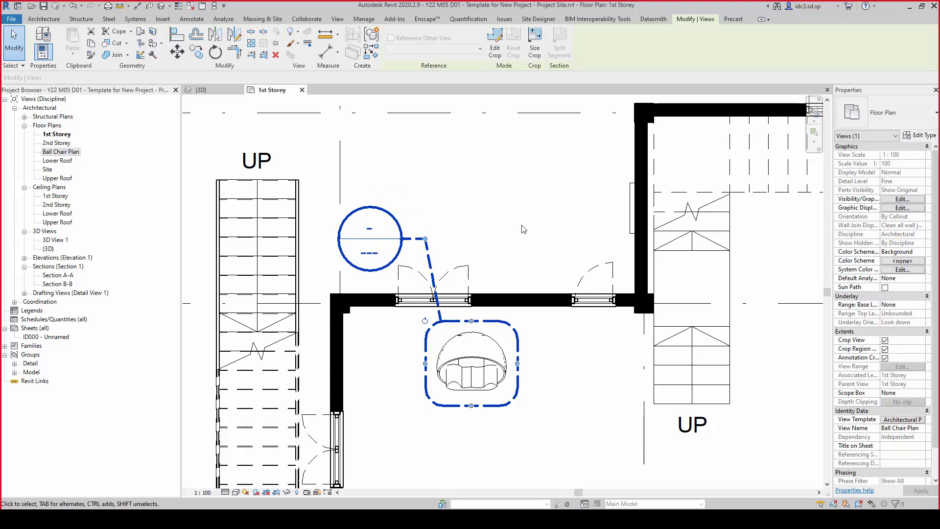
key(Escape)
Open the Ball Chair Plan callout view to inspect the cropped chair
scroll(542, 248, down, 4)
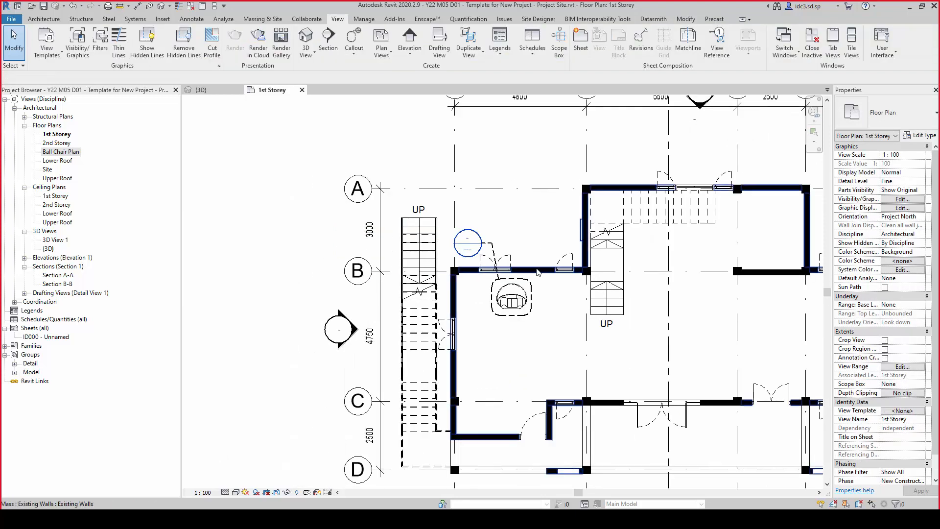
scroll(522, 243, up, 3)
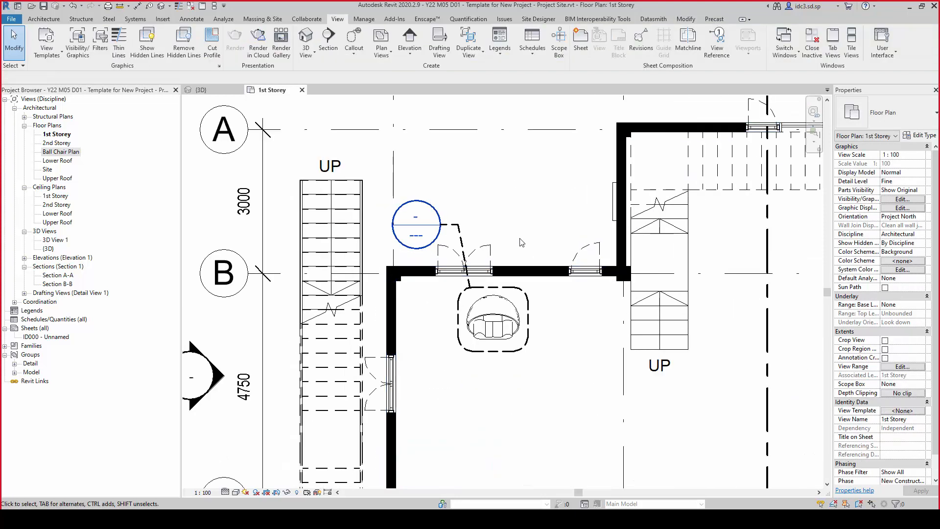
click(65, 152)
double_click(72, 155)
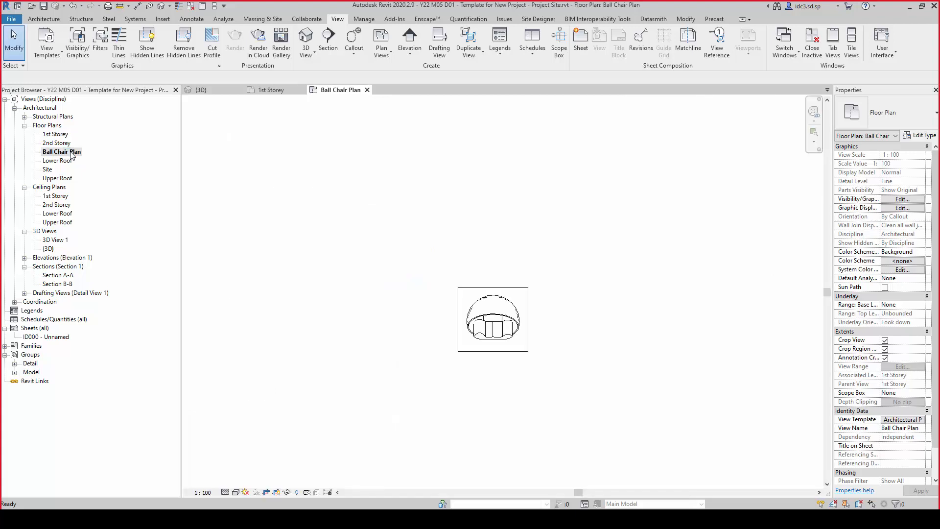
scroll(470, 294, up, 2)
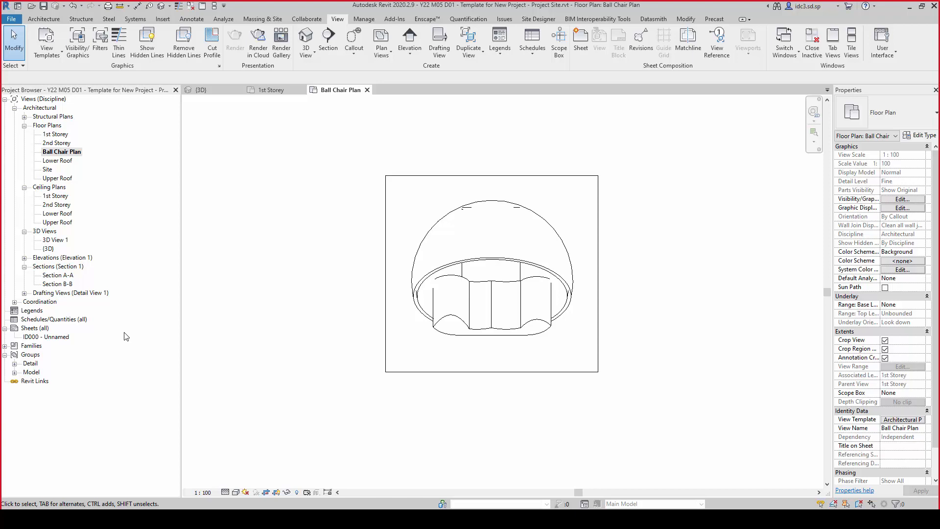
Create a new sheet using the Singapore Polytechnic - School of ABE : A3 Title Block
click(45, 328)
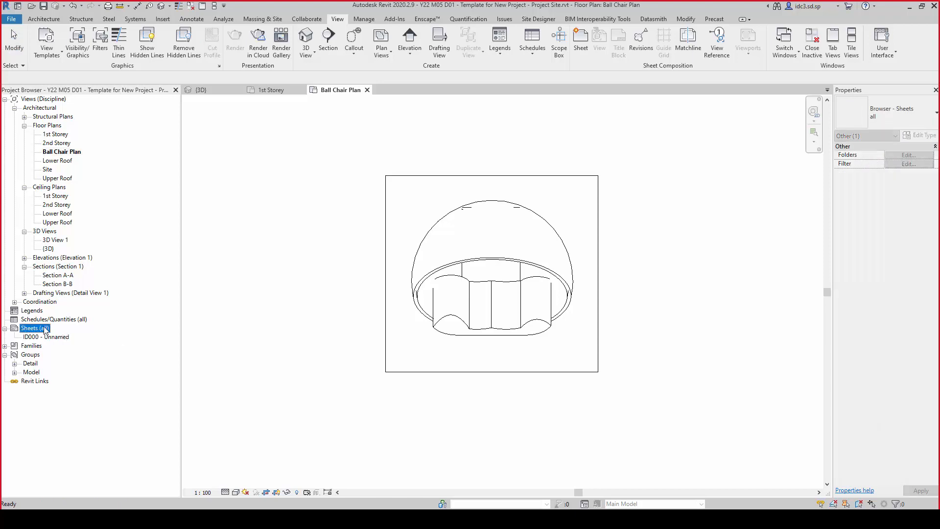
key(ctrl)
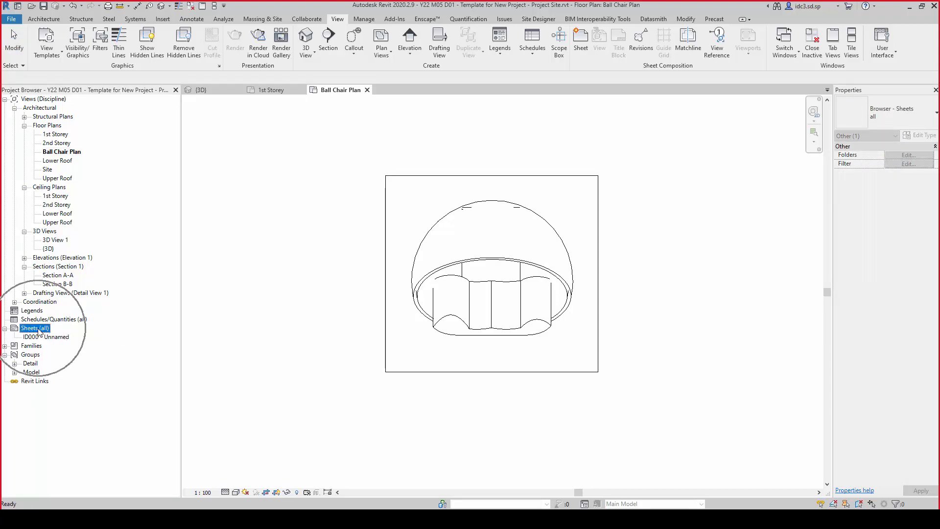
right_click(40, 333)
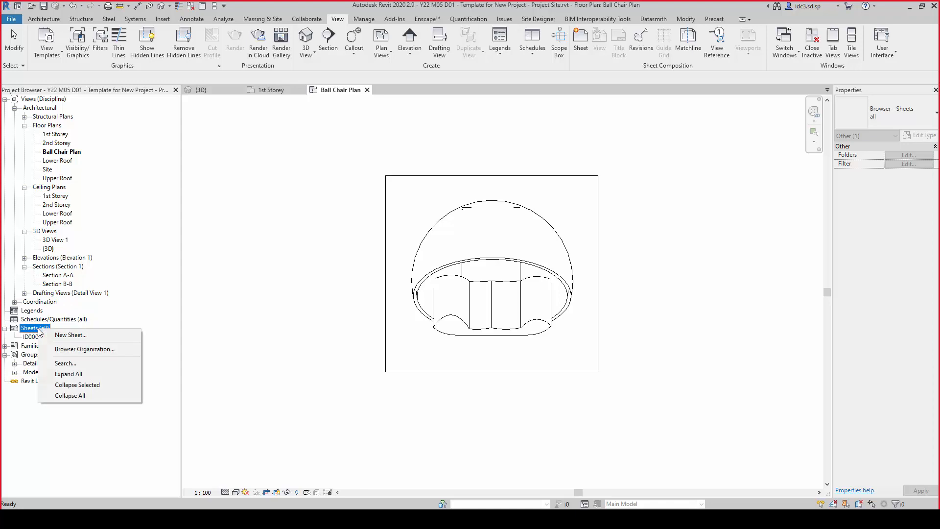
click(102, 336)
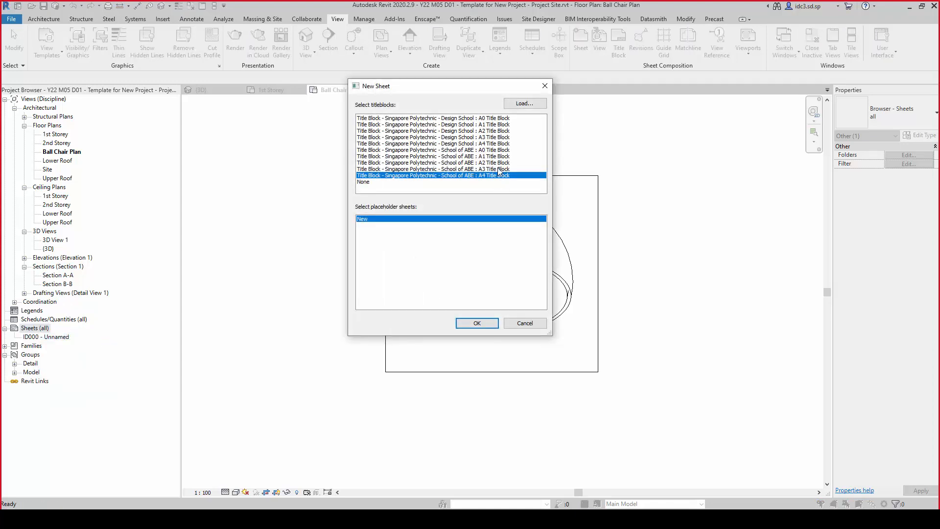
click(468, 169)
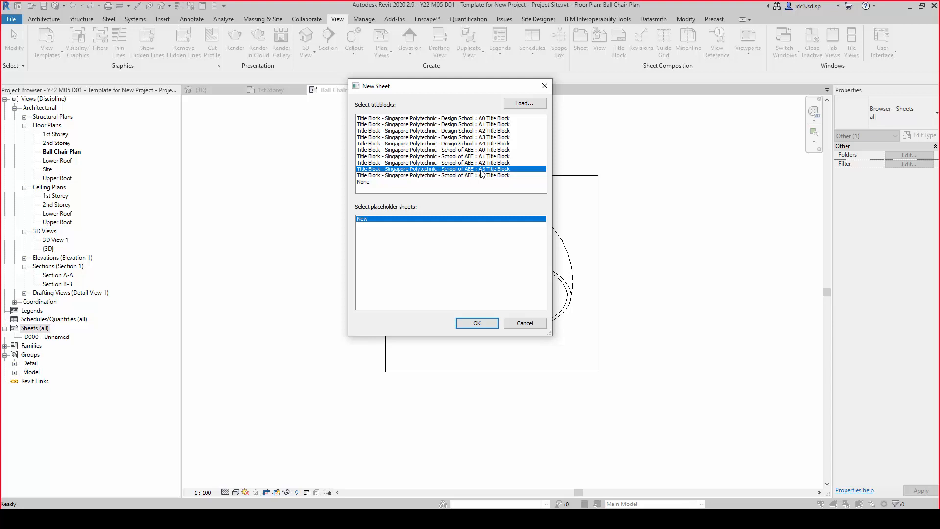
click(478, 323)
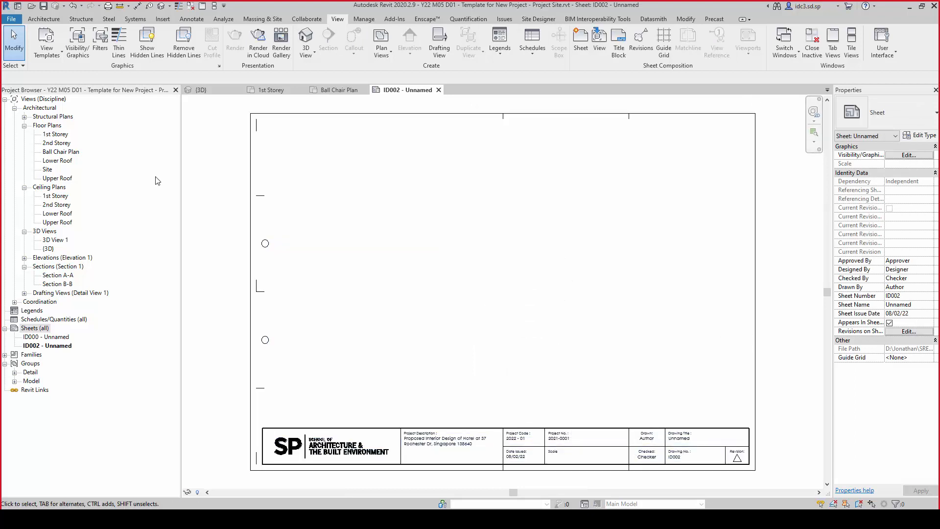
Place the Ball Chair Plan view near the upper-left corner of the ID002 sheet
drag(81, 155, 239, 177)
drag(357, 156, 355, 158)
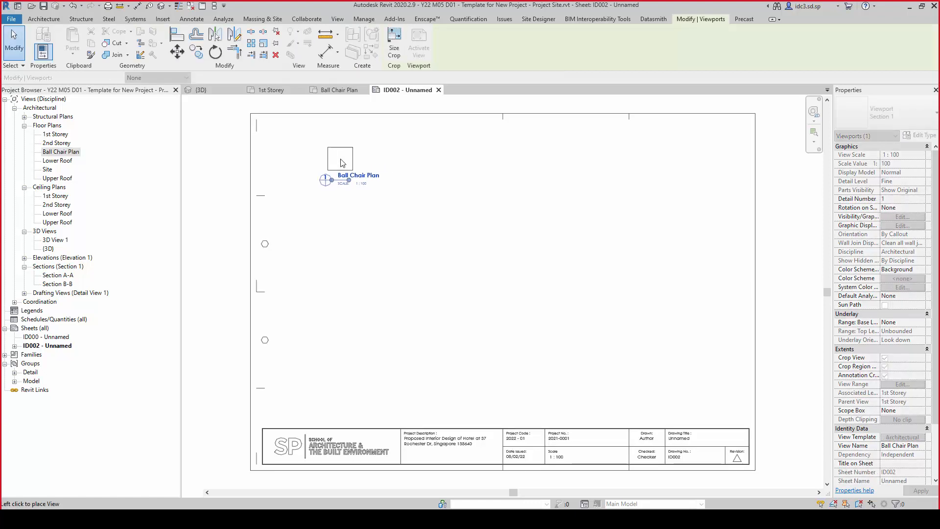
click(341, 162)
click(590, 266)
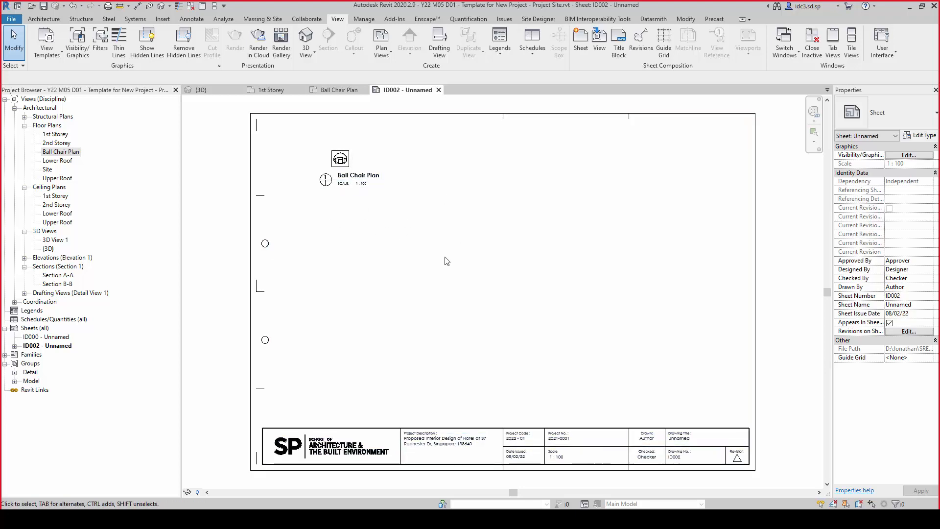
Try to set the view scale to 1 : 15 in the Architectural Plan template assigned to the Ball Chair Plan view
click(341, 90)
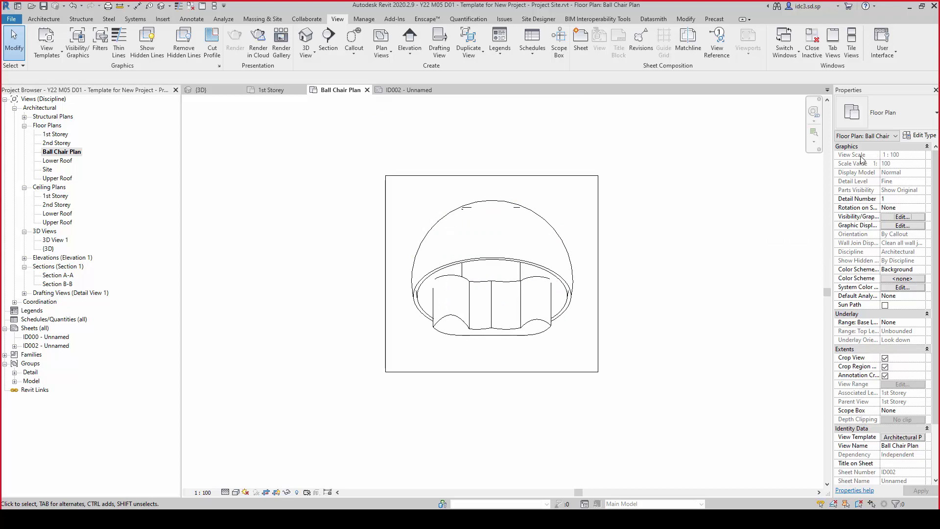
key(ctrl)
click(903, 439)
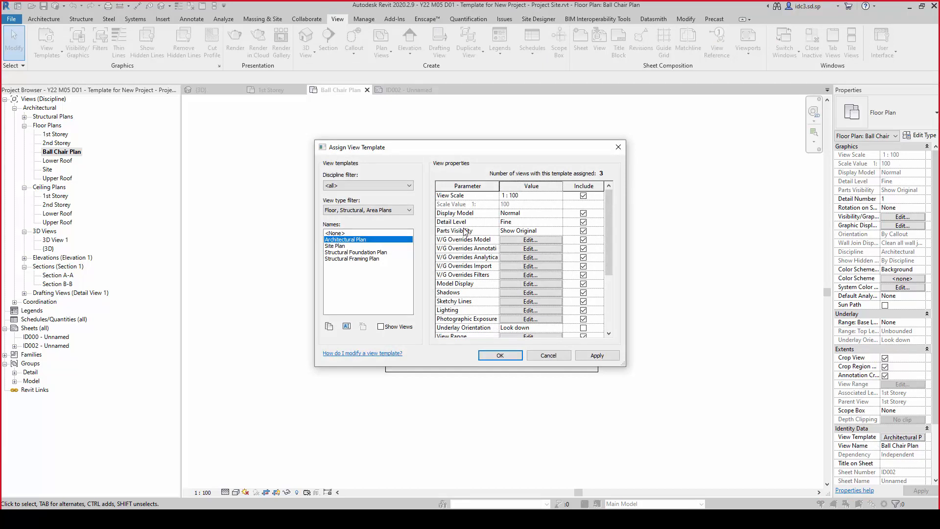
drag(496, 155, 720, 145)
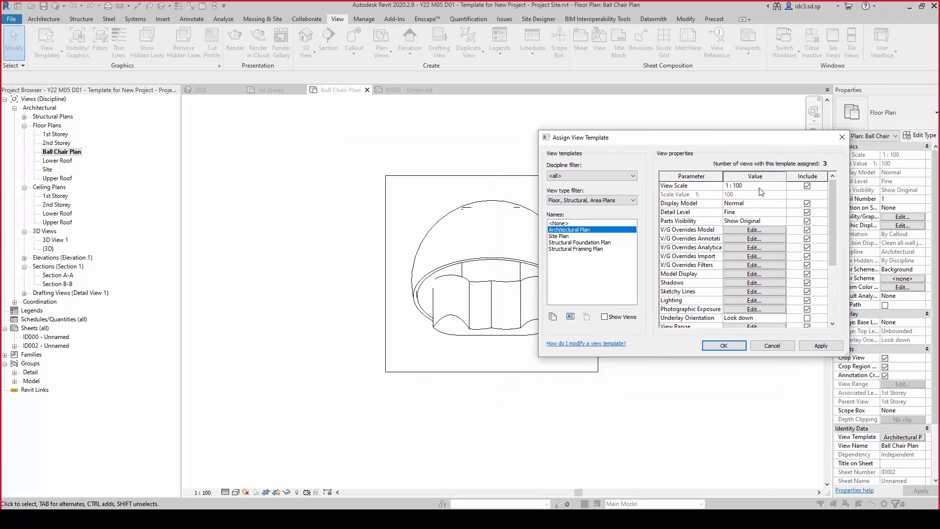
click(735, 186)
click(747, 185)
double_click(748, 185)
text(15)
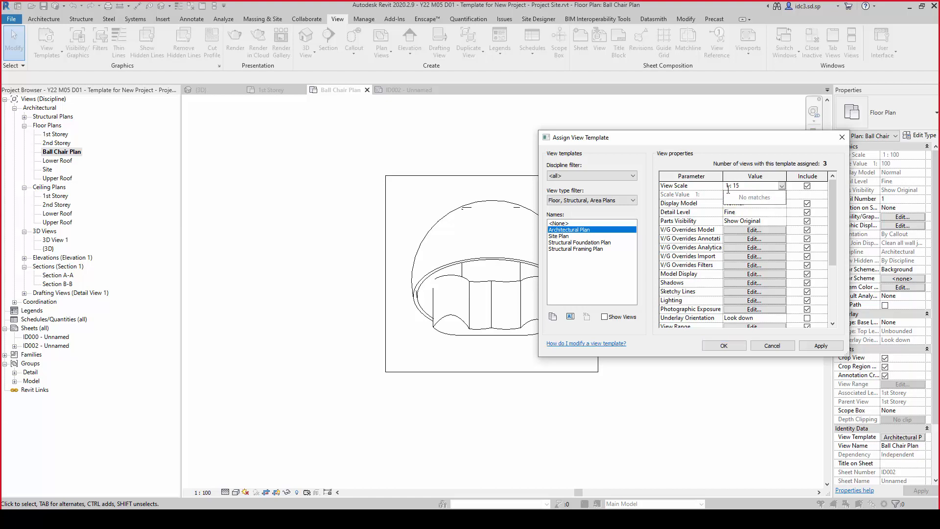
click(753, 149)
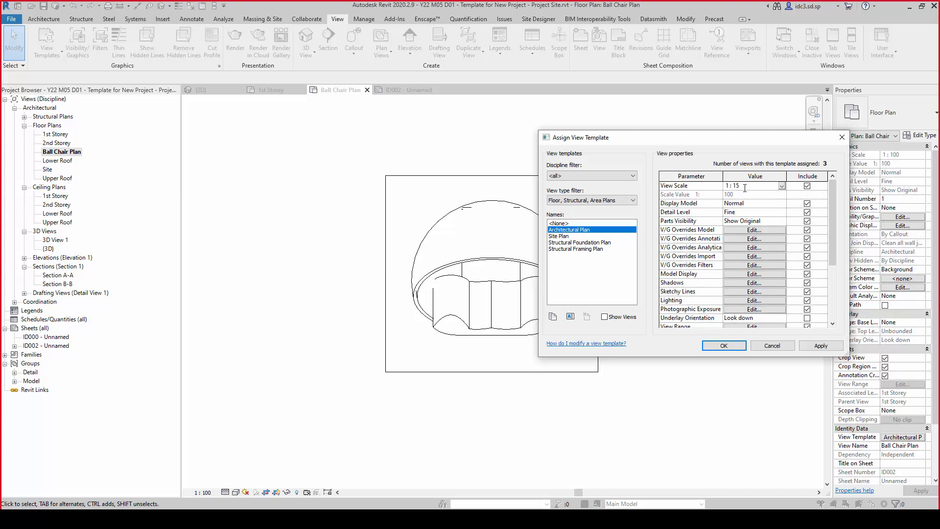
click(724, 345)
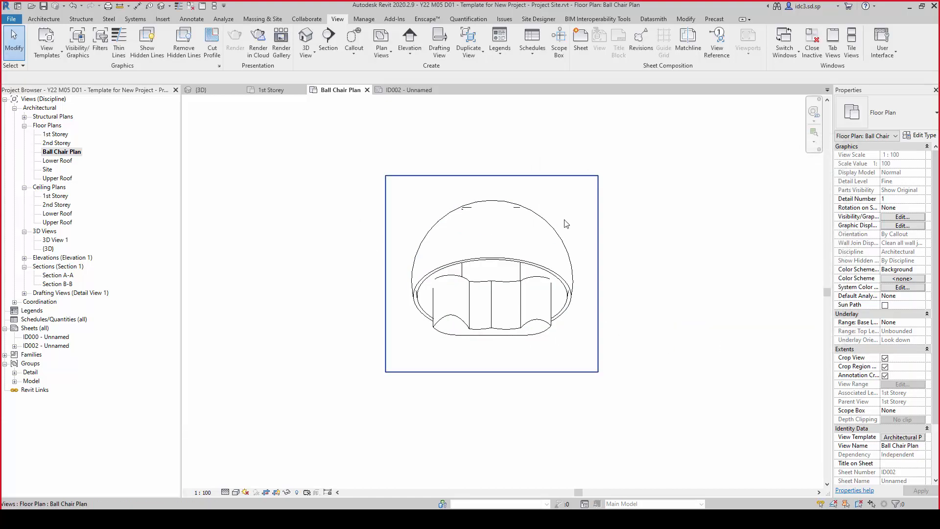
Return to the ID002 sheet and activate its Ball Chair Plan viewport for editing
click(403, 91)
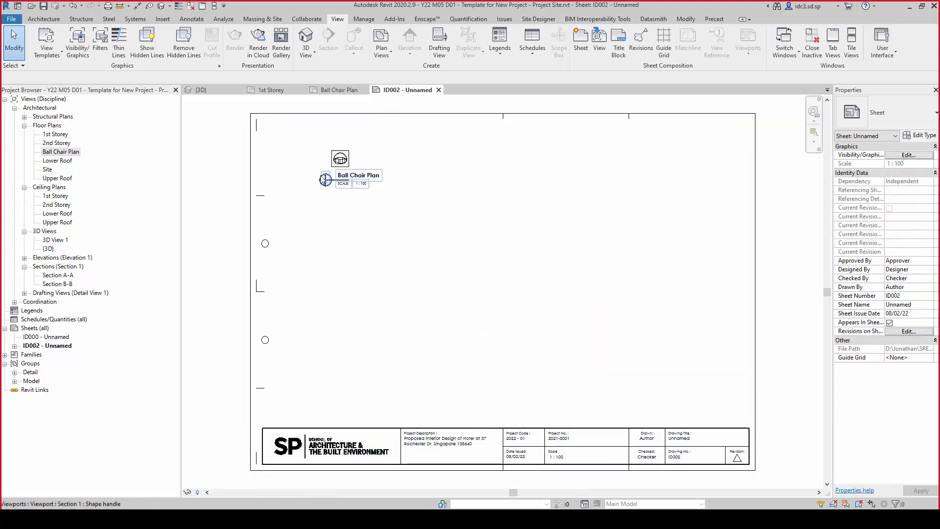
scroll(343, 162, up, 4)
click(401, 149)
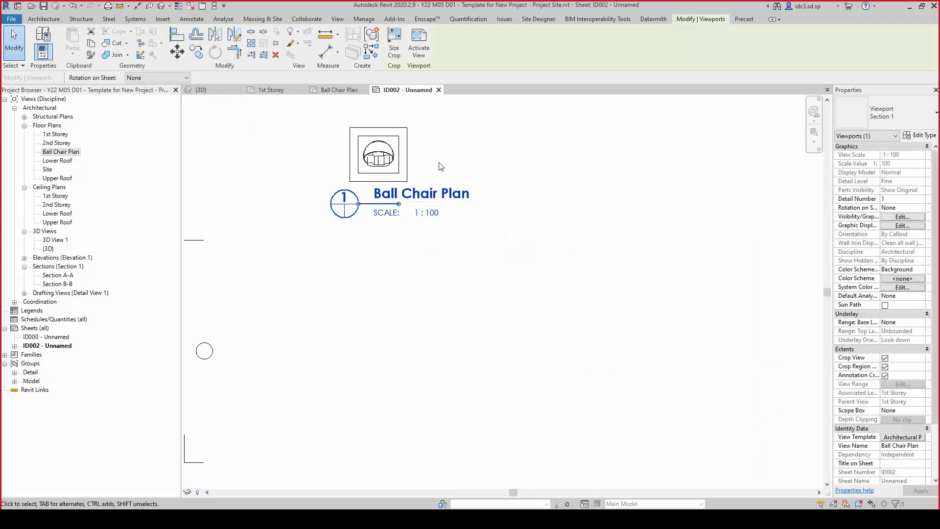
scroll(439, 164, down, 4)
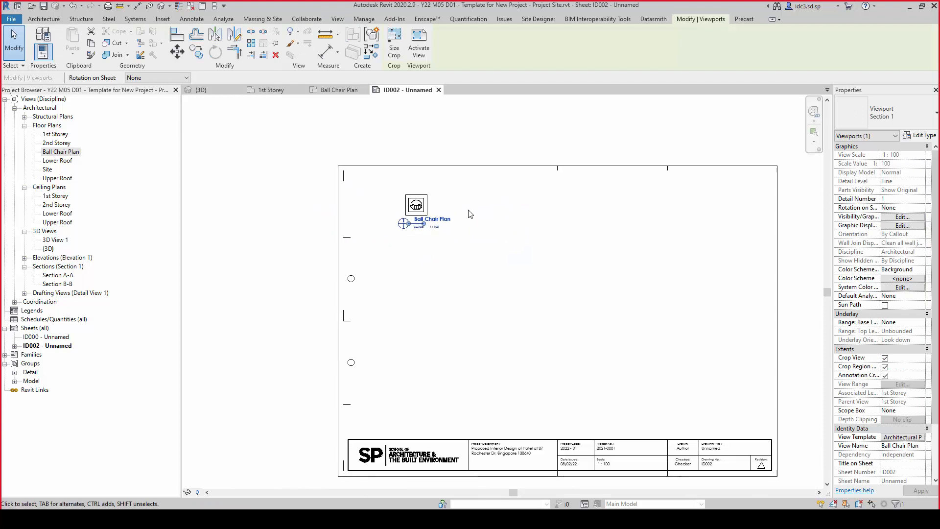
double_click(416, 208)
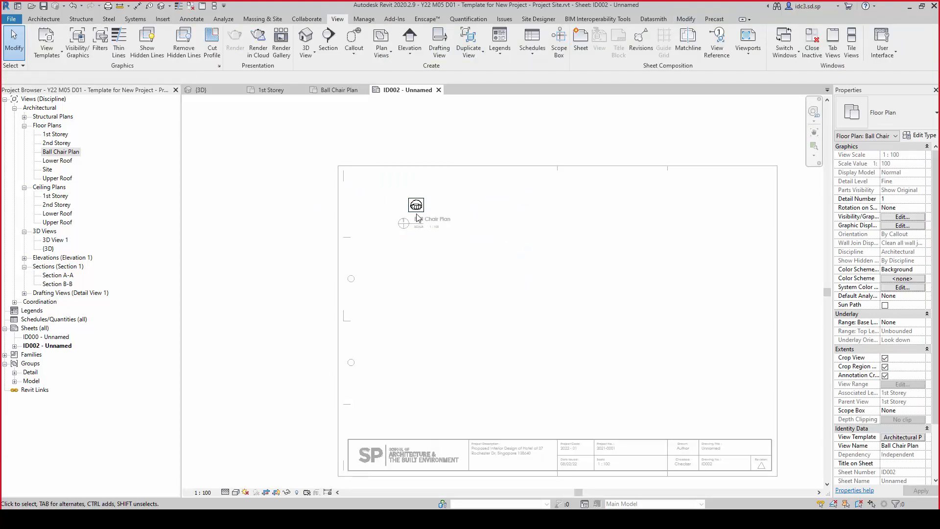
scroll(416, 213, up, 3)
click(429, 204)
double_click(429, 204)
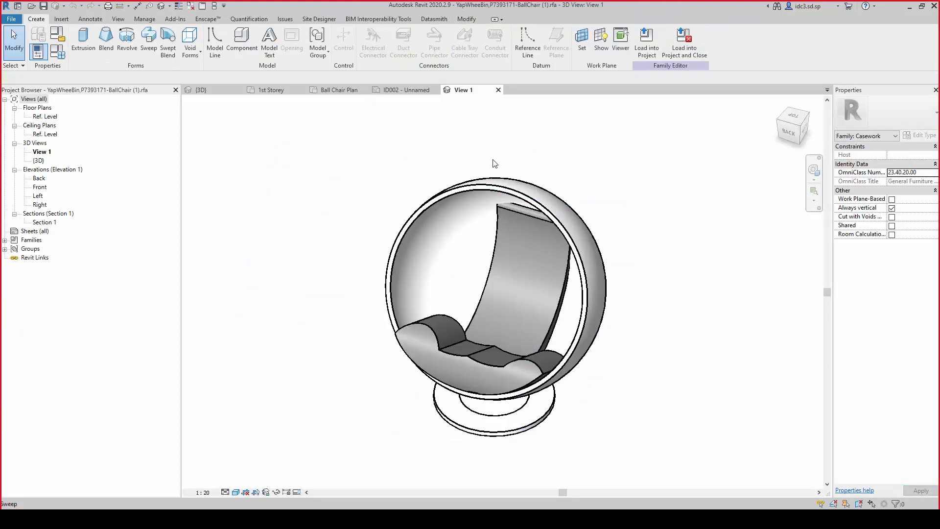
click(499, 90)
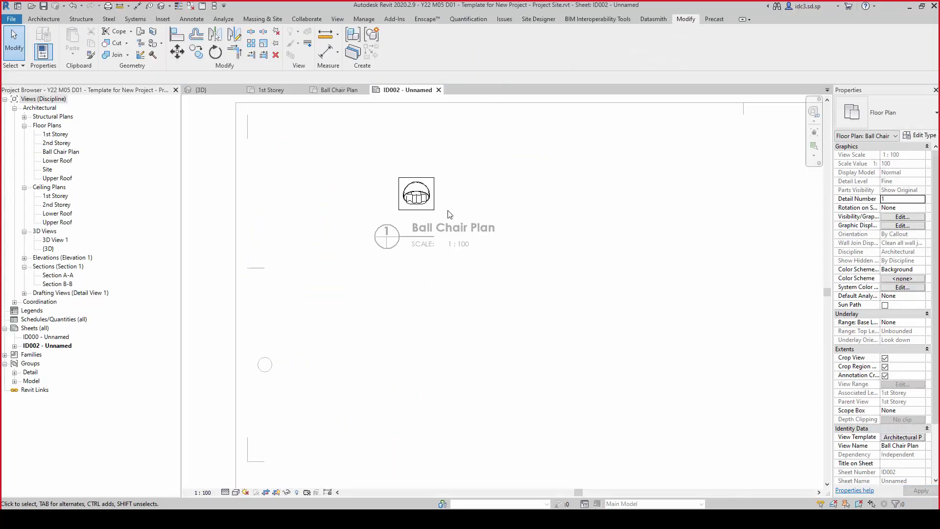
Select the crop region in the activated Ball Chair Plan view and open its view template assignment
click(447, 212)
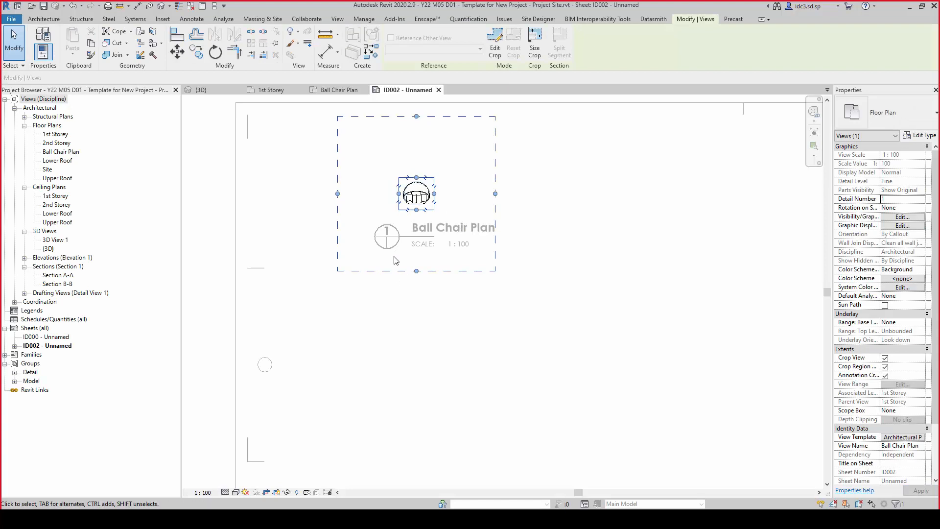
scroll(395, 260, down, 2)
click(892, 438)
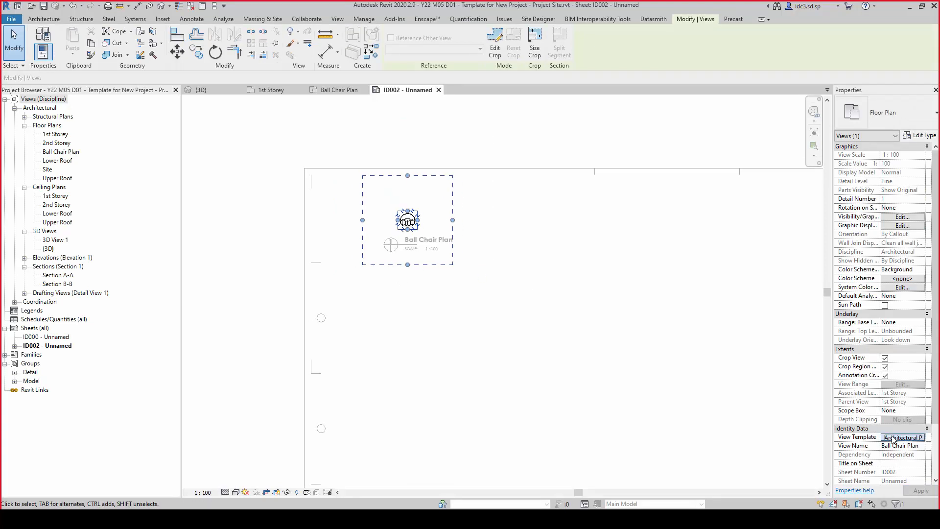
click(892, 439)
Try to enter a custom 1 : 15 view scale in the Architectural Plan template
click(754, 187)
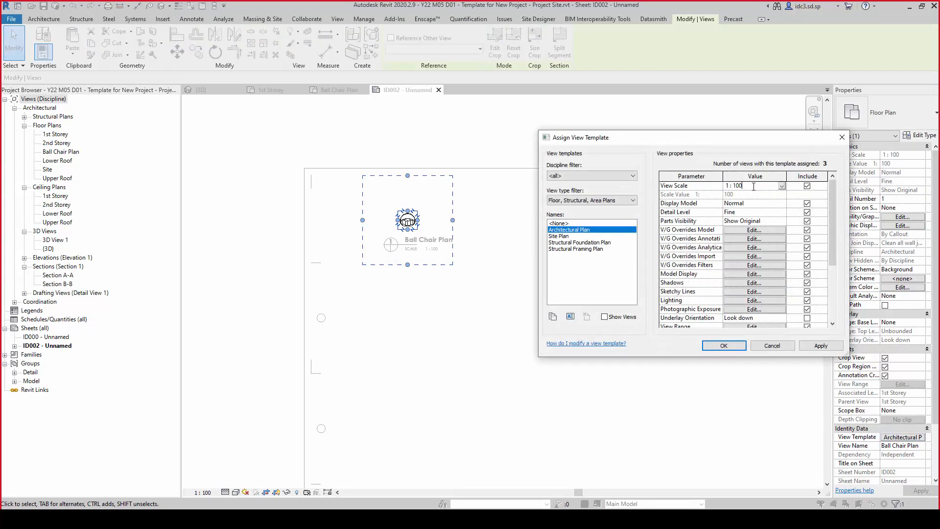
text(5)
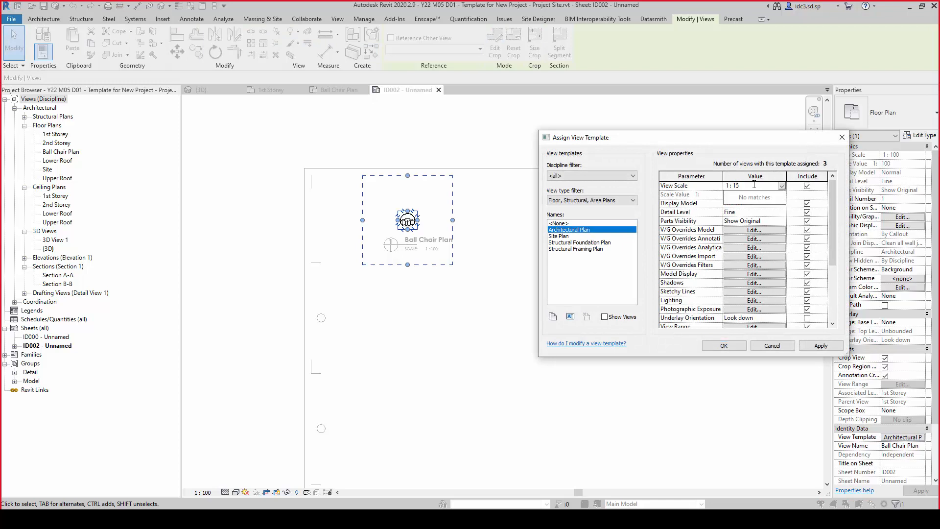
key(Return)
click(753, 185)
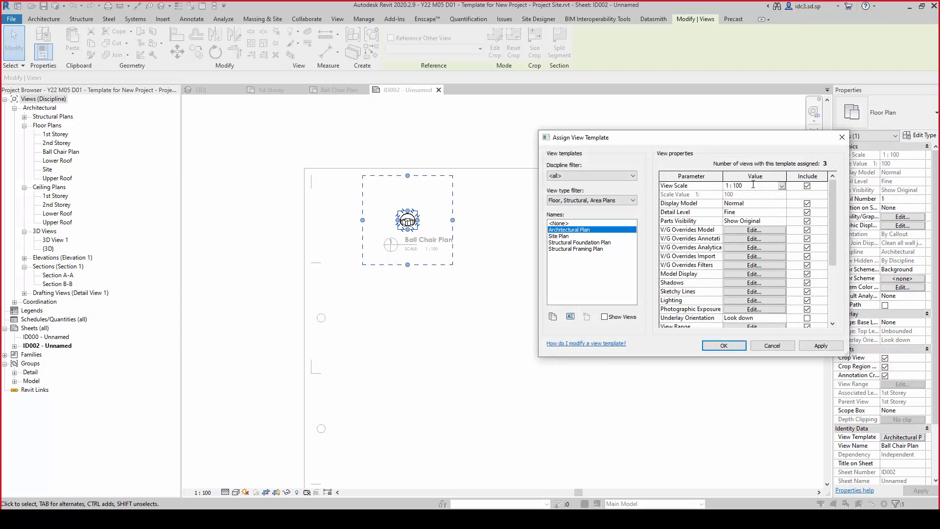
key(Tab)
click(756, 189)
Set the Architectural Plan template's view scale to the preset 1 : 20, apply it, and deactivate the viewport
click(782, 186)
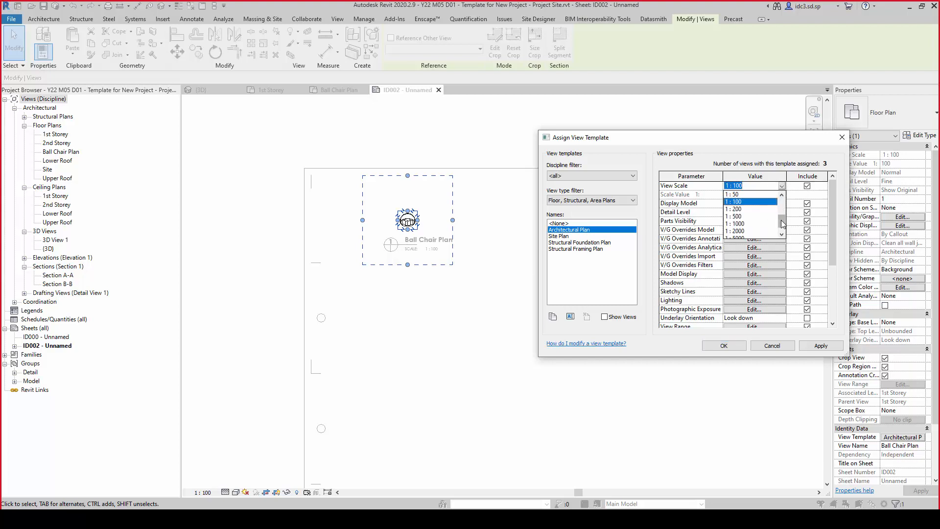
drag(783, 204, 782, 210)
click(782, 237)
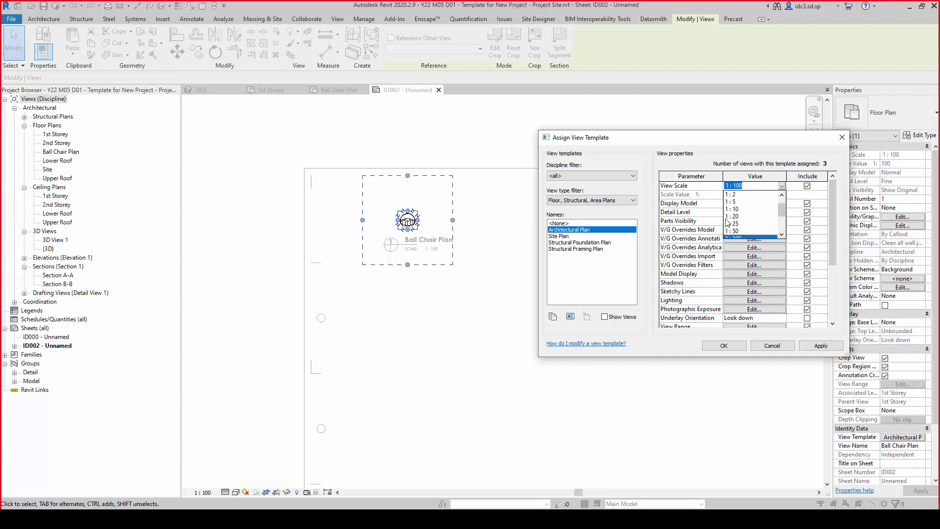
click(730, 216)
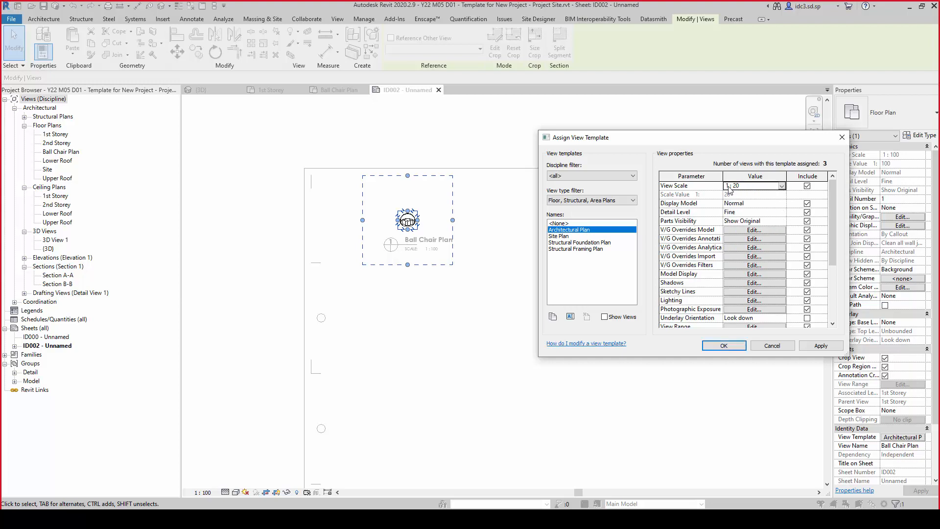
click(814, 346)
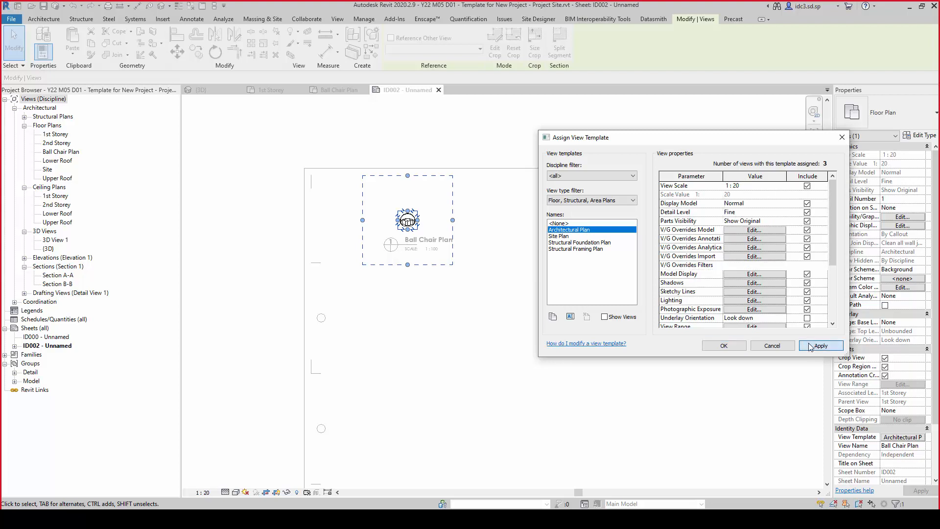
click(721, 346)
click(558, 333)
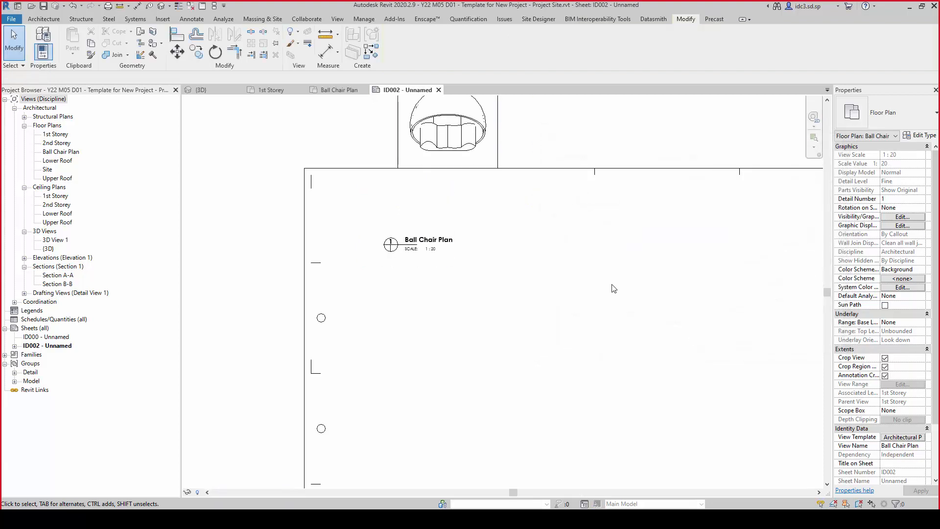
Move the enlarged Ball Chair Plan viewport down inside the sheet border, into the sheet's upper-left area
scroll(558, 334, down, 2)
click(523, 225)
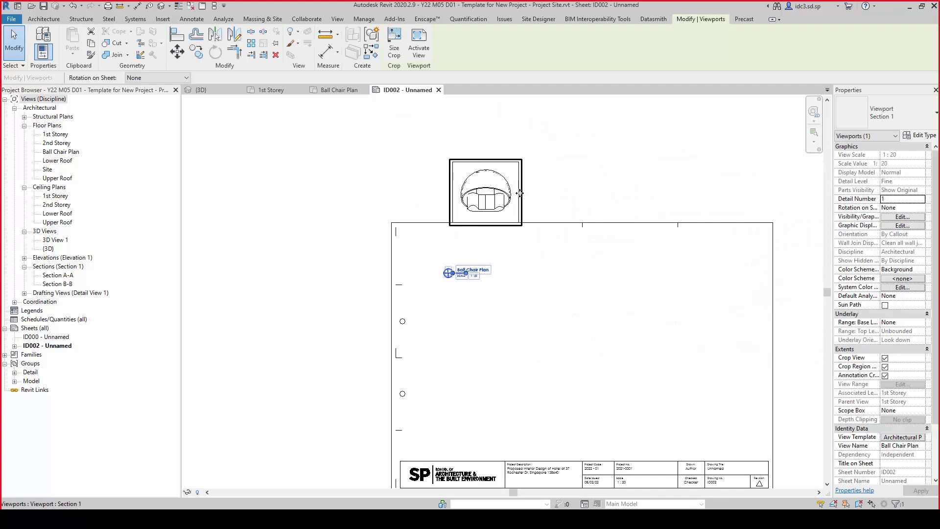
drag(519, 193, 531, 279)
click(619, 325)
scroll(560, 325, down, 3)
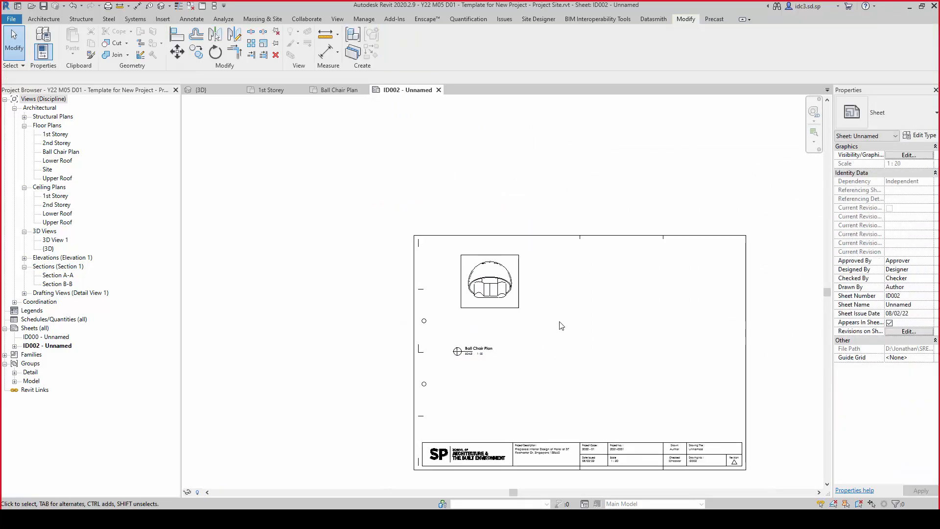
scroll(443, 242, up, 2)
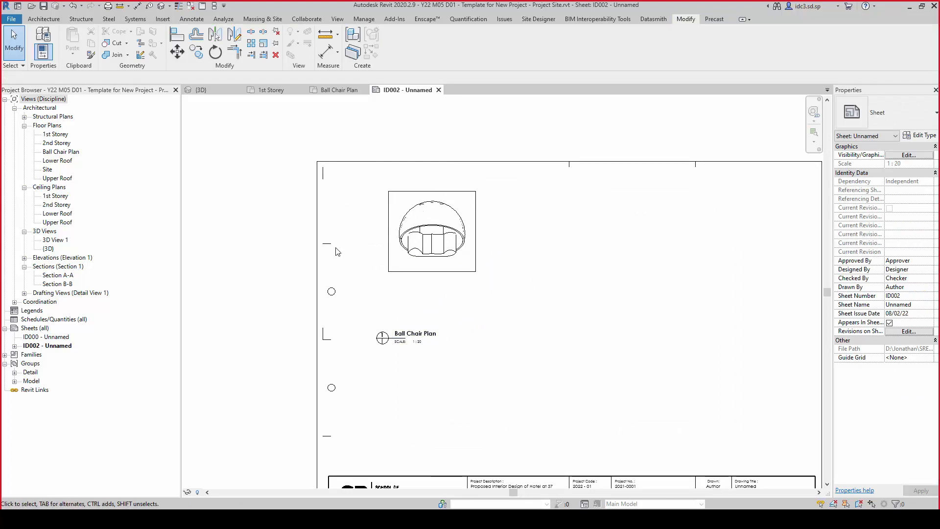
scroll(402, 235, up, 1)
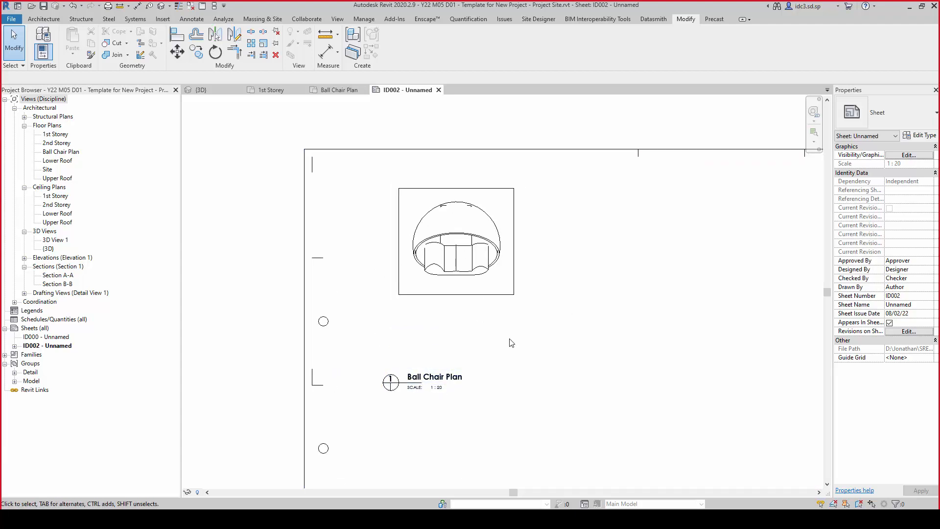
Activate the Ball Chair Plan viewport and adjust the right edge of its crop region to sit just beyond the chair
double_click(498, 284)
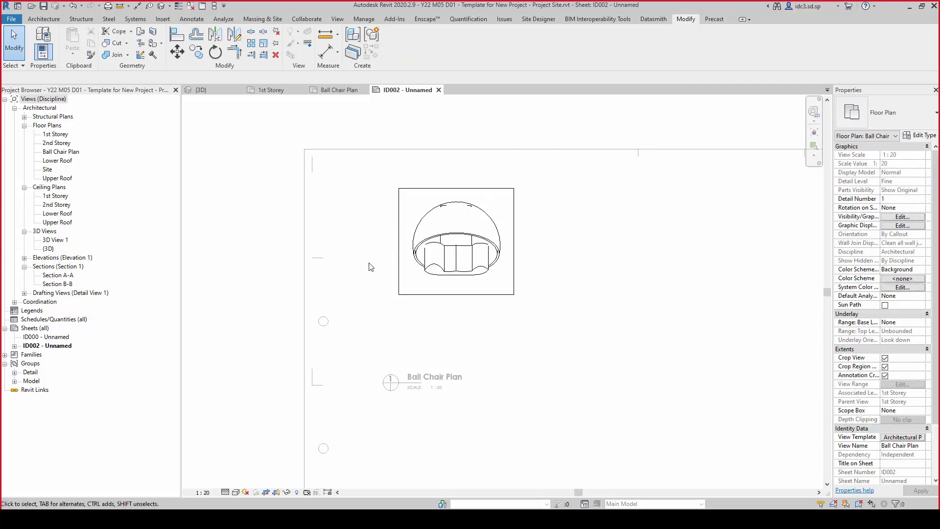
click(506, 298)
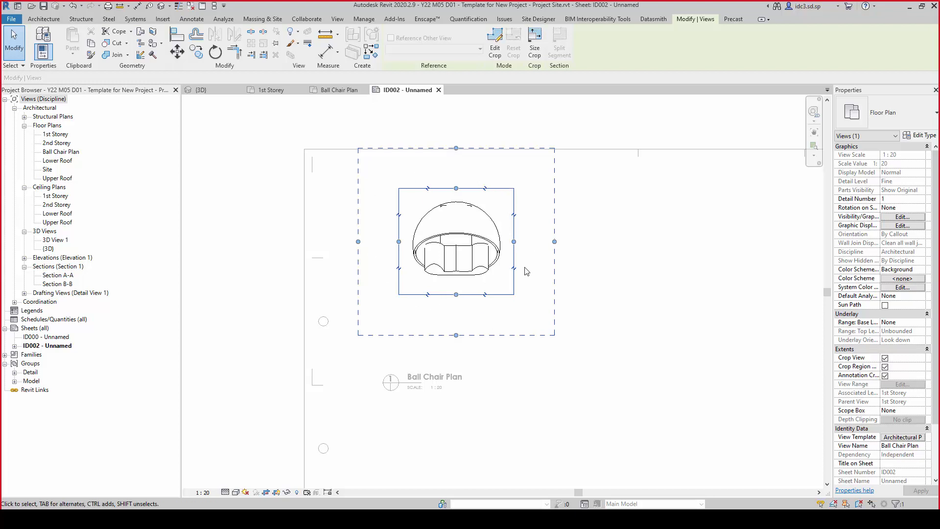
drag(512, 243, 483, 243)
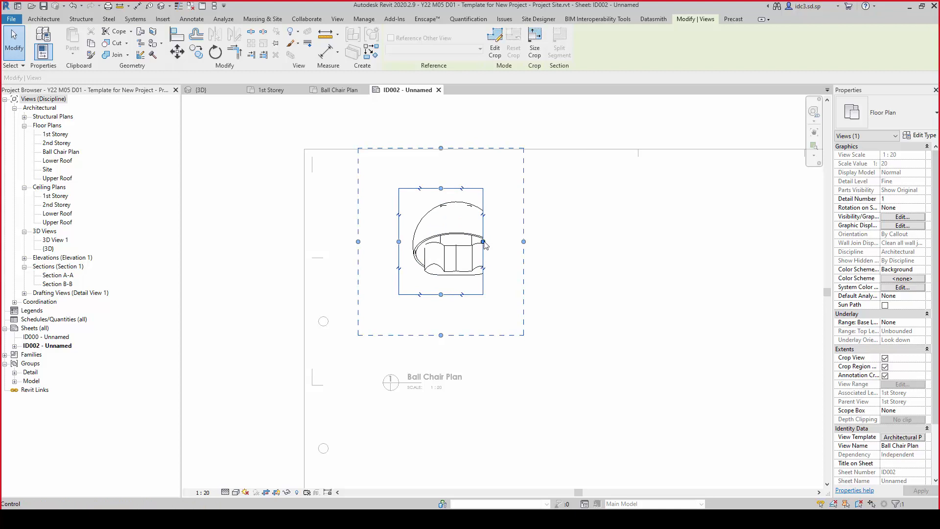
drag(484, 243, 509, 243)
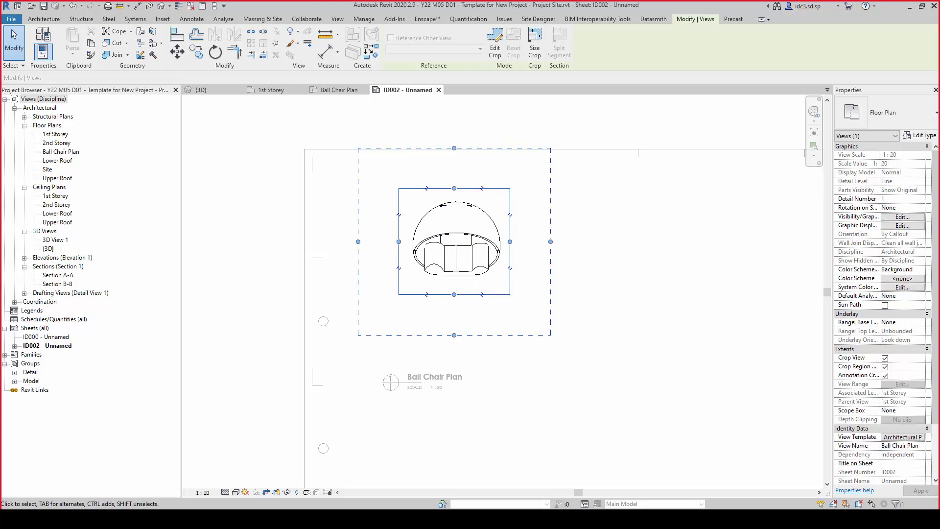
drag(355, 143, 554, 339)
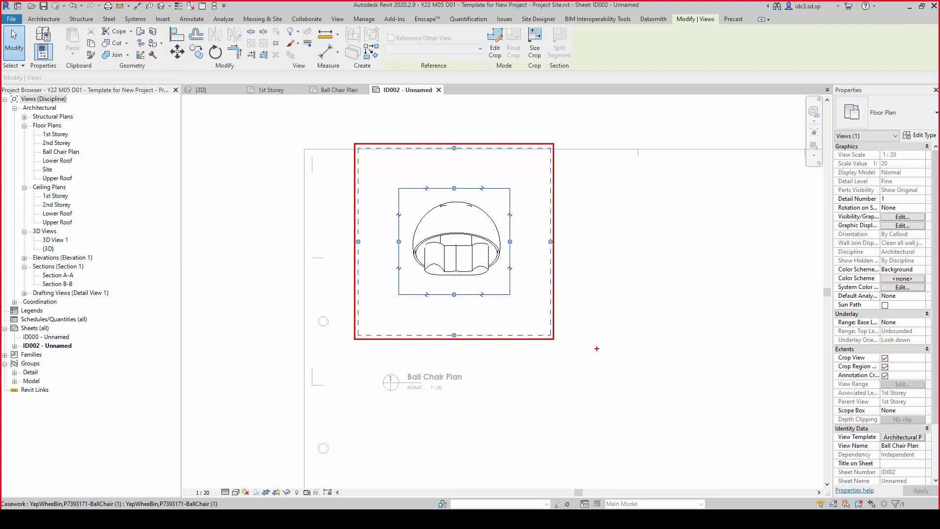
key(Escape)
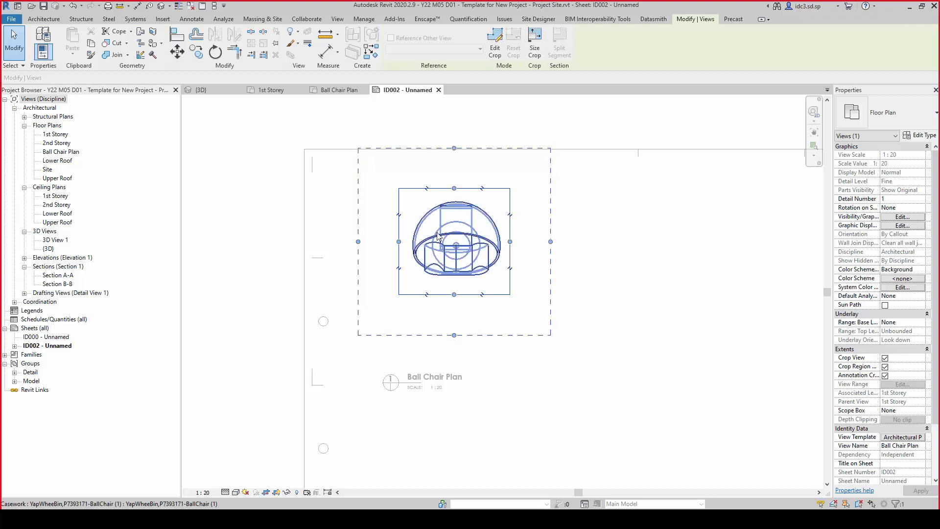
Place a text note reading "adsasdasdasd adswasdasdaasd" beside the chair, with a two-segment leader pointing at its shell
click(193, 21)
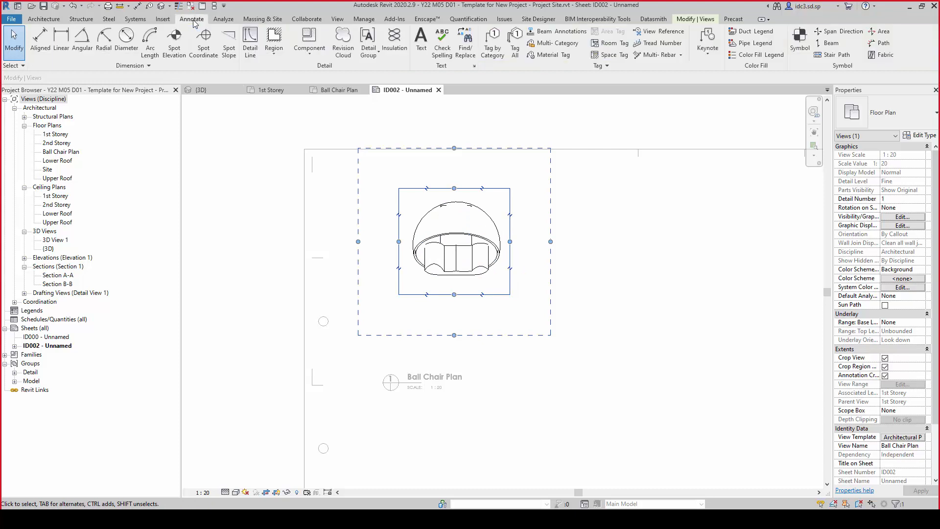
click(420, 45)
click(399, 54)
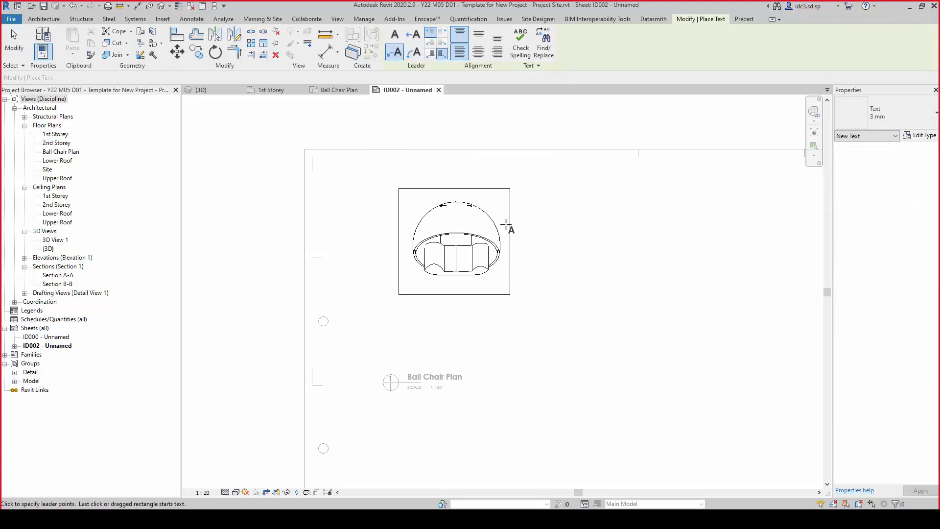
key(Escape)
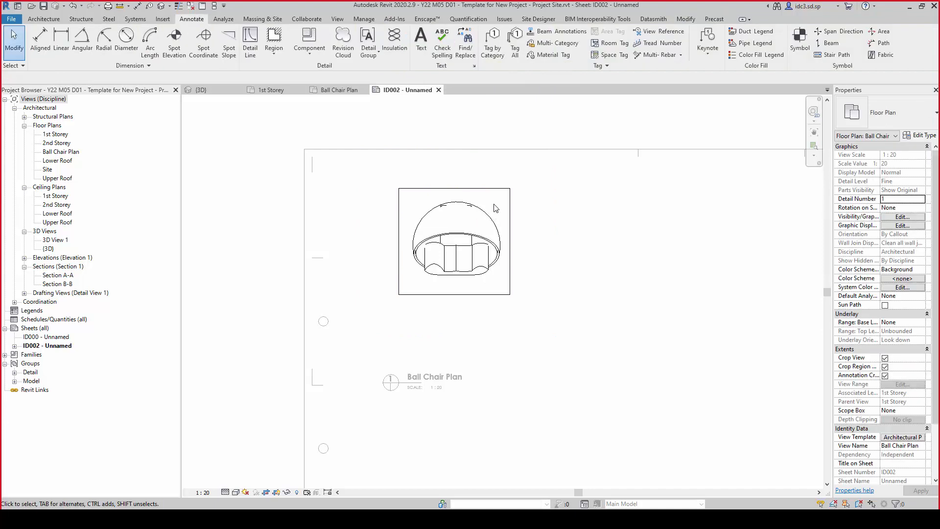
click(420, 39)
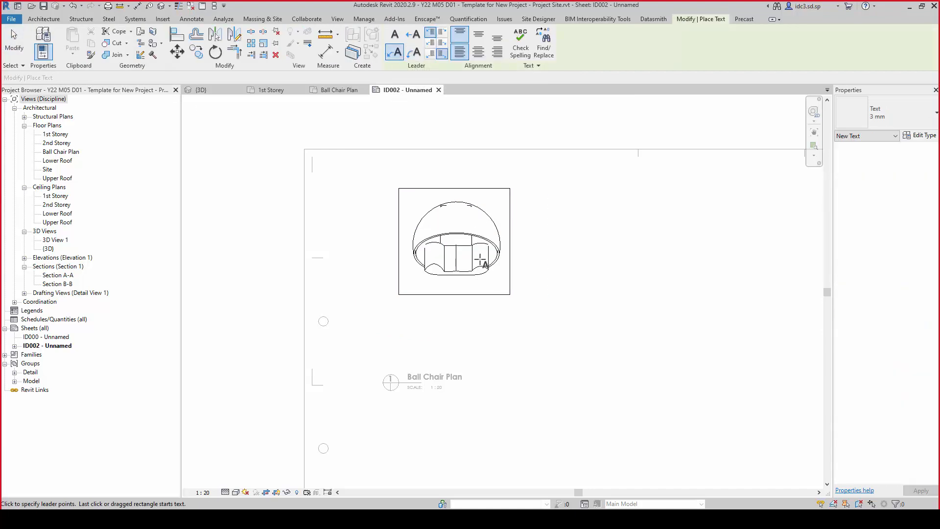
click(475, 227)
click(497, 204)
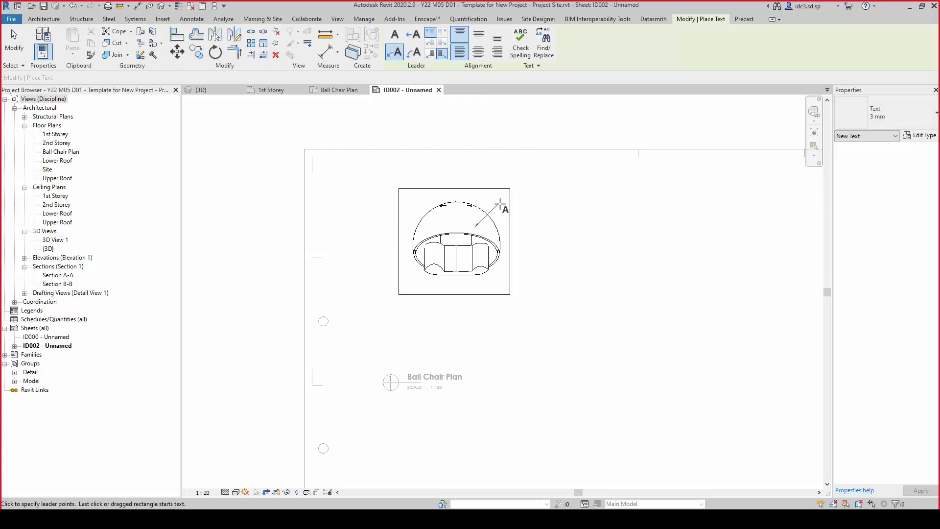
click(541, 205)
text(adsasdasda)
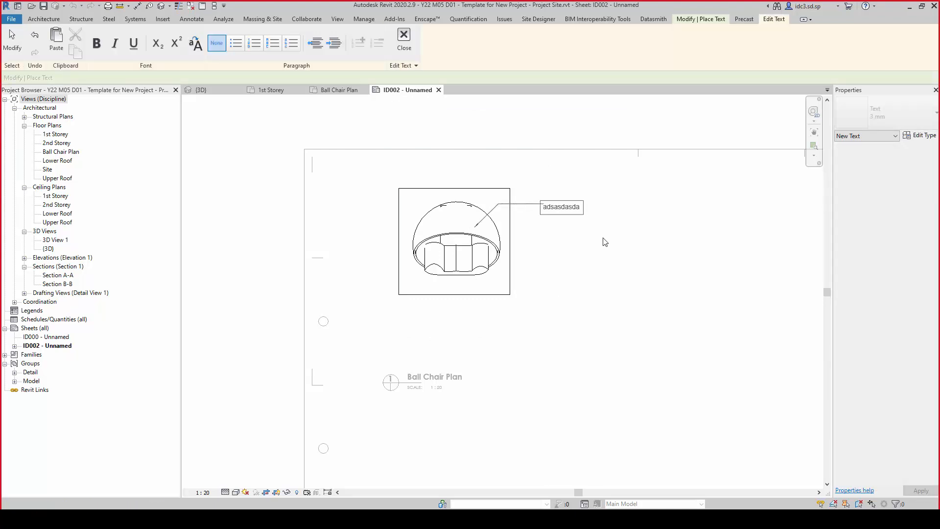
text(sd adswasdasdaasd)
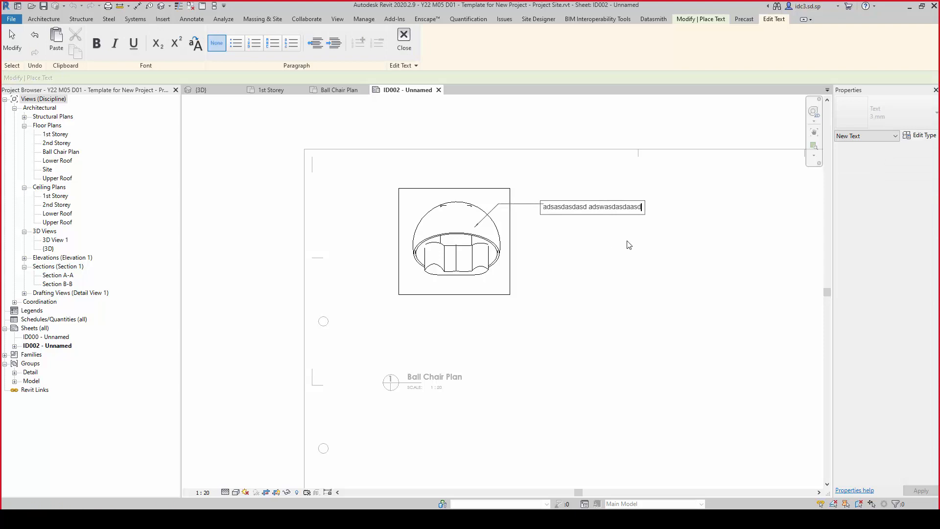
key(Return)
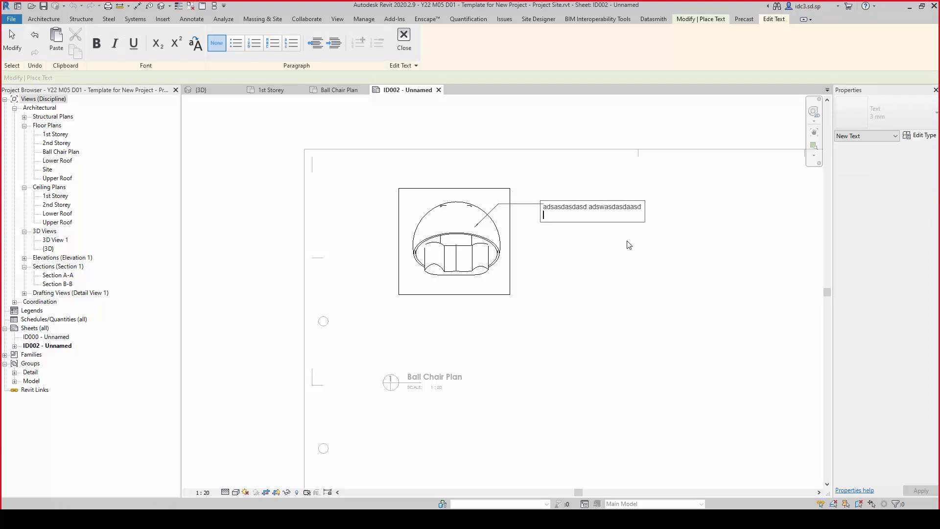
click(629, 245)
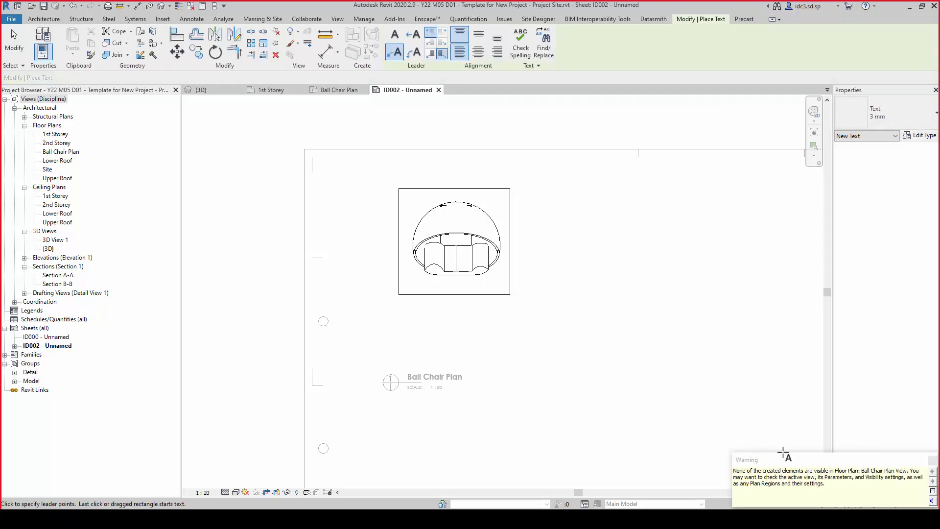
Read the warning about created elements in the Ball Chair Plan view, dismiss it, and leave the Text command
drag(783, 455, 245, 178)
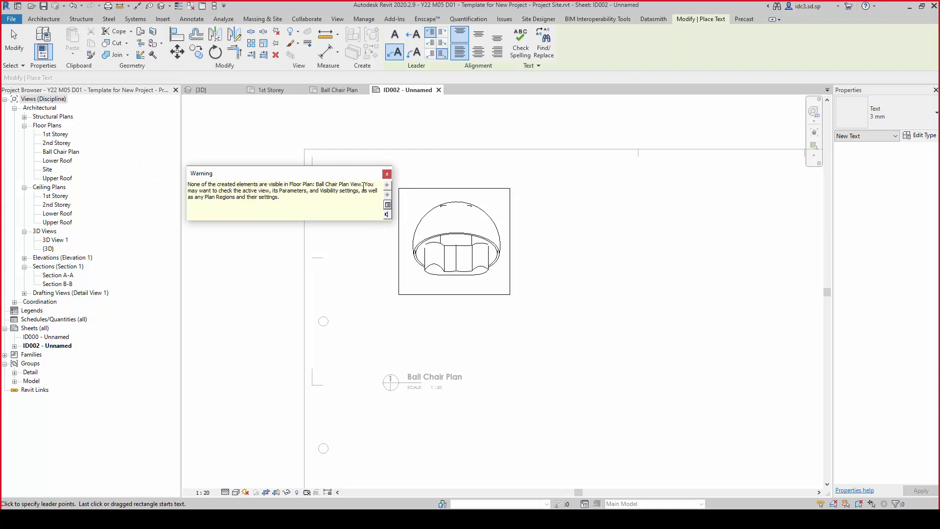
drag(363, 185, 363, 196)
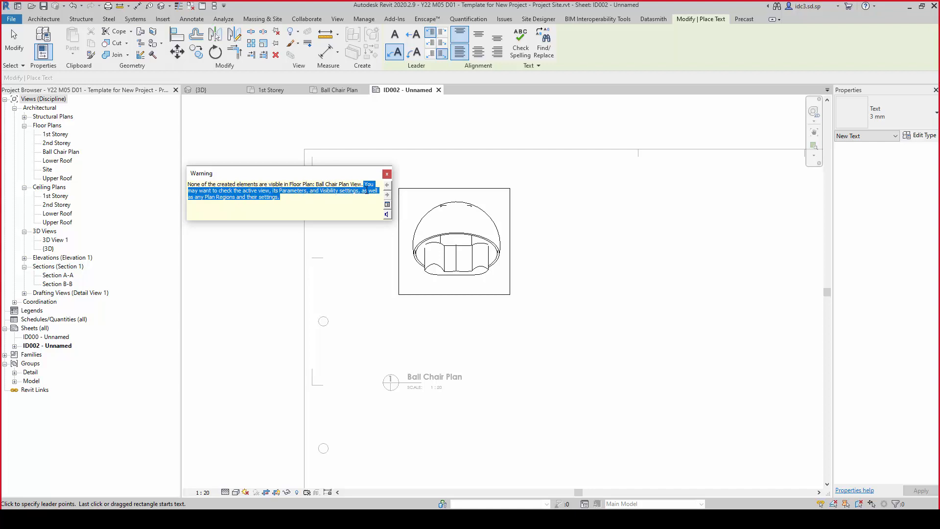
click(304, 200)
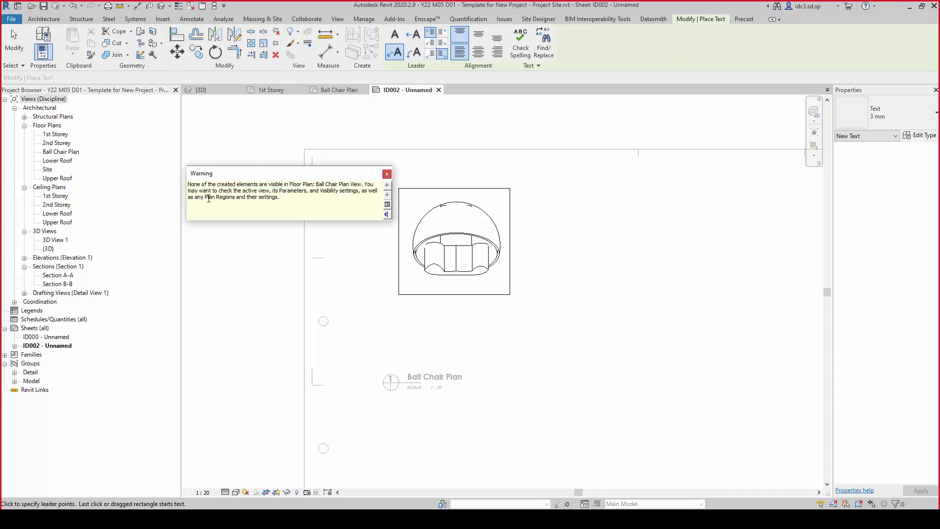
drag(208, 199, 281, 198)
click(288, 198)
click(386, 175)
key(Escape)
Extend the right edge of the Ball Chair Plan's annotation crop on sheet ID002 well beyond the text note
click(509, 201)
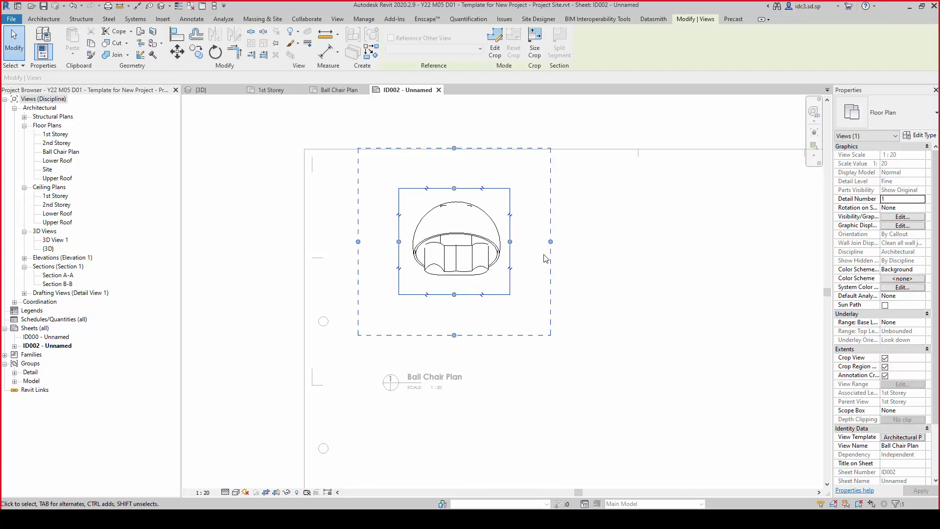
click(342, 92)
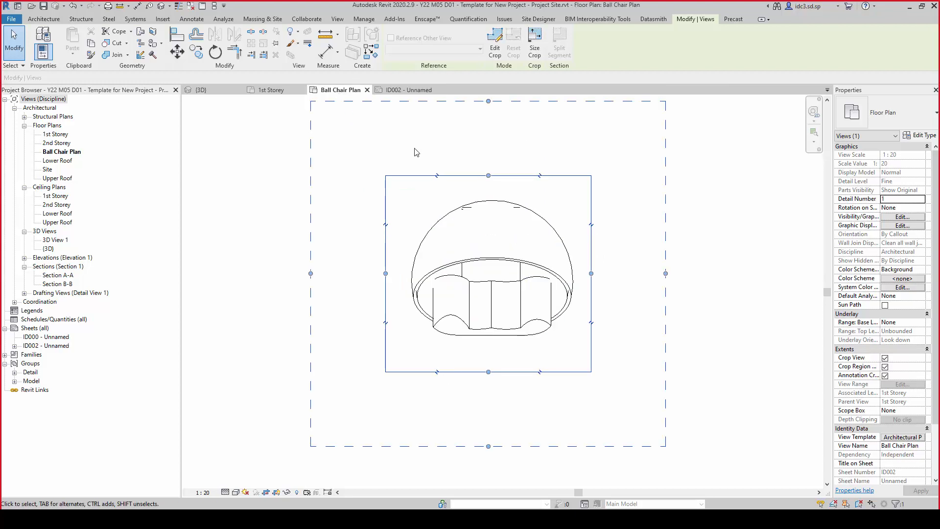
click(408, 90)
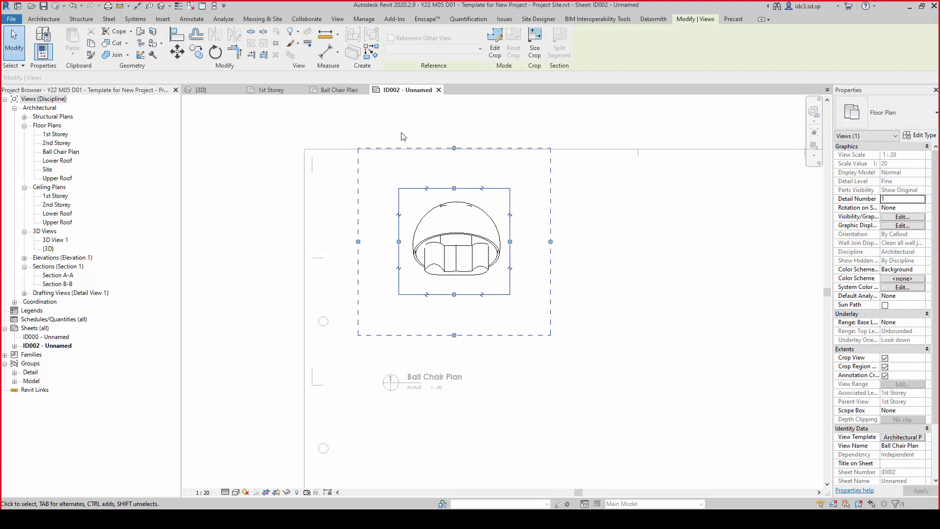
scroll(552, 289, down, 2)
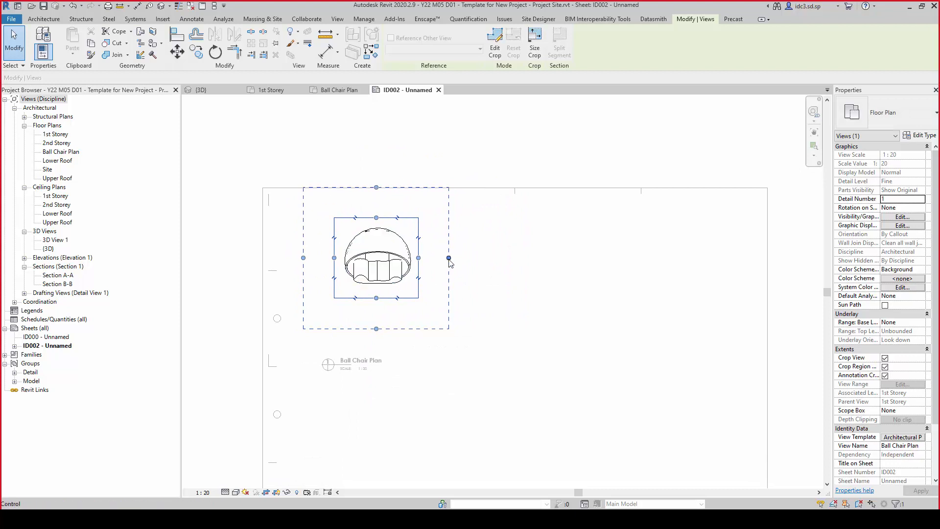
drag(449, 257, 578, 258)
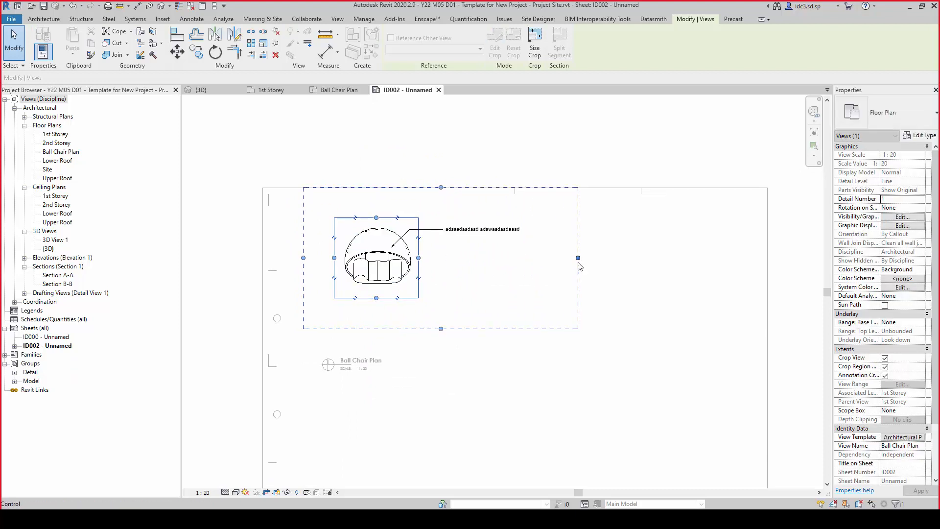
scroll(463, 244, up, 3)
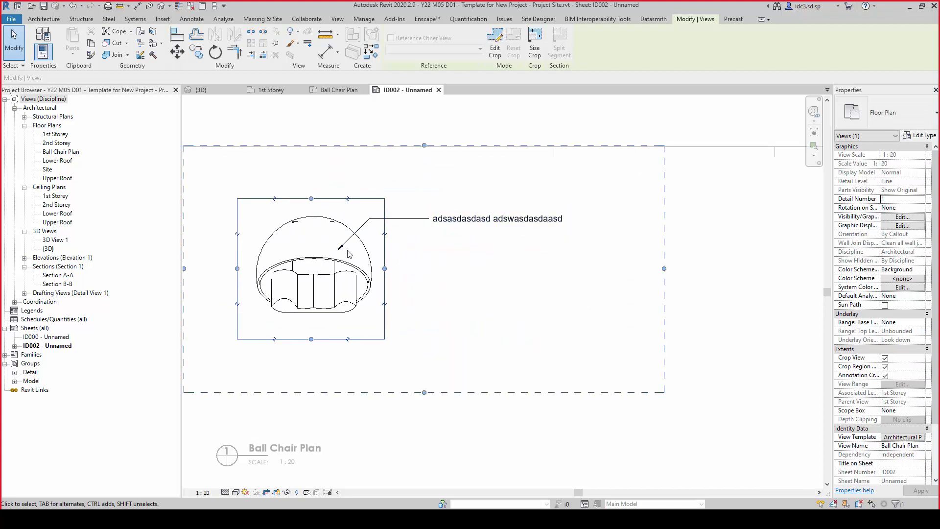
Replace the leader note's text with "10mm Think Clear Transparent Polycarbonate"
click(412, 224)
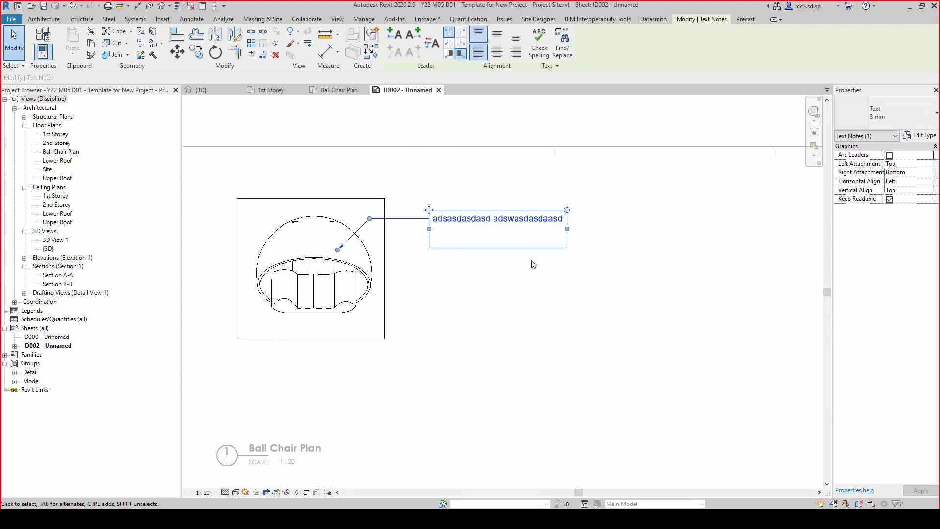
double_click(504, 229)
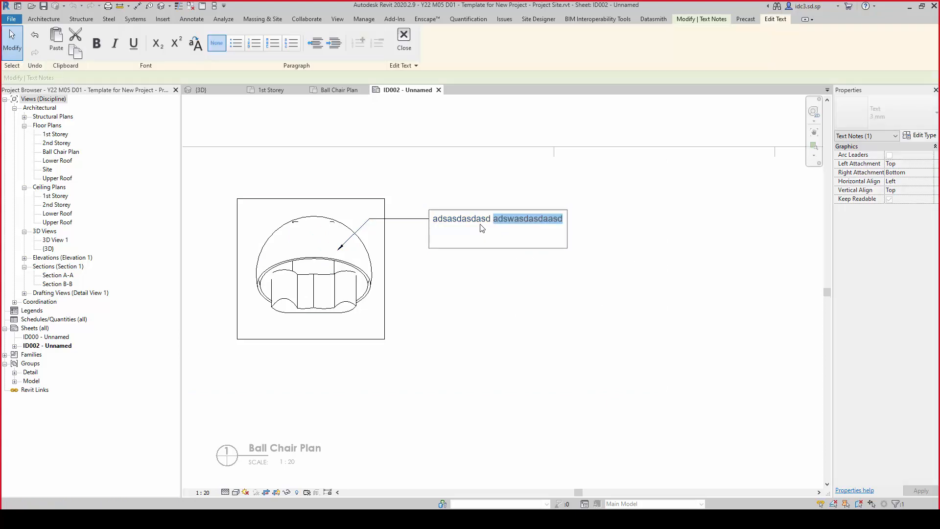
triple_click(481, 227)
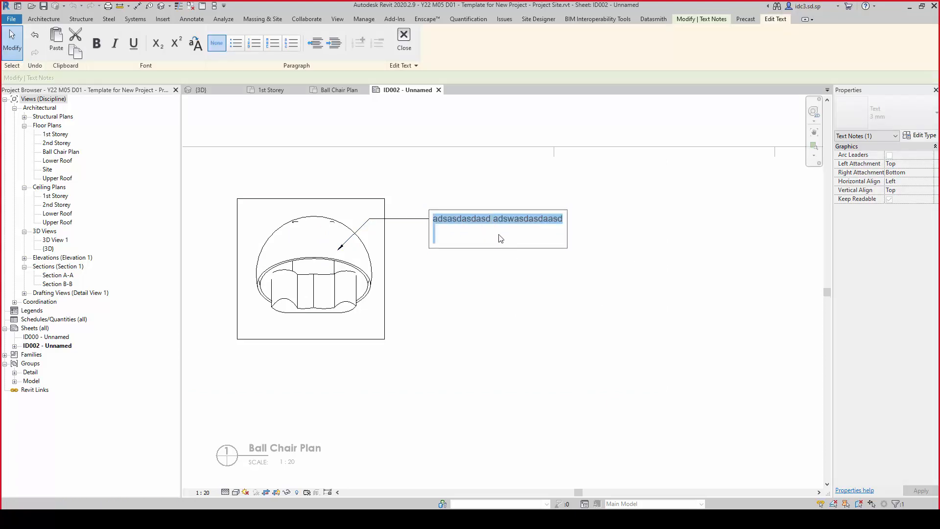
text(1)
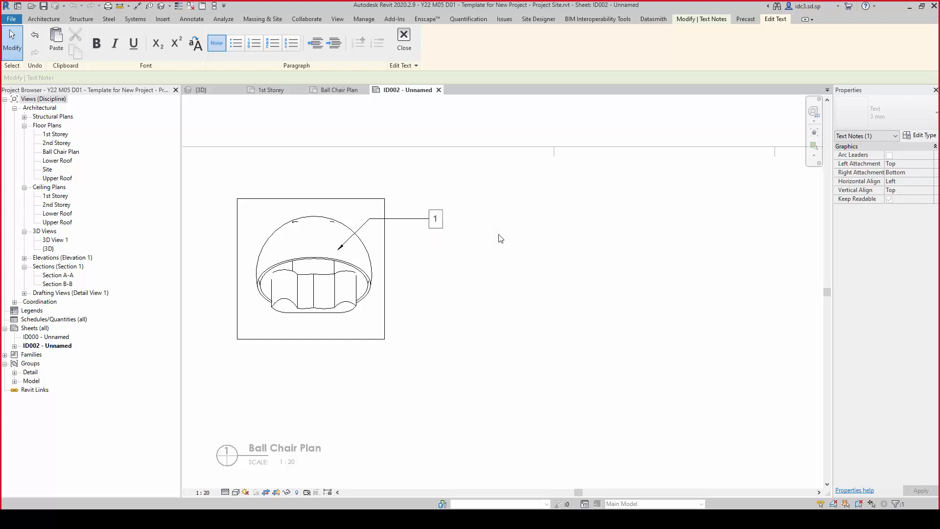
text(0mm Think Cle)
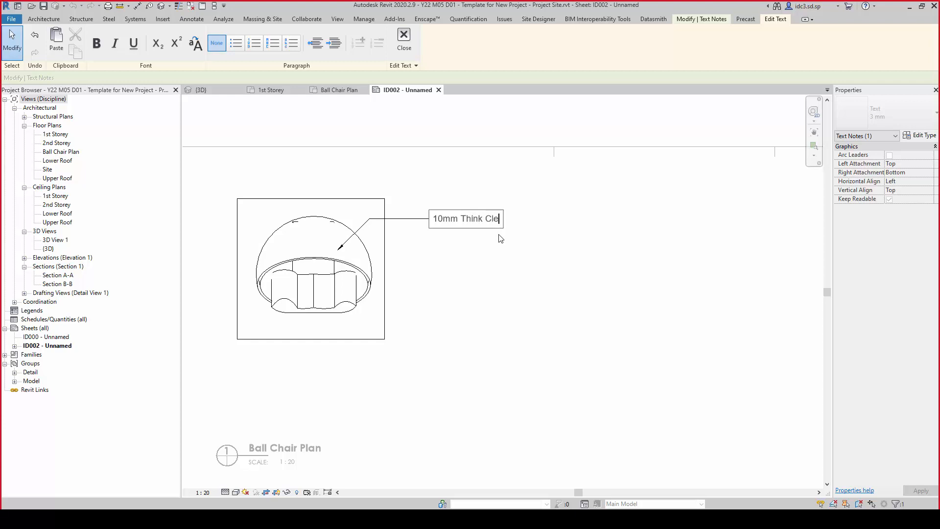
text(ar Transparent Polycarbonate)
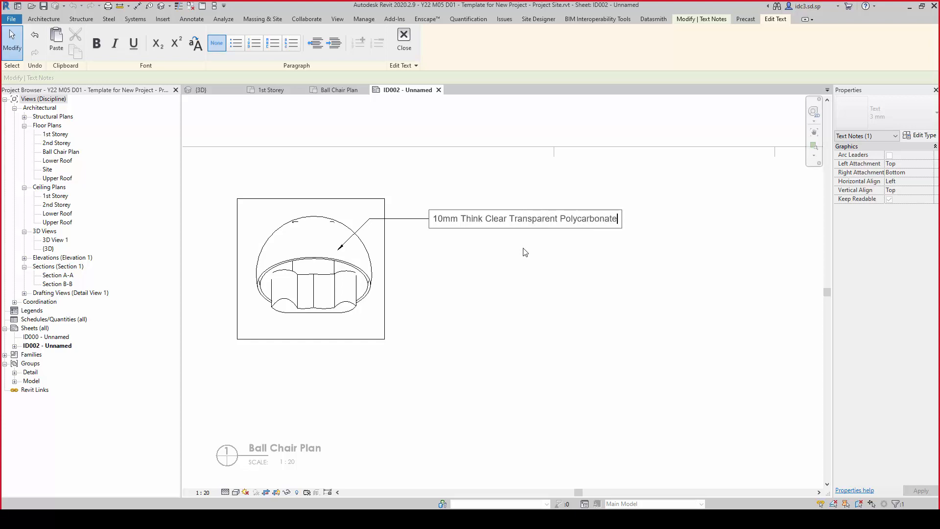
click(534, 264)
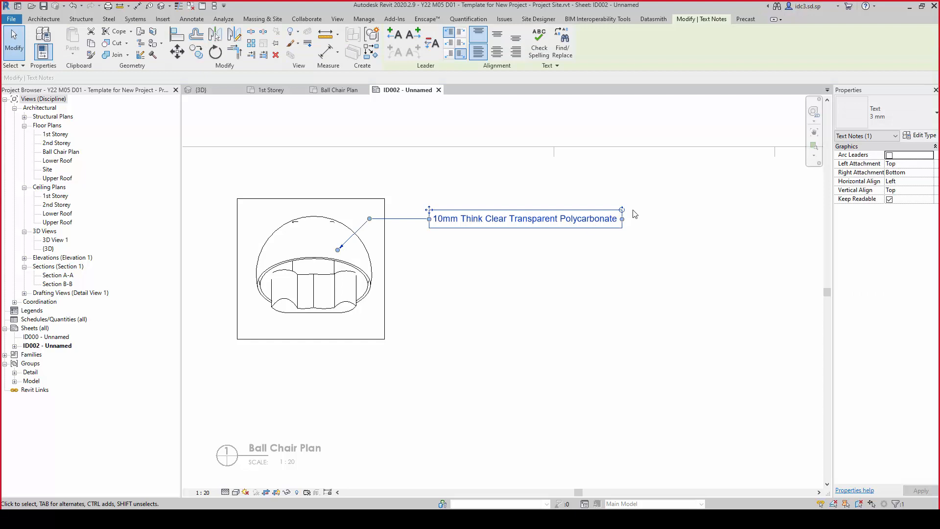
Narrow the material note so it wraps onto two lines and bring it close to the crop region's right edge
drag(621, 219, 548, 226)
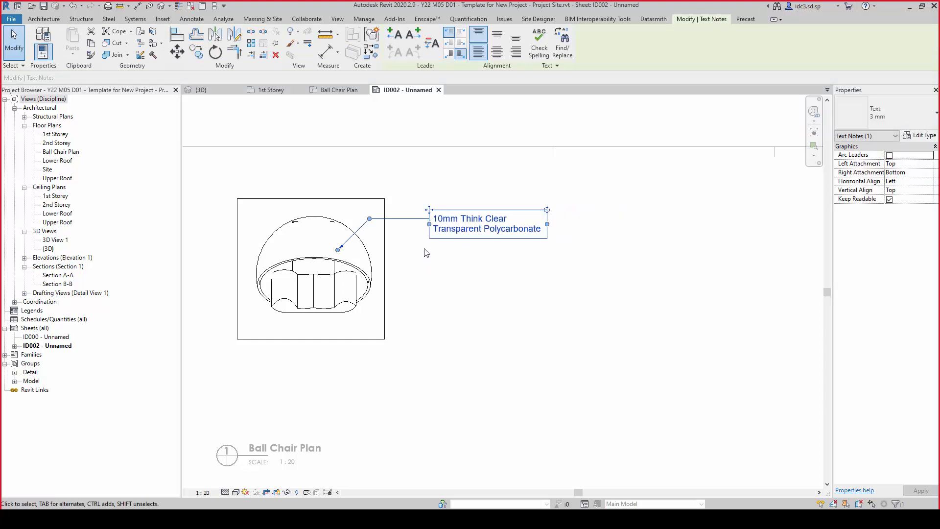
scroll(413, 228, up, 2)
drag(445, 220, 376, 220)
drag(683, 219, 618, 216)
key(Escape)
scroll(539, 304, down, 3)
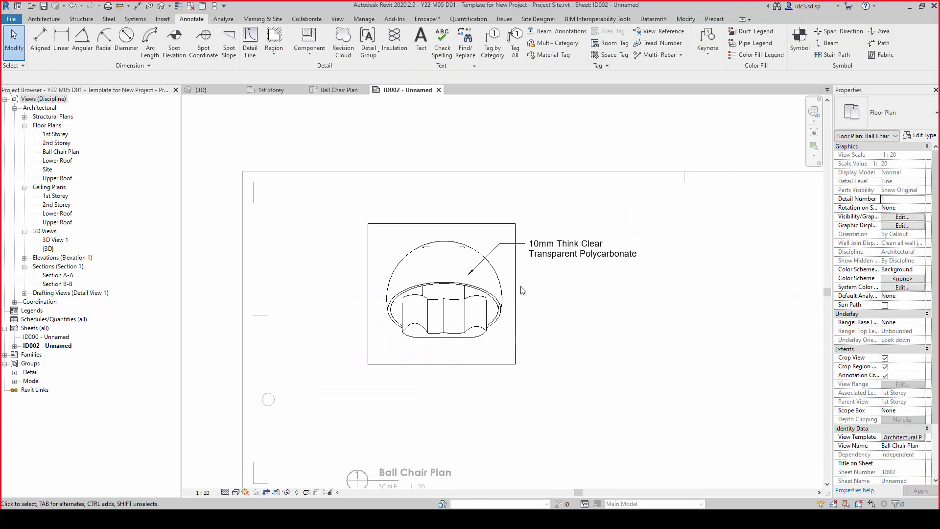
Pull the annotation crop's right edge in to just beyond the material note and open the Ball Chair Plan view
click(515, 332)
click(514, 332)
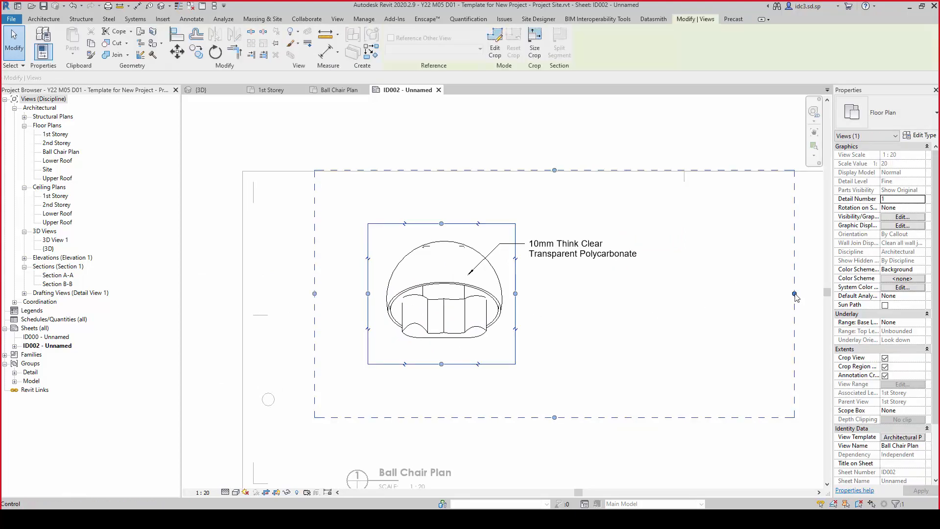
drag(794, 294, 645, 294)
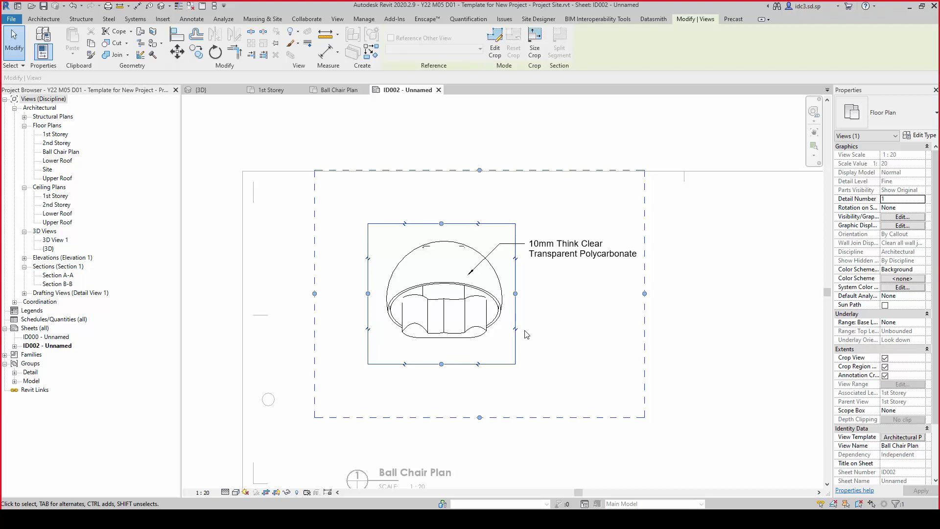
click(378, 107)
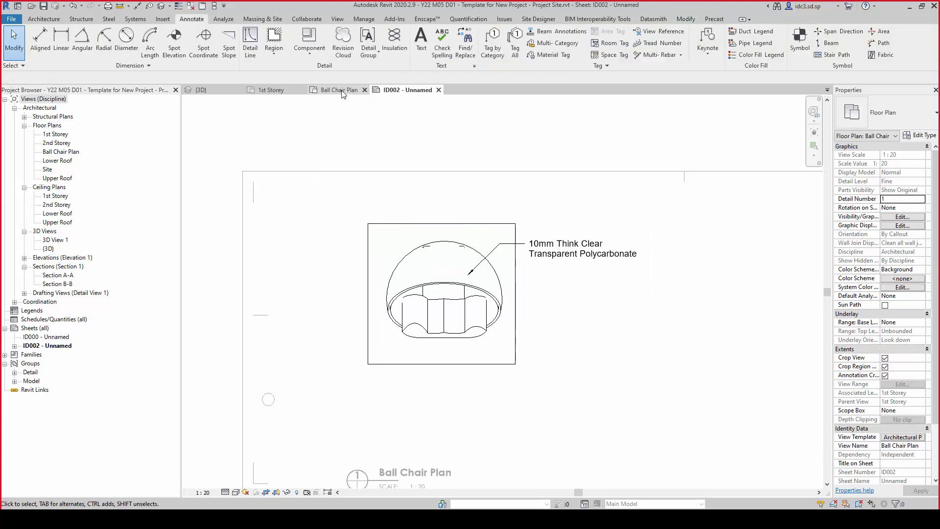
click(340, 90)
middle_drag(614, 284, 547, 296)
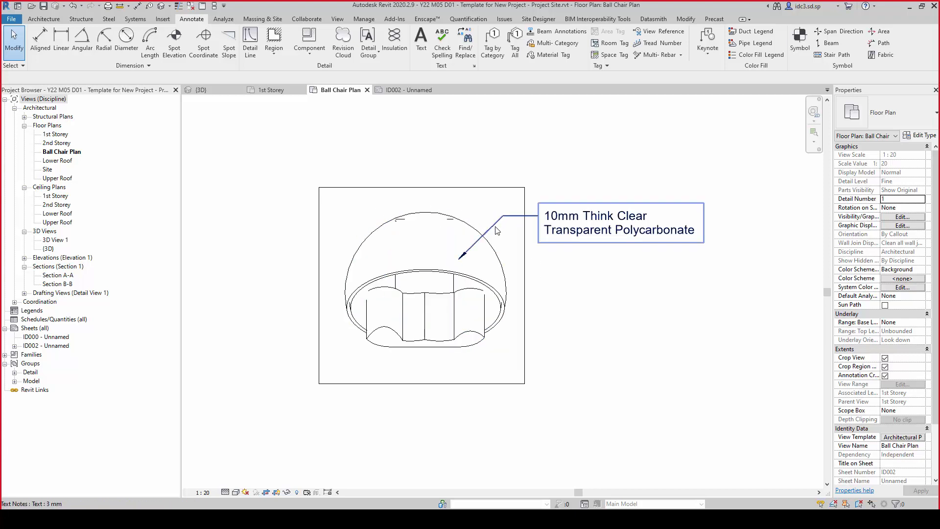
click(250, 41)
scroll(429, 218, up, 5)
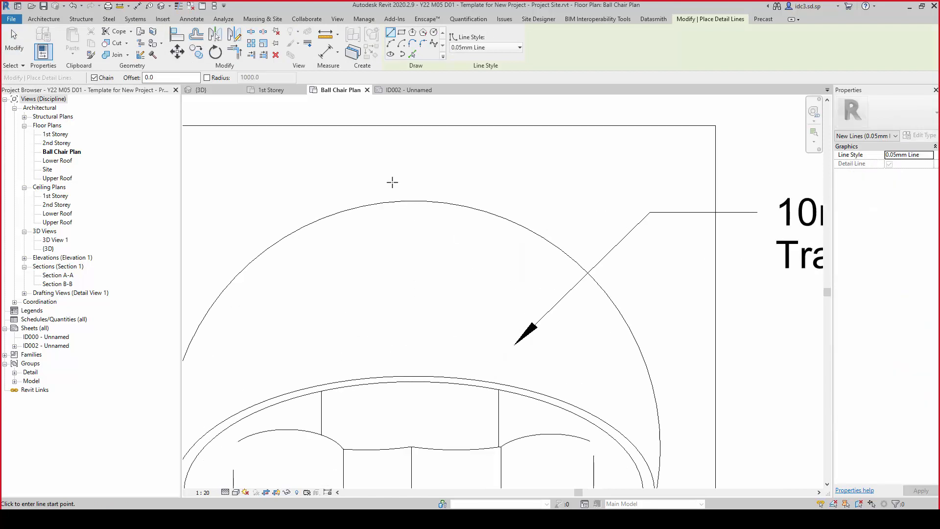
key(Escape)
key(Escape)
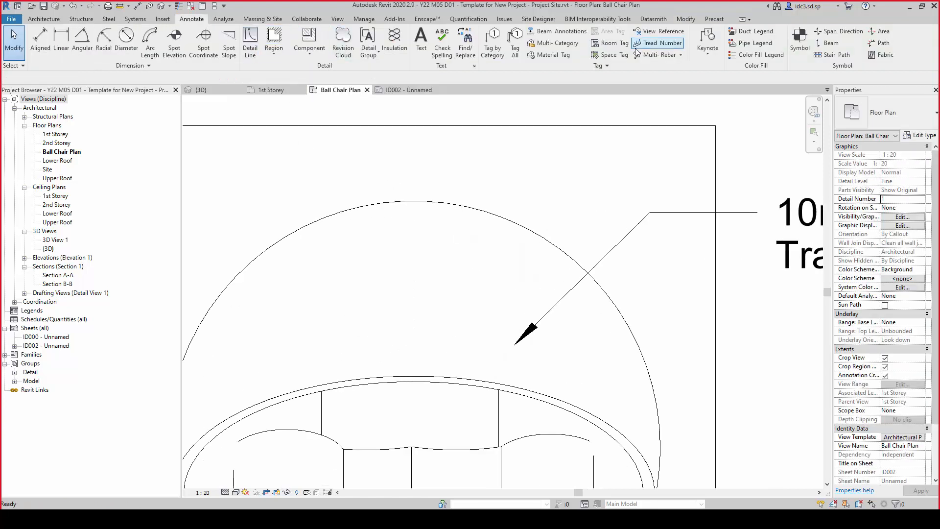
click(686, 18)
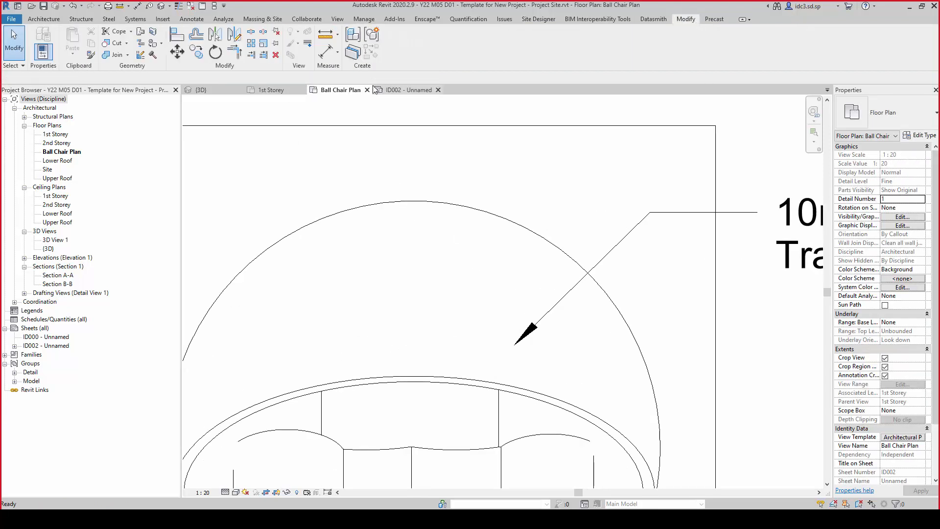
click(324, 52)
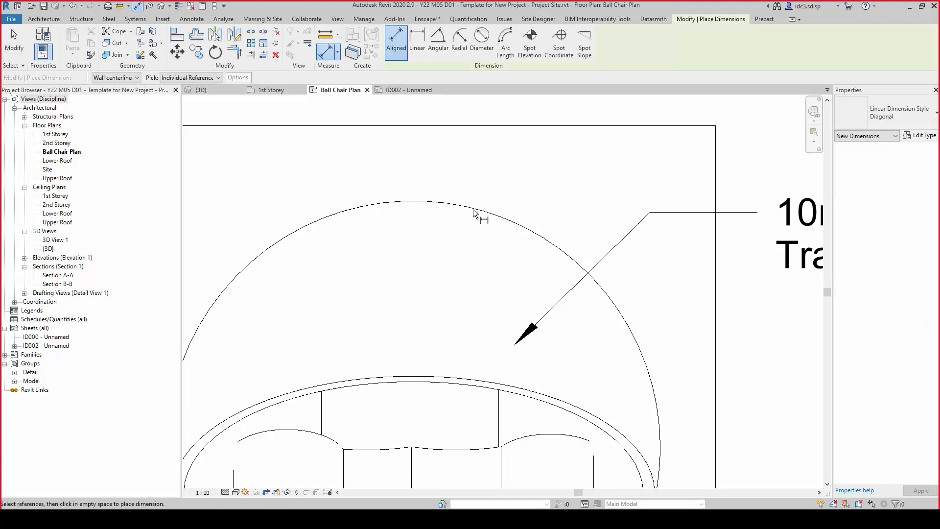
scroll(475, 209, down, 2)
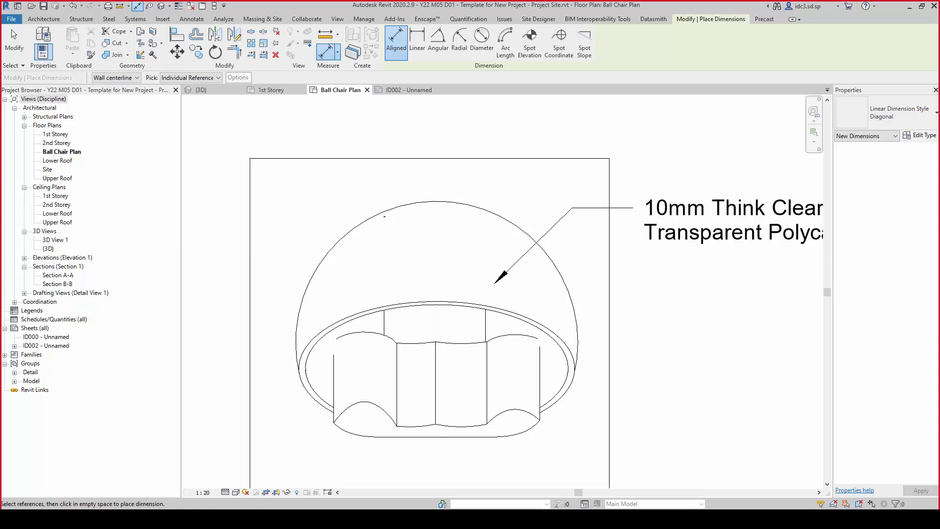
mouse_move(437, 200)
mouse_down()
mouse_move(578, 205)
mouse_move(590, 400)
mouse_up()
drag(435, 436, 594, 438)
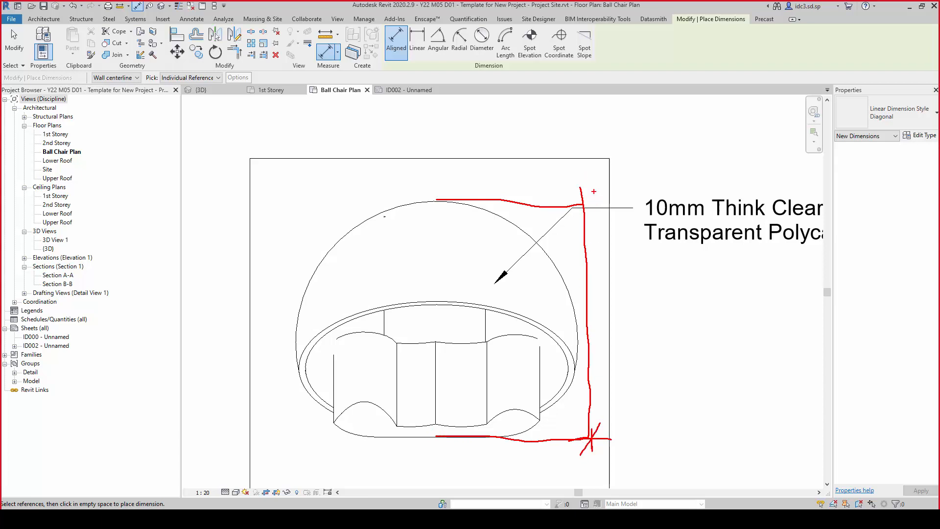
key(Escape)
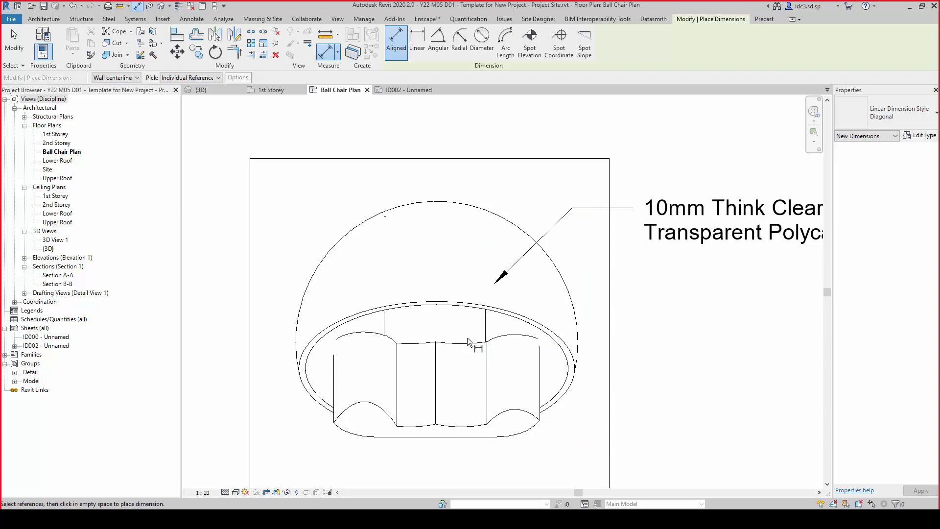
key(Escape)
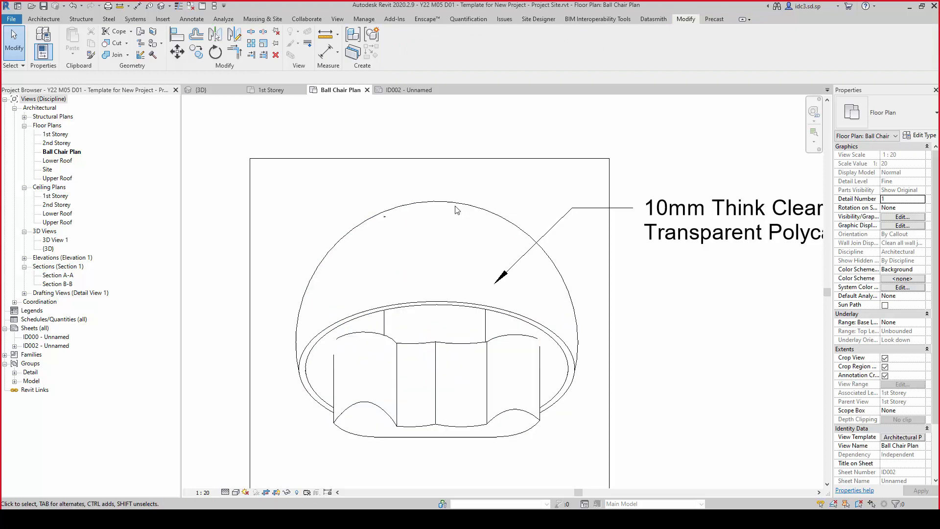
Draw a horizontal detail line 50 mm long in the Thin Lines style, starting at the topmost point of the chair's dome
click(199, 18)
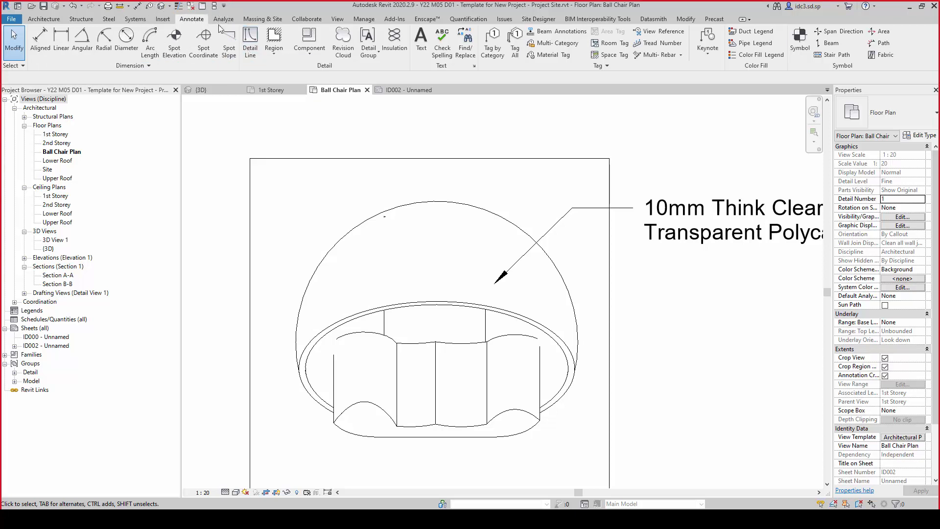
click(250, 44)
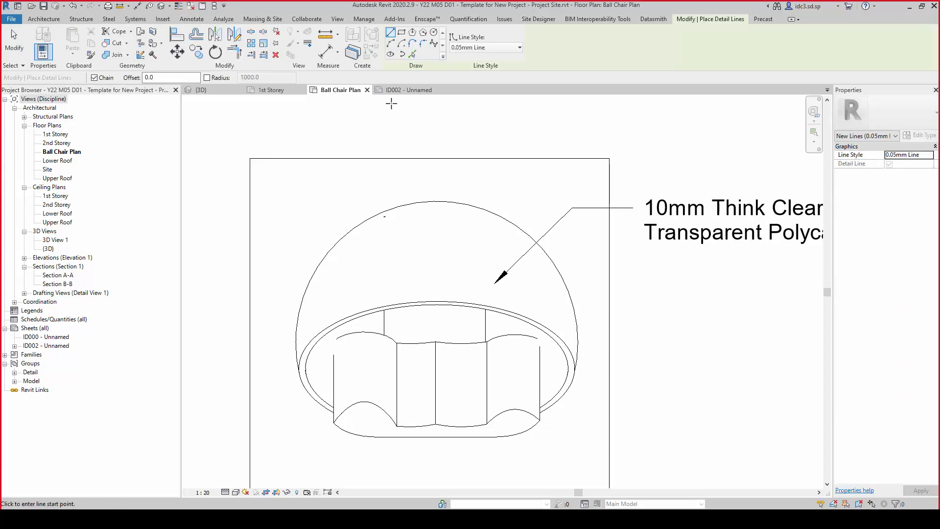
click(493, 46)
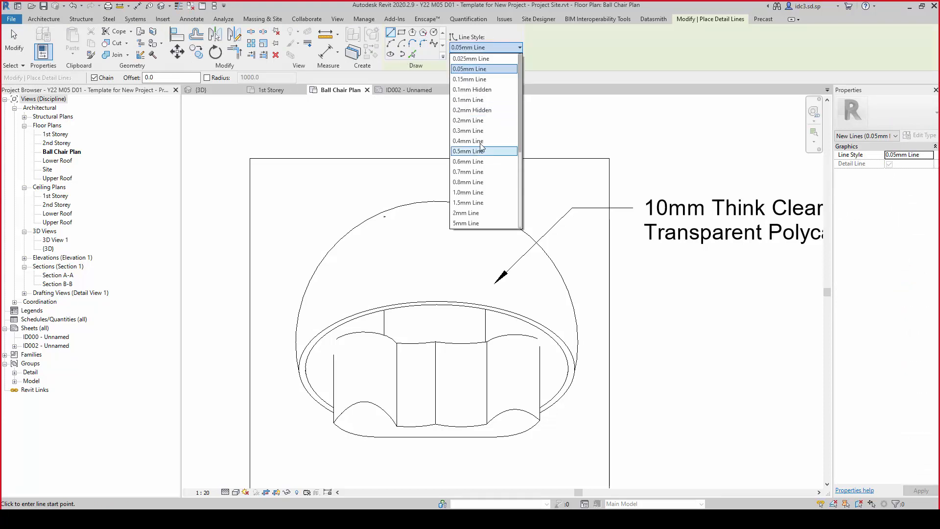
scroll(499, 204, down, 5)
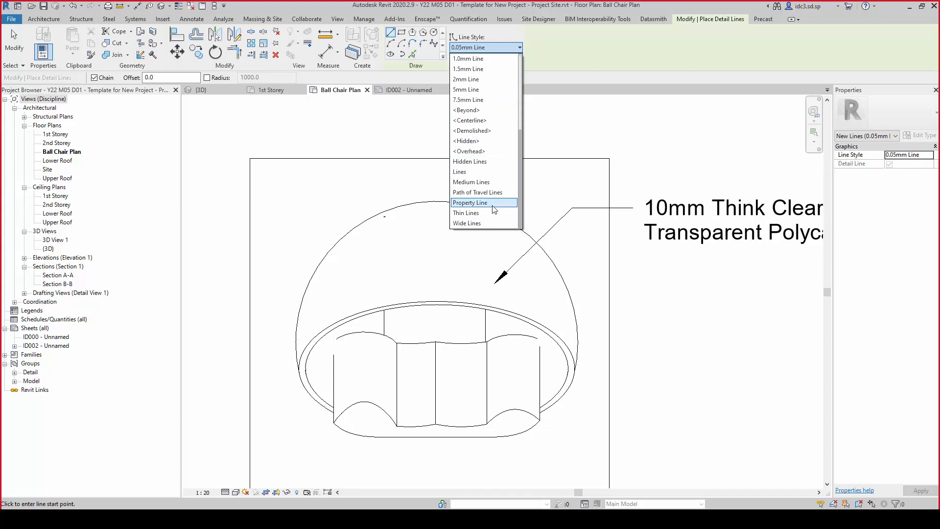
click(485, 216)
scroll(435, 208, up, 4)
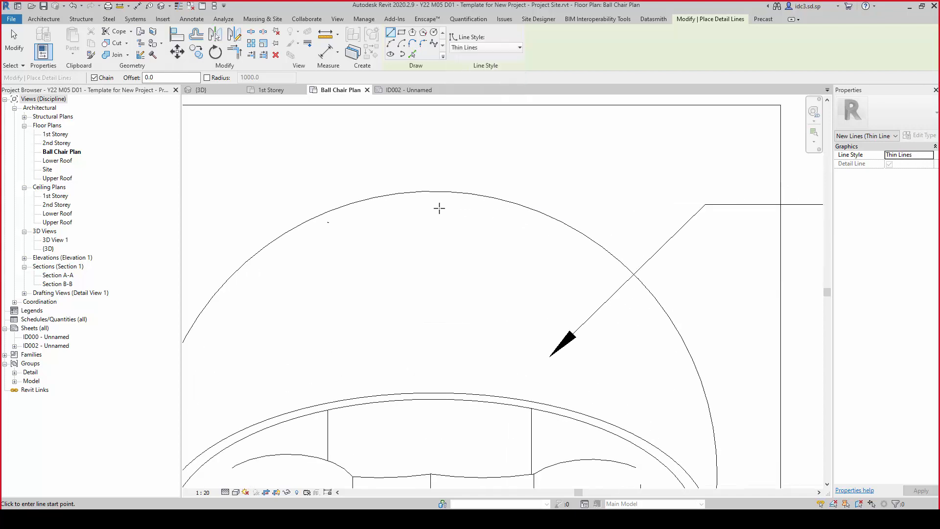
click(425, 186)
scroll(455, 183, up, 5)
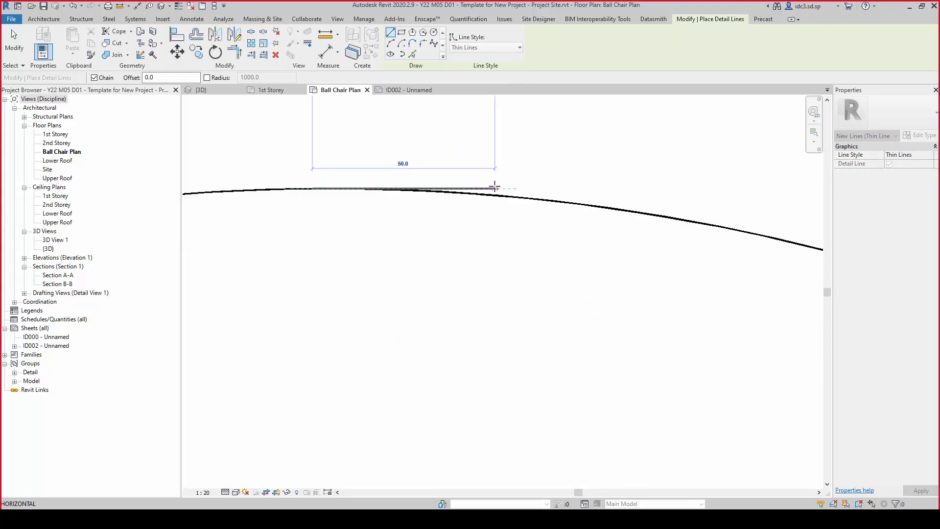
click(495, 189)
key(Escape)
scroll(504, 230, down, 6)
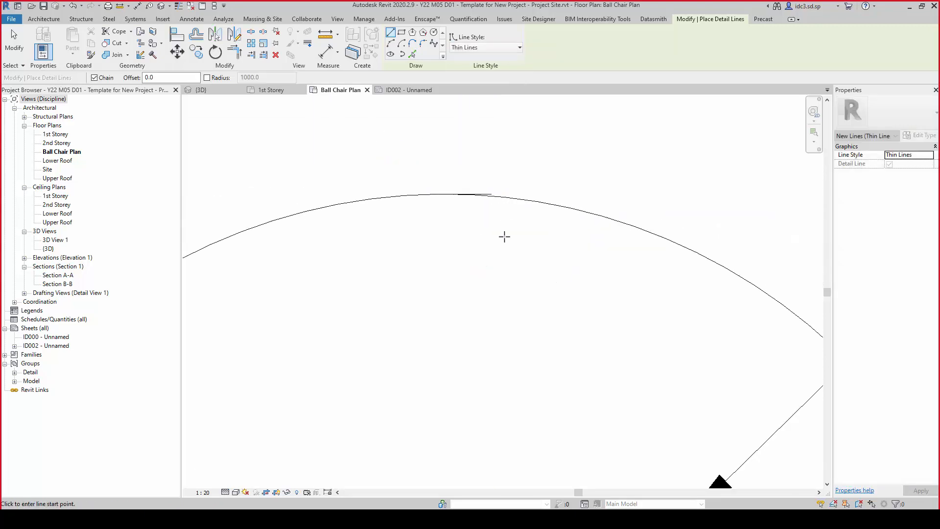
scroll(489, 384, down, 2)
scroll(483, 392, up, 6)
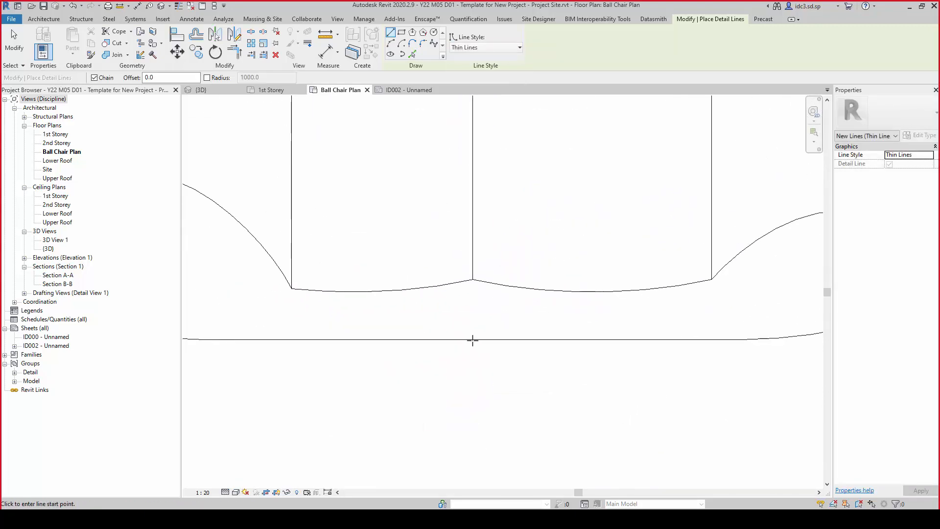
key(Escape)
key(Escape)
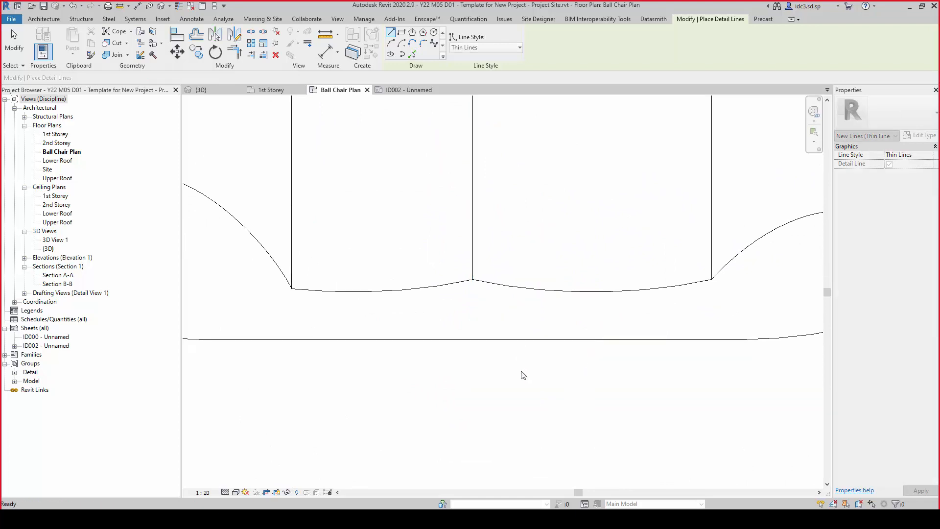
Add an aligned dimension from the detail line at the dome's top to the chair's bottom edge, placed along the crop region's right edge
scroll(527, 377, down, 4)
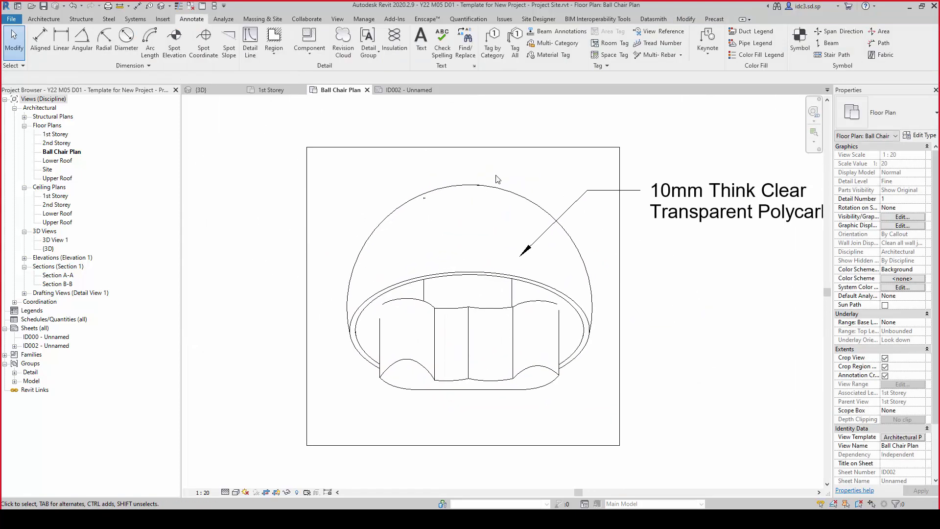
click(686, 19)
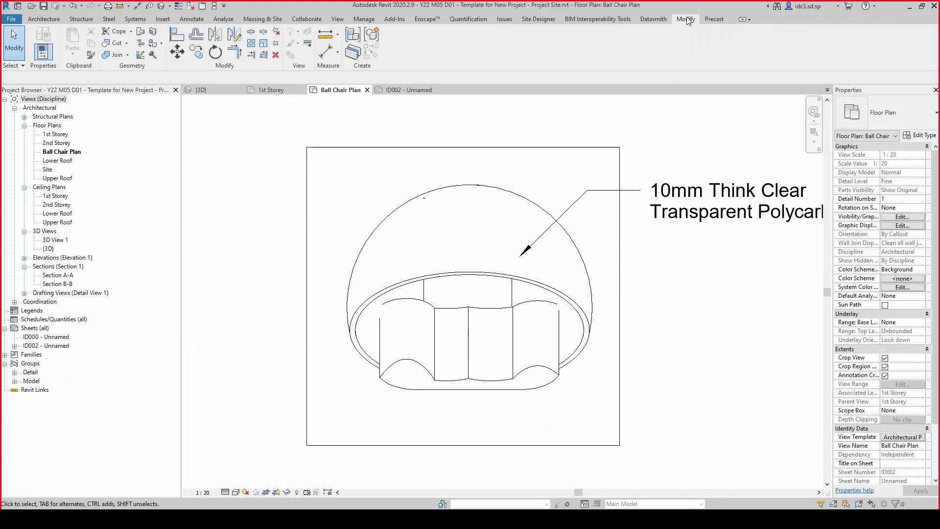
click(326, 54)
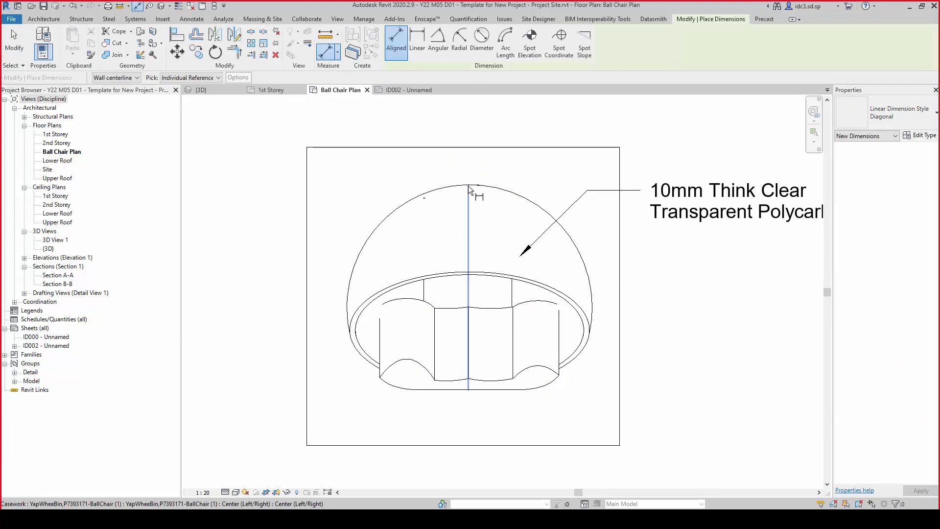
scroll(473, 183, up, 5)
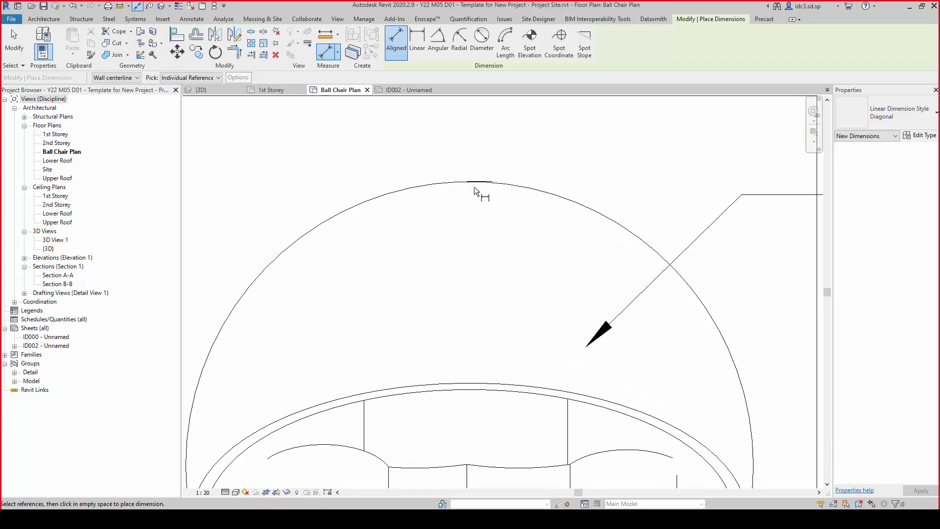
scroll(502, 181, up, 2)
click(503, 184)
scroll(499, 196, down, 3)
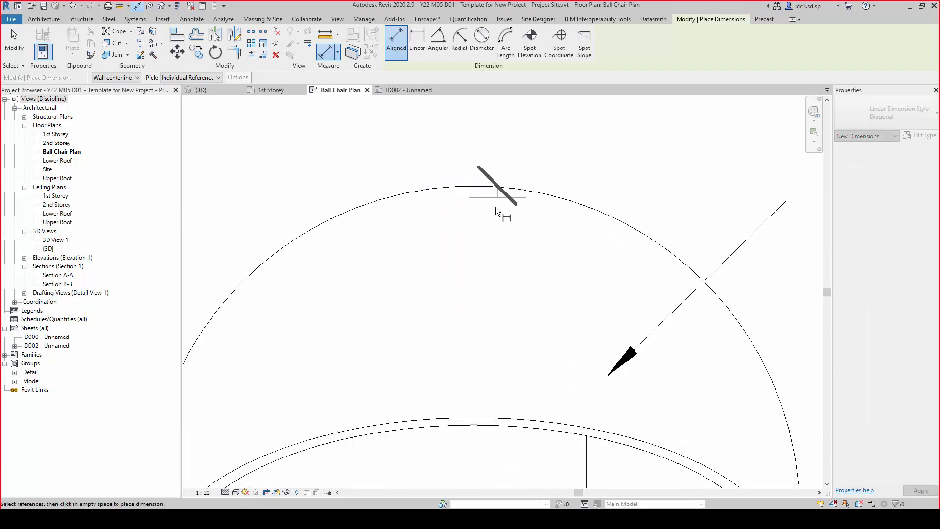
scroll(495, 207, down, 4)
scroll(499, 370, up, 4)
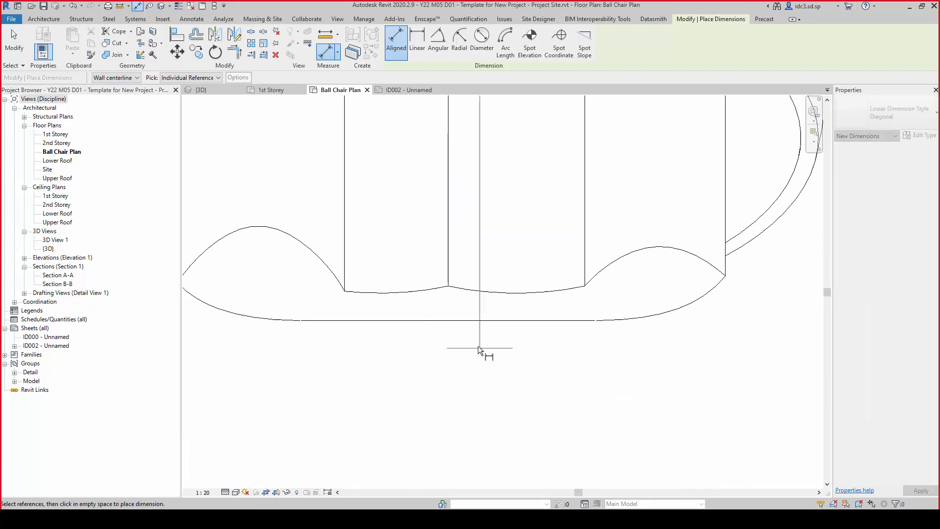
click(460, 319)
scroll(636, 321, down, 4)
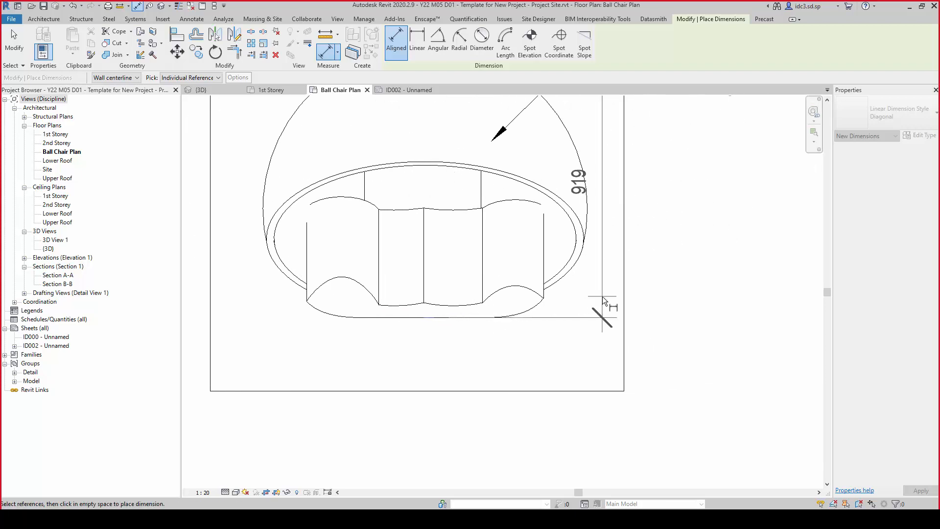
scroll(602, 296, down, 2)
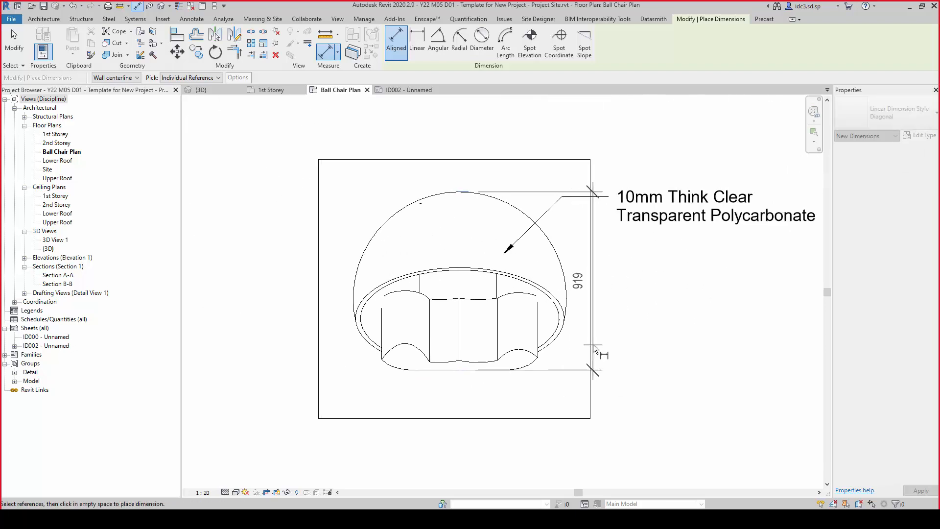
click(594, 341)
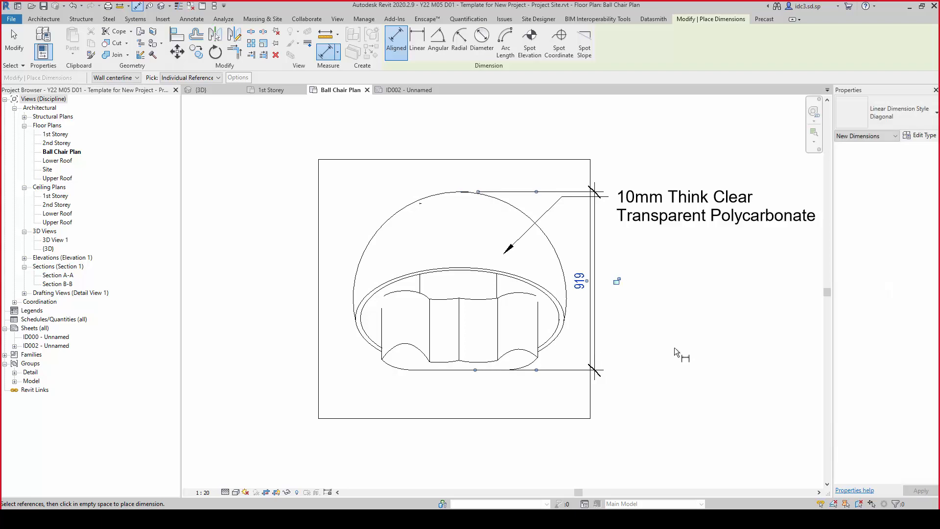
key(Escape)
key(Escape)
Draw a short vertical detail line about 14 mm long in the Thin Lines style at the dome's leftmost point
scroll(482, 208, up, 3)
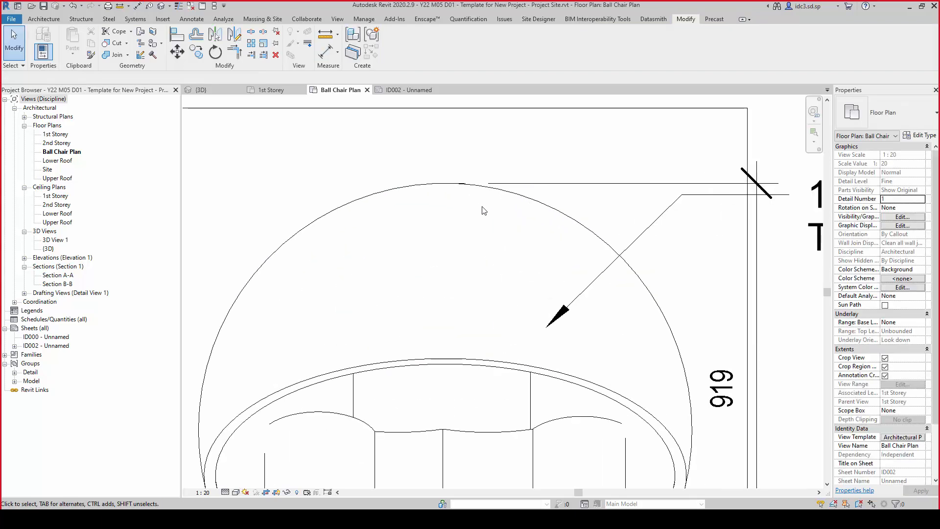
scroll(485, 210, down, 1)
scroll(484, 287, down, 2)
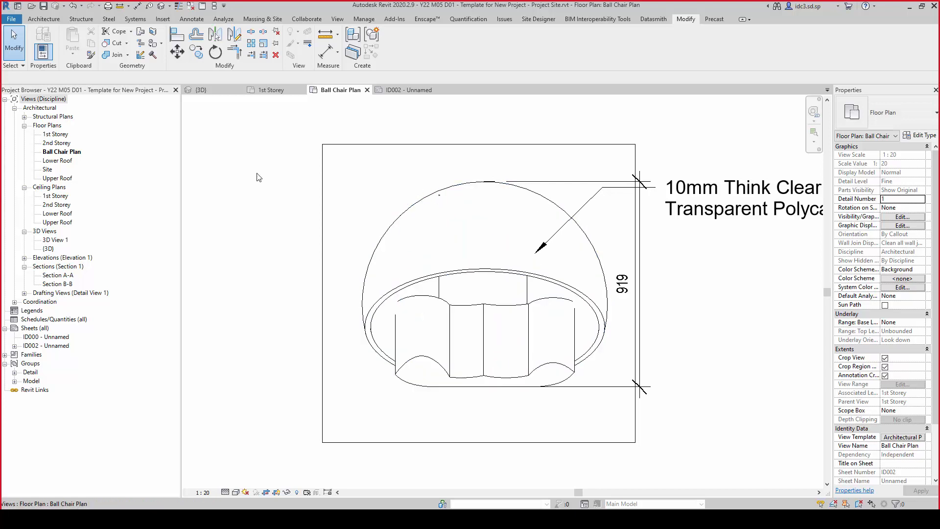
click(325, 51)
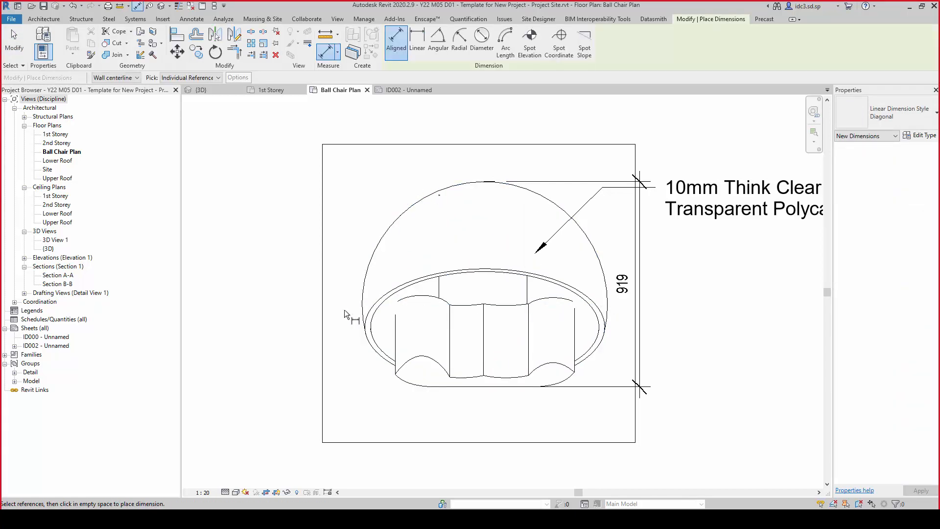
click(192, 20)
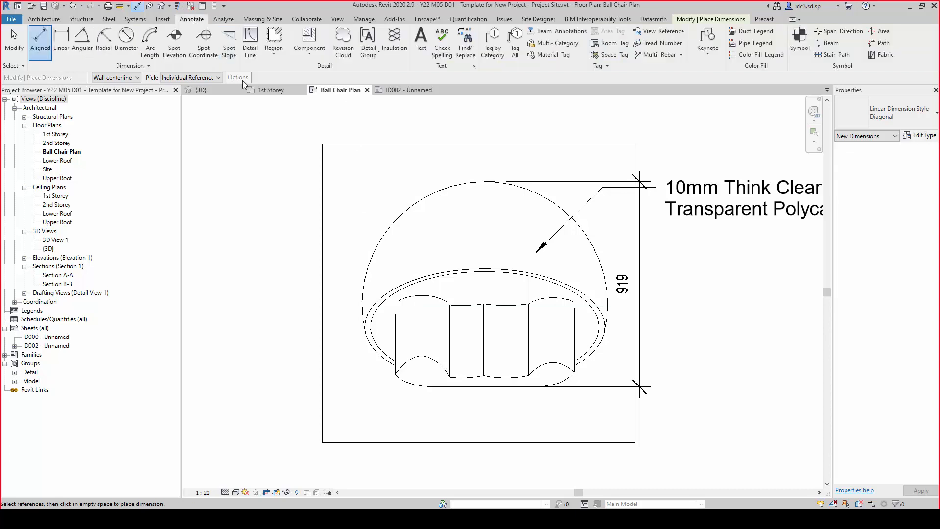
click(252, 42)
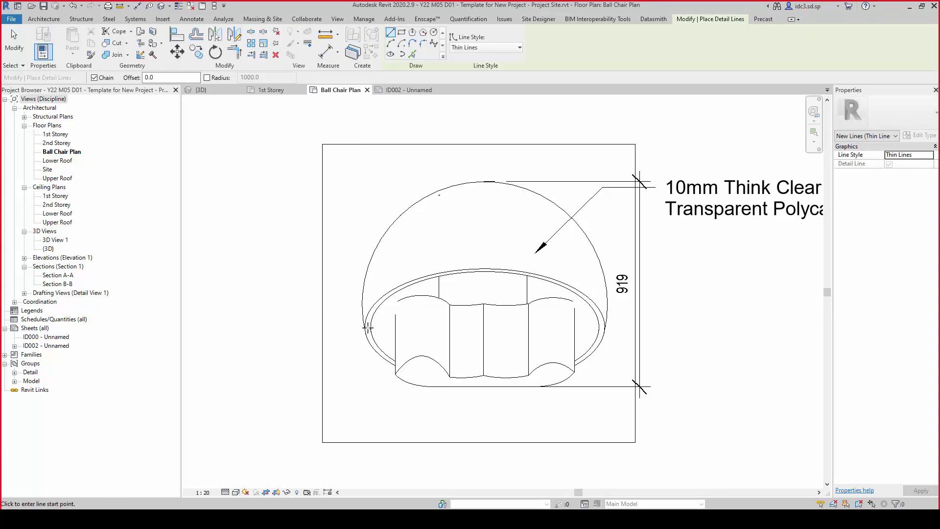
scroll(361, 303, up, 3)
scroll(361, 303, up, 3)
click(357, 277)
scroll(357, 277, up, 3)
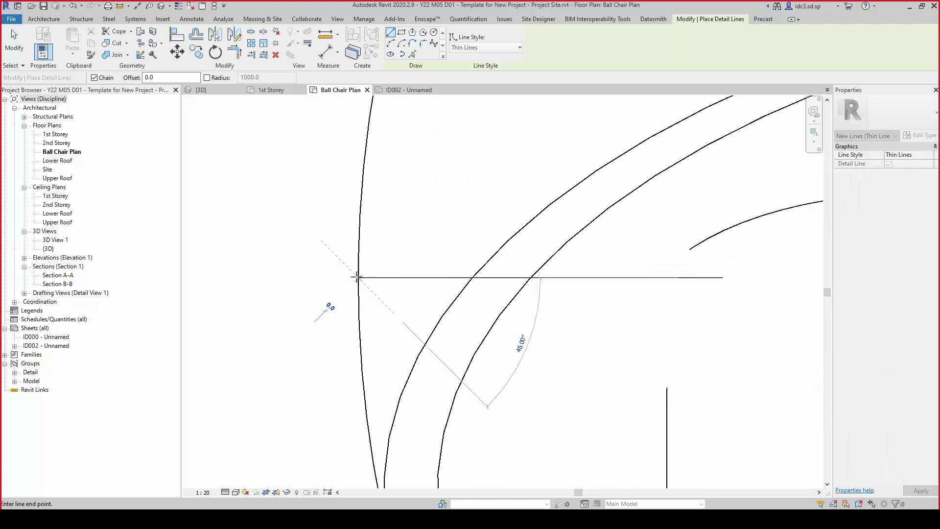
scroll(357, 266, up, 2)
scroll(357, 256, up, 2)
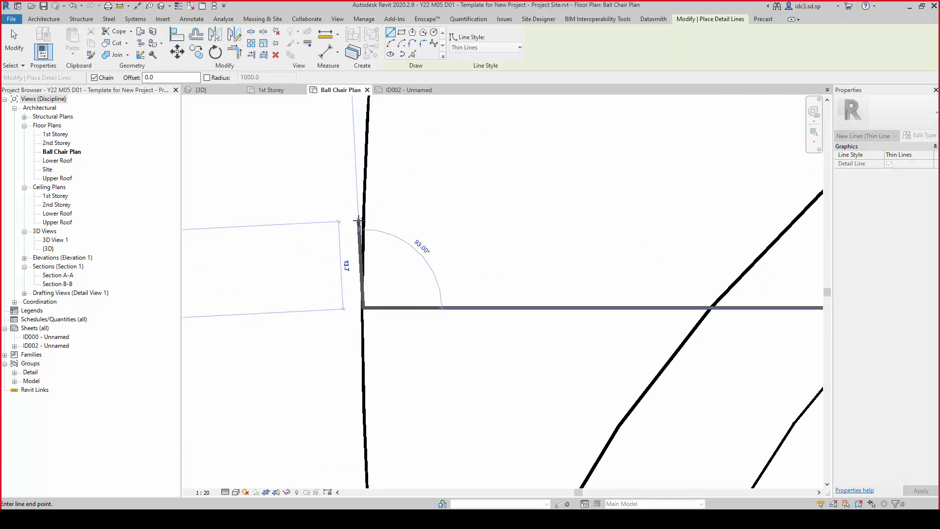
Draw a matching short vertical detail line in the Thin Lines style at the dome's rightmost point
scroll(480, 286, down, 6)
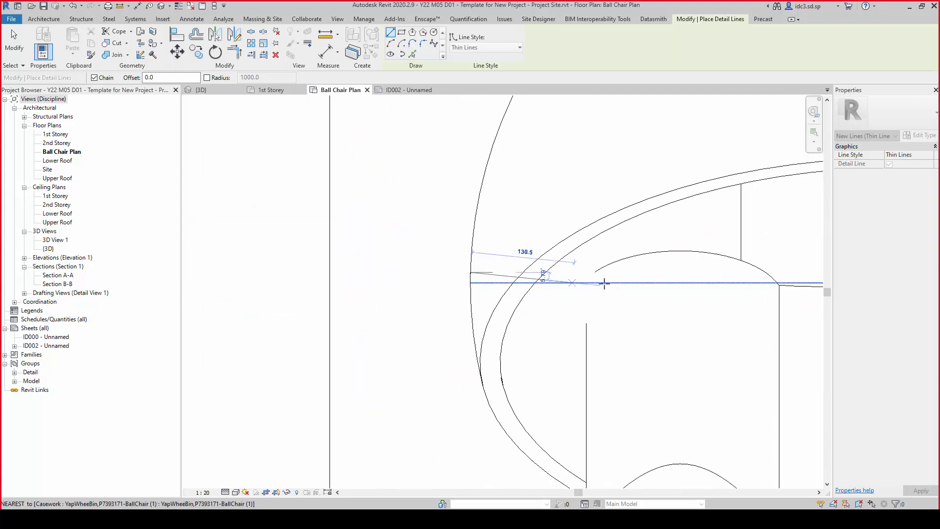
scroll(671, 304, down, 3)
scroll(651, 280, up, 5)
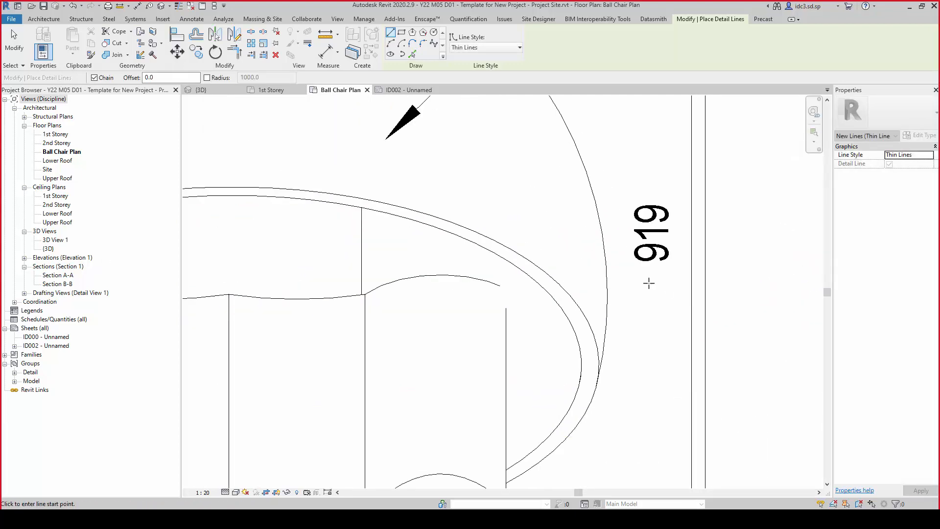
click(607, 296)
scroll(607, 296, up, 4)
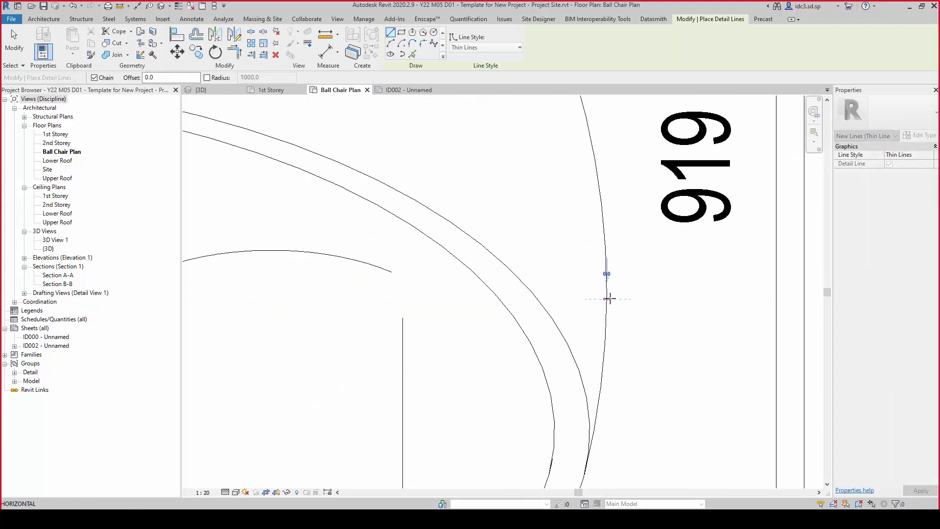
key(Escape)
key(Escape)
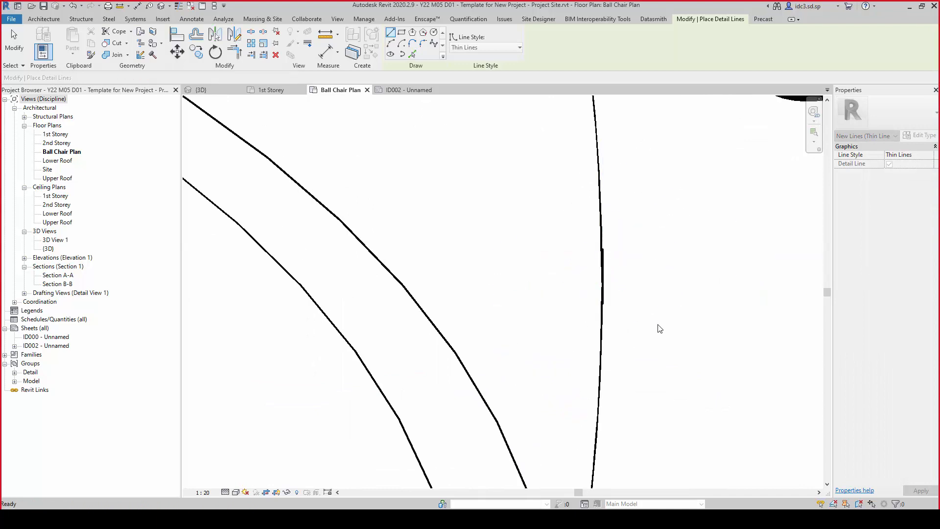
Add an aligned dimension between the short vertical detail lines at the dome's leftmost and rightmost points, placed above the dome
scroll(678, 362, down, 6)
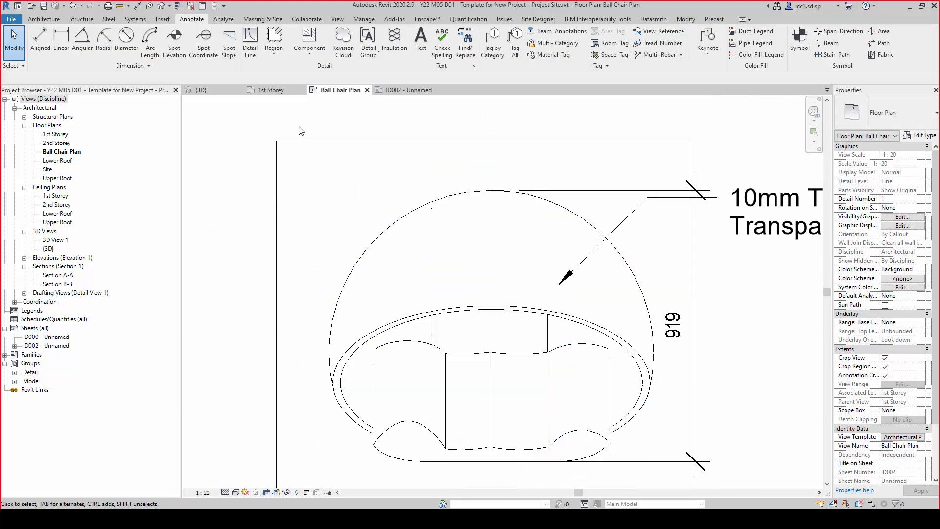
click(685, 19)
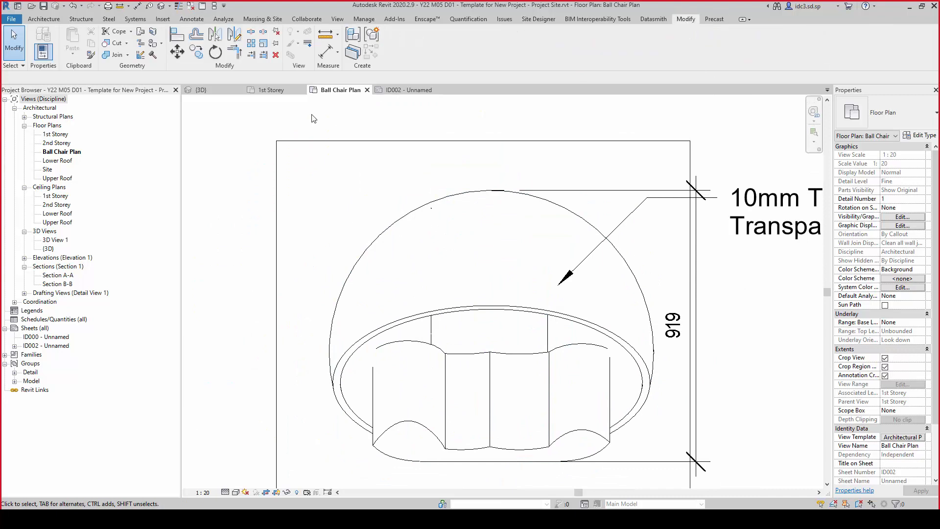
click(325, 51)
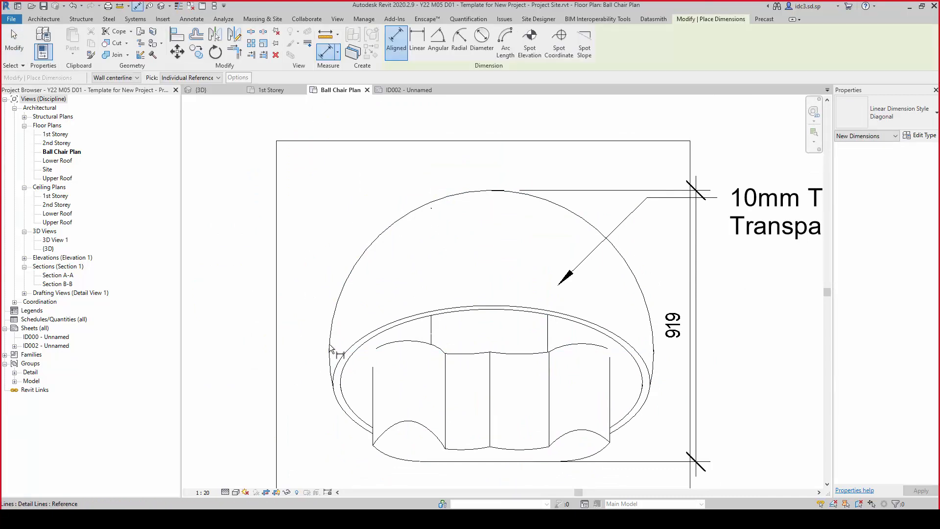
scroll(331, 349, up, 5)
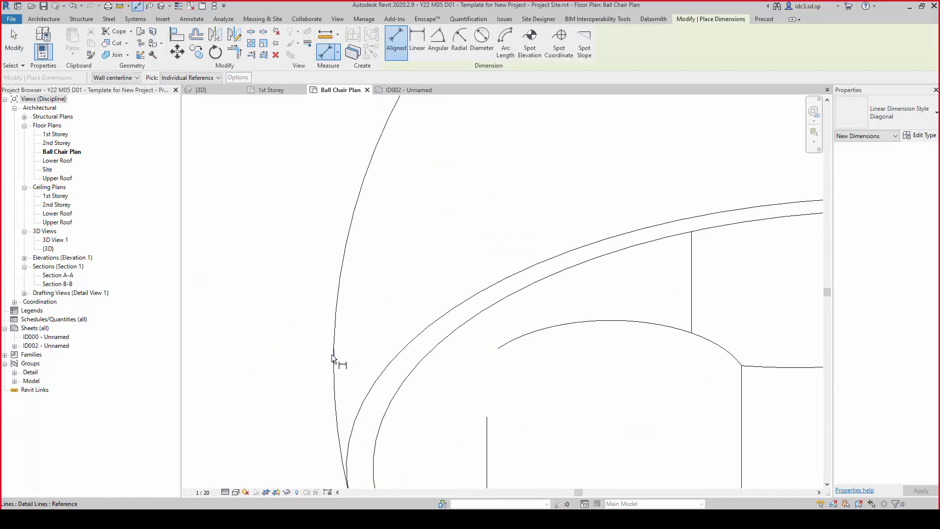
click(332, 354)
scroll(439, 330, down, 5)
scroll(702, 302, up, 4)
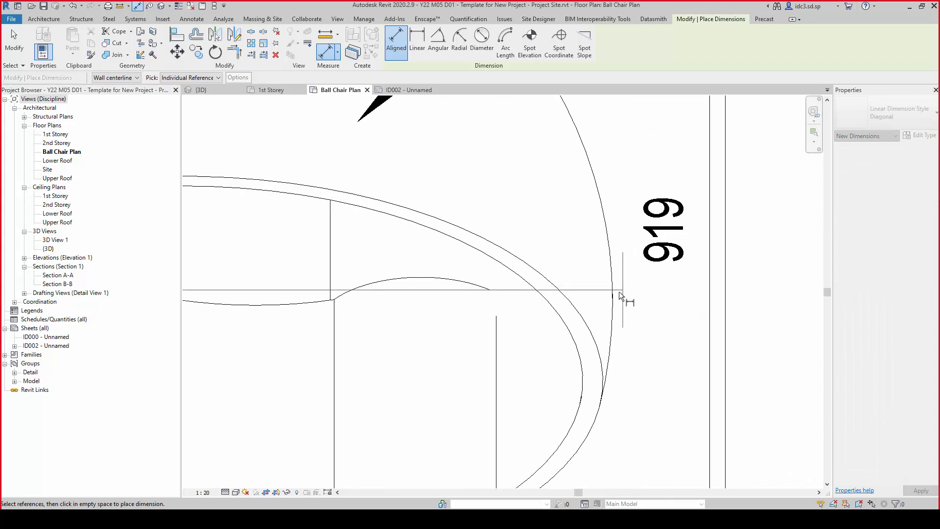
click(614, 293)
scroll(612, 184, down, 2)
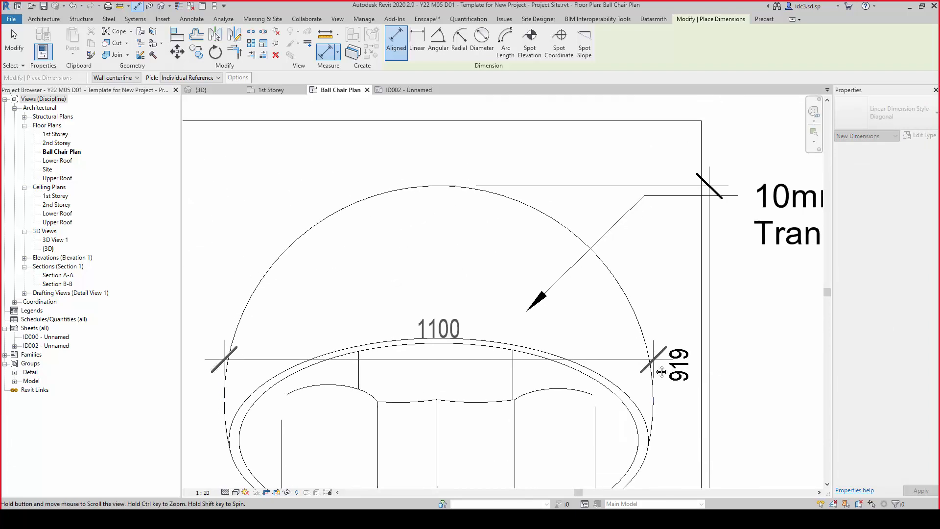
click(627, 170)
key(Escape)
key(Escape)
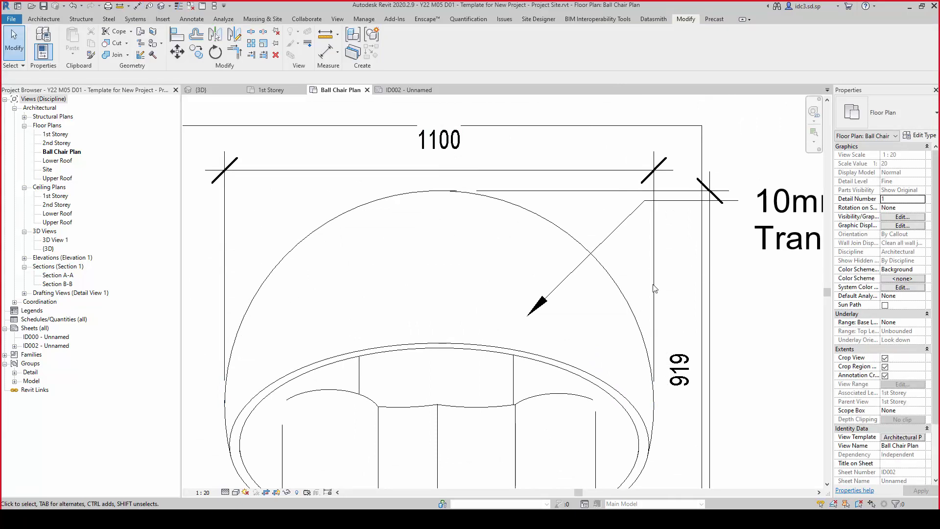
scroll(644, 354, down, 3)
scroll(623, 306, up, 1)
scroll(623, 306, down, 2)
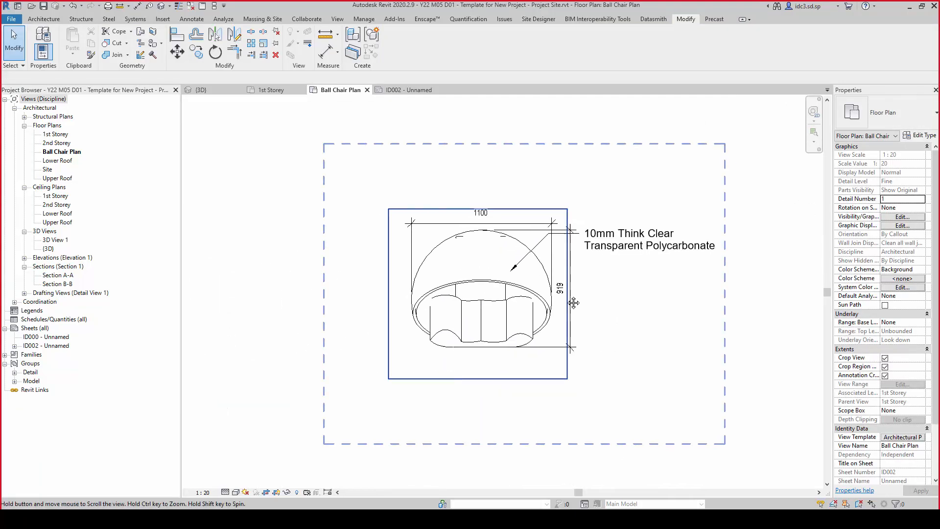
scroll(568, 231, up, 4)
click(579, 218)
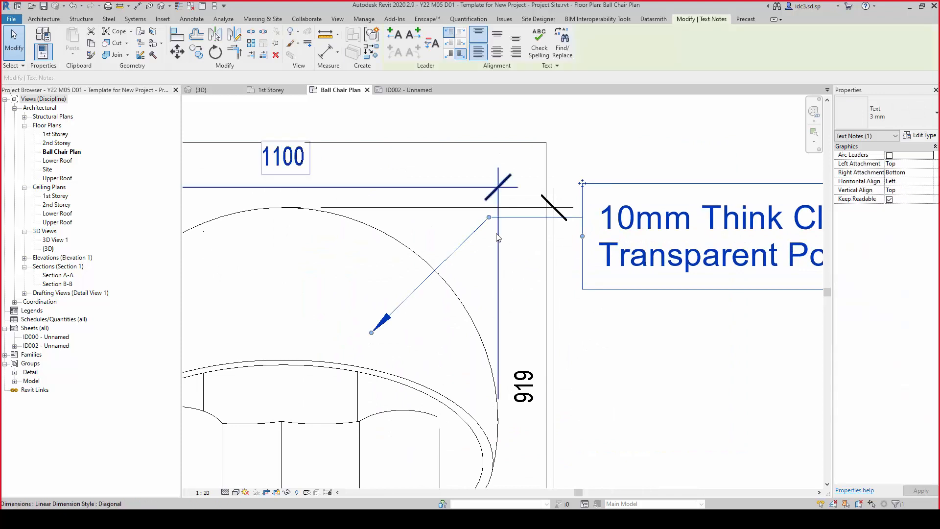
drag(489, 217, 501, 262)
key(Escape)
key(Escape)
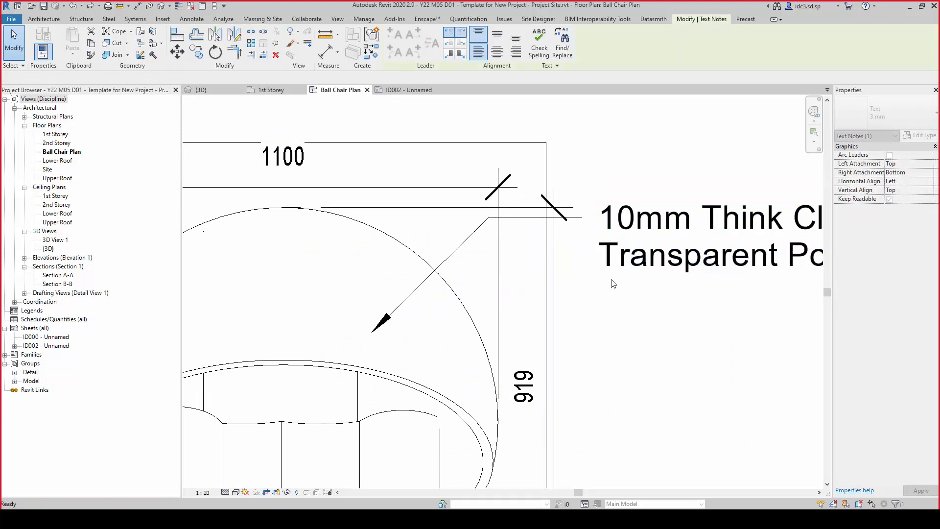
Move the polycarbonate text note down beside the chair's lower half and point its leader arrow back onto the dome
drag(635, 215, 636, 439)
scroll(583, 384, down, 1)
scroll(587, 365, down, 1)
middle_drag(587, 365, 599, 268)
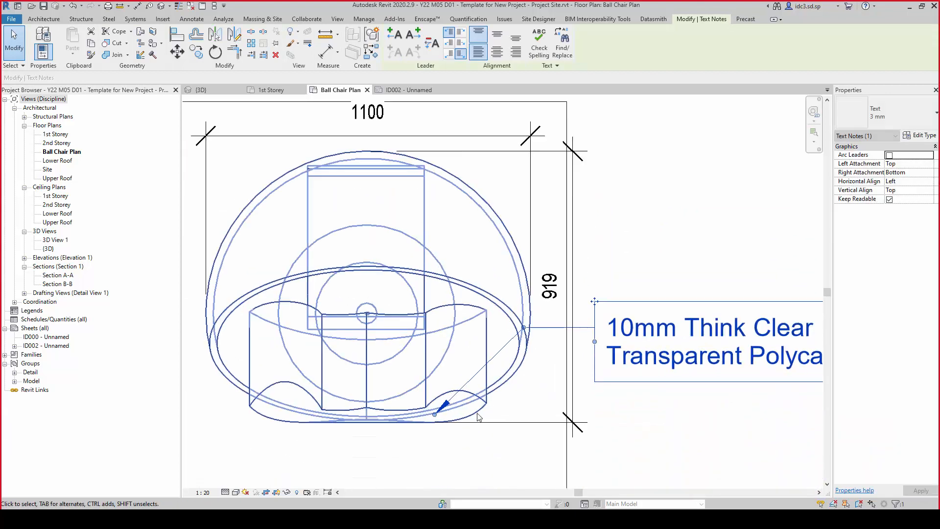
drag(435, 414, 435, 233)
click(667, 219)
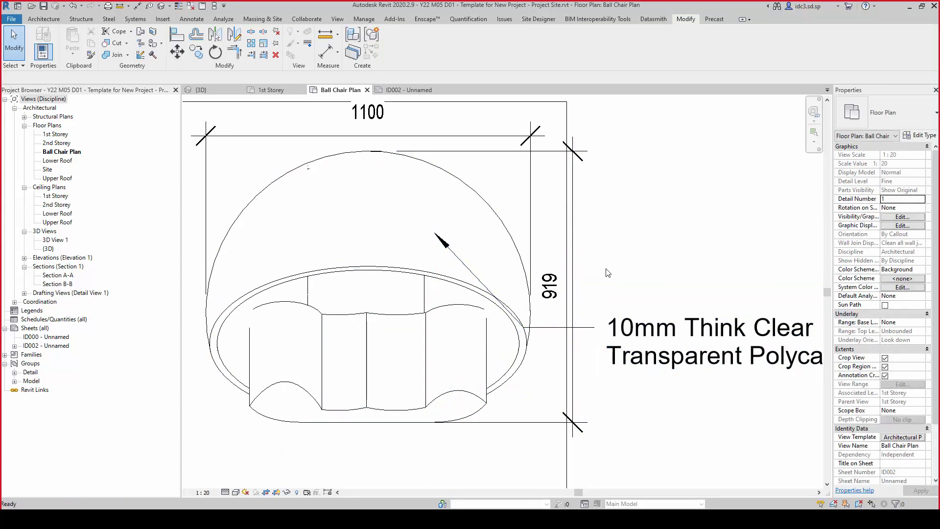
On sheet ID002, hide the Ball Chair Plan's crop region and deactivate the view
scroll(520, 246, down, 3)
scroll(656, 342, down, 3)
scroll(346, 108, up, 4)
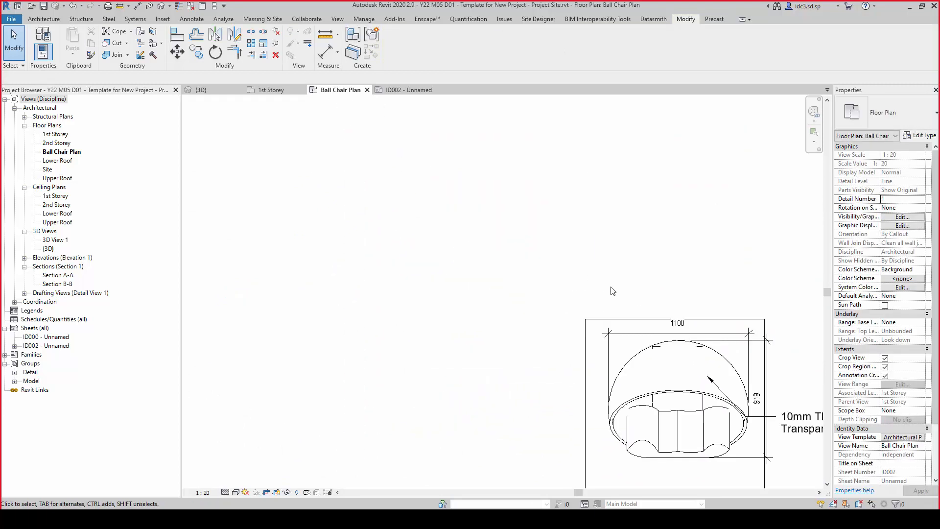
click(407, 89)
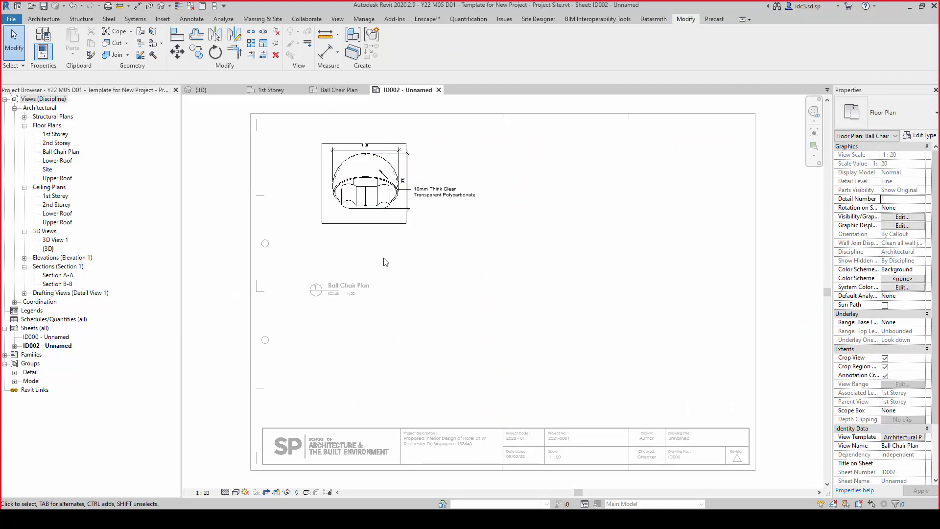
scroll(403, 196, up, 1)
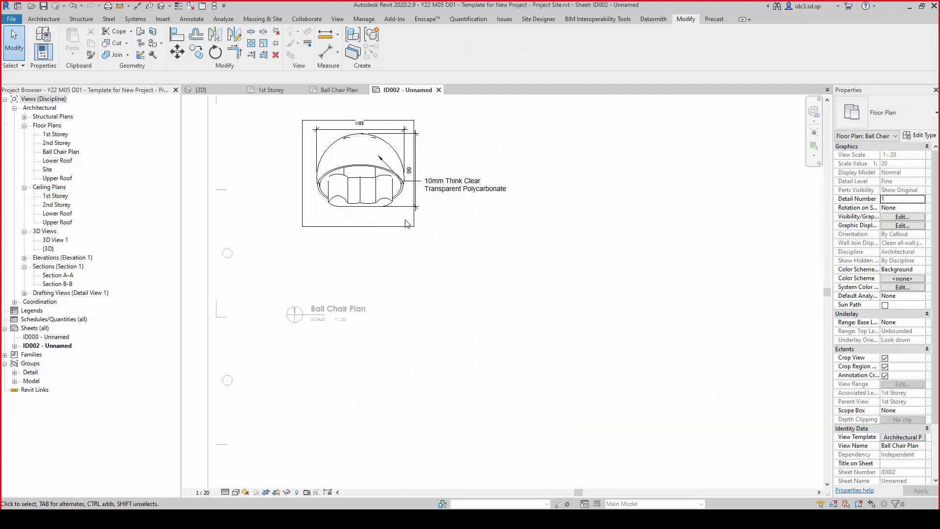
scroll(416, 197, up, 2)
middle_drag(432, 206, 460, 280)
scroll(394, 232, up, 2)
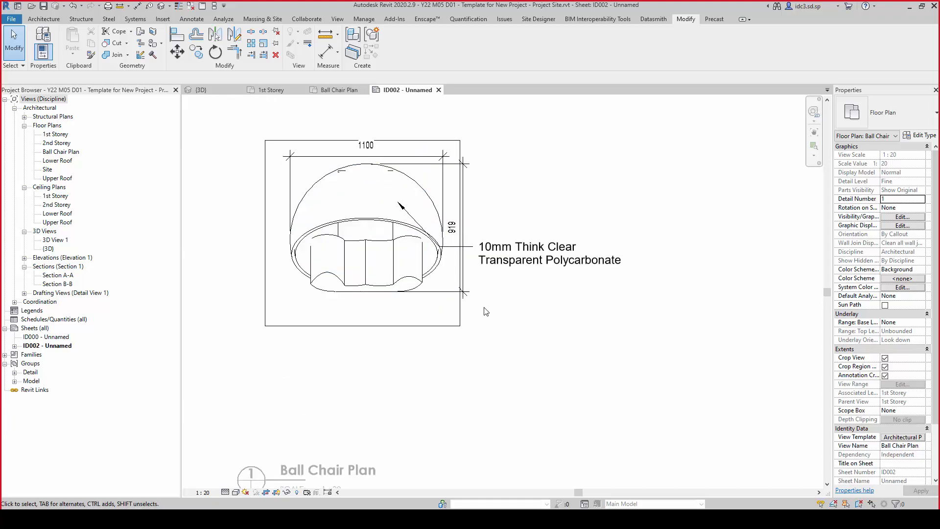
click(401, 327)
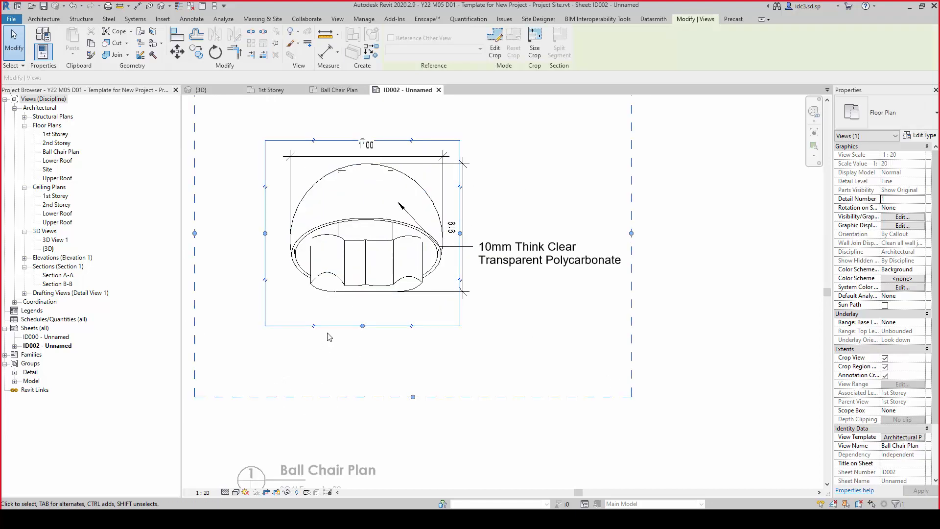
click(885, 367)
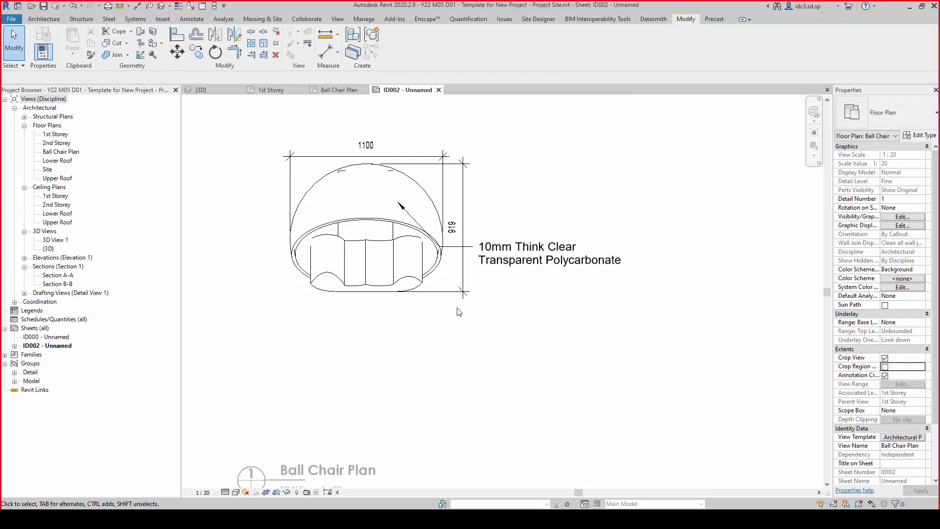
scroll(458, 312, down, 4)
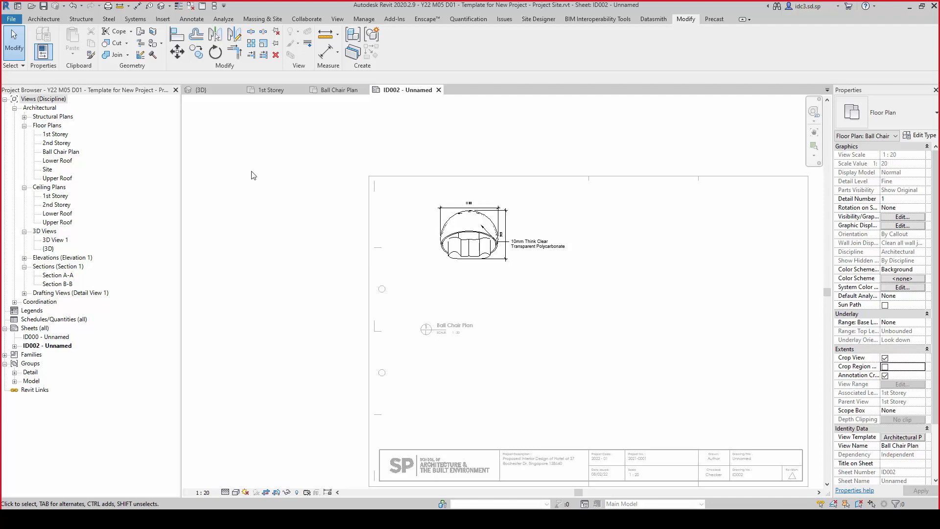
double_click(211, 179)
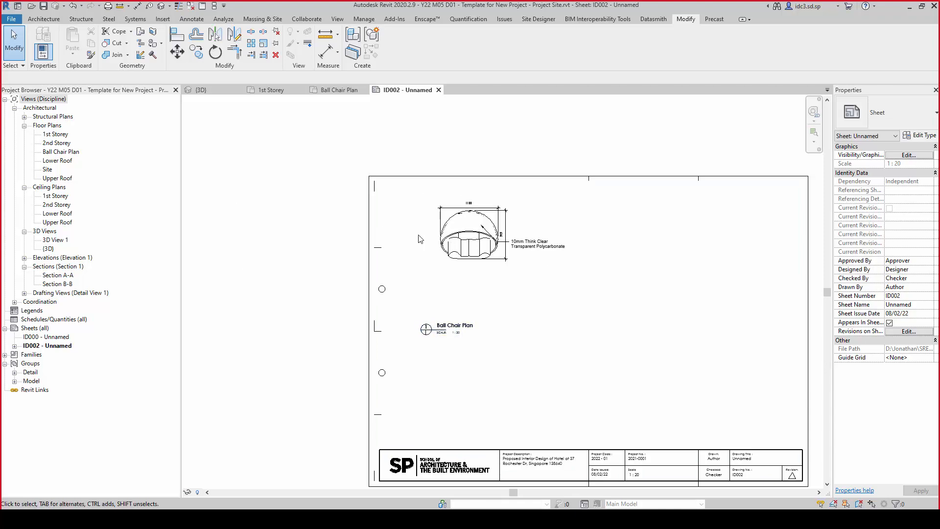
Move the Ball Chair Plan view title directly beneath the chair drawing and extend its title line just past the view name
scroll(441, 333, up, 2)
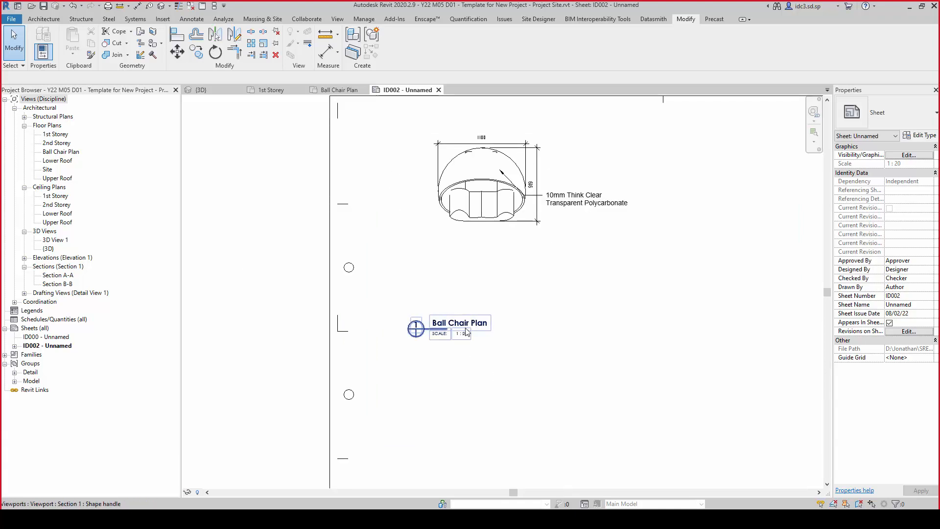
mouse_move(464, 327)
mouse_down()
mouse_move(447, 298)
mouse_move(489, 240)
mouse_up()
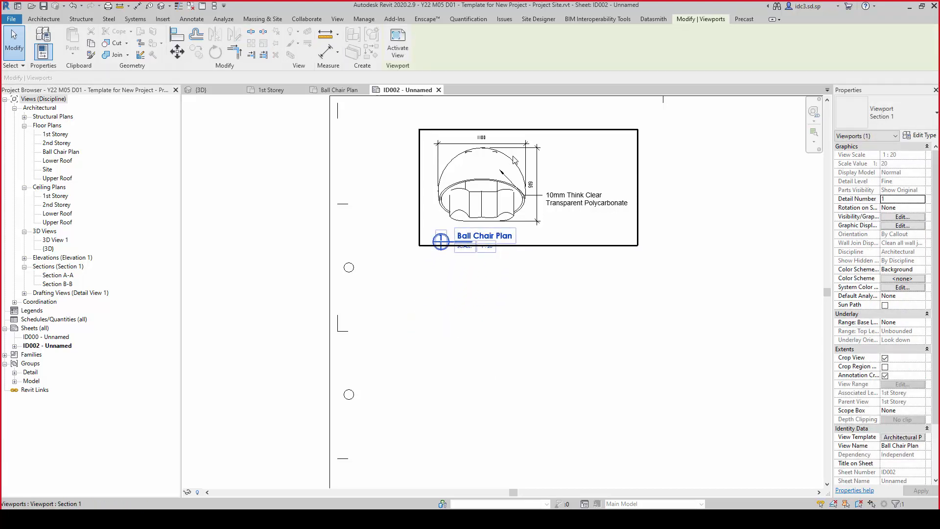
scroll(490, 259, up, 5)
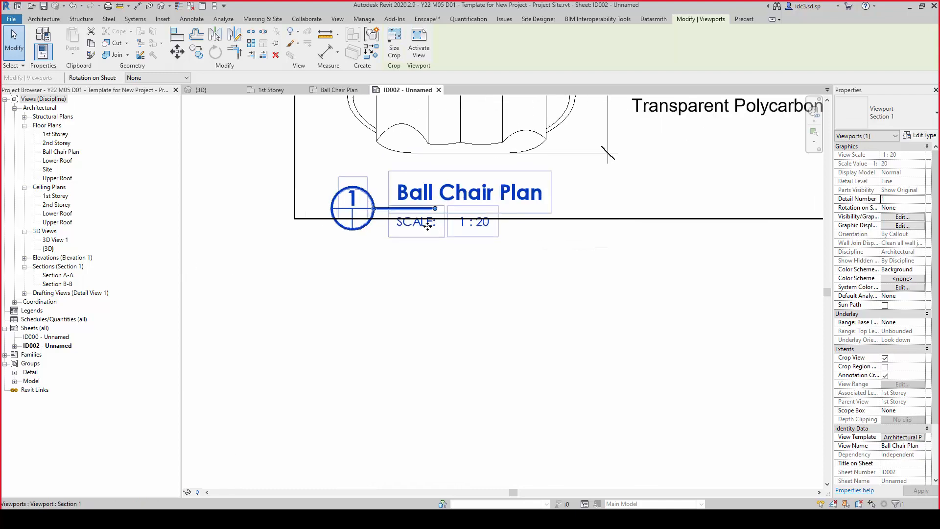
drag(435, 206, 574, 206)
scroll(577, 206, up, 2)
scroll(573, 203, up, 1)
scroll(574, 203, down, 2)
middle_drag(575, 270, 555, 318)
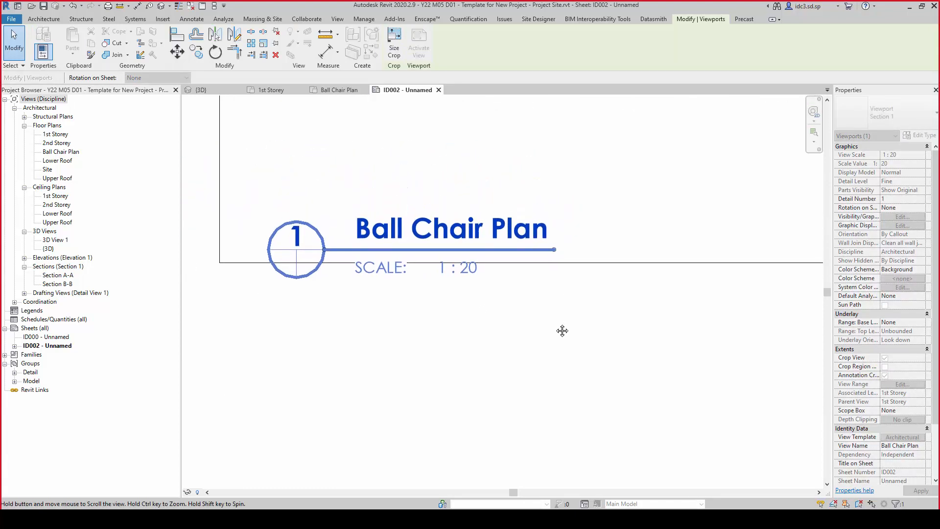
scroll(566, 319, down, 5)
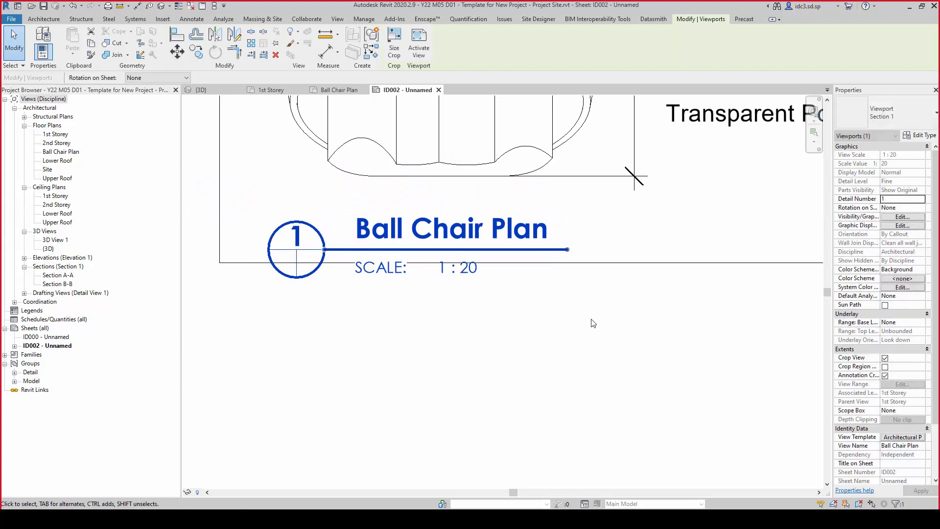
click(695, 402)
scroll(705, 419, down, 2)
middle_drag(633, 421, 464, 308)
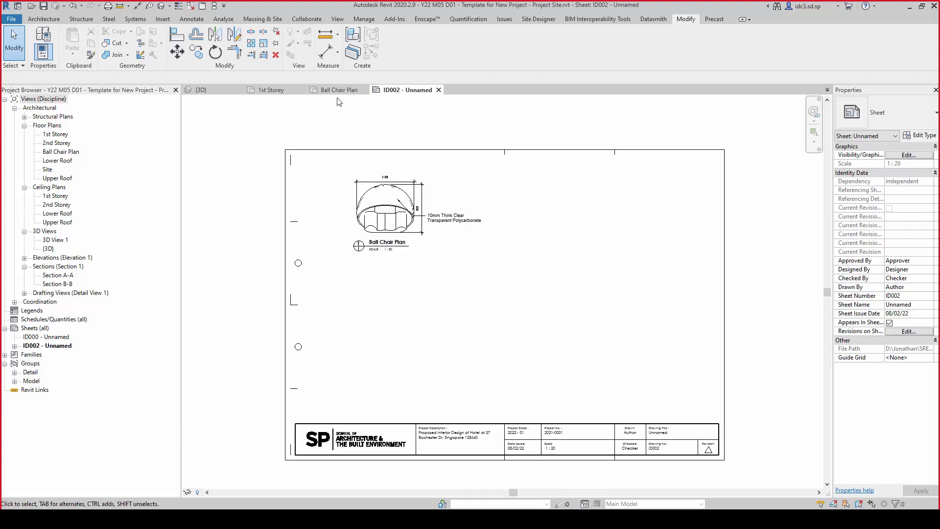
scroll(389, 197, up, 3)
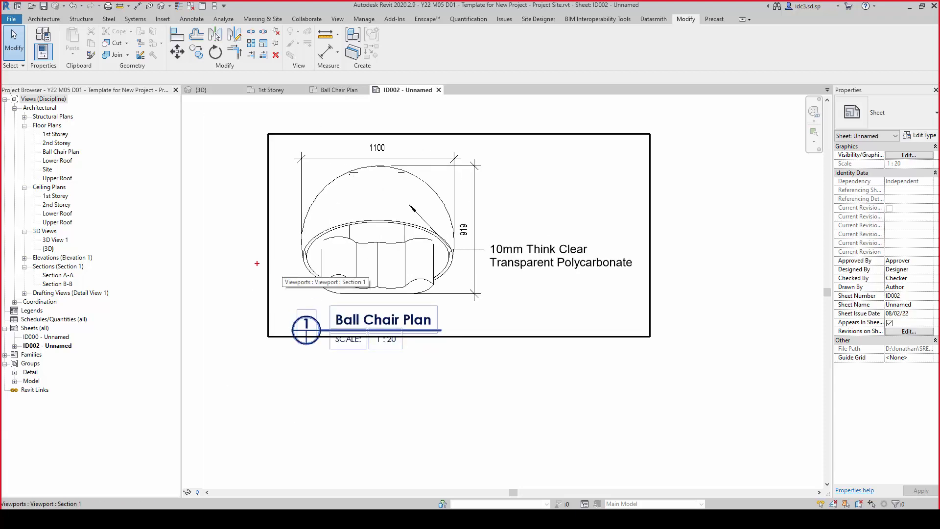
drag(252, 209, 252, 245)
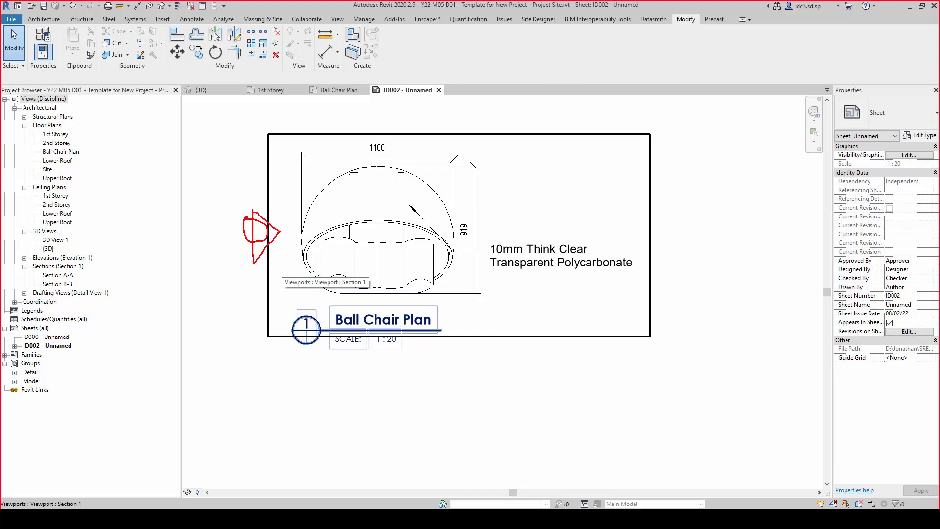
mouse_move(358, 366)
mouse_down()
mouse_move(379, 351)
mouse_move(375, 362)
mouse_move(382, 337)
mouse_up()
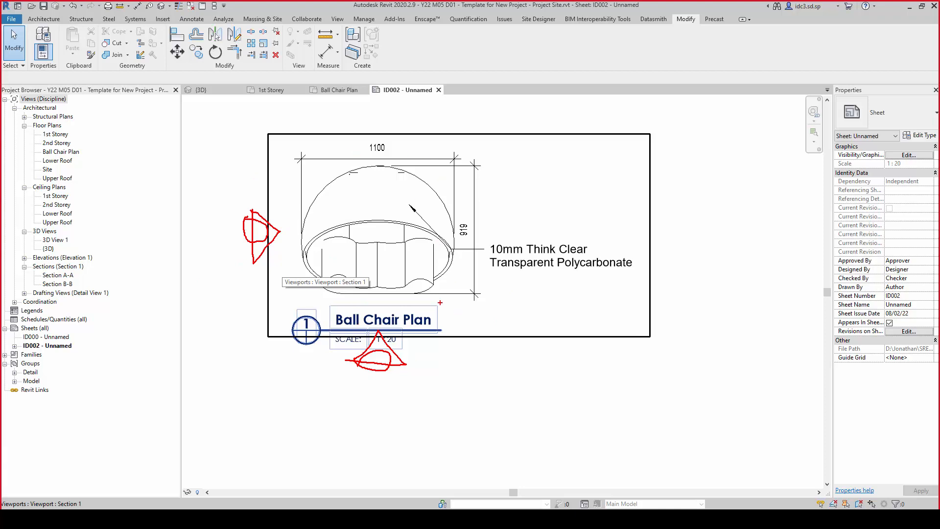
scroll(520, 310, down, 5)
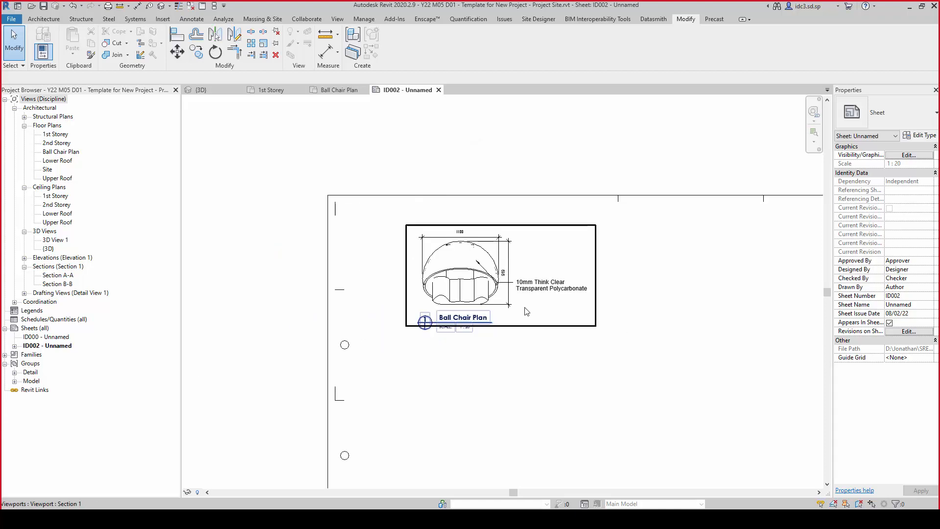
middle_drag(520, 313, 454, 261)
scroll(466, 302, up, 1)
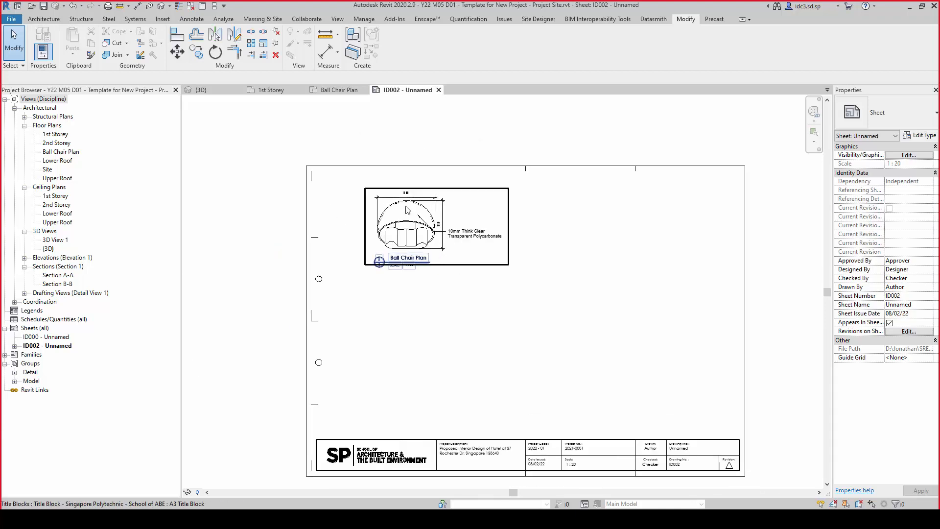
Switch to the Ball Chair Plan view and open the ball chair's family for editing
click(328, 91)
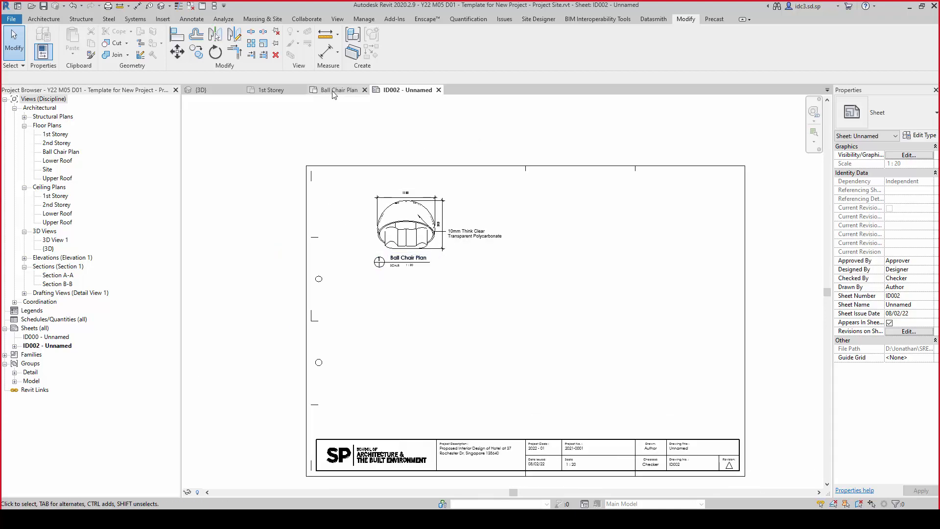
scroll(361, 394, down, 3)
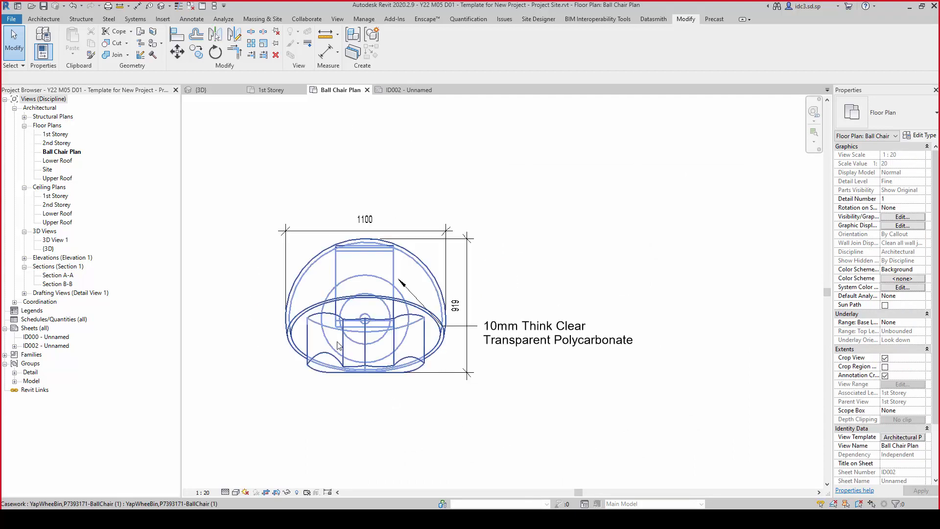
scroll(325, 330, up, 2)
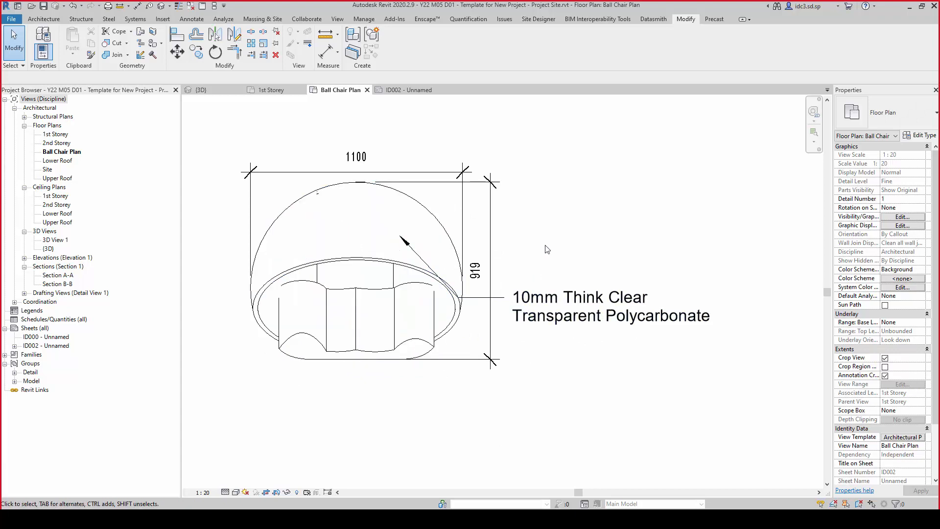
click(363, 259)
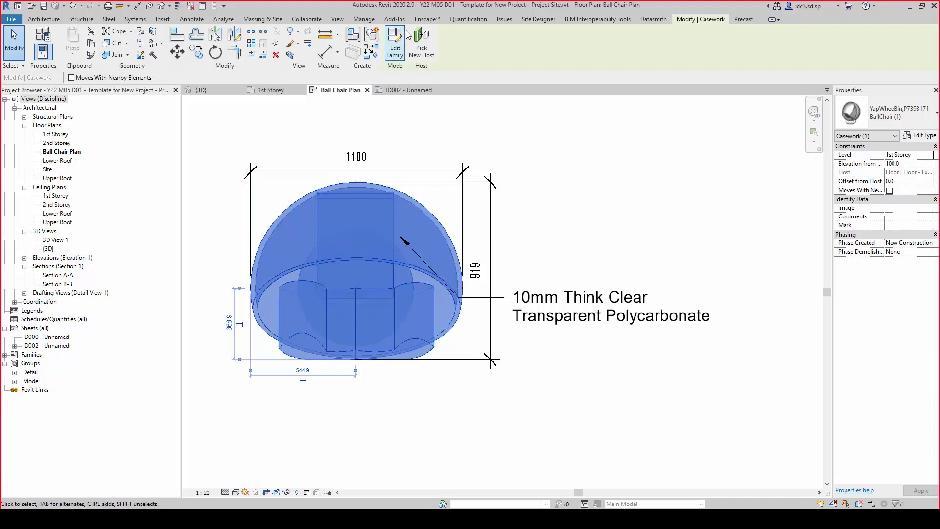
click(401, 58)
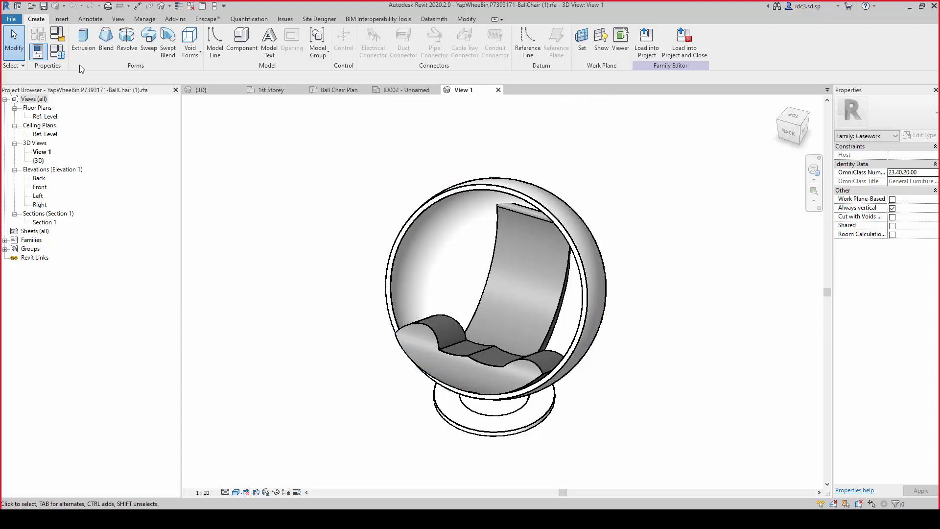
Check the ball chair family's category against Lighting Fixtures, Furniture and Casework, cancel without changing it, and close the family
click(56, 37)
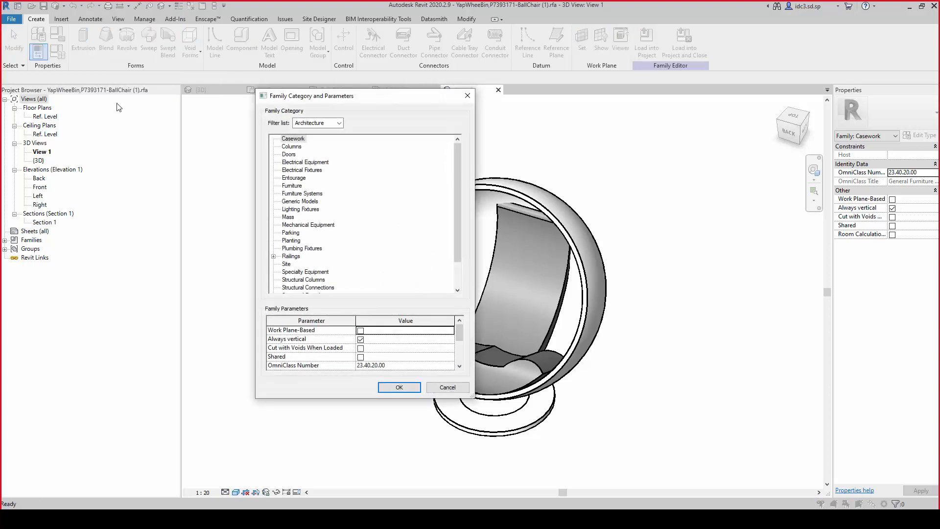
drag(394, 105, 387, 127)
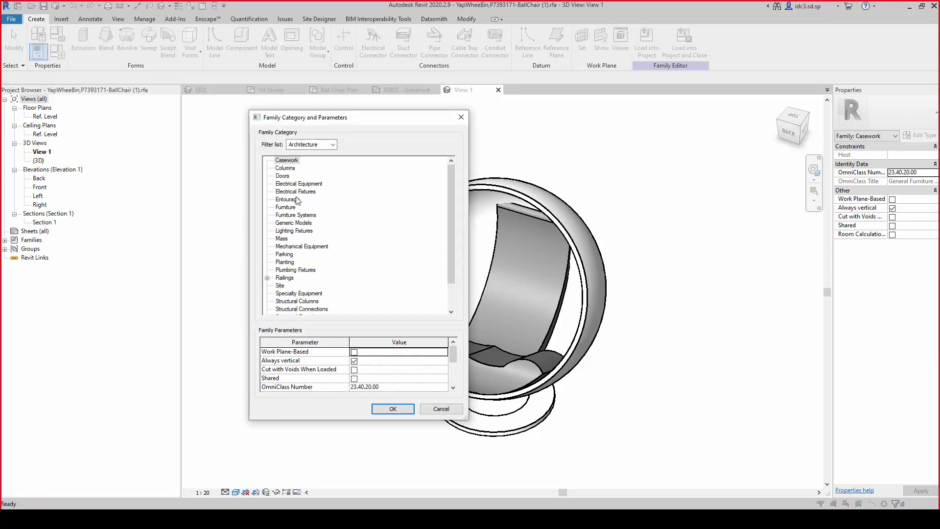
click(294, 238)
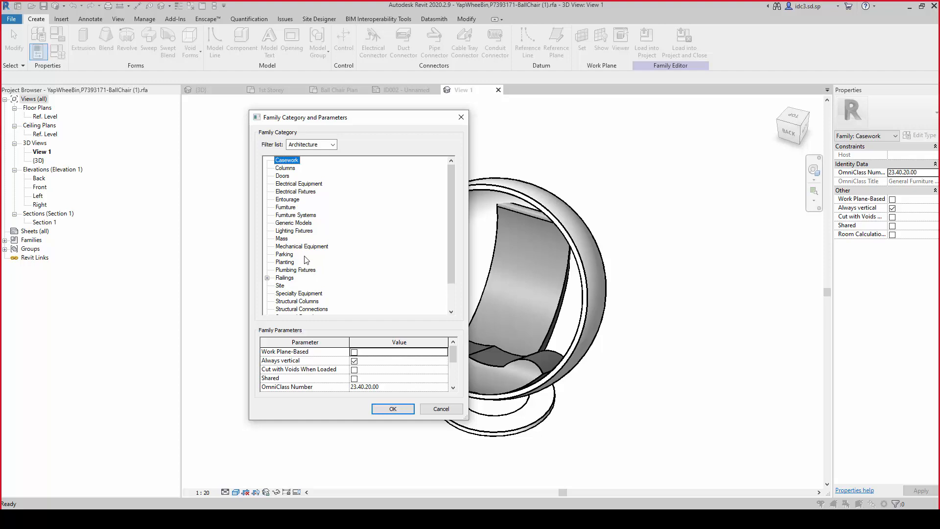
click(286, 232)
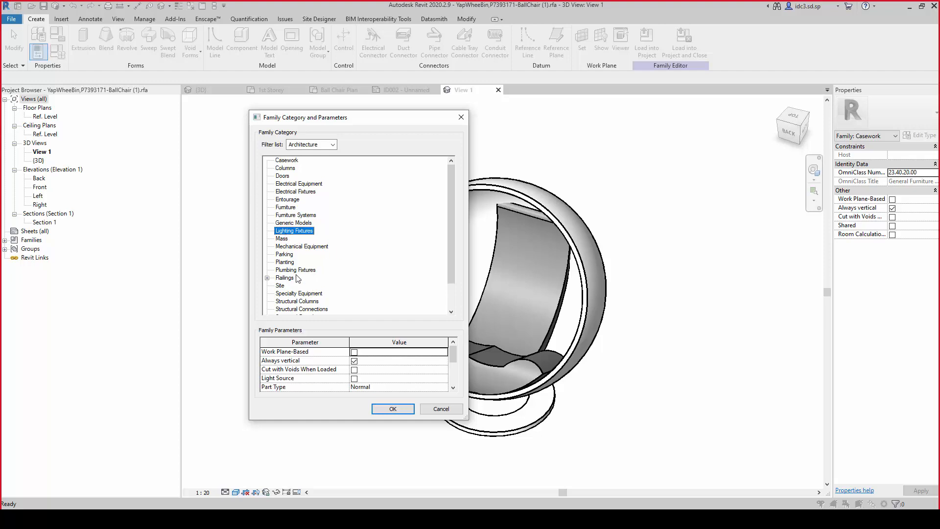
click(289, 207)
click(292, 161)
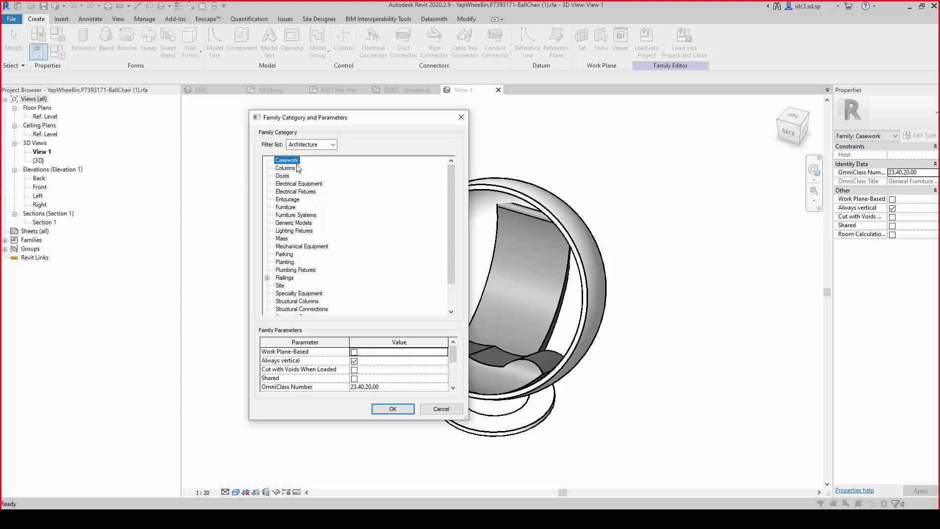
click(431, 409)
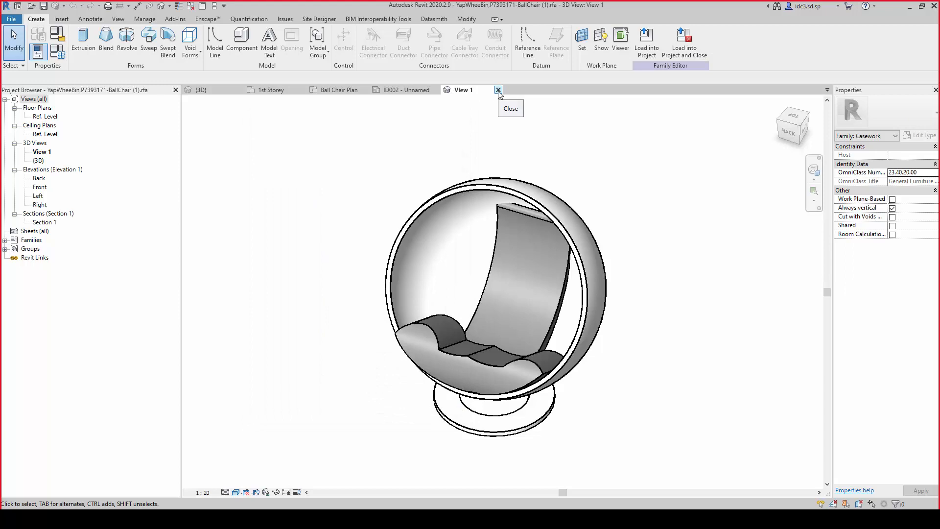
click(498, 89)
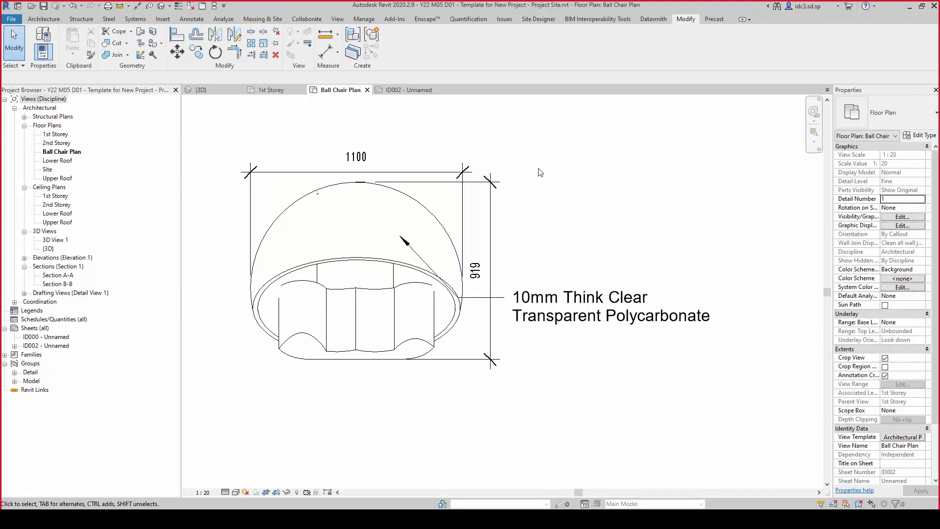
Examine the cut line and pattern overrides for the Furniture and Furniture Systems categories in the Ball Chair Plan's Visibility/Graphic Overrides
key(v)
key(g)
drag(523, 136, 619, 112)
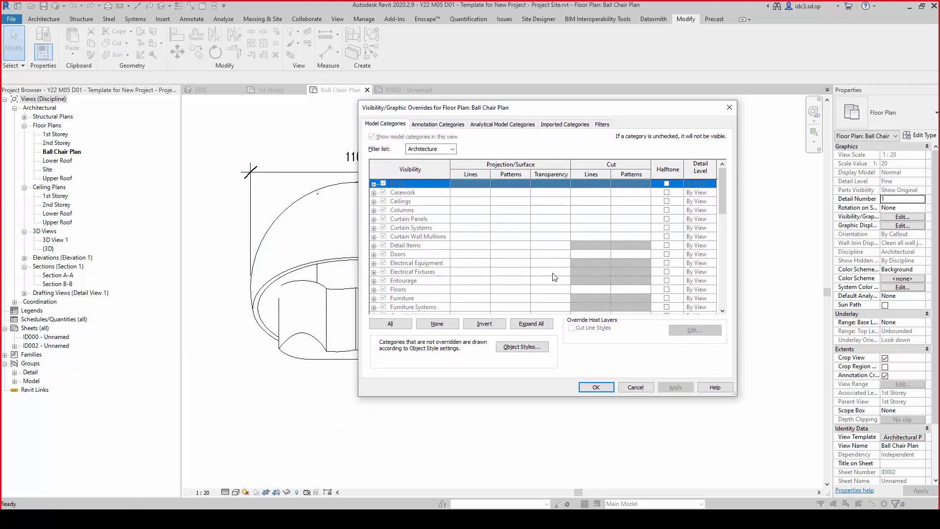
click(550, 272)
scroll(555, 288, down, 2)
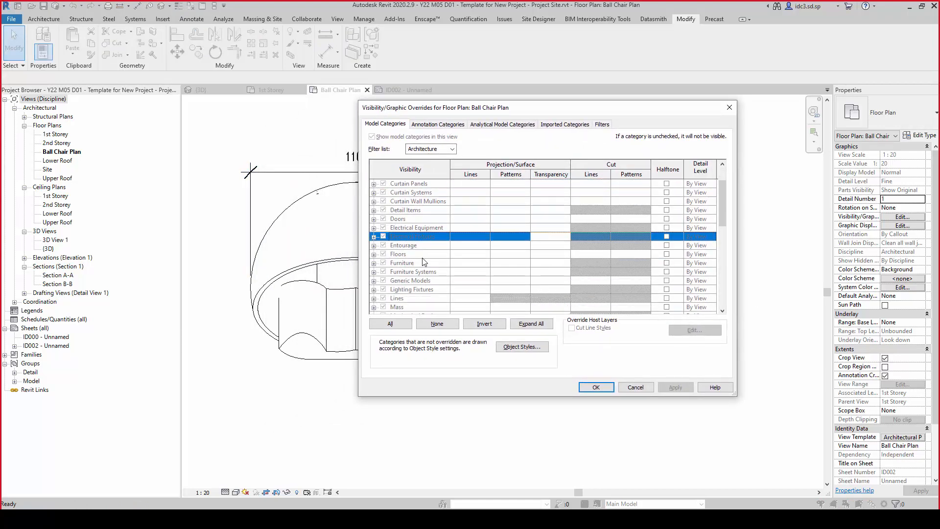
click(476, 255)
click(458, 271)
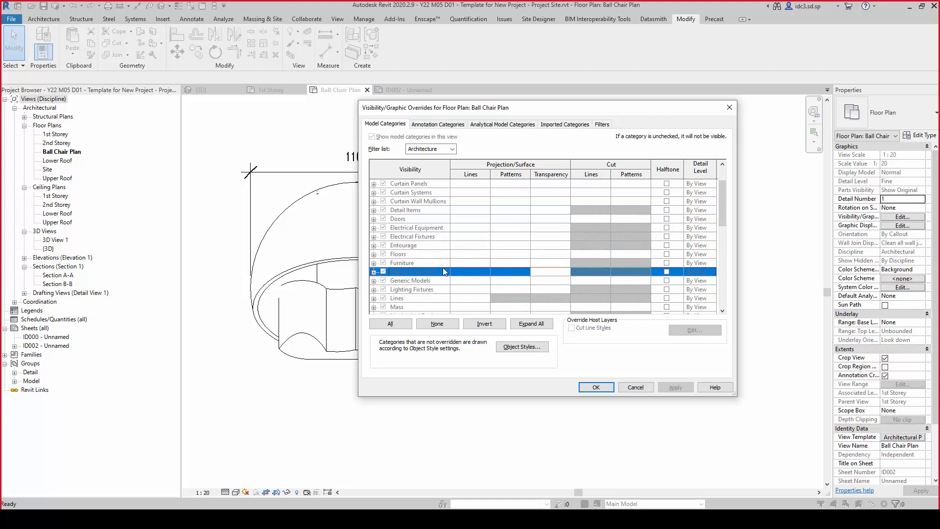
click(404, 264)
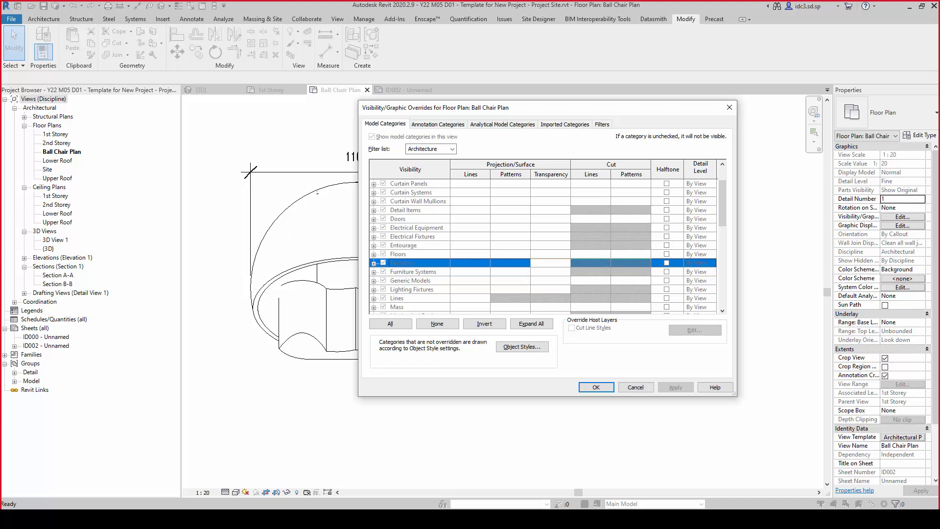
mouse_move(569, 157)
mouse_down()
mouse_move(645, 320)
mouse_move(658, 318)
mouse_move(651, 315)
mouse_up()
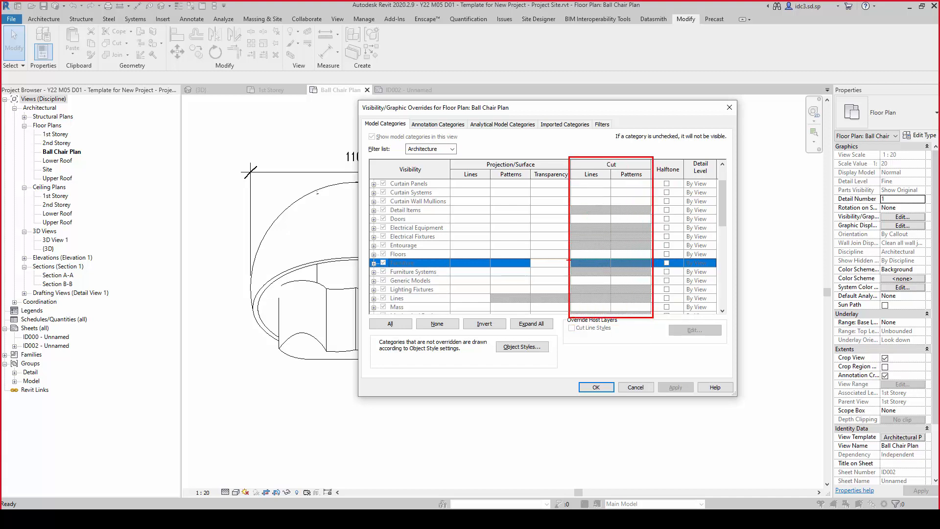
drag(570, 258, 652, 272)
scroll(489, 237, up, 2)
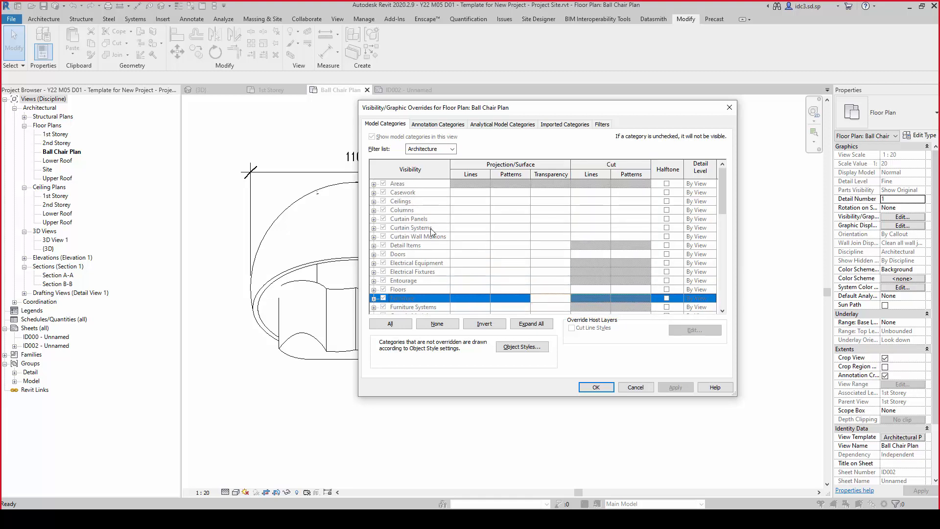
Check the Casework category's cut line and pattern overrides, and leave the Visibility/Graphic Overrides without changes
click(407, 193)
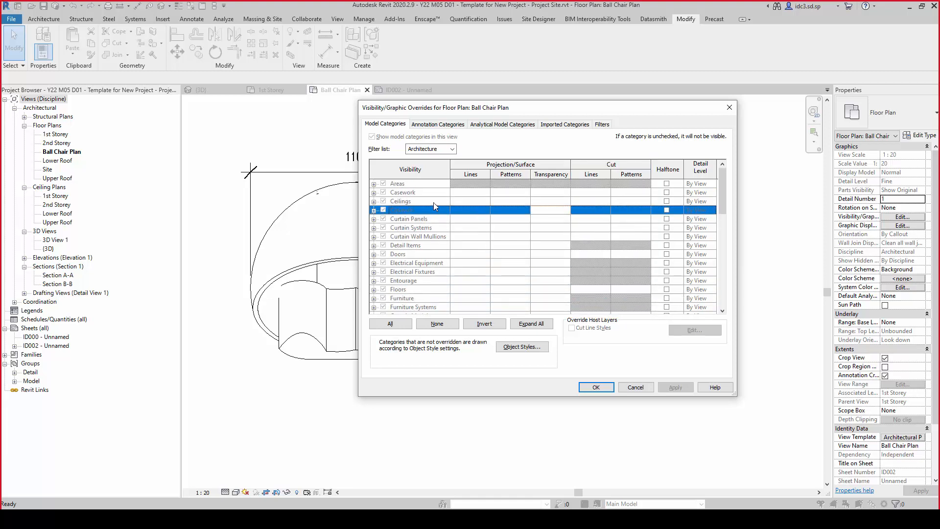
click(582, 201)
click(577, 194)
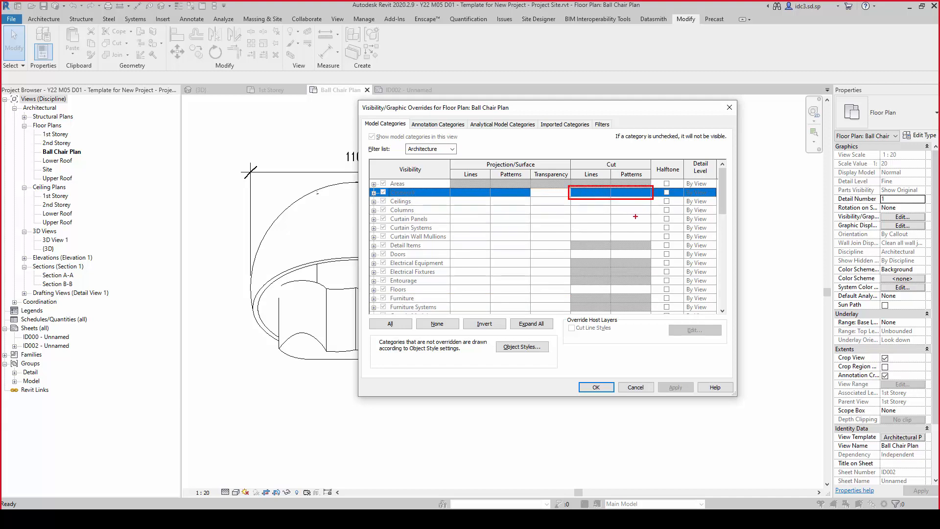
key(Escape)
key(Escape)
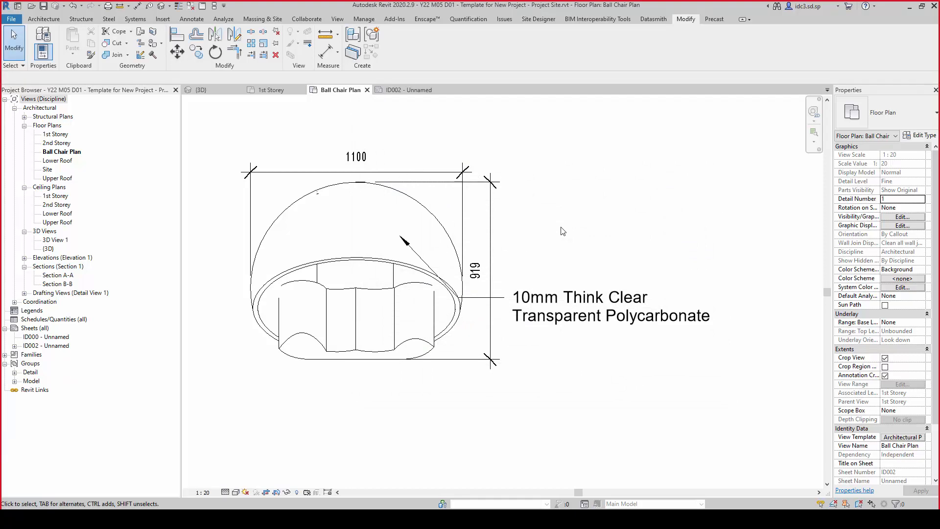
Reopen the plan's Visibility/Graphic Overrides, compare the cut overrides of Electrical Equipment and Casework, and close them unchanged
key(v)
key(g)
click(498, 195)
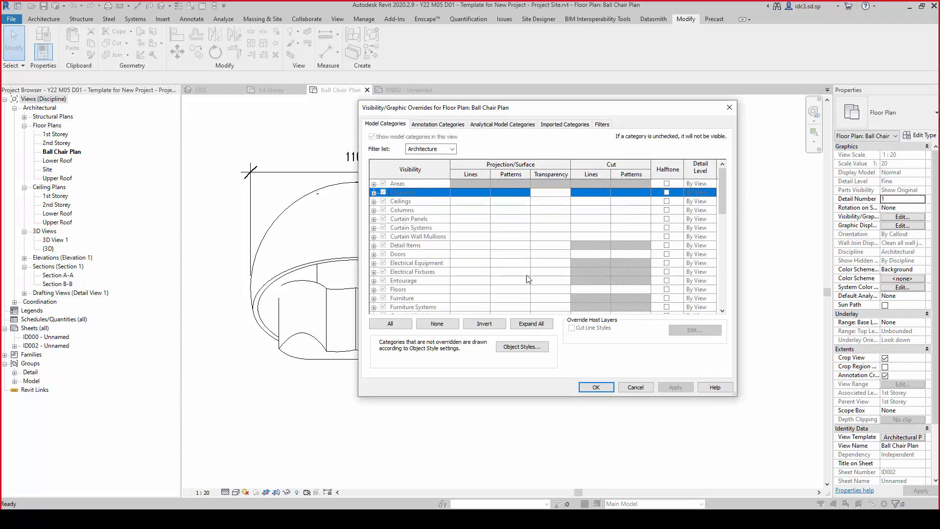
click(433, 264)
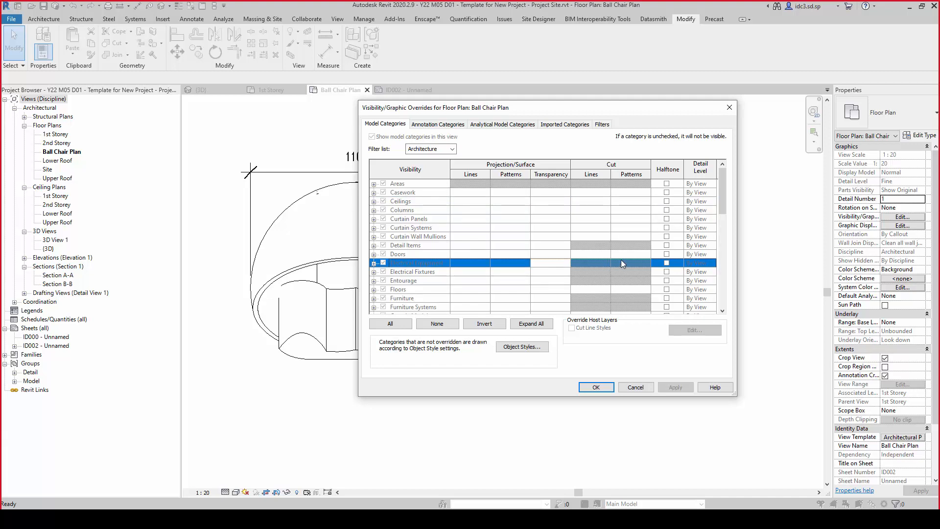
click(602, 193)
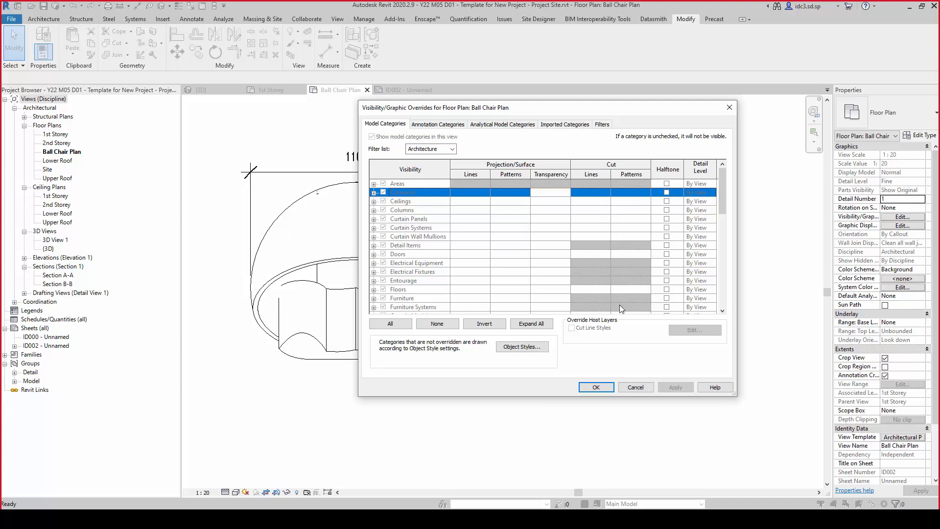
key(Escape)
Place two elevation markers in the Ball Chair Plan, one left of the chair facing right and one below it facing up
scroll(566, 259, down, 1)
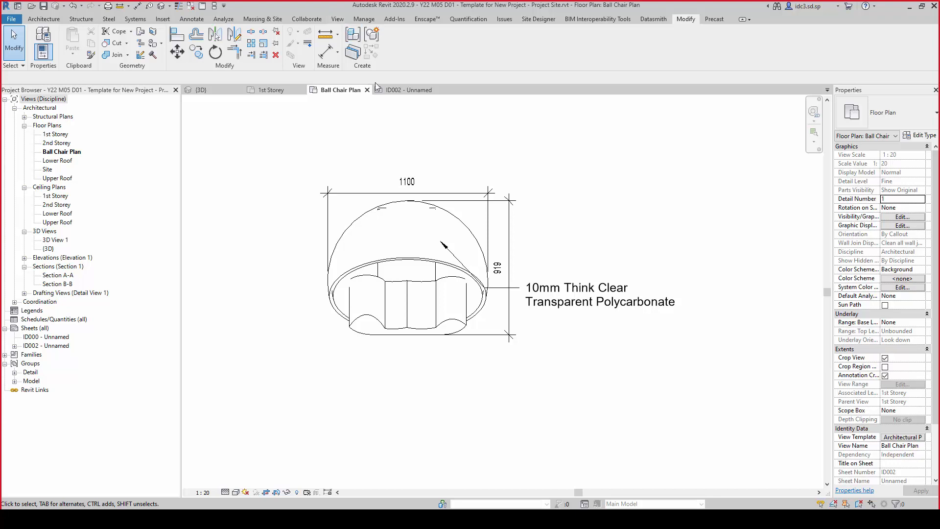
click(337, 21)
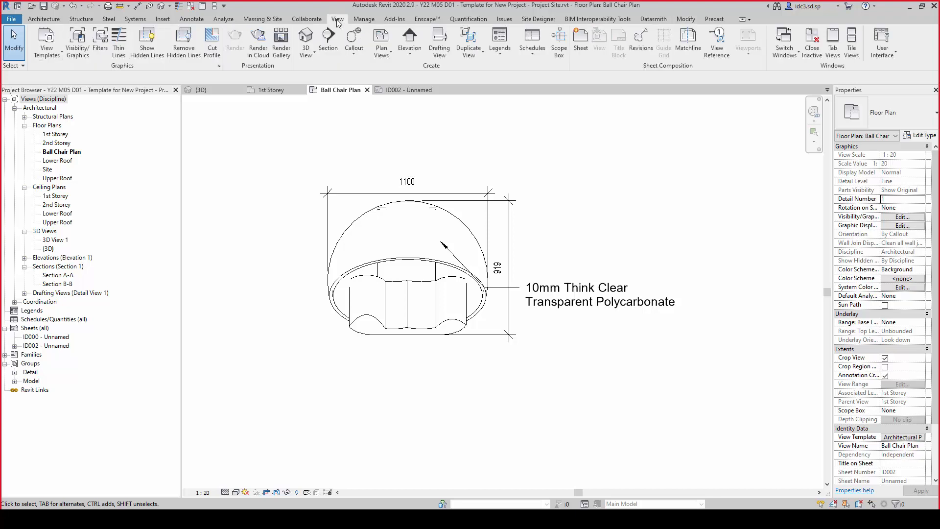
click(410, 54)
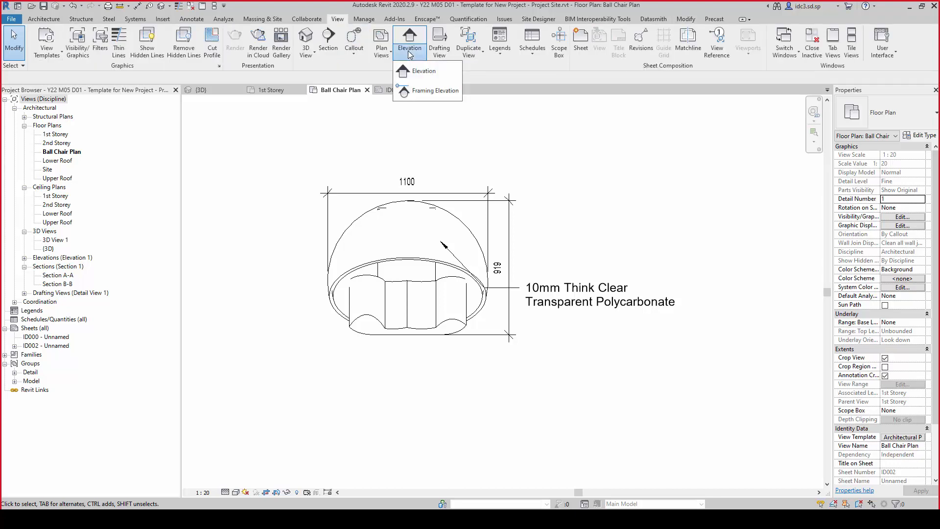
click(426, 71)
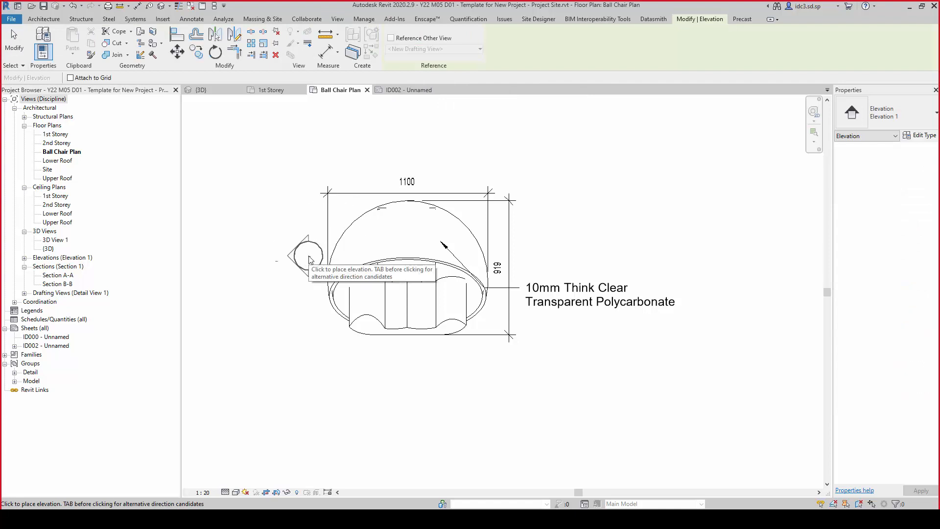
key(Tab)
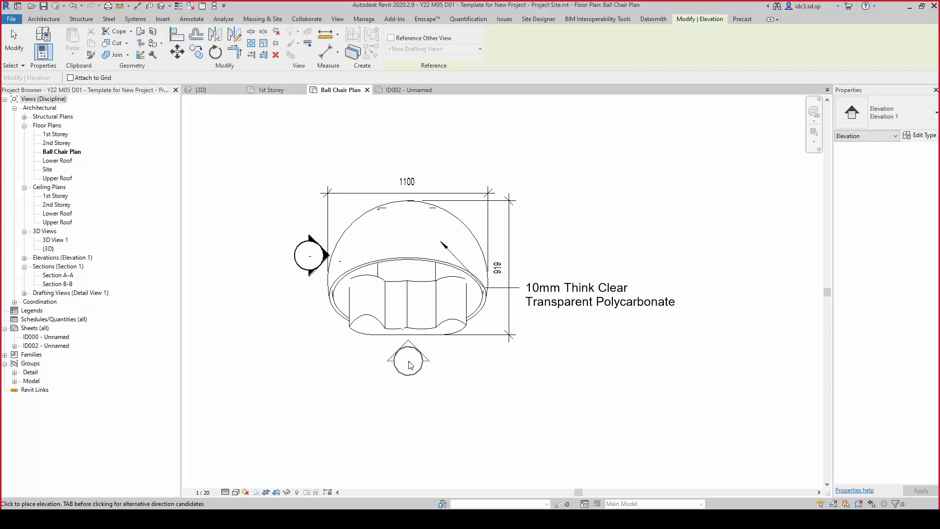
key(Escape)
key(Escape)
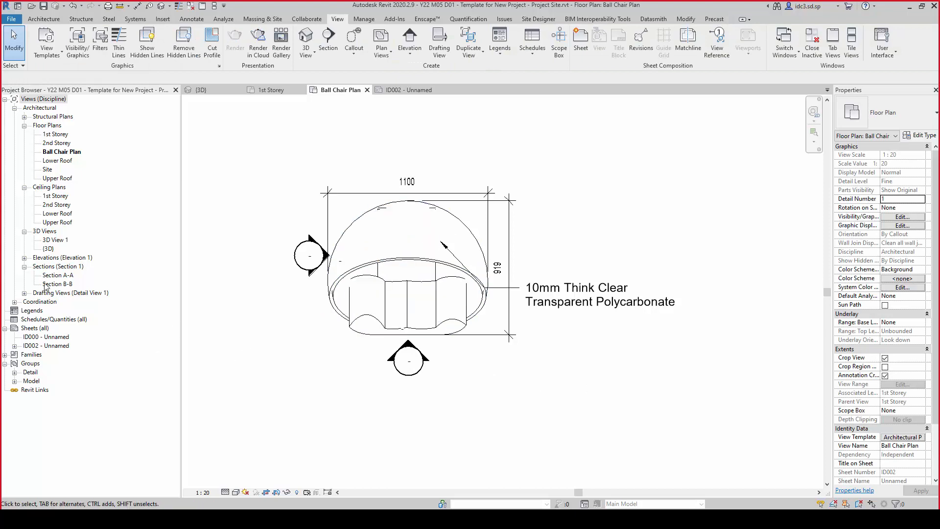
Rename the elevation view Elevation 1 - a as Ball Chair Elevation 1
double_click(62, 258)
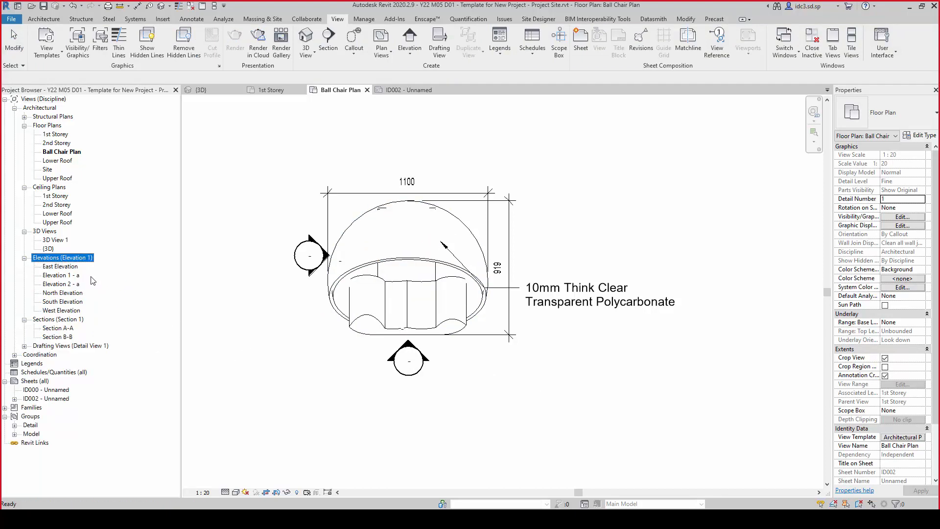
click(76, 276)
click(77, 285)
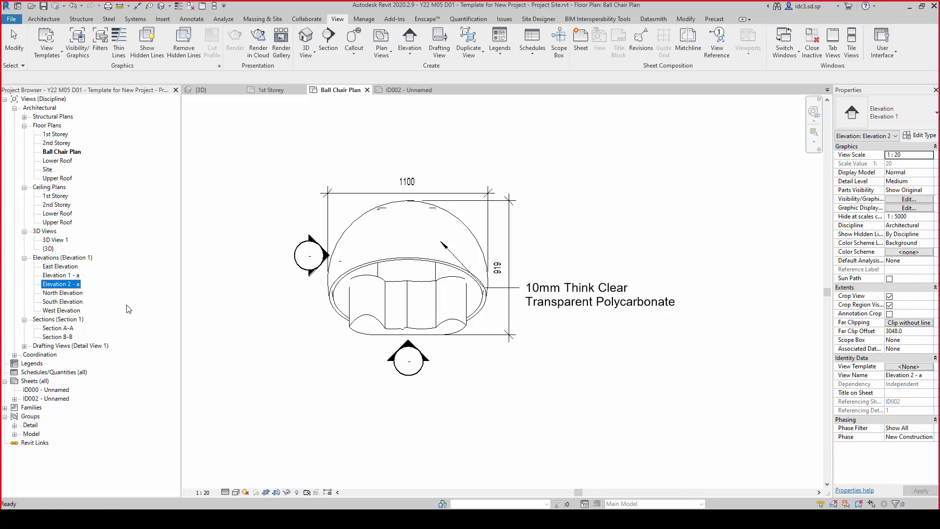
right_click(69, 275)
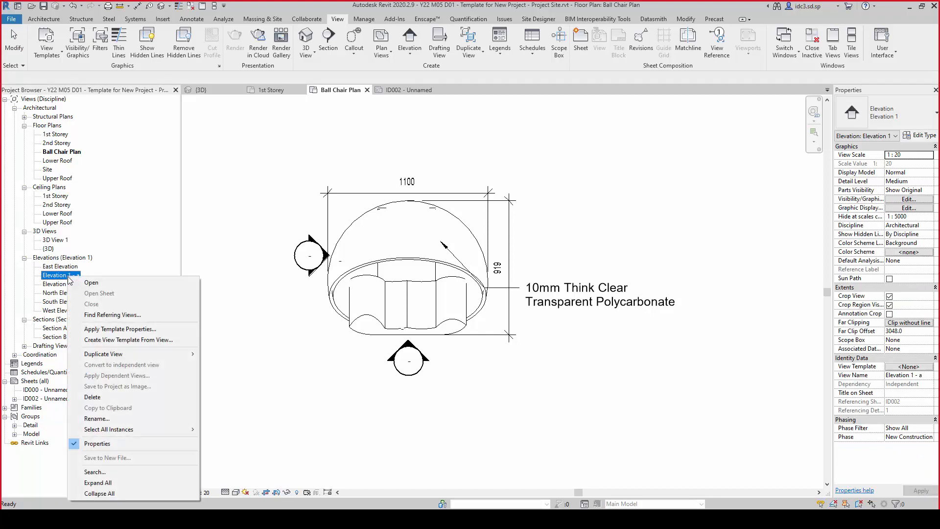
click(120, 419)
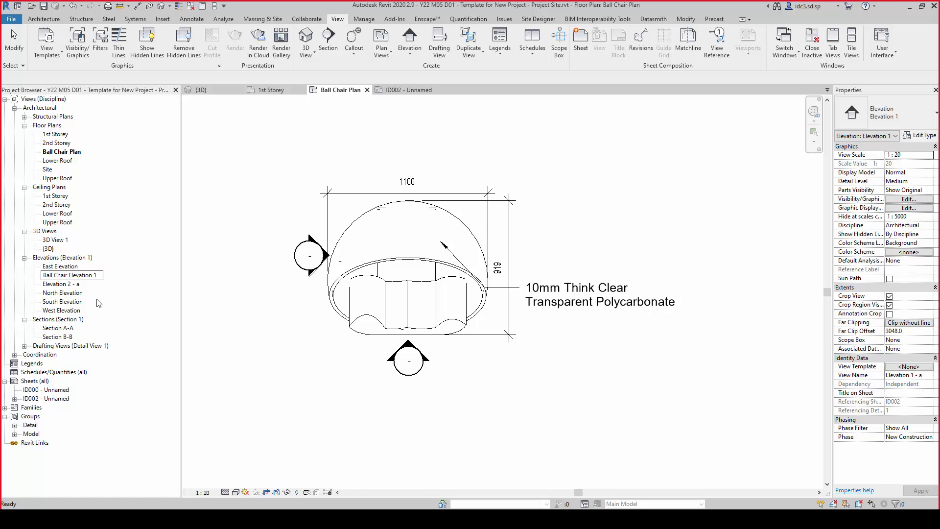
key(Return)
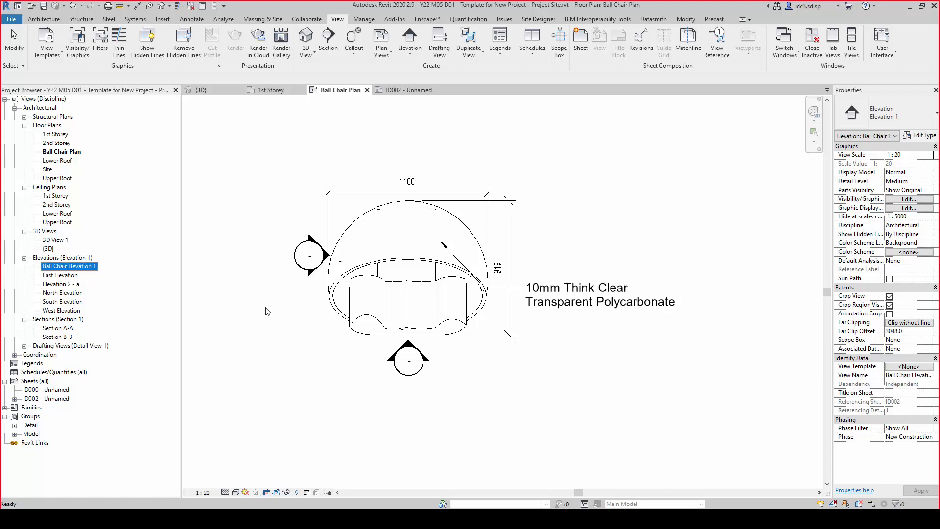
Rename the elevation view Elevation 2 - a as Ball Chair Elevation 2
click(53, 284)
right_click(49, 284)
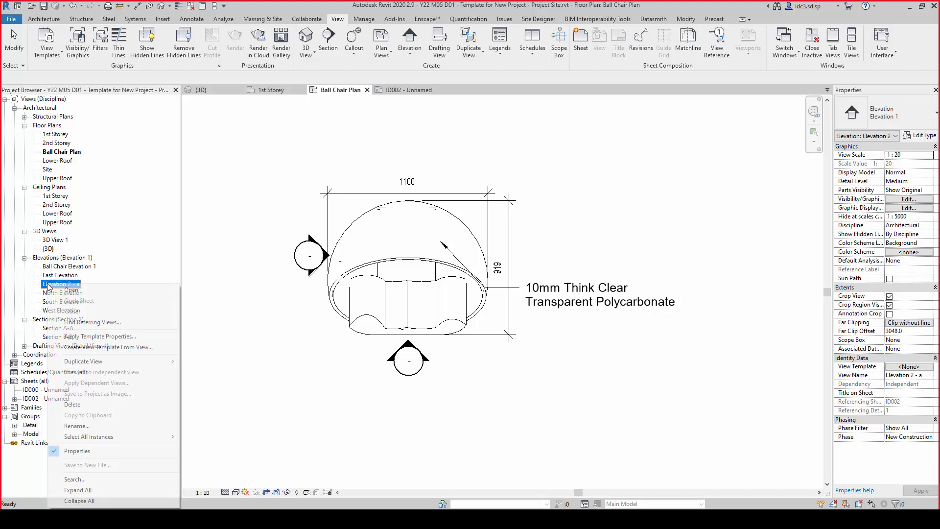
click(98, 426)
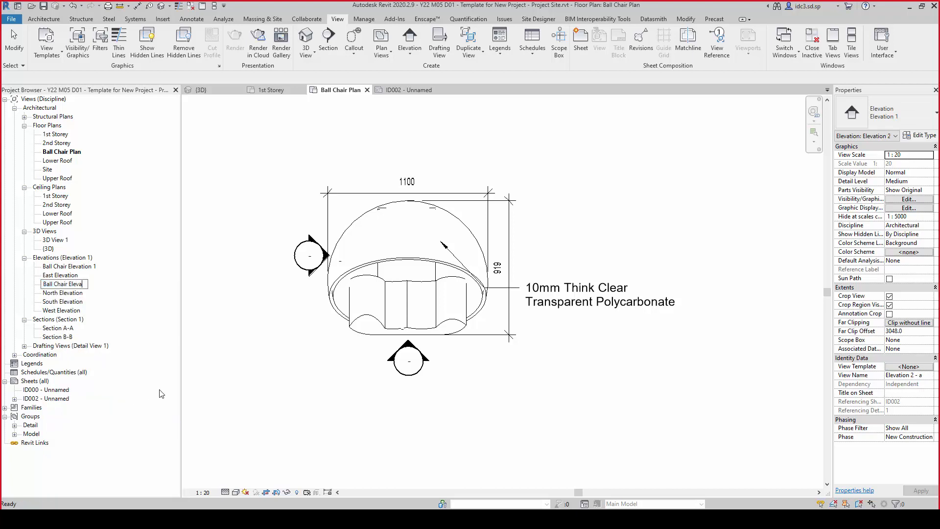
text(Ball Chair Elevation 2)
key(Return)
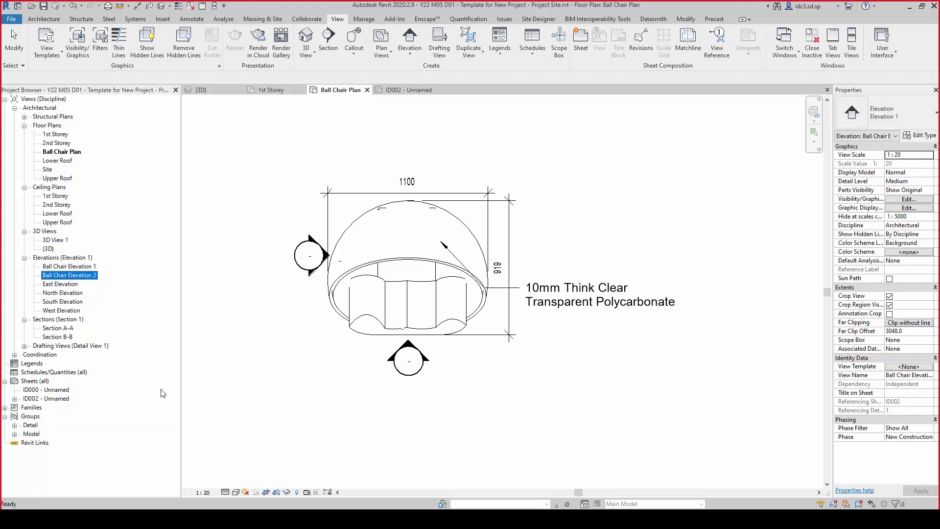
click(254, 394)
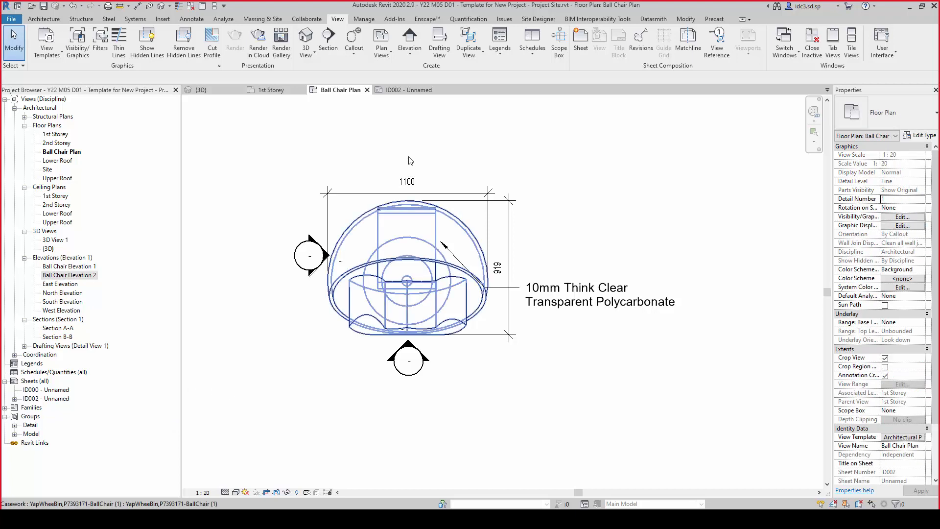
Draw a vertical section line through the left part of the ball chair, looking right, and turn on the section's annotation crop
click(330, 38)
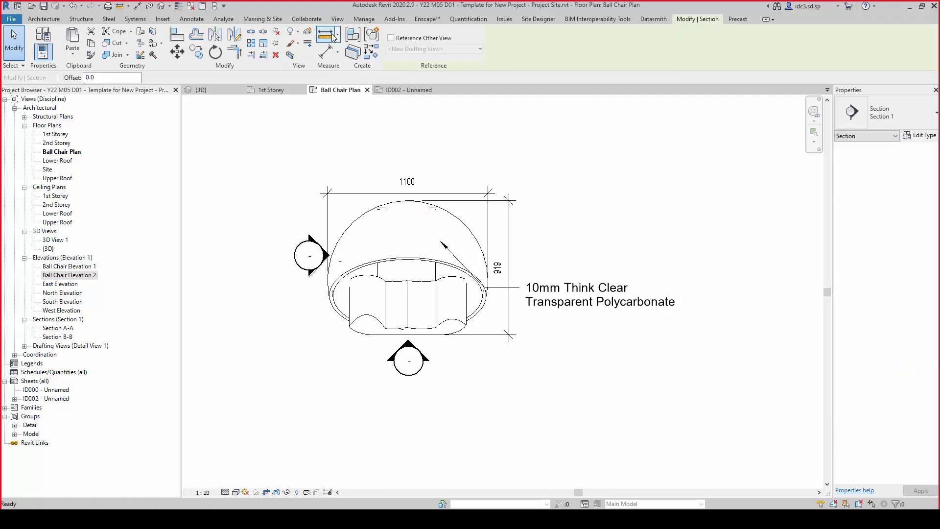
scroll(386, 202, up, 1)
click(376, 199)
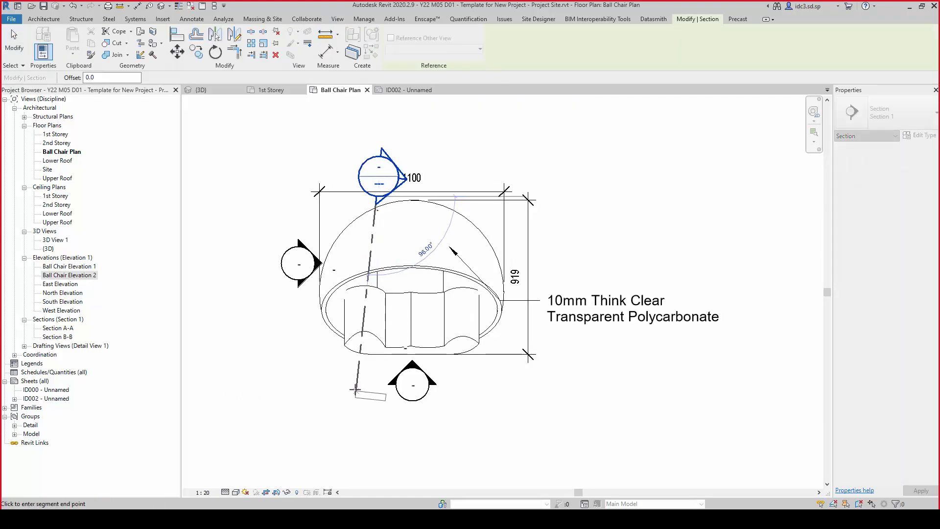
click(375, 374)
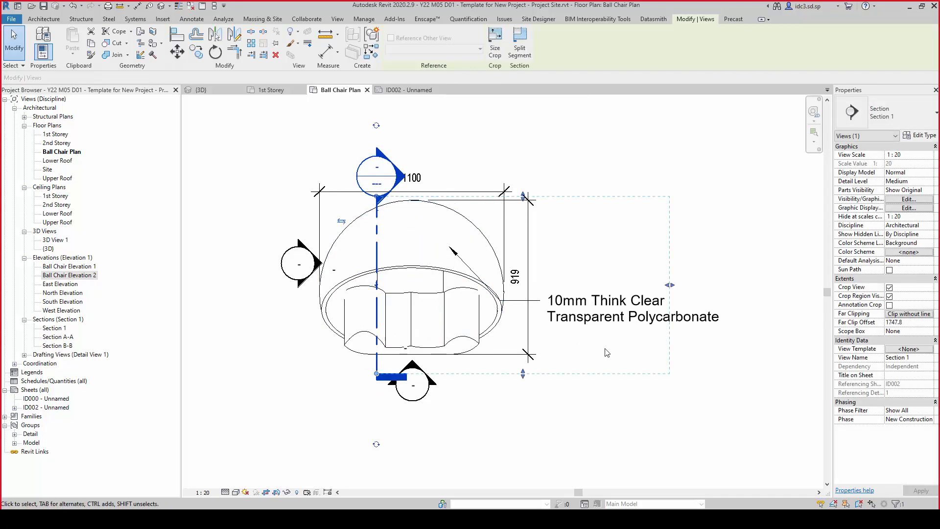
scroll(459, 423, up, 1)
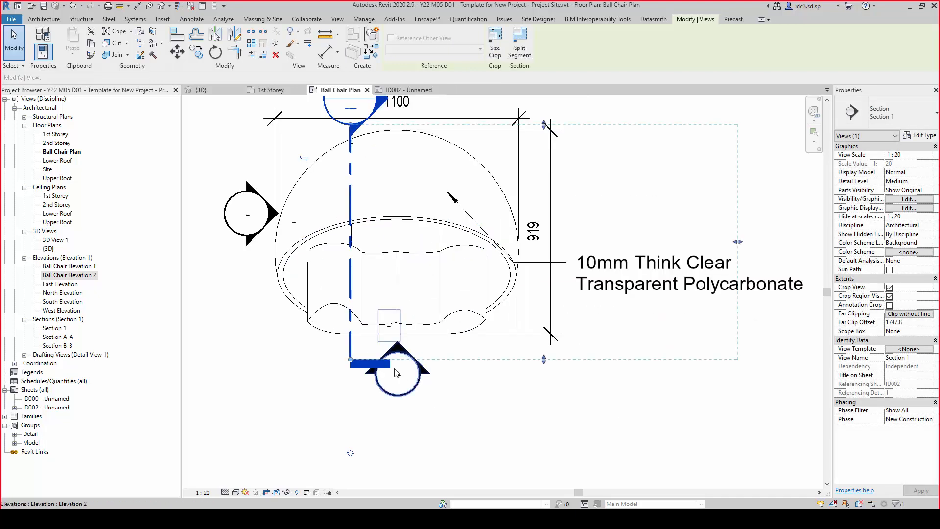
middle_drag(459, 423, 581, 424)
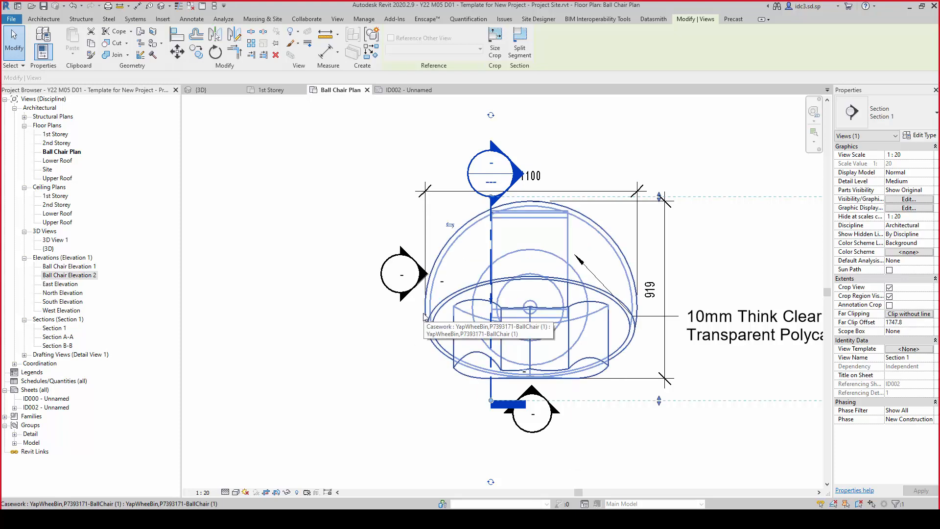
scroll(356, 334, down, 1)
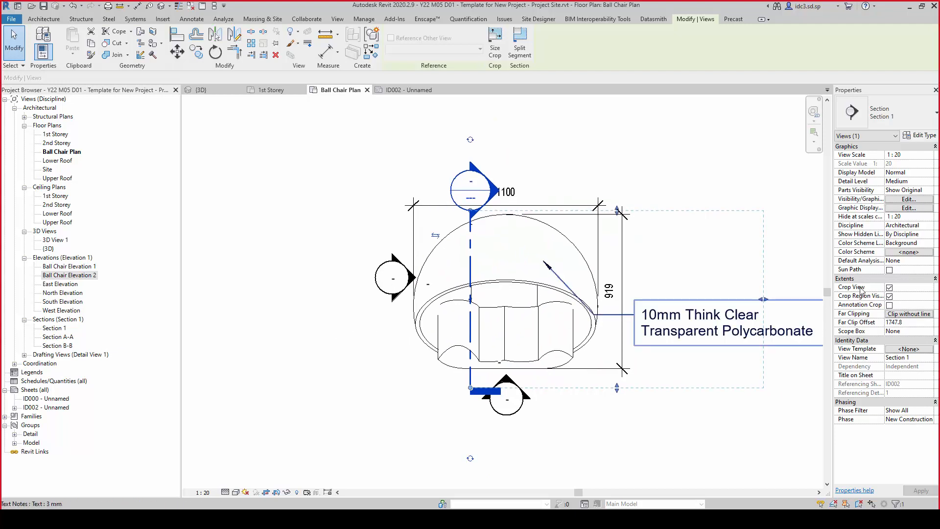
click(889, 305)
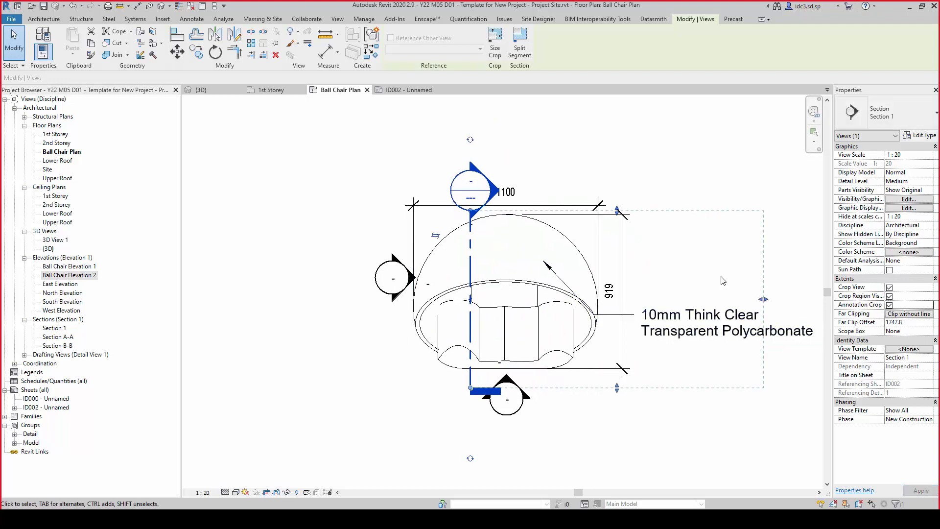
Open sheet ID002 and check how the new section and elevation markers sit around the Ball Chair Plan
click(405, 88)
scroll(345, 242, up, 2)
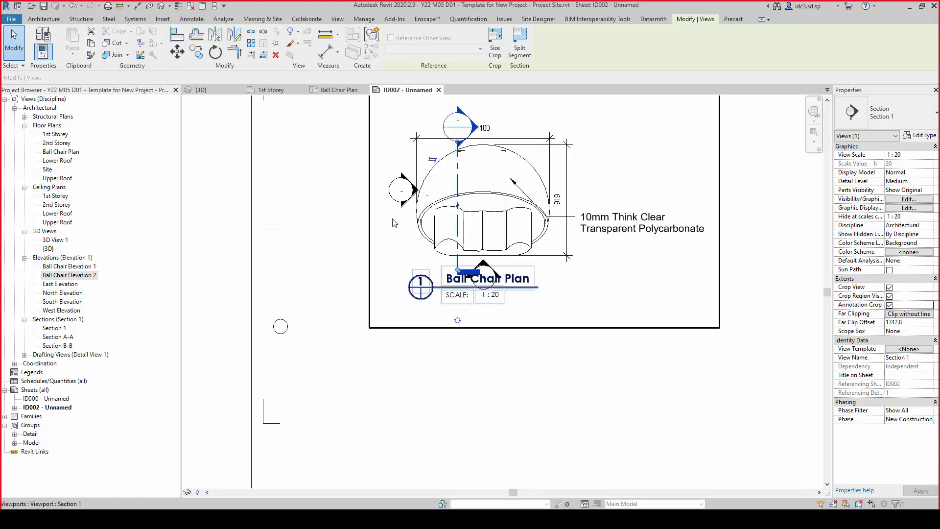
click(393, 219)
scroll(417, 323, down, 1)
middle_drag(422, 332, 442, 378)
key(Escape)
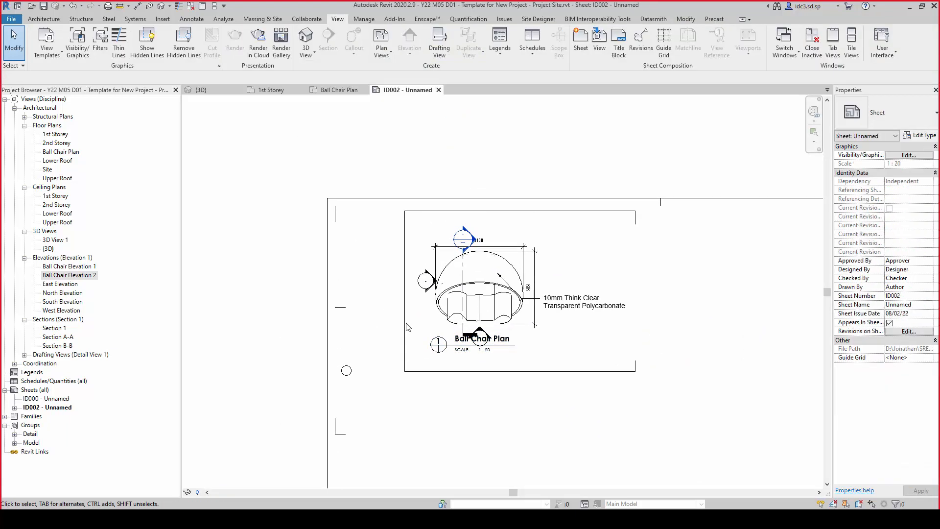
Make the crop region visible for the Ball Chair Plan viewport on sheet ID002
click(513, 345)
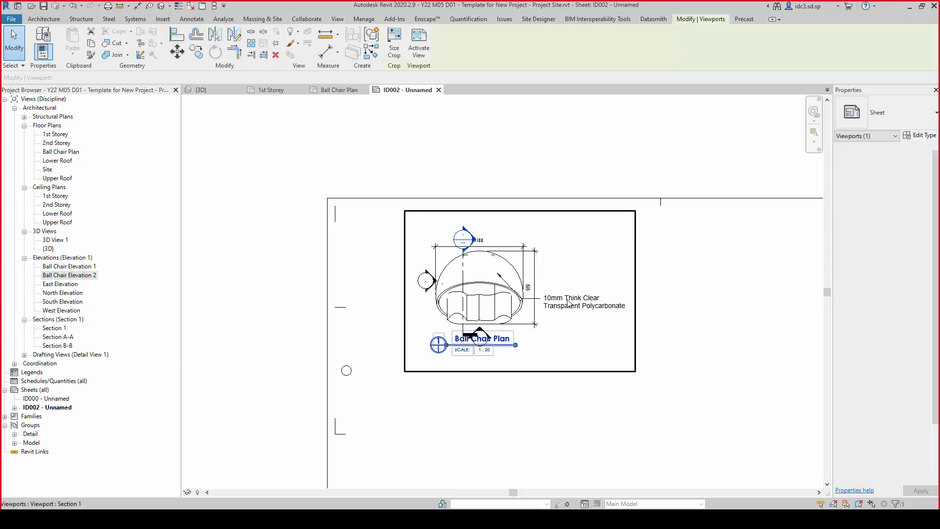
click(682, 360)
click(636, 349)
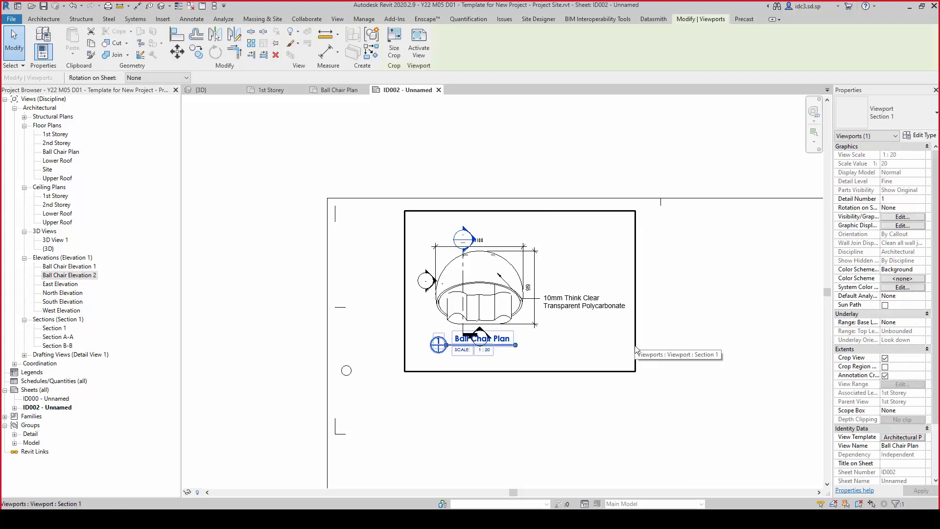
click(680, 340)
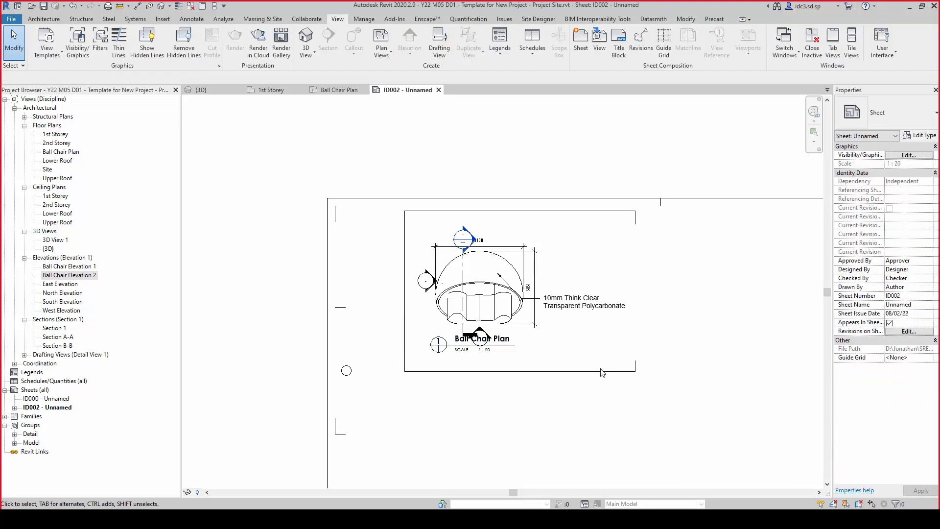
click(589, 316)
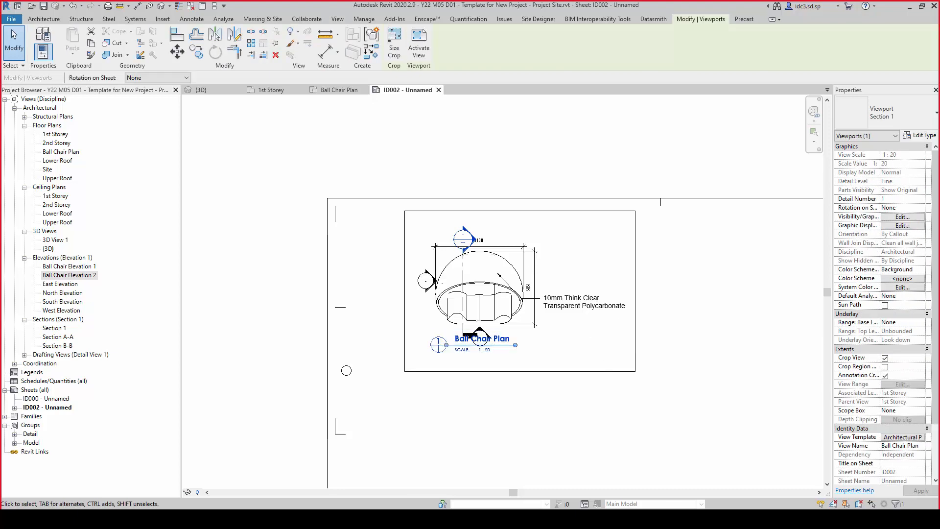
click(885, 366)
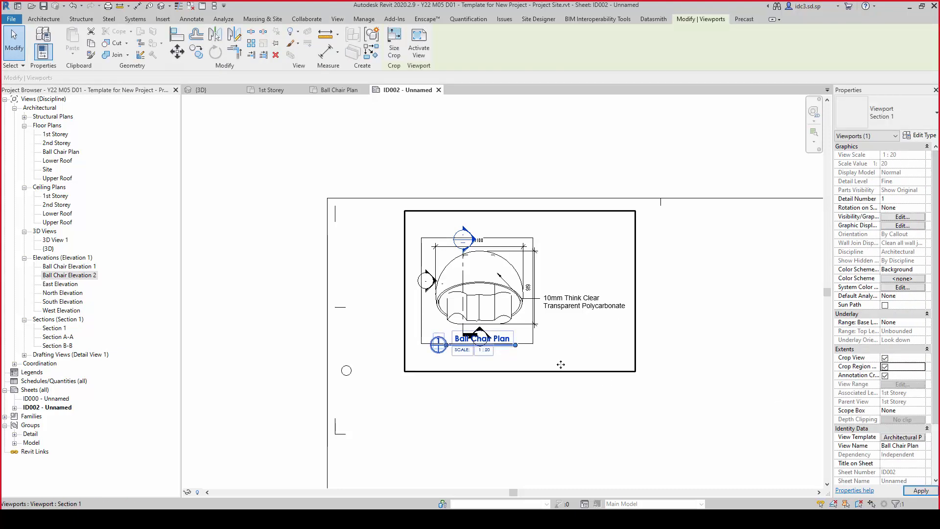
scroll(528, 359, up, 2)
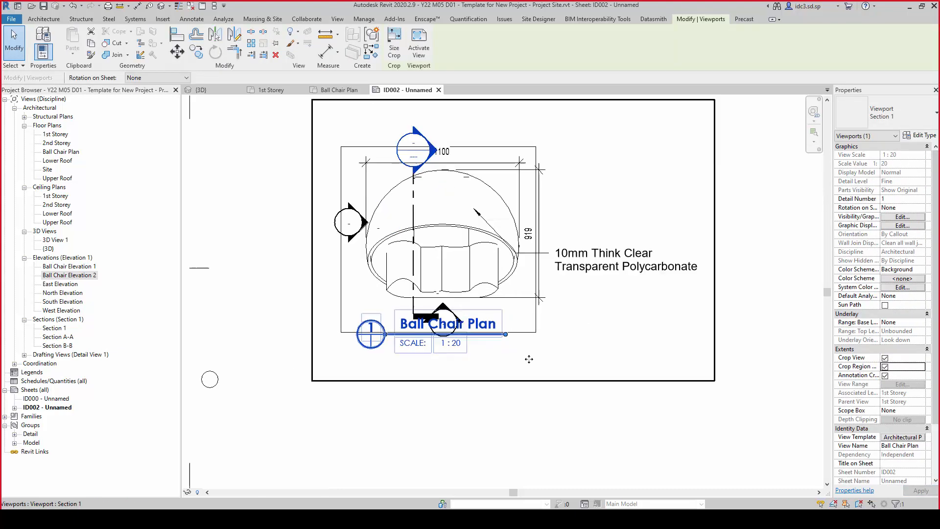
click(529, 383)
click(529, 333)
click(557, 409)
click(533, 314)
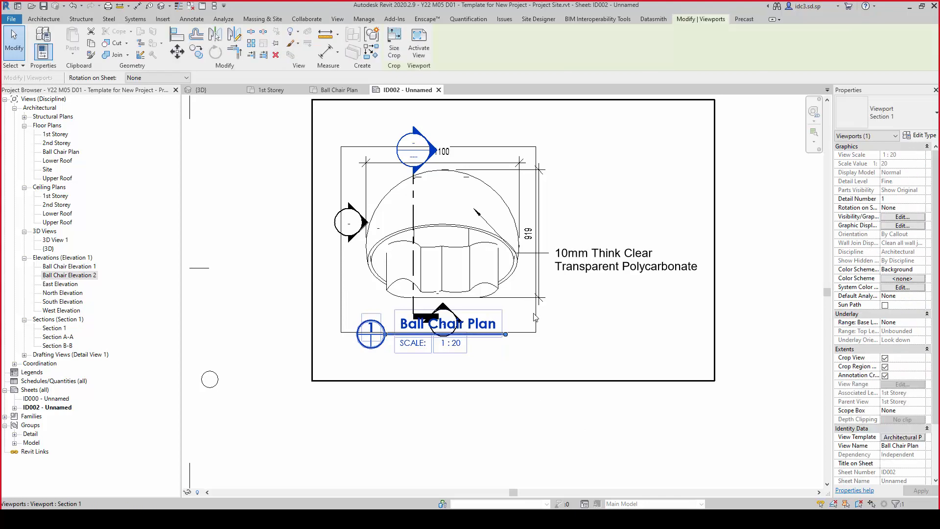
In the Ball Chair Plan view, extend the left edges of the crop region and annotation crop slightly outward
click(340, 90)
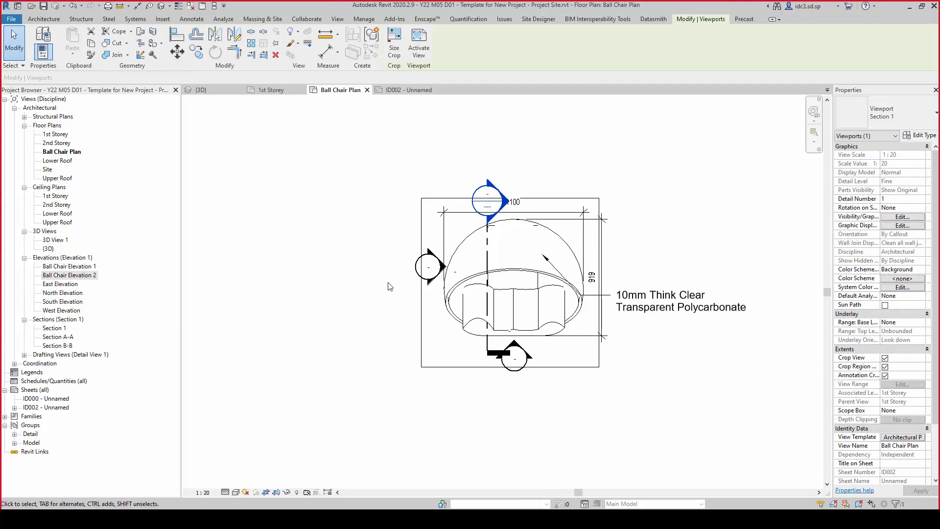
click(421, 305)
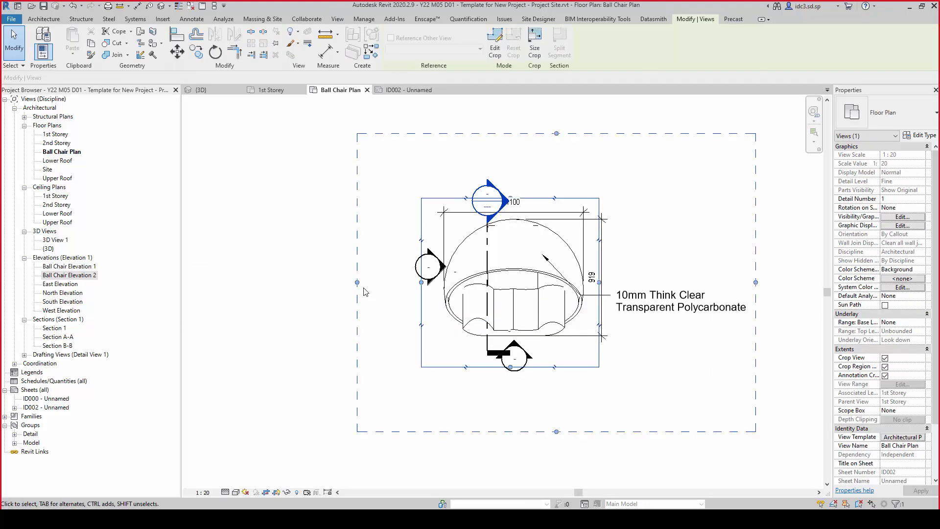
drag(421, 284, 412, 284)
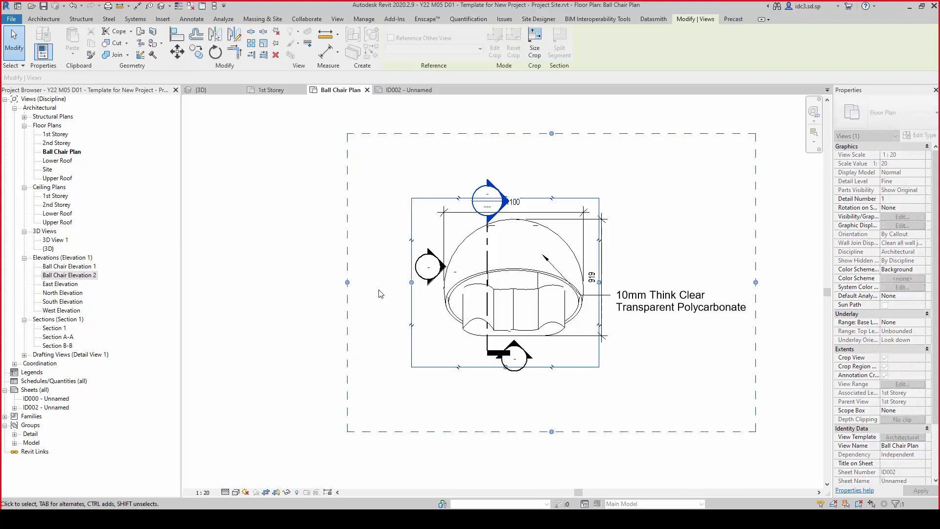
drag(347, 283, 340, 284)
click(371, 264)
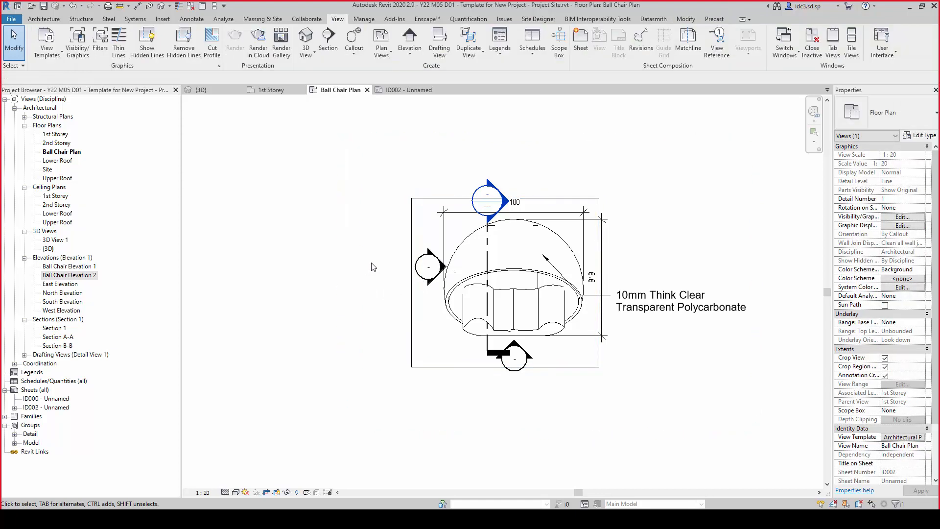
Try to move the elevation marker left of the chair, and undo the change
drag(451, 291, 451, 291)
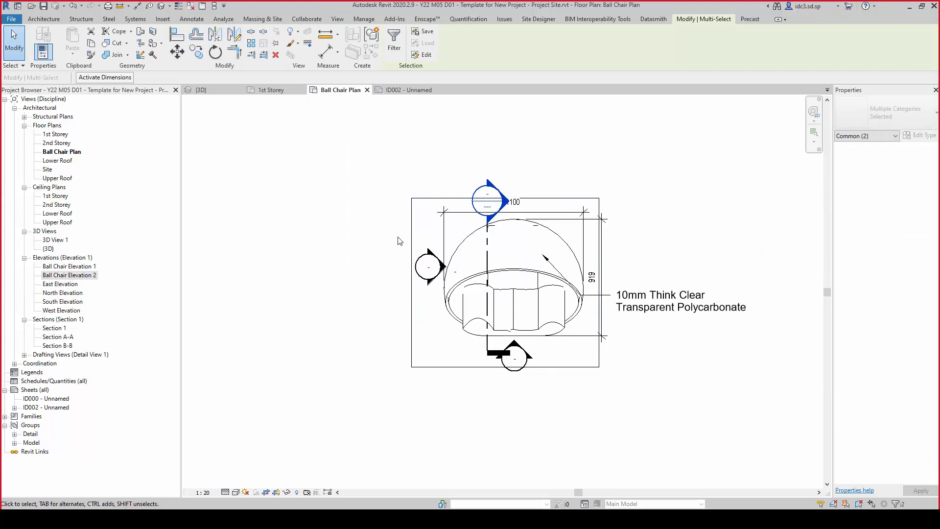
drag(392, 235, 465, 295)
scroll(444, 300, up, 4)
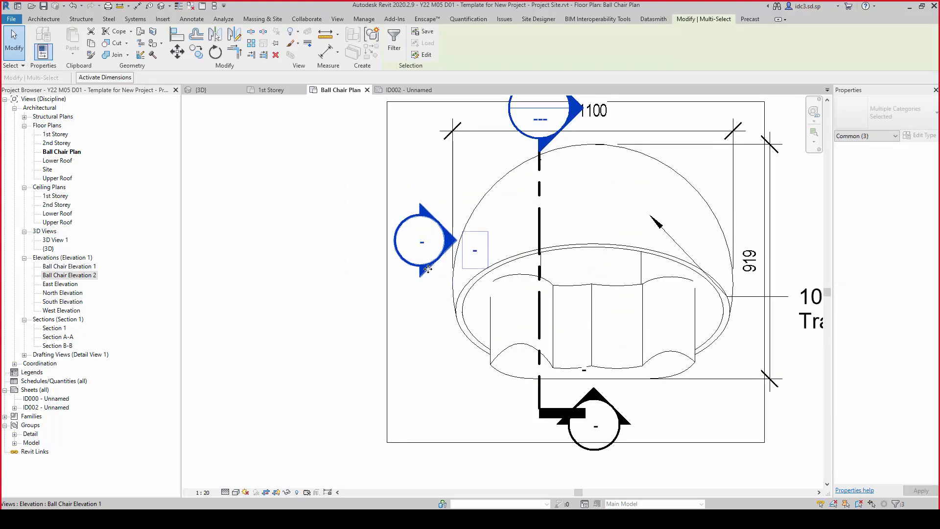
drag(396, 275, 396, 276)
key(ctrl+z)
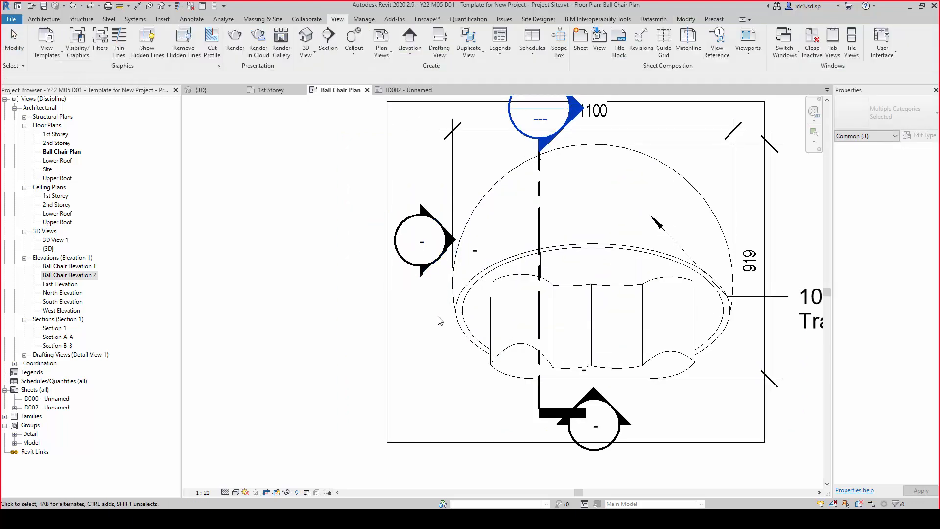
Move the left elevation marker with its arrow farther left, onto the crop boundary, keeping the chair out of the selection
mouse_move(352, 191)
mouse_down()
mouse_move(489, 300)
mouse_move(492, 316)
mouse_up()
click(486, 324)
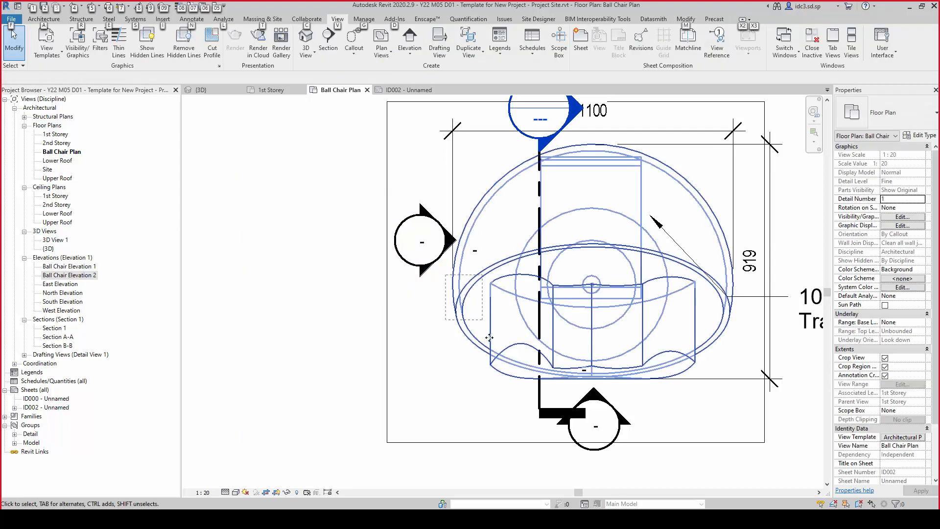
key(alt)
click(371, 214)
drag(359, 184, 490, 292)
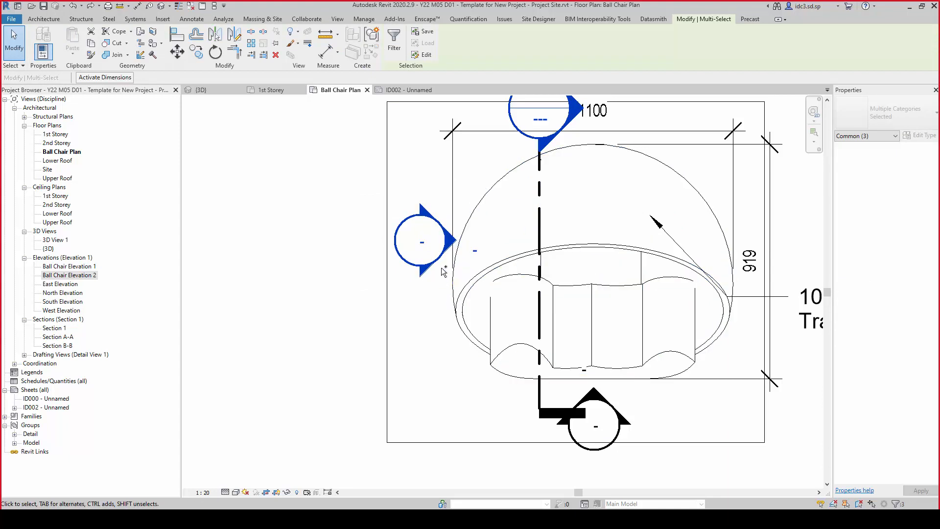
shift+drag(446, 275, 495, 327)
drag(425, 270, 387, 269)
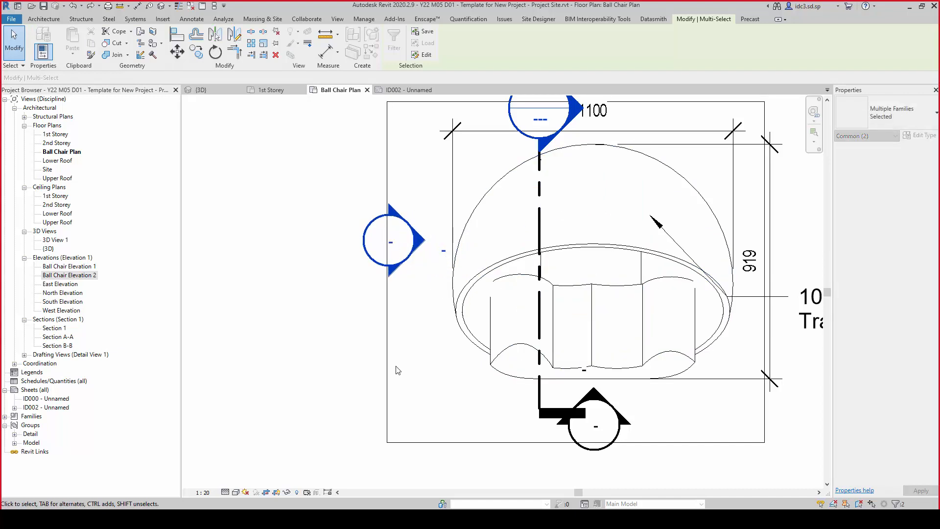
middle_drag(497, 366, 426, 263)
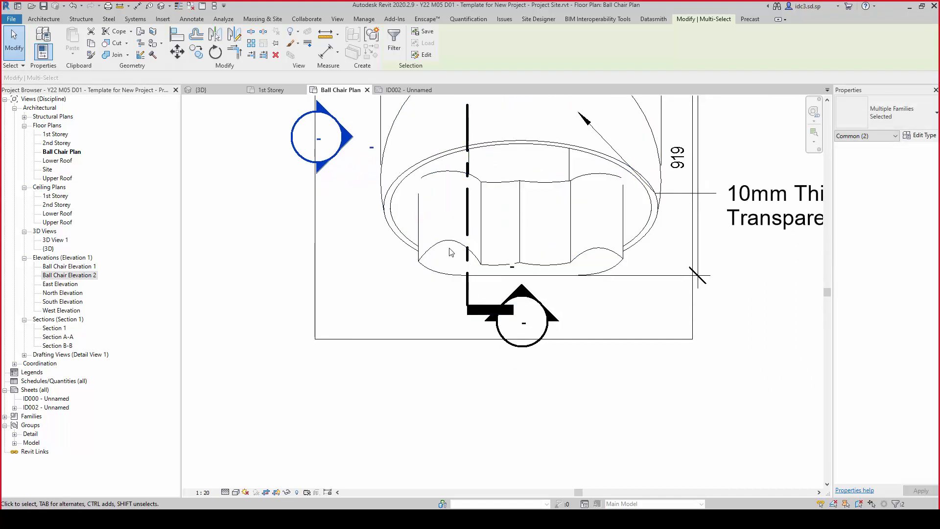
drag(452, 229, 583, 400)
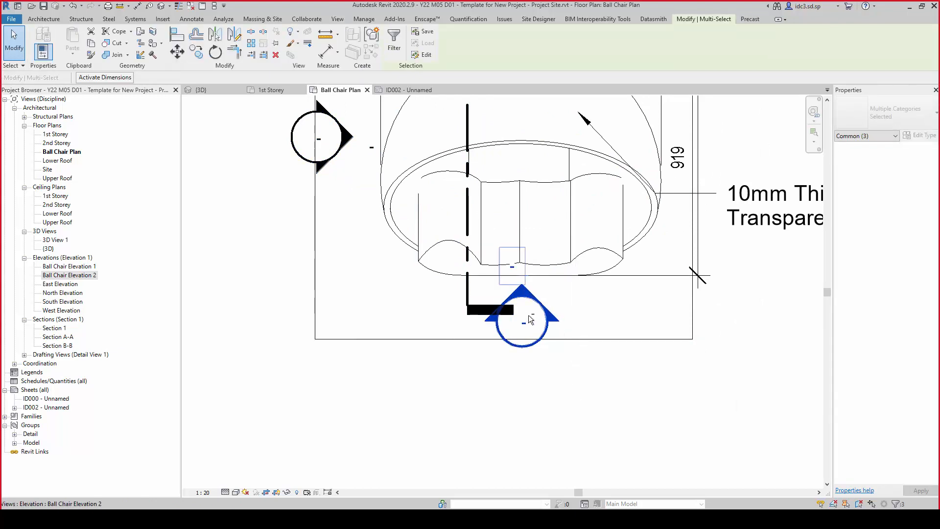
drag(542, 312, 552, 337)
key(Escape)
key(Escape)
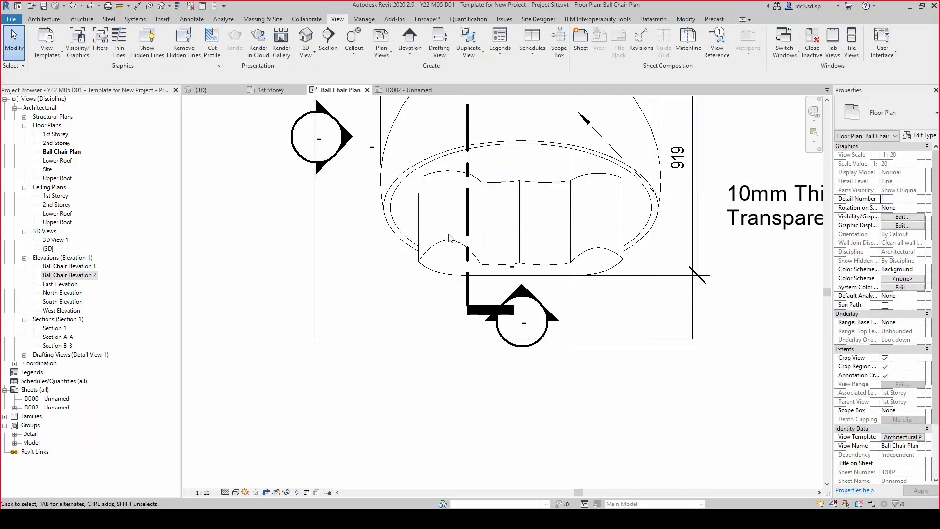
Move the elevation marker below the chair with its arrow down onto the crop boundary, and extend the crop region's lower edge past the marker
drag(456, 225, 590, 387)
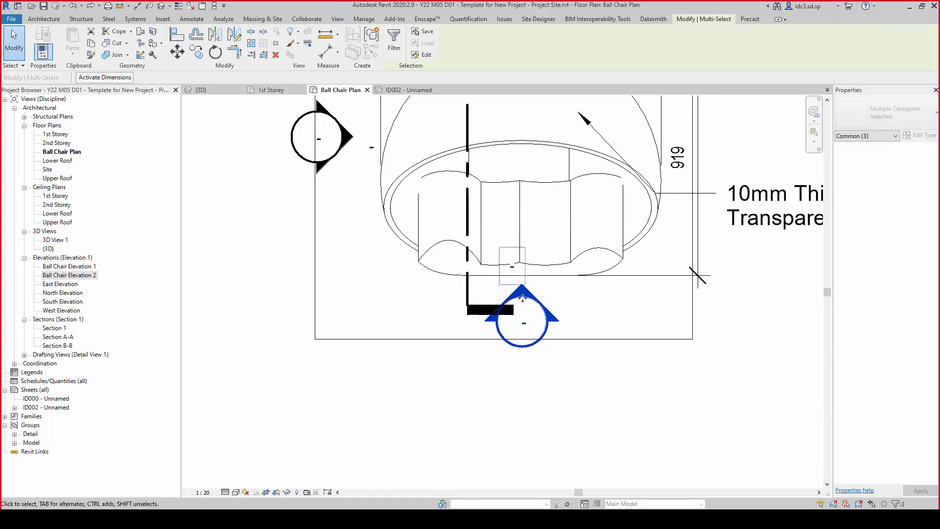
shift+click(495, 271)
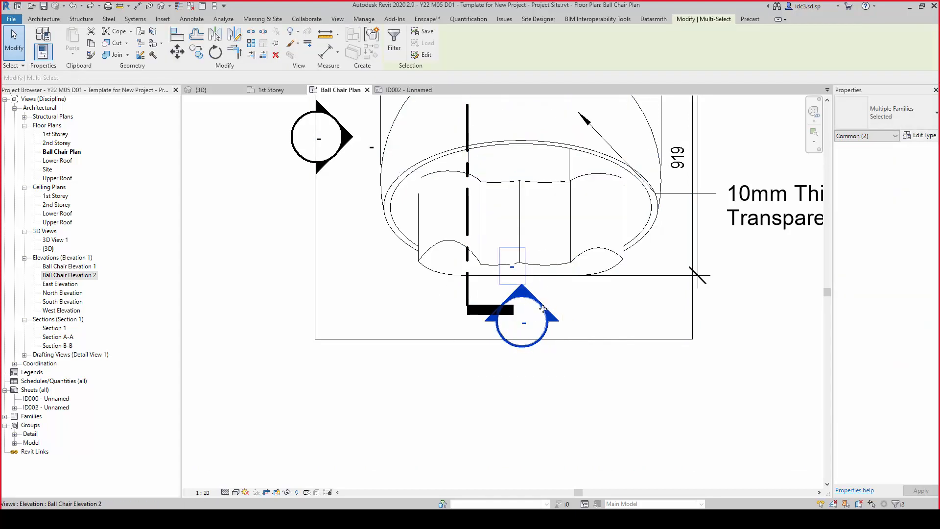
drag(541, 306, 542, 322)
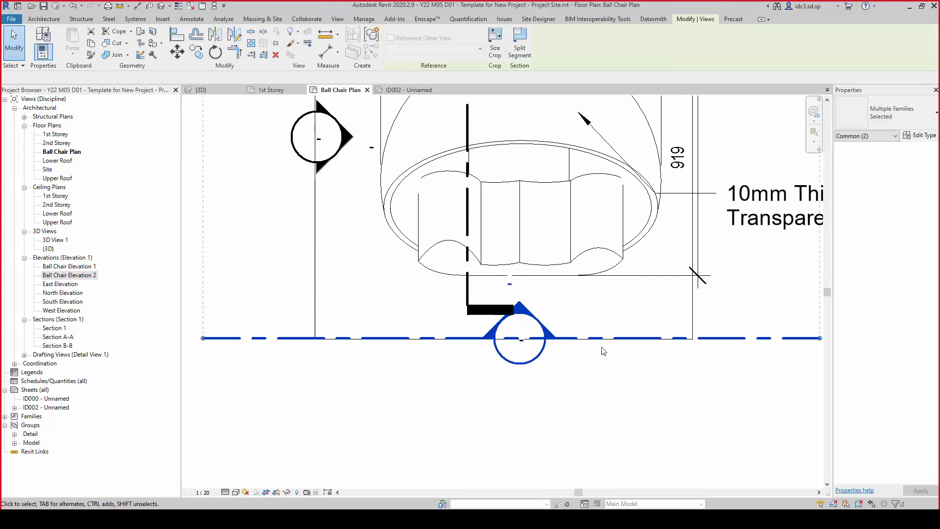
click(509, 339)
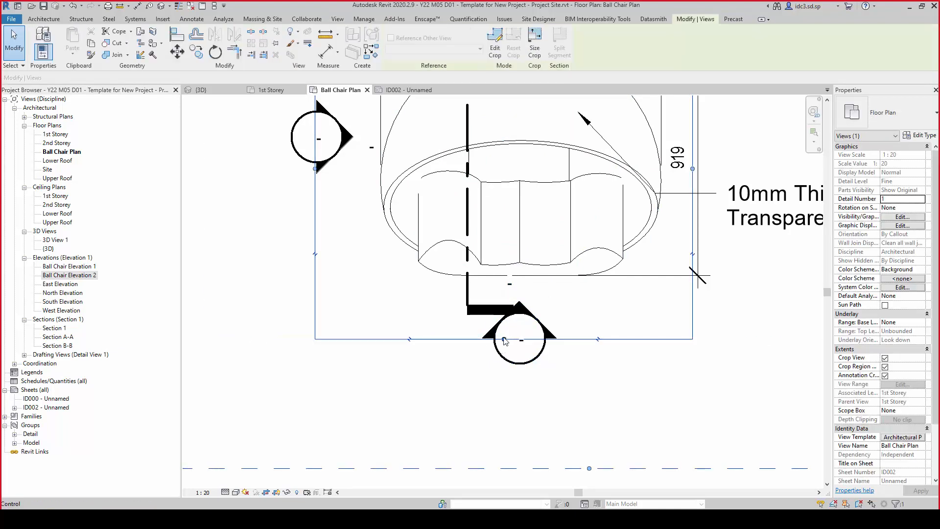
drag(511, 337, 512, 378)
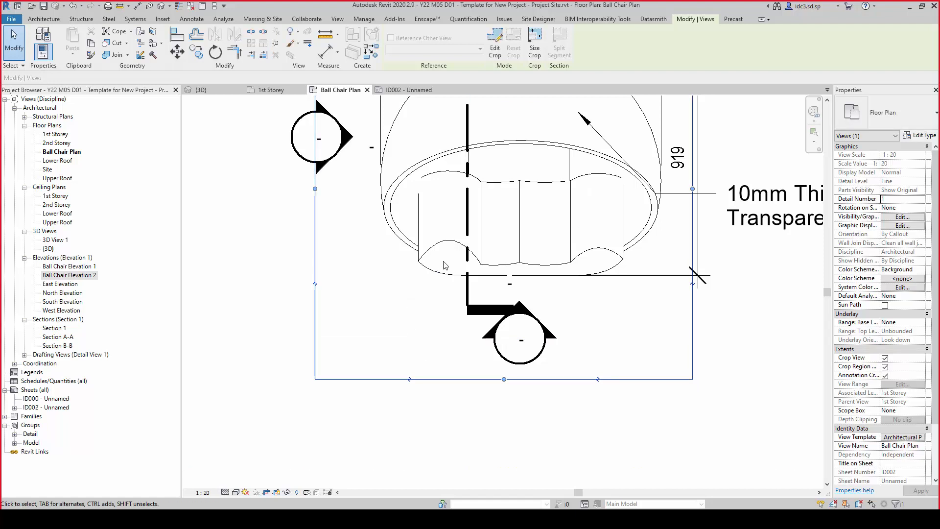
Shift the lower elevation marker with its arrow slightly down and right, clear of the section line's tail, leaving the chair unselected
mouse_move(445, 265)
mouse_down()
mouse_move(572, 381)
mouse_move(558, 350)
mouse_up()
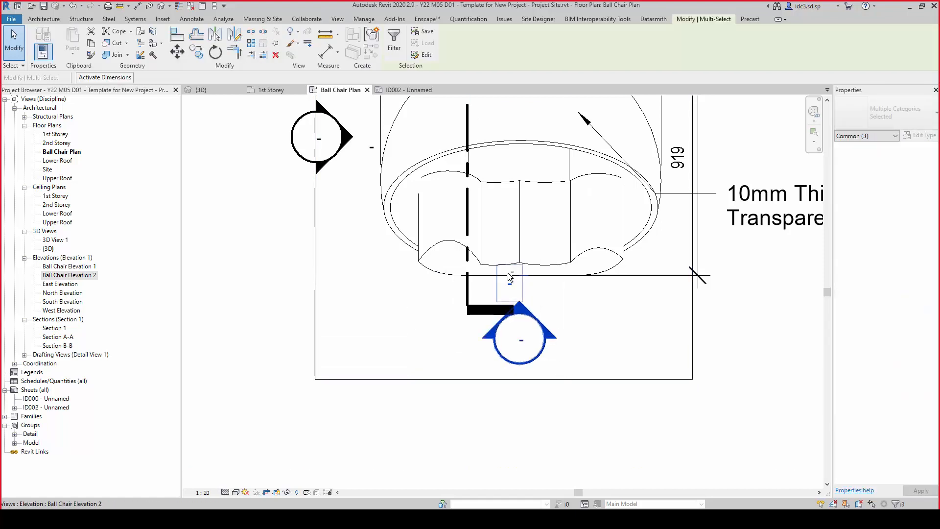
shift+drag(513, 268, 539, 289)
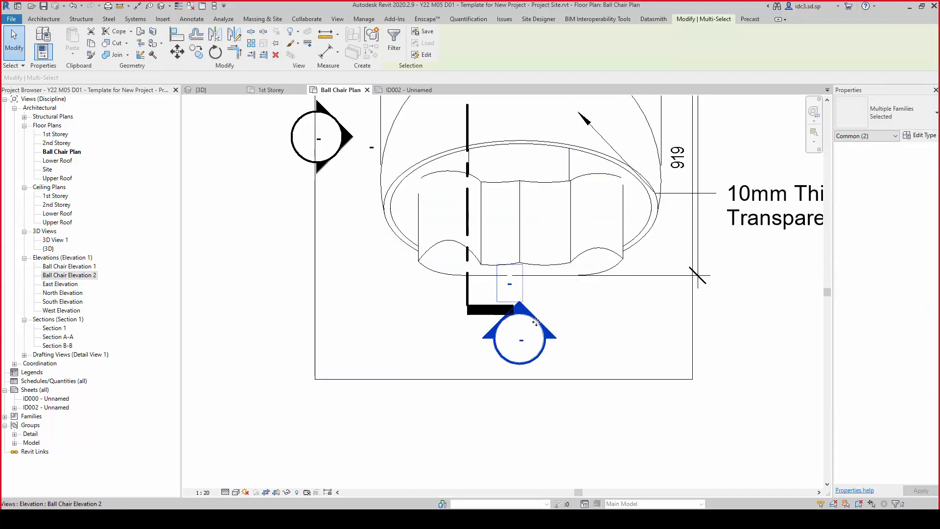
drag(536, 322, 546, 330)
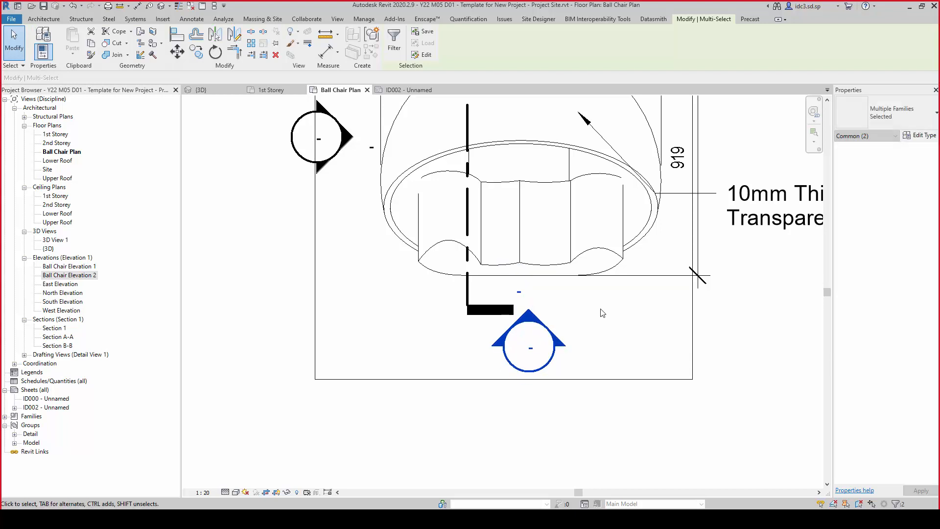
click(649, 430)
scroll(622, 421, down, 2)
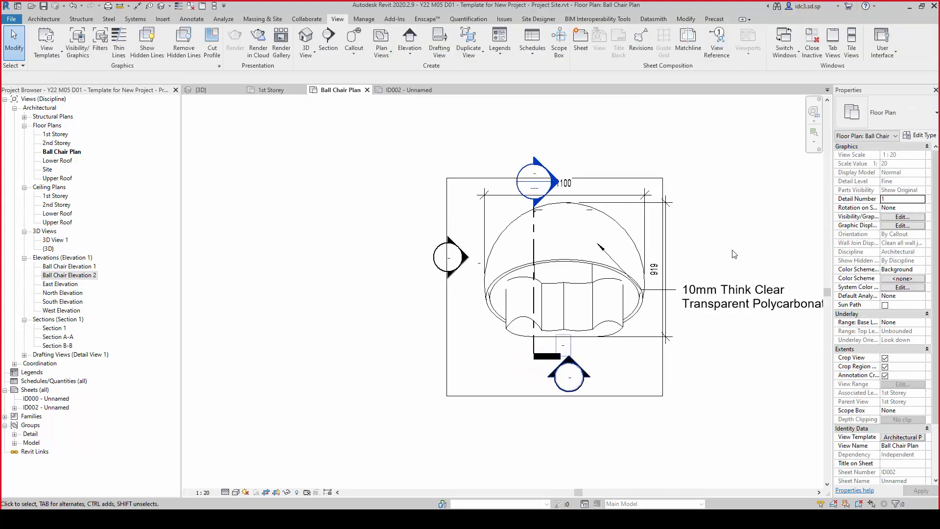
Extend the head end of the Section 1 line upward so its marker clears the 1100 dimension above the chair
middle_drag(684, 259, 652, 241)
scroll(525, 180, up, 1)
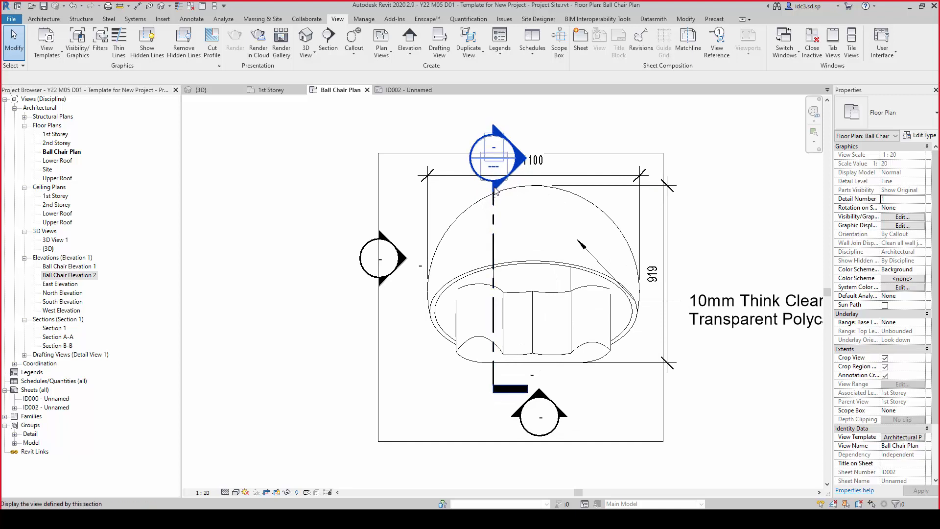
click(459, 176)
key(Escape)
middle_drag(438, 115, 436, 231)
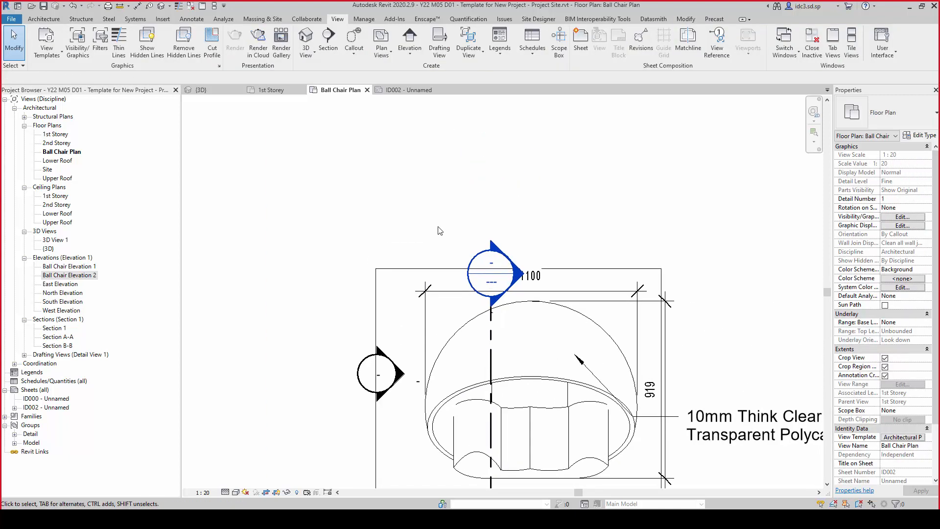
drag(439, 220, 540, 323)
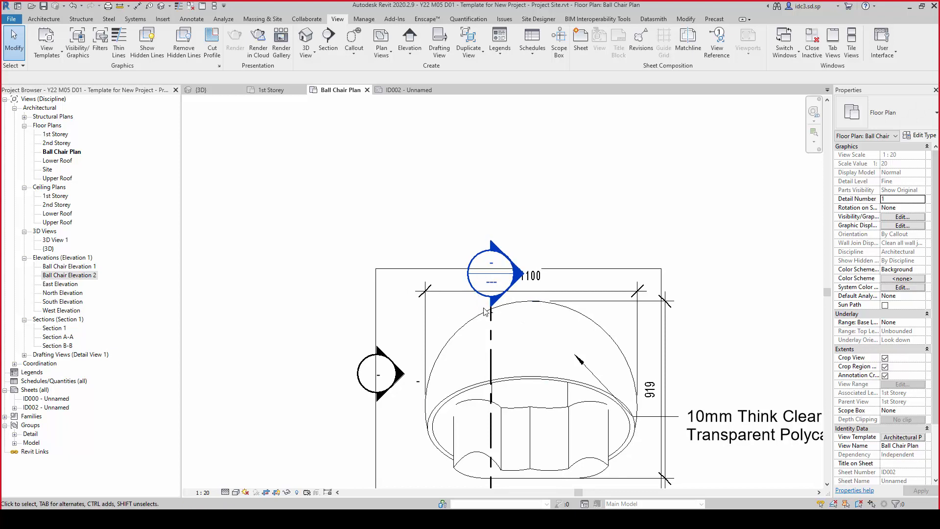
click(492, 312)
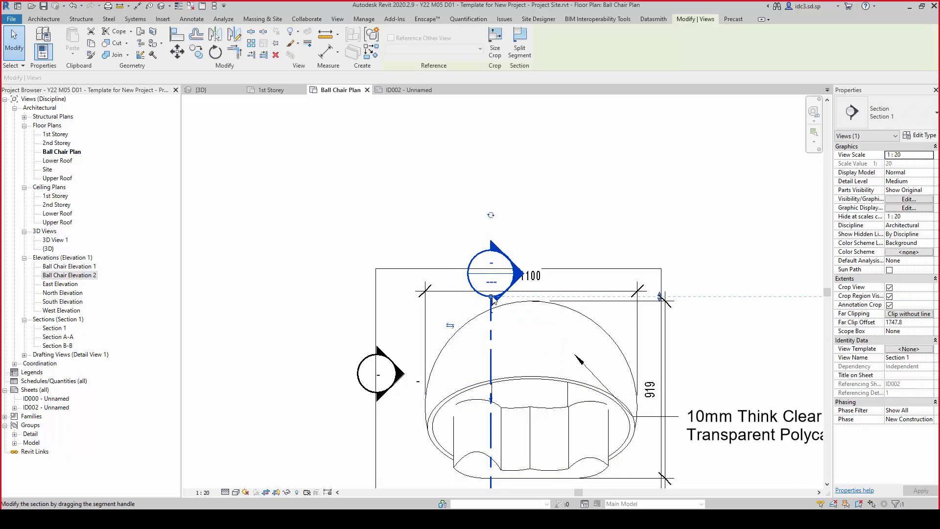
drag(491, 296, 491, 273)
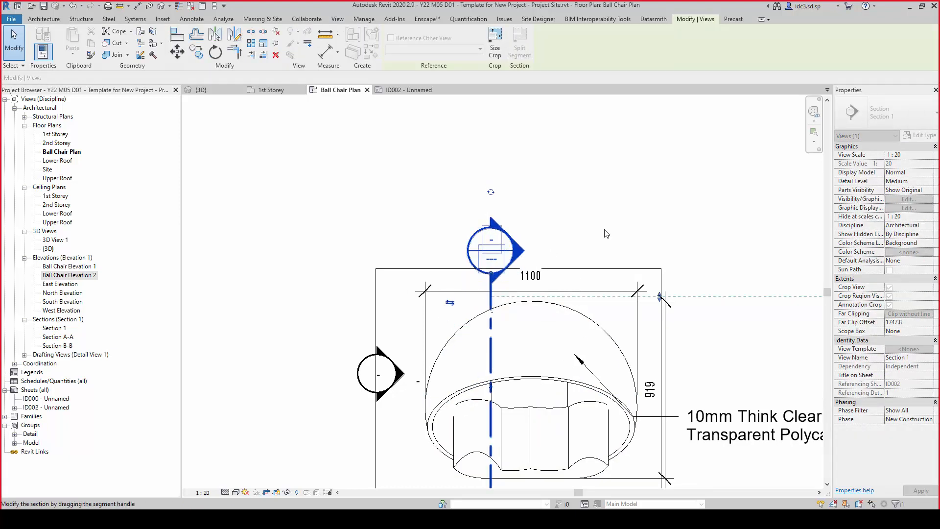
click(629, 236)
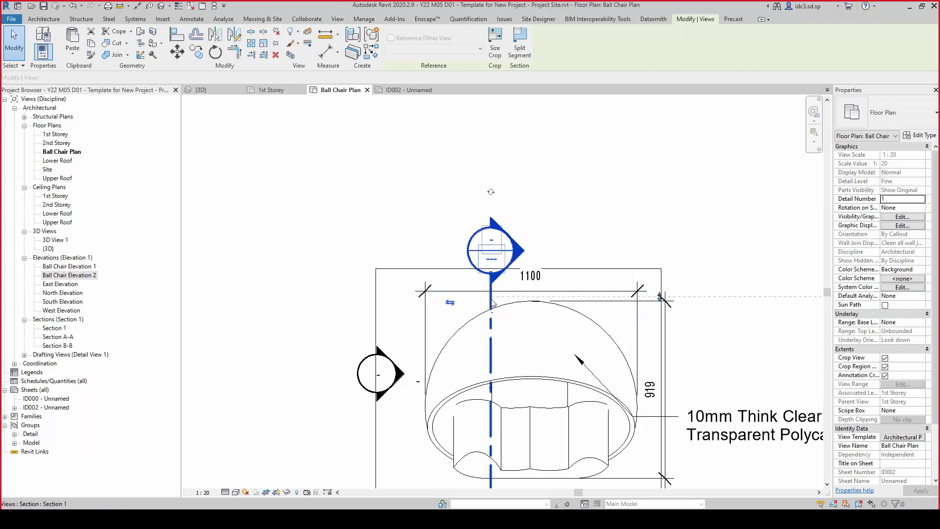
Shorten the tail end of the Section 1 line slightly and shift the whole section line a little to the right
scroll(538, 308, down, 2)
middle_drag(539, 312, 495, 241)
scroll(471, 312, up, 2)
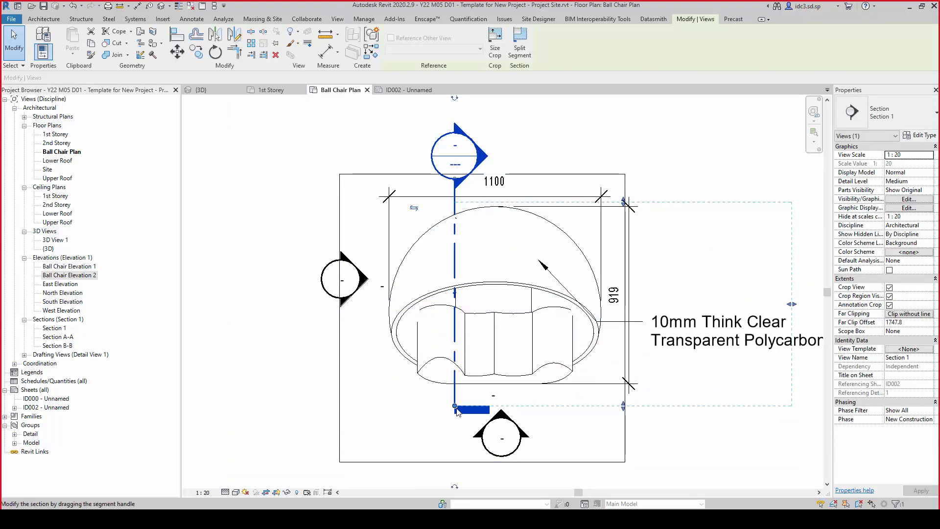
drag(455, 410, 456, 398)
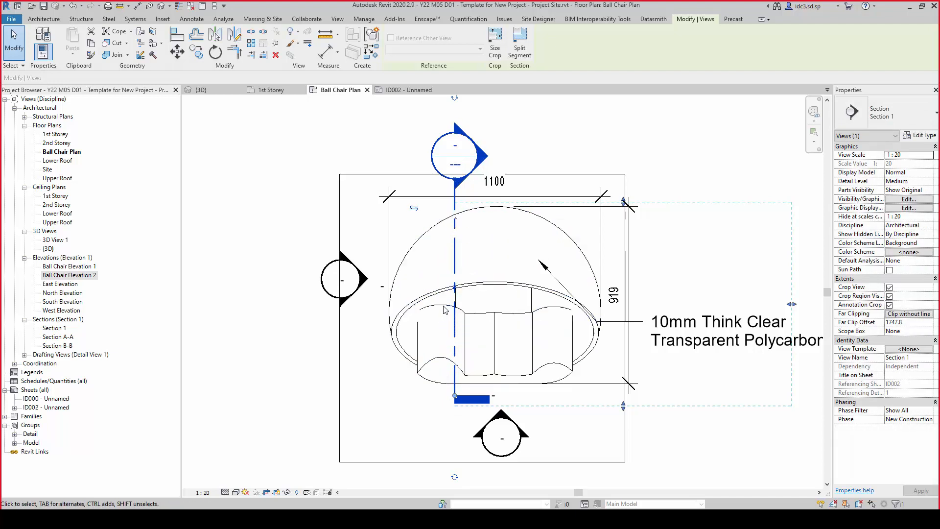
drag(453, 294, 464, 295)
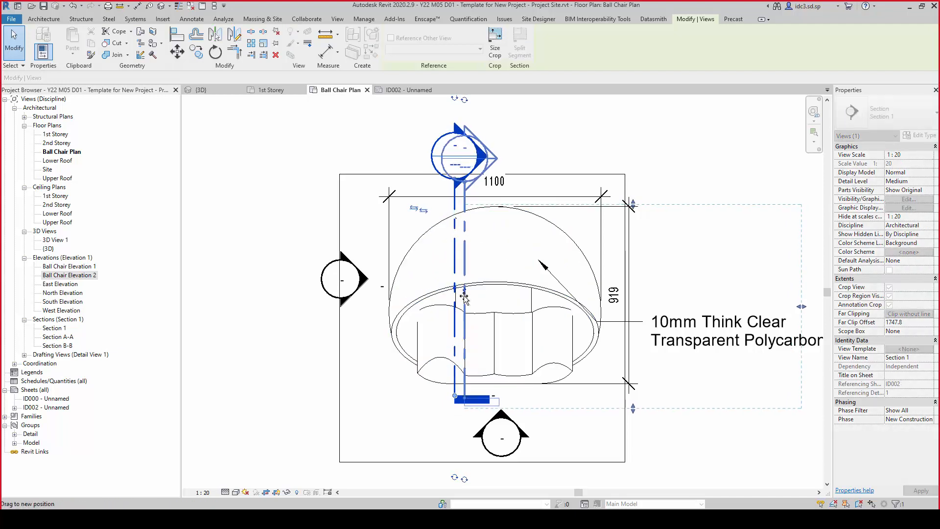
click(695, 458)
Move the lower elevation marker slightly down and left, centred under the chair and away from the section line's tail
scroll(454, 305, up, 3)
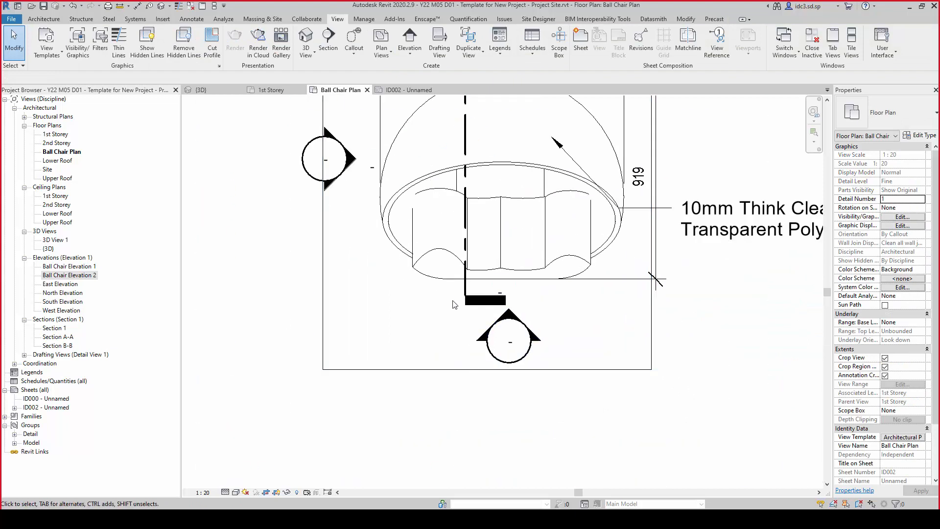
mouse_move(439, 288)
mouse_down()
mouse_move(581, 370)
mouse_move(579, 395)
mouse_up()
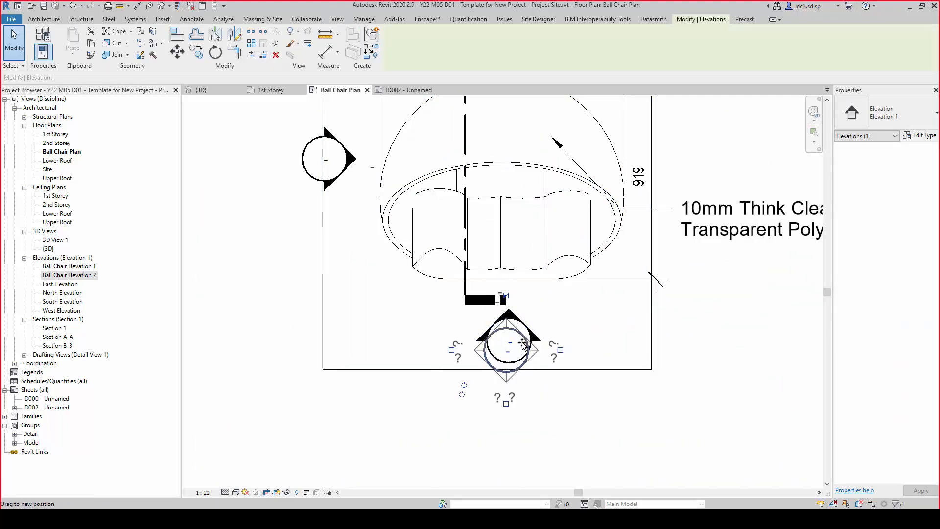
drag(522, 343, 516, 357)
click(708, 384)
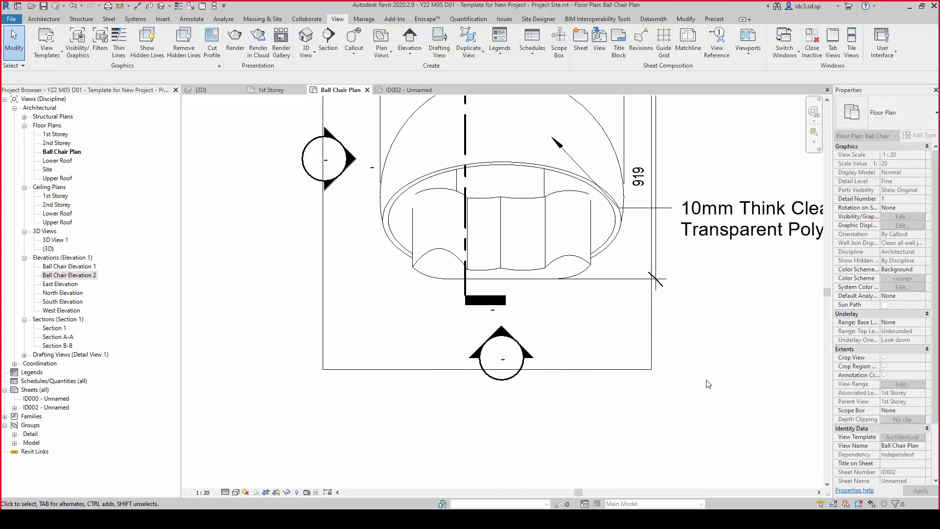
Hide the crop region in the Ball Chair Plan view
scroll(707, 384, down, 2)
middle_drag(642, 403, 565, 421)
middle_drag(323, 226, 312, 247)
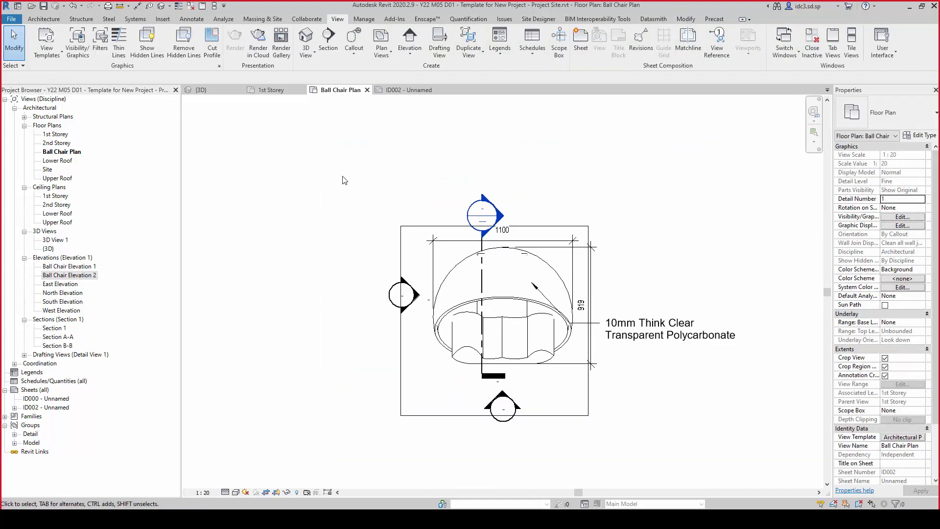
click(885, 367)
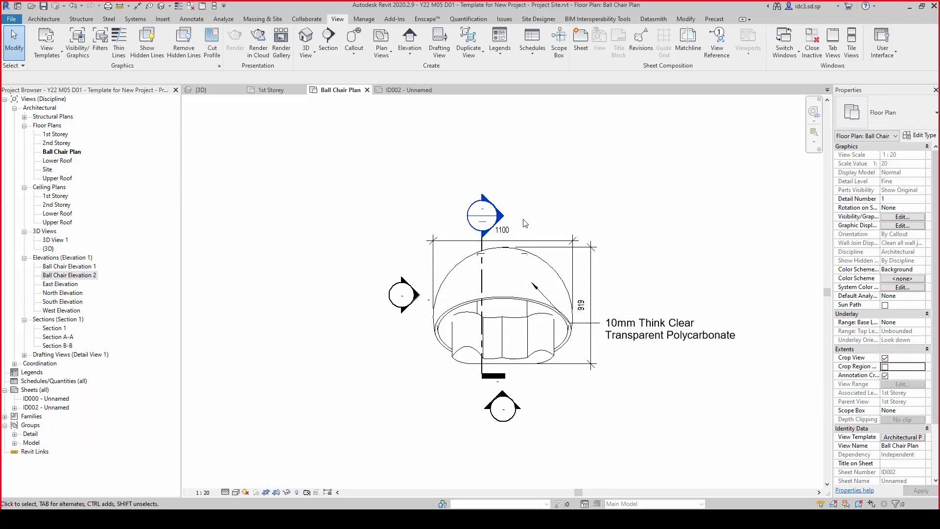
On sheet ID002, move the Ball Chair Plan view title down so it sits clear below the lower elevation marker
middle_drag(512, 224, 484, 216)
click(411, 90)
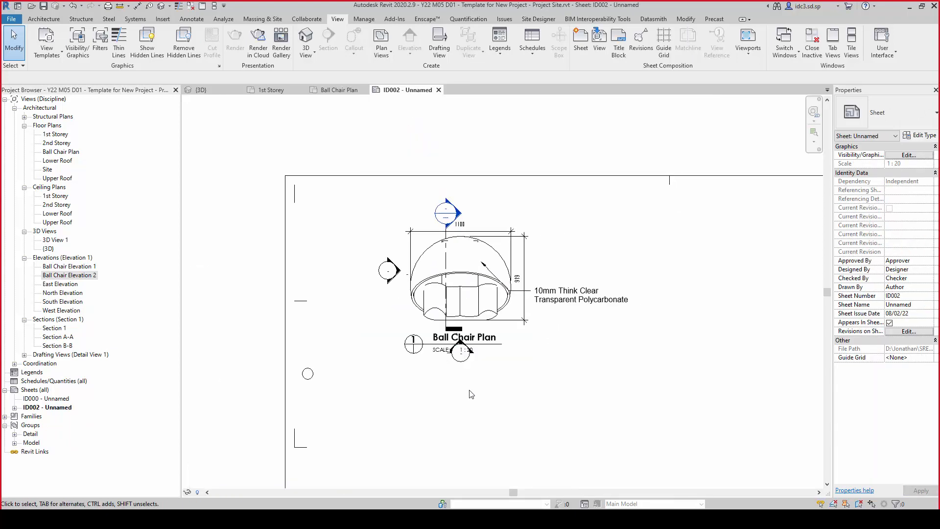
scroll(469, 390, up, 1)
drag(493, 337, 492, 380)
click(573, 431)
scroll(540, 418, down, 1)
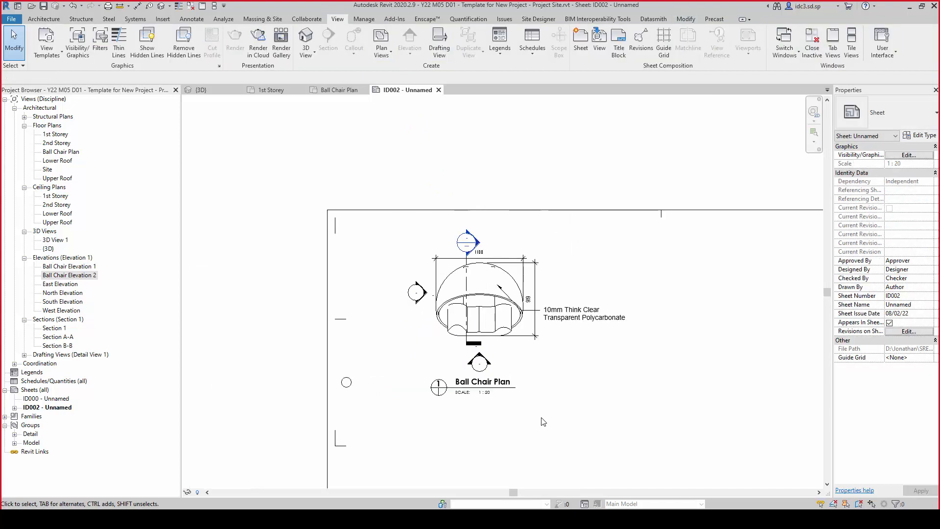
Place the Ball Chair Elevation 1 view on sheet ID002 over the sheet's left part, around the plan
middle_drag(538, 421, 426, 338)
scroll(477, 394, down, 1)
scroll(405, 359, up, 1)
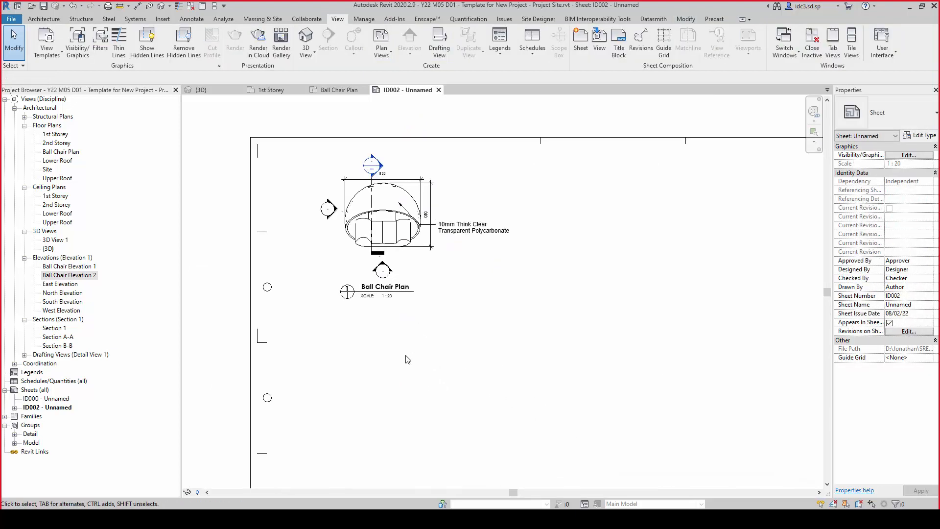
middle_drag(361, 365, 363, 343)
click(69, 266)
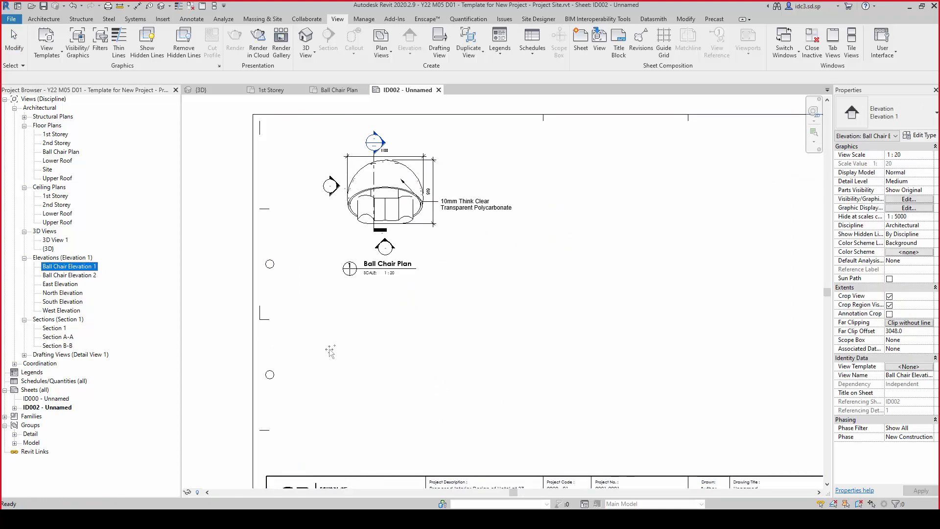
drag(70, 267, 364, 345)
click(391, 335)
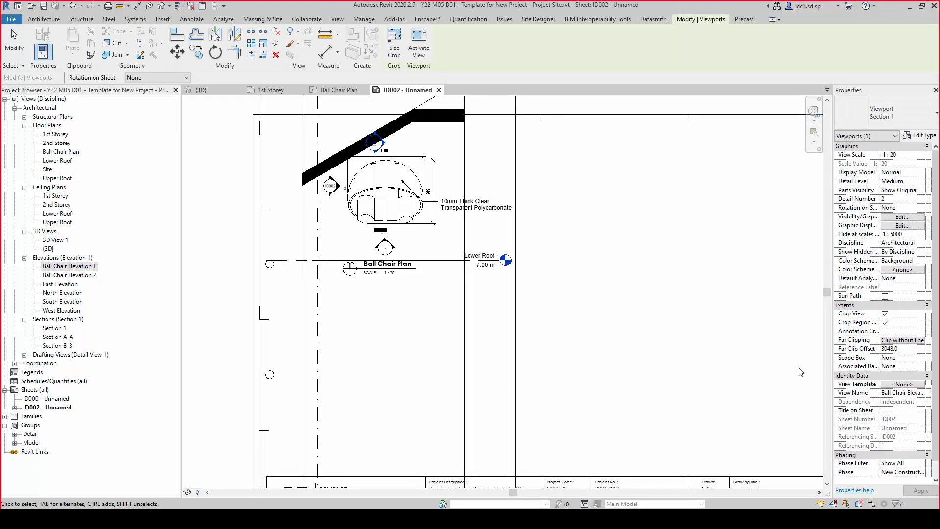
Activate the Ball Chair Elevation 1 view on the sheet and lower its crop region's top edge to just above the chair
scroll(577, 401, up, 1)
scroll(577, 405, down, 4)
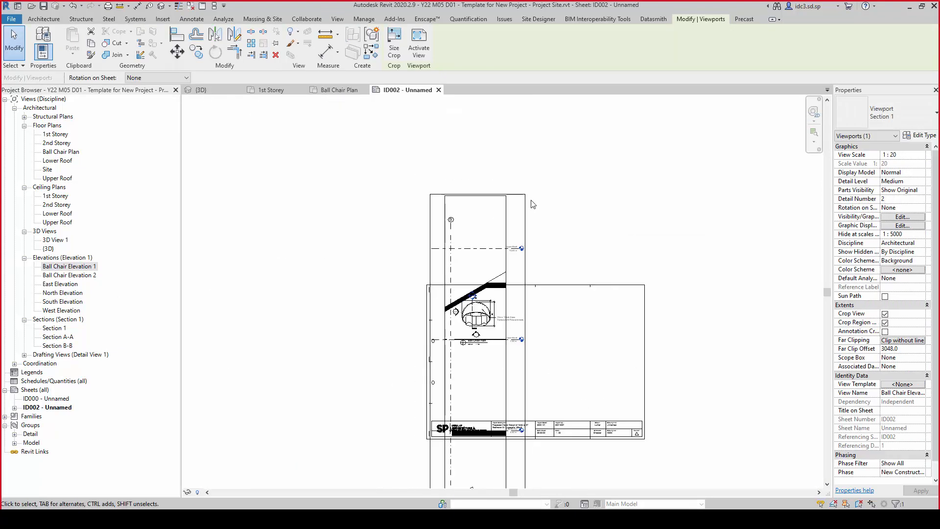
scroll(388, 340, down, 2)
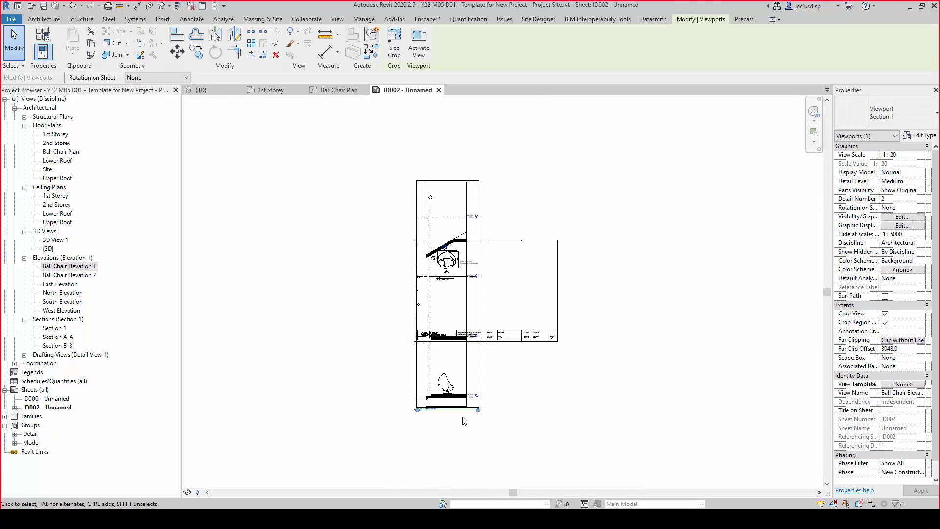
scroll(441, 203, up, 3)
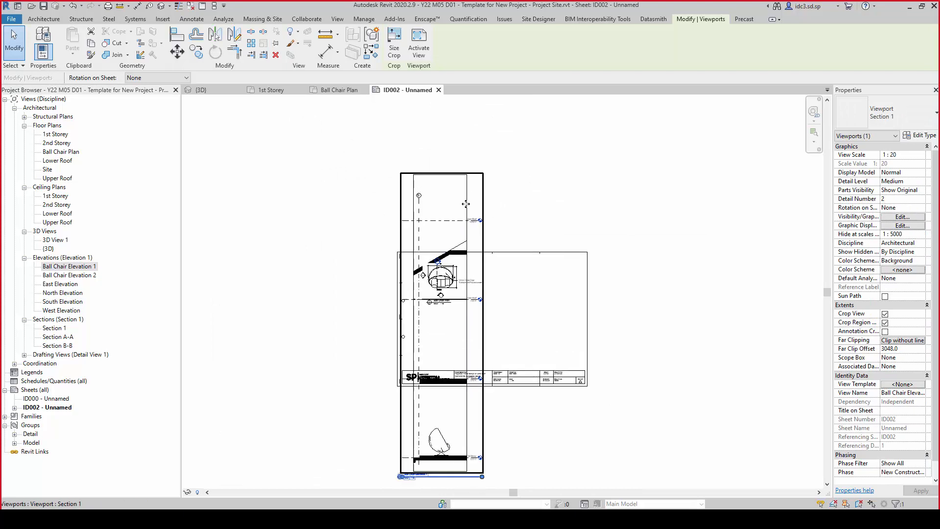
double_click(428, 196)
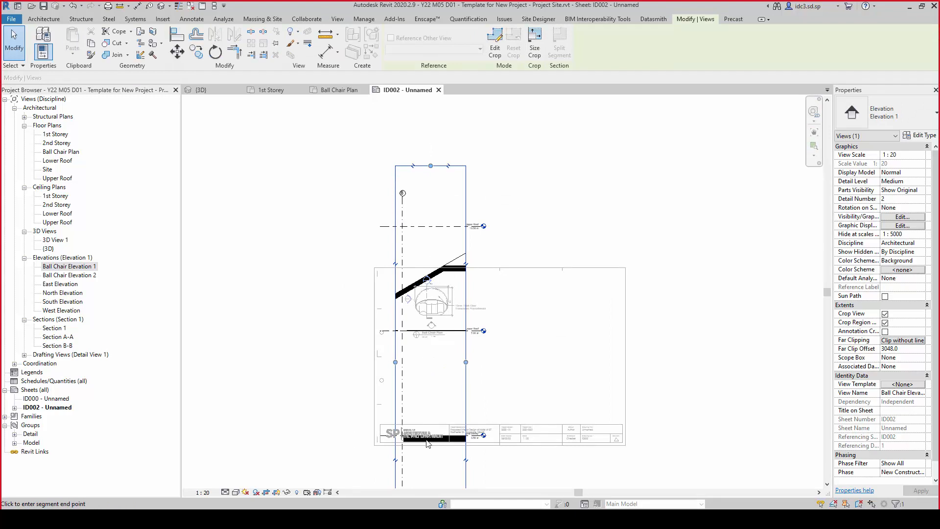
drag(426, 440, 428, 453)
middle_drag(495, 355, 485, 163)
scroll(437, 327, up, 2)
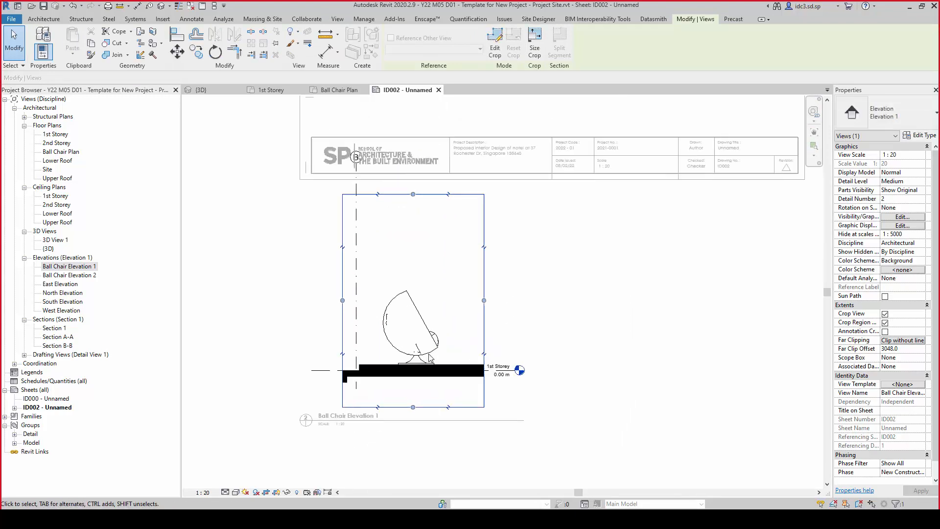
scroll(429, 359, up, 3)
scroll(422, 286, down, 2)
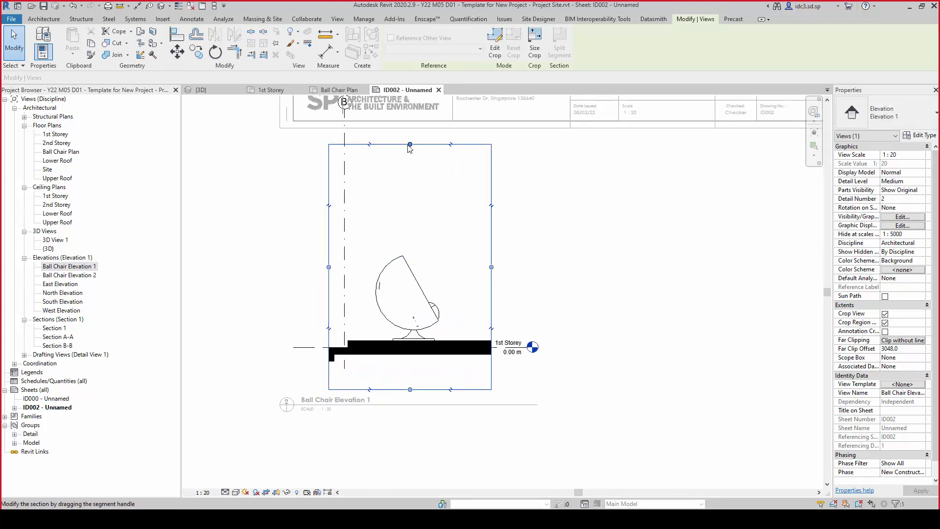
click(410, 146)
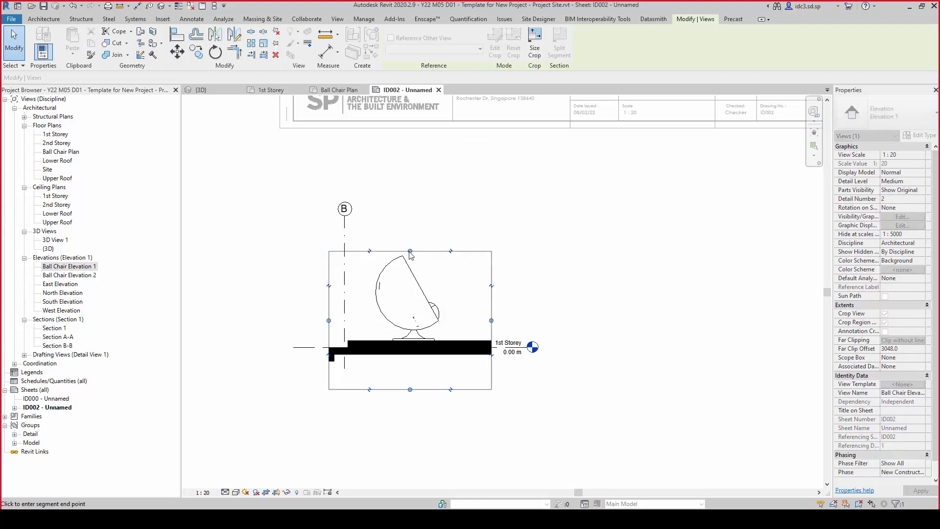
click(391, 252)
Lower the bubble end of grid line B to just above the crop region's top edge
scroll(348, 254, up, 3)
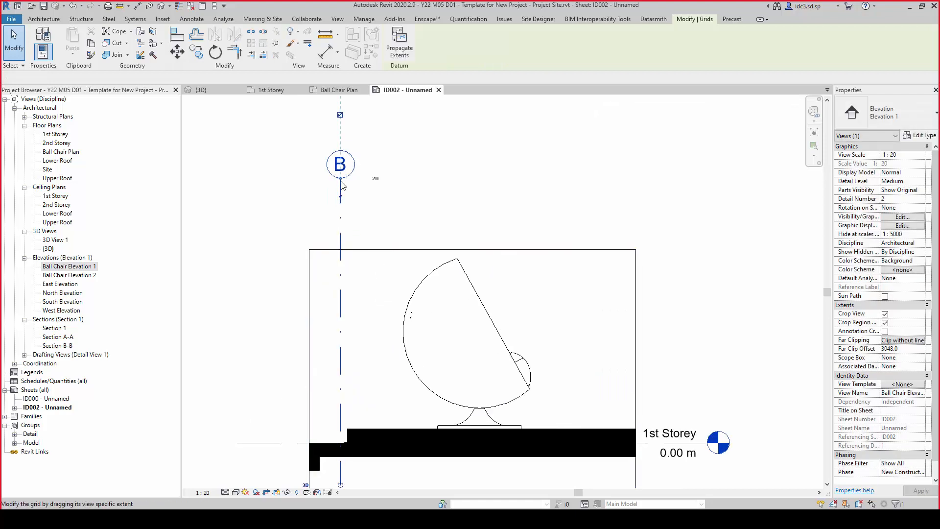
click(343, 198)
drag(340, 180, 341, 236)
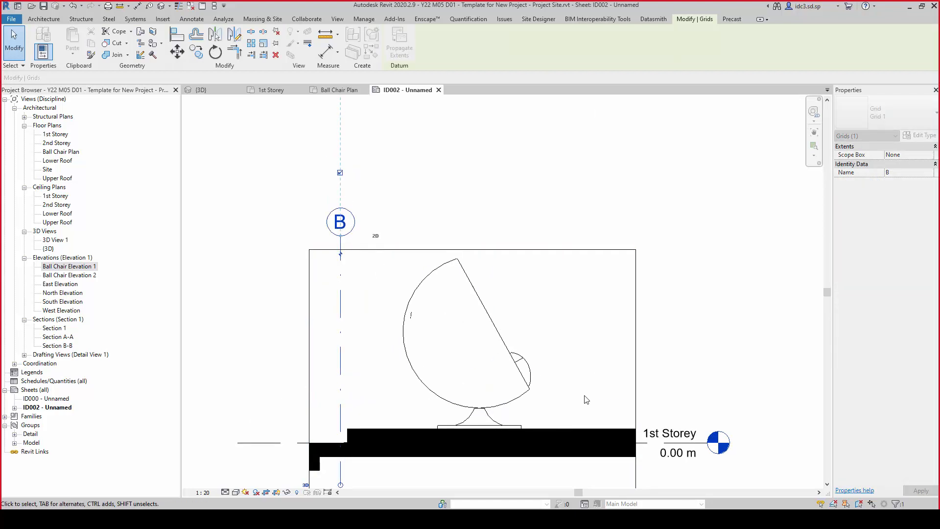
Raise the crop region's bottom edge in Ball Chair Elevation 1 into the floor slab, just below the chair's base
middle_drag(586, 395, 588, 324)
scroll(589, 323, up, 1)
click(489, 476)
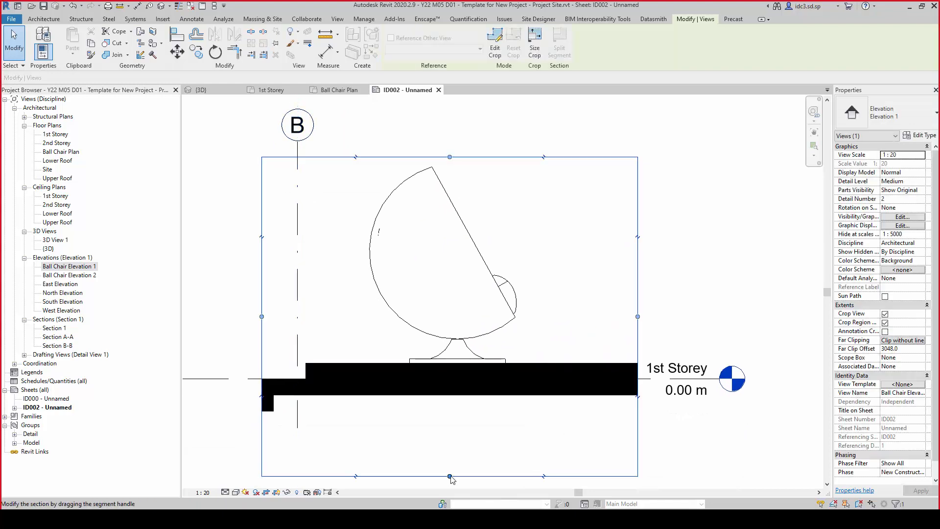
drag(449, 476, 449, 371)
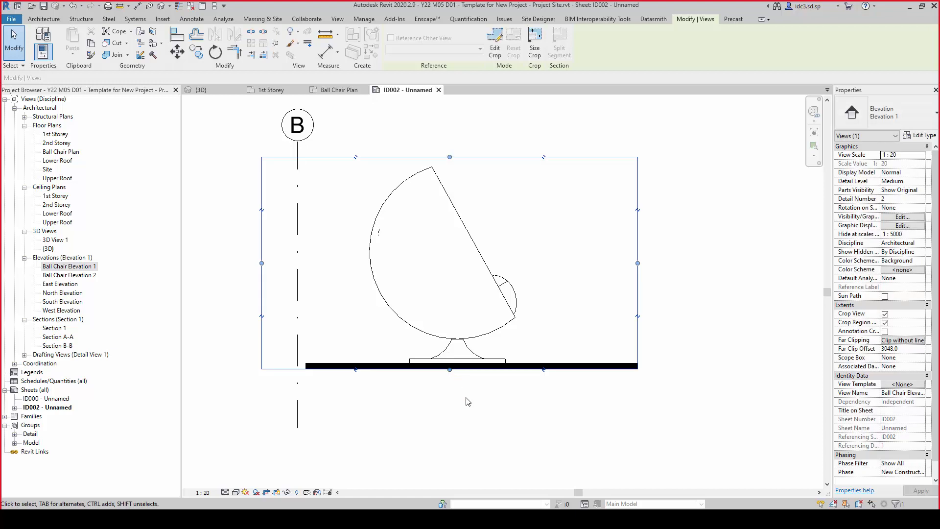
click(470, 424)
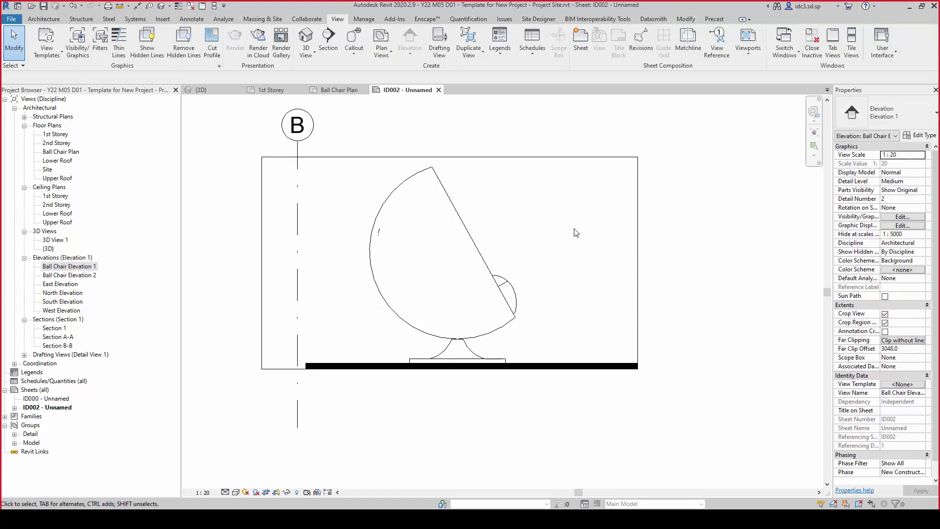
Shorten the lower end of grid line B to just below the floor in Ball Chair Elevation 1
scroll(576, 233, down, 4)
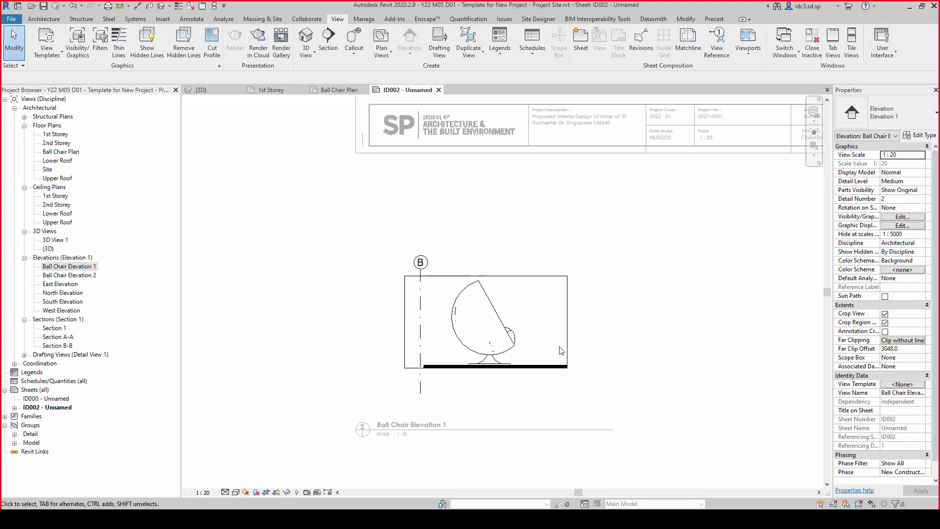
scroll(429, 385, up, 3)
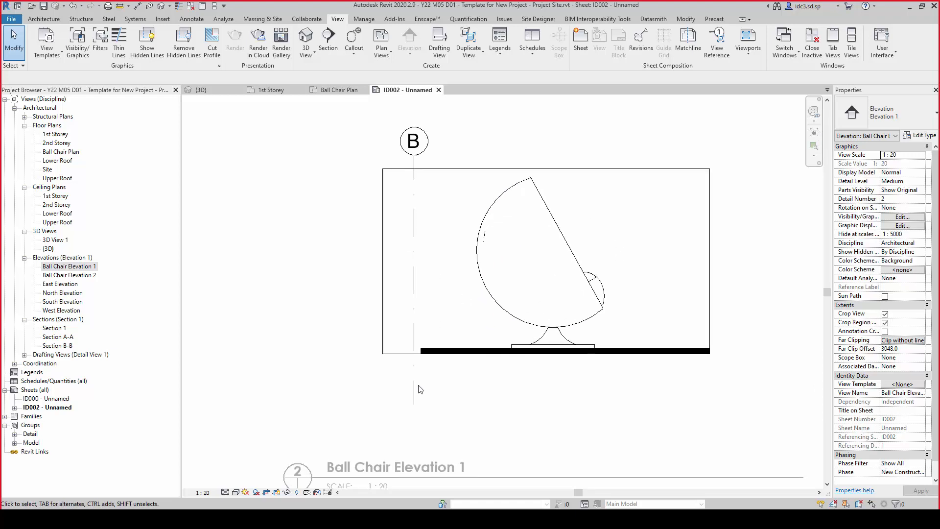
click(414, 399)
drag(414, 405, 414, 373)
click(504, 381)
Turn on the annotation crop for Ball Chair Elevation 1 and deactivate the view to return to the sheet
click(885, 332)
scroll(545, 340, down, 5)
click(391, 370)
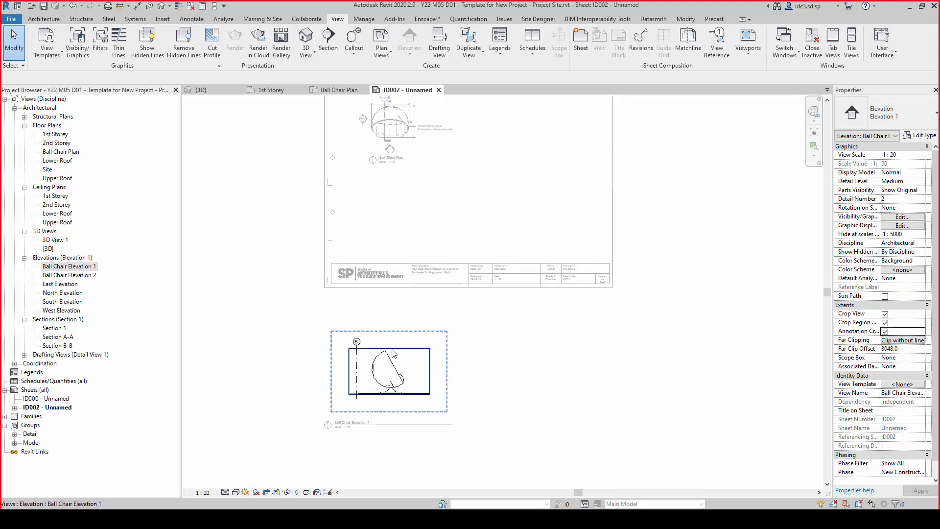
click(498, 376)
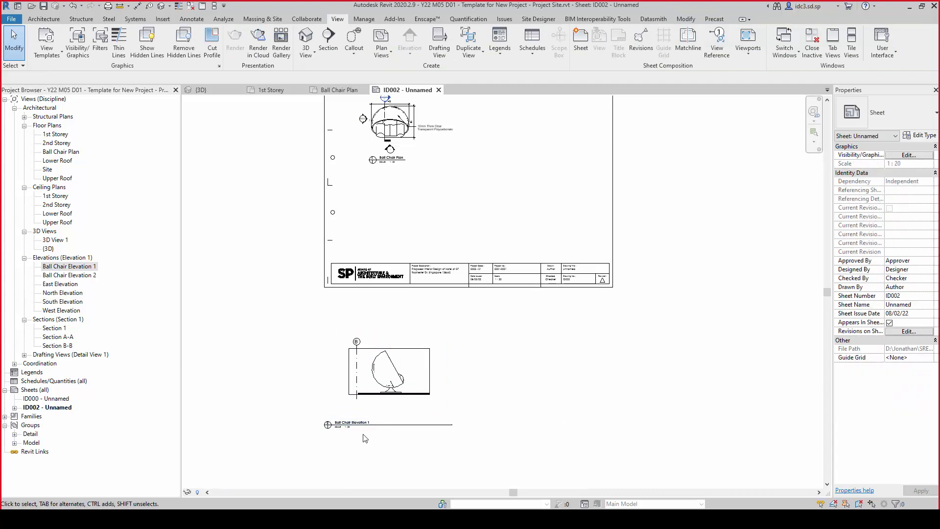
Move the Ball Chair Elevation 1 viewport onto sheet ID002 above the title block and shorten its title line to about the text's length
drag(409, 355, 488, 184)
scroll(437, 260, up, 3)
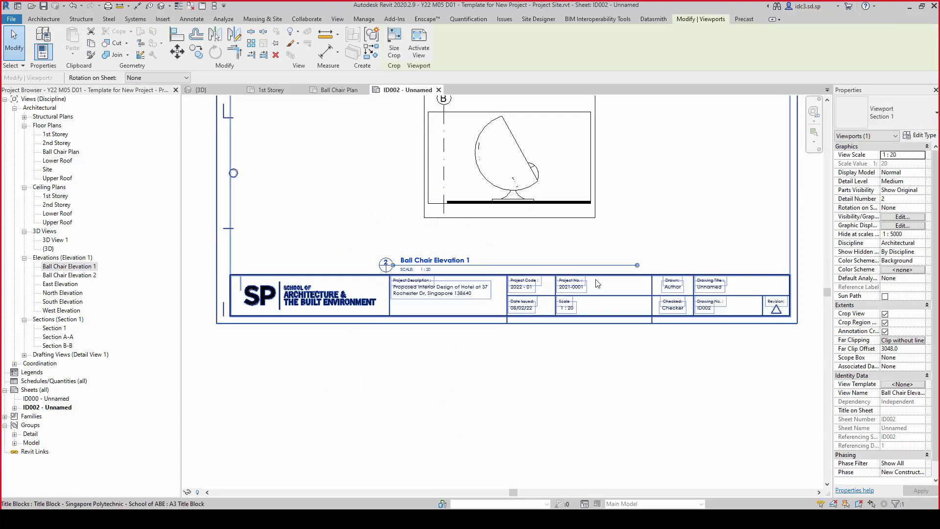
drag(609, 265, 609, 266)
scroll(490, 291, up, 5)
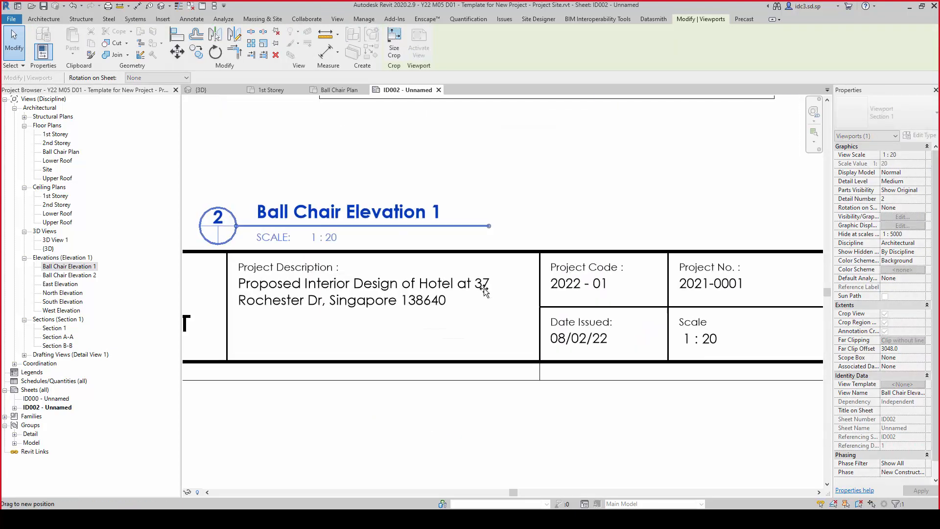
drag(438, 263, 438, 263)
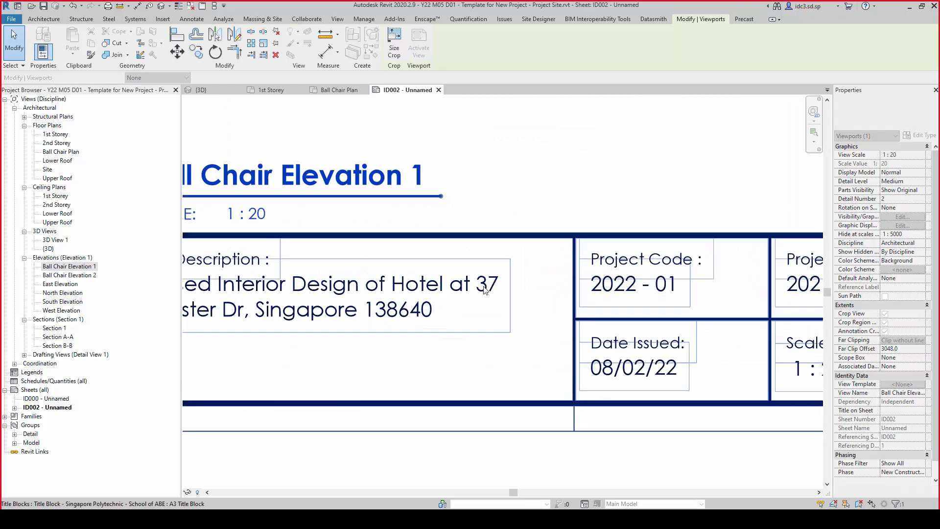
Move the Ball Chair Elevation 1 view title up so it sits directly under the elevation's floor line
scroll(489, 282, down, 6)
middle_drag(497, 251, 483, 312)
scroll(441, 317, up, 2)
drag(437, 315, 515, 264)
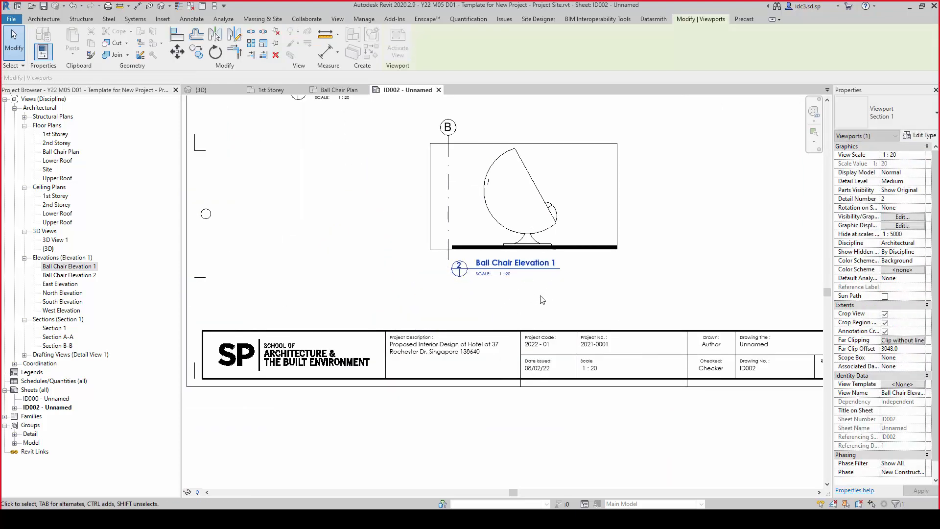
click(537, 297)
Shift the Ball Chair Elevation 1 viewport right and slightly down, leaving space below the plan
scroll(531, 304, down, 2)
middle_drag(531, 304, 513, 343)
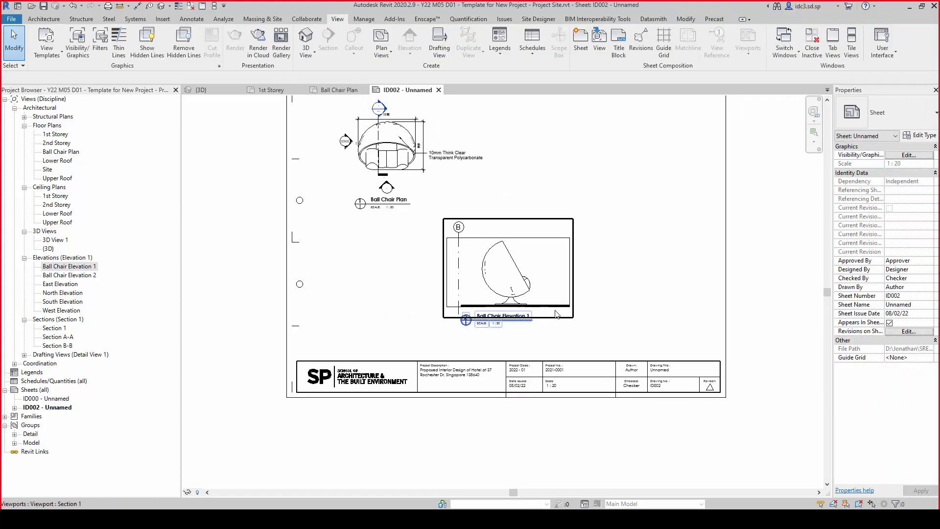
drag(552, 310, 588, 319)
click(420, 317)
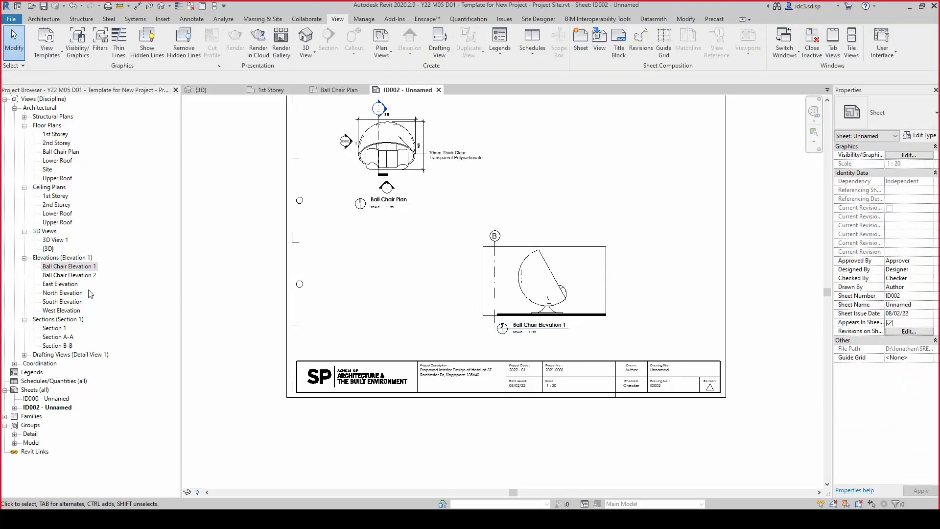
Place the Ball Chair Elevation 2 view on sheet ID002, beside the sheet's right edge
drag(86, 276, 364, 279)
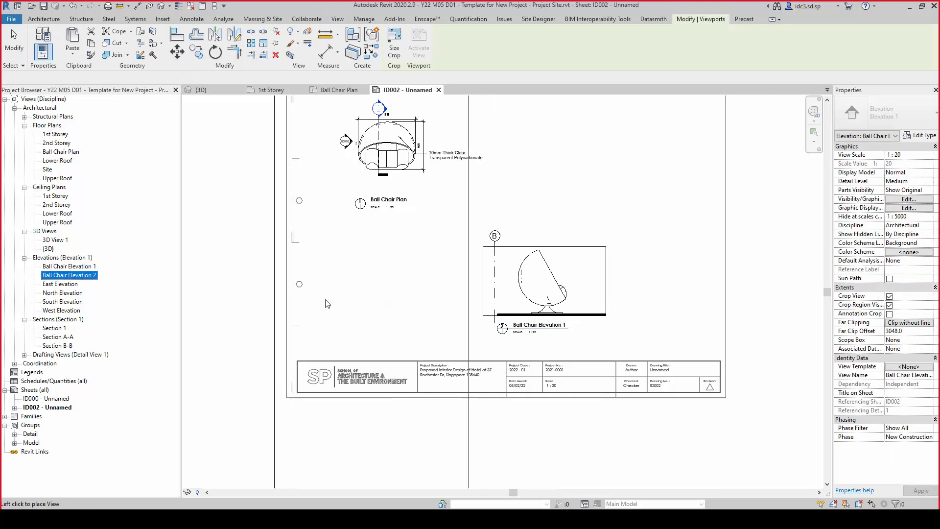
scroll(685, 309, down, 3)
scroll(747, 293, down, 2)
middle_drag(748, 293, 571, 317)
Activate the Ball Chair Elevation 2 view and lower its crop region's top edge to just above the chair
double_click(579, 210)
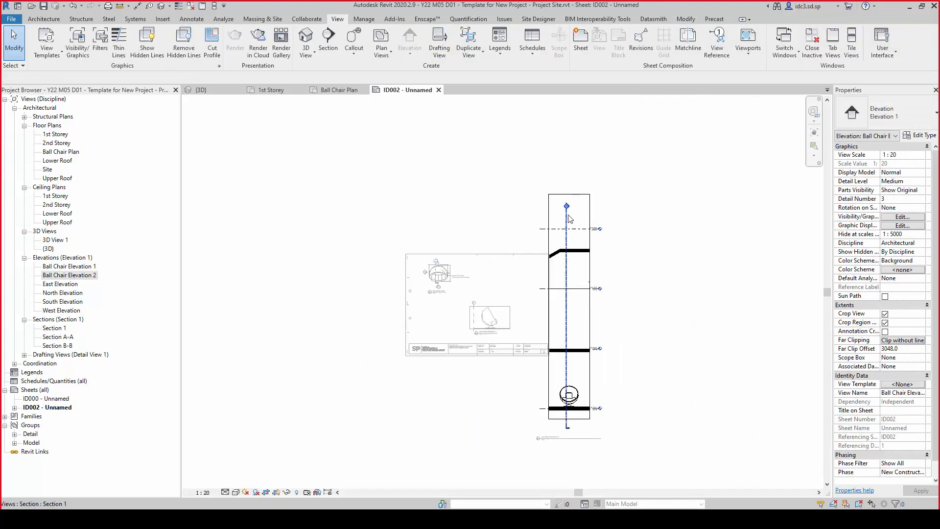
scroll(582, 214, up, 2)
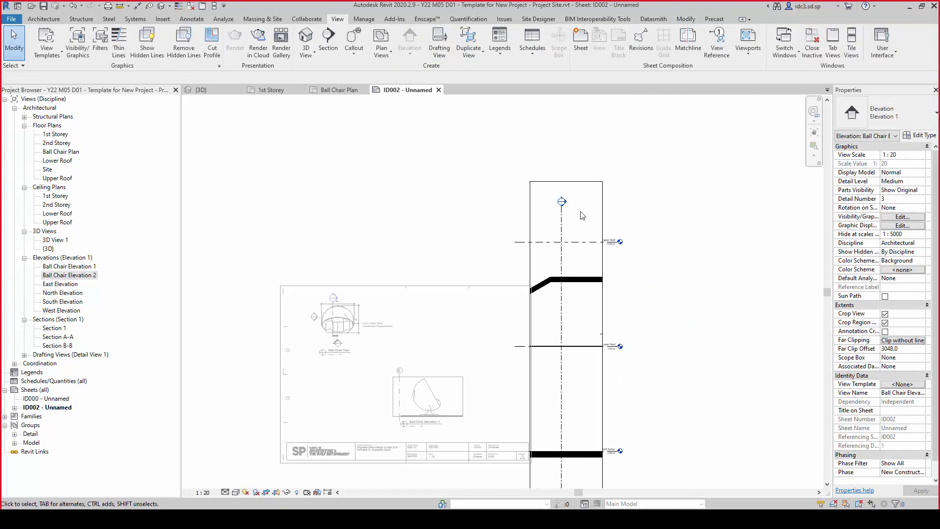
click(577, 182)
drag(552, 419, 552, 429)
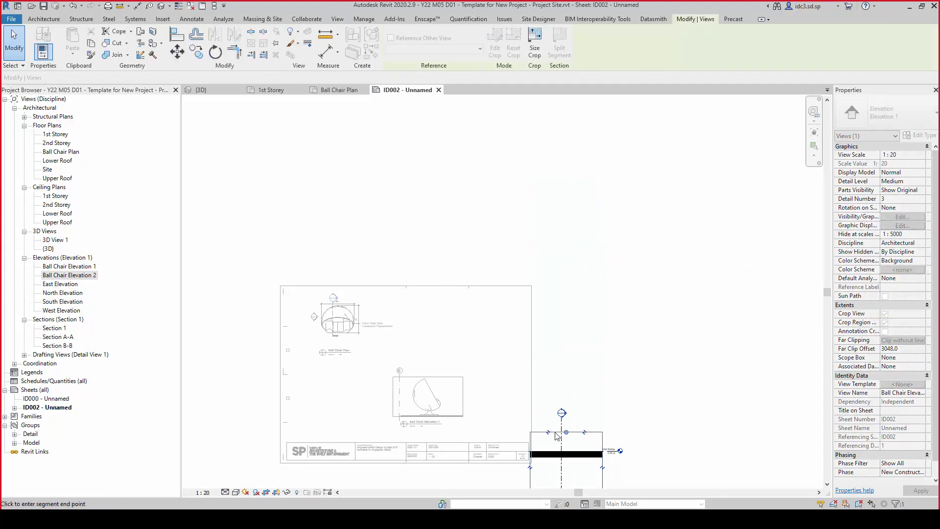
scroll(579, 387, down, 1)
middle_drag(580, 387, 578, 237)
scroll(554, 339, up, 2)
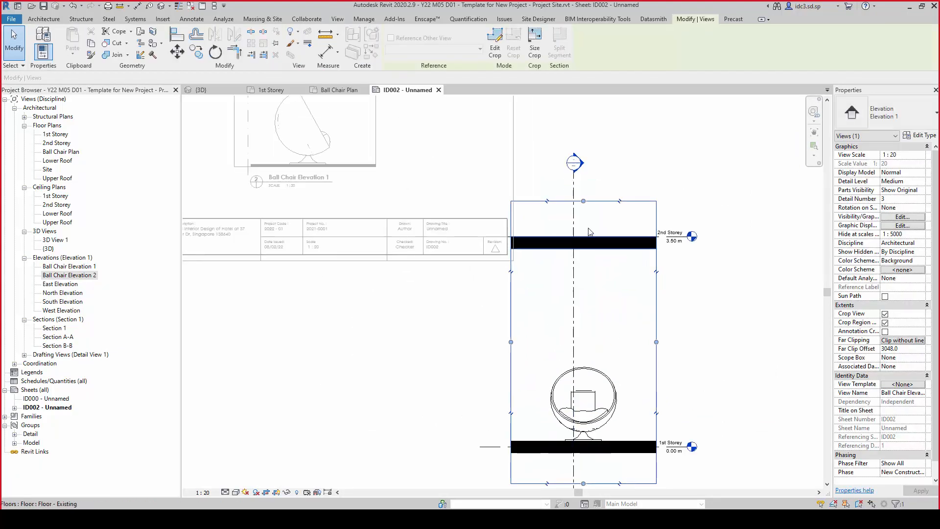
drag(582, 158, 590, 364)
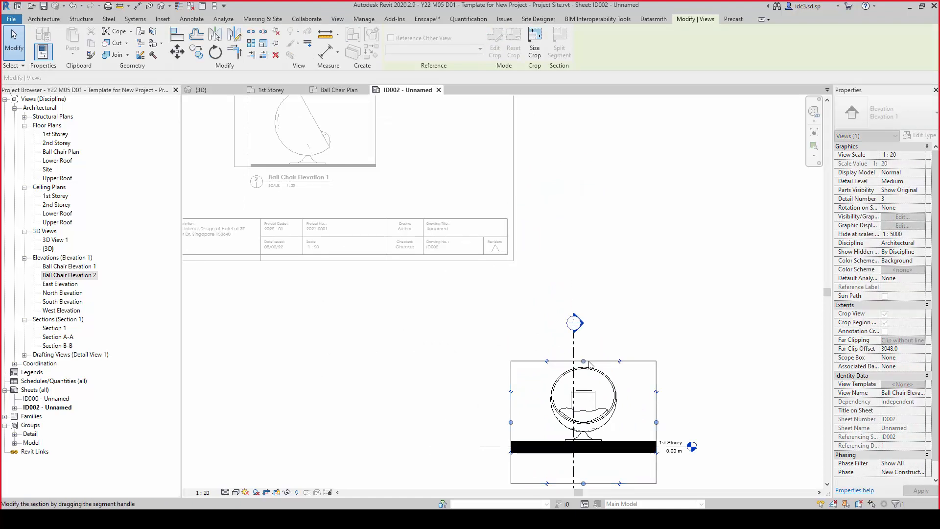
Raise the bottom crop edge of Ball Chair Elevation 2 into the floor slab under the chair, and deactivate the view
scroll(590, 364, up, 4)
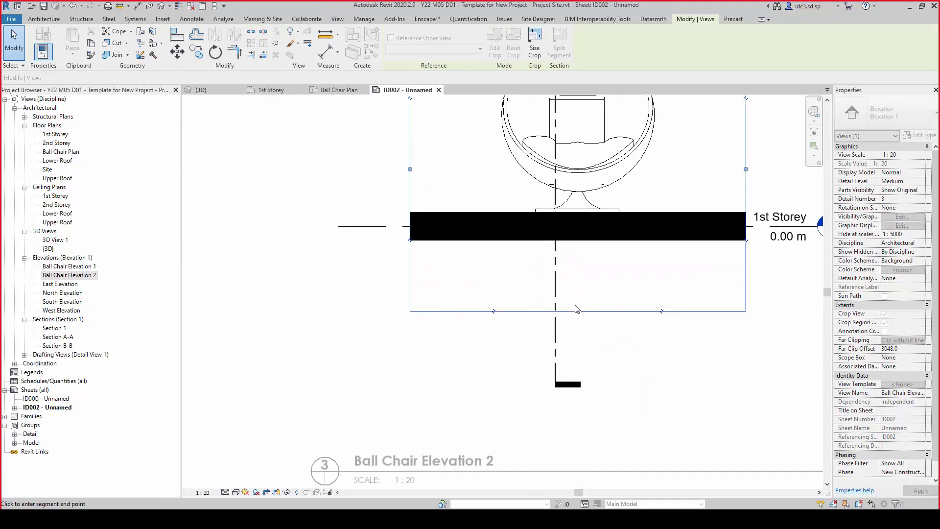
drag(577, 310, 581, 221)
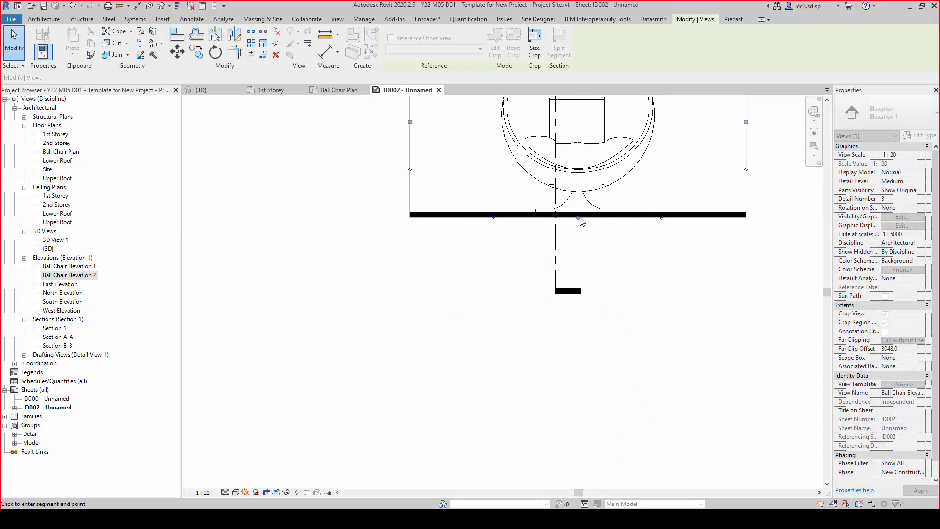
double_click(651, 311)
scroll(637, 328, down, 3)
scroll(614, 347, up, 2)
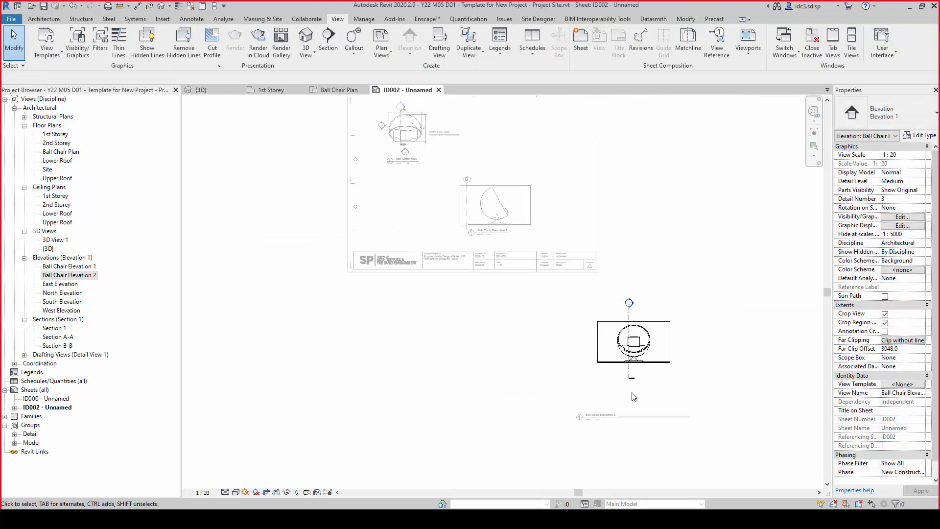
click(748, 137)
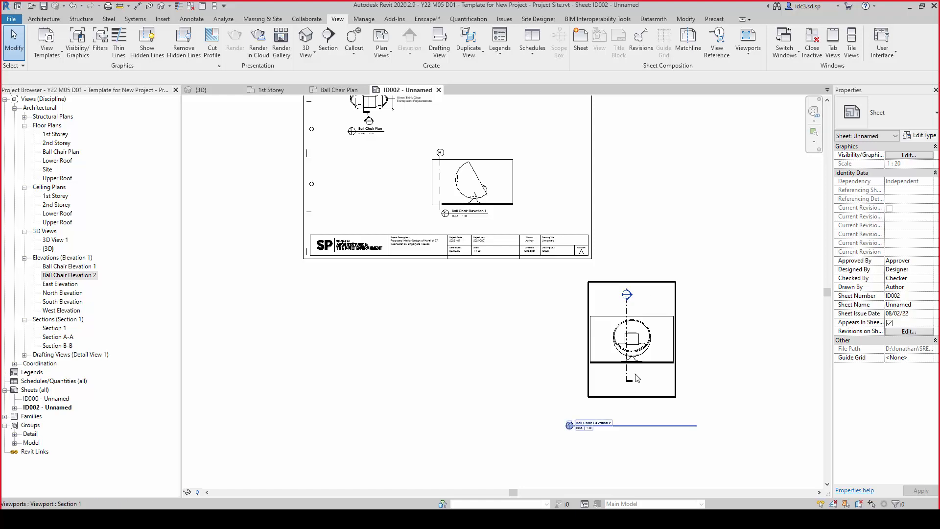
Move the Ball Chair Elevation 2 viewport under the plan, with its chair centred below the plan and its floor level with Ball Chair Elevation 1
click(674, 315)
drag(660, 293, 428, 136)
scroll(441, 207, up, 5)
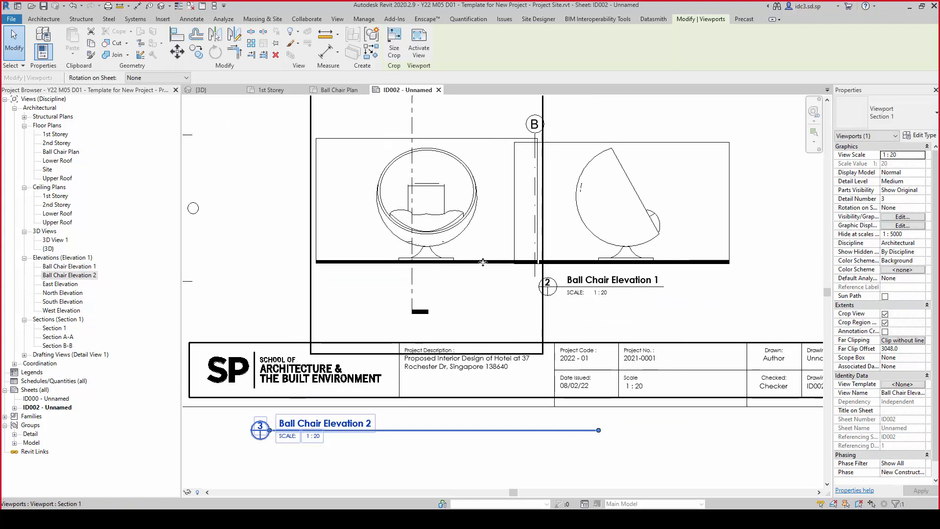
drag(482, 262, 407, 230)
scroll(451, 373, down, 3)
drag(454, 375, 475, 377)
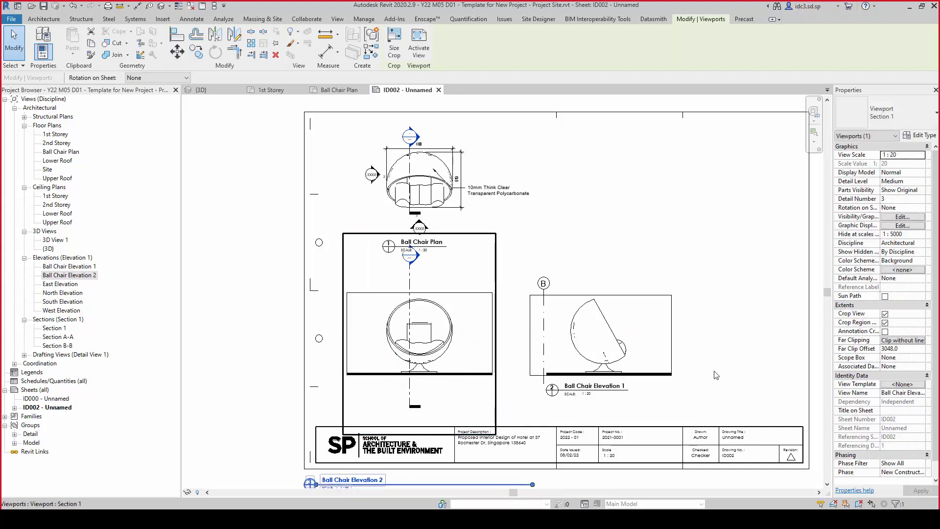
scroll(442, 366, up, 2)
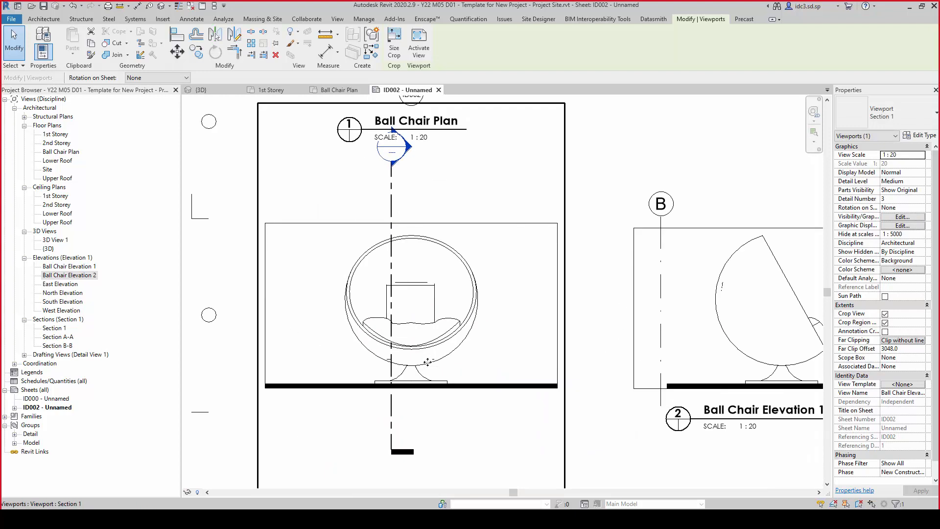
Move the Ball Chair Elevation 2 view title directly under its viewport, level with the Ball Chair Elevation 1 title
scroll(441, 365, down, 3)
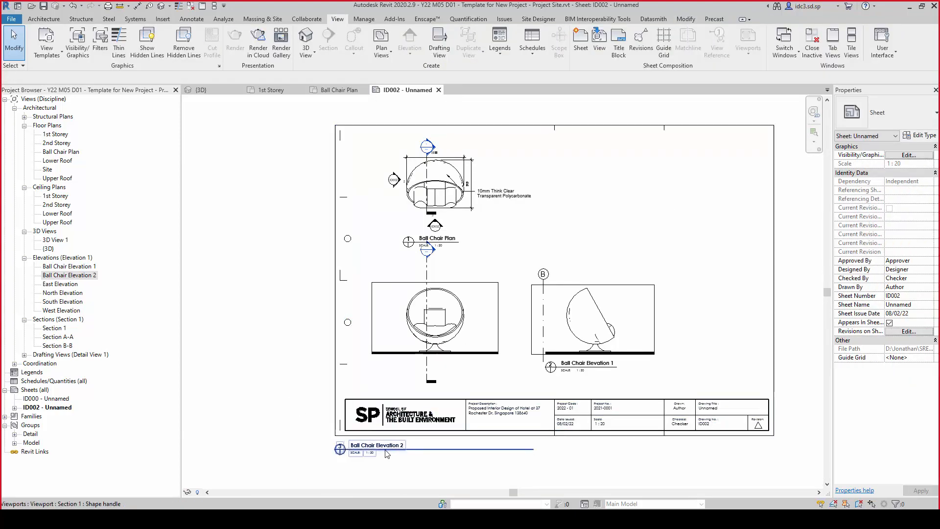
drag(387, 451, 474, 367)
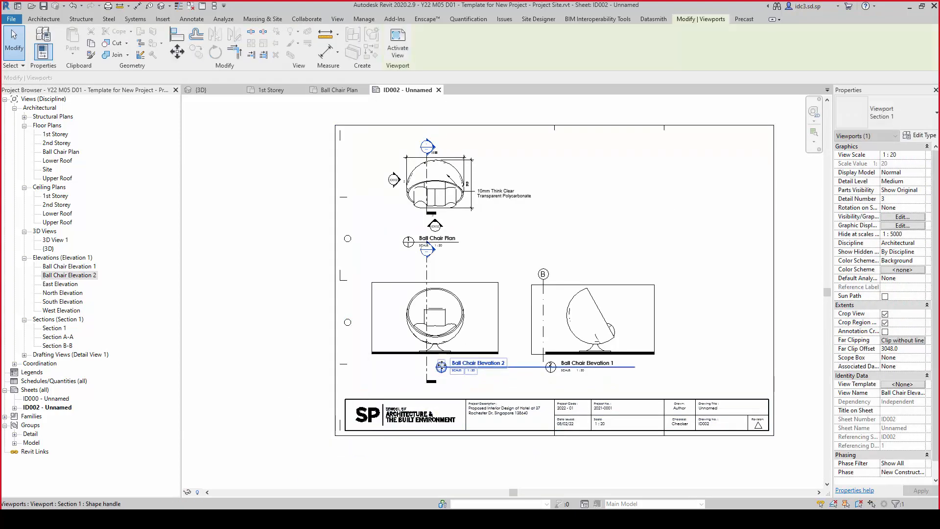
scroll(474, 367, up, 5)
drag(628, 330, 390, 335)
scroll(470, 354, down, 3)
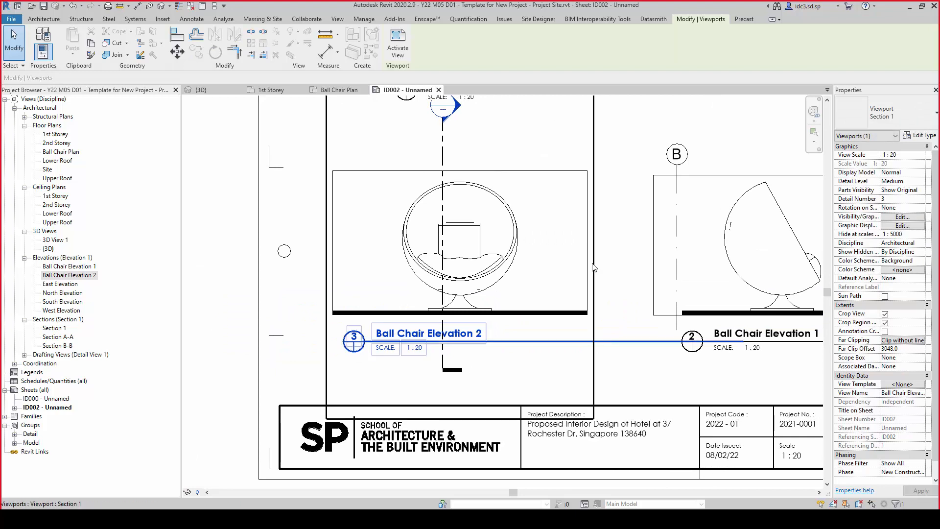
Shorten the title line of Ball Chair Elevation 2 so it ends just past its title text
click(593, 268)
scroll(587, 323, down, 3)
drag(690, 335, 540, 337)
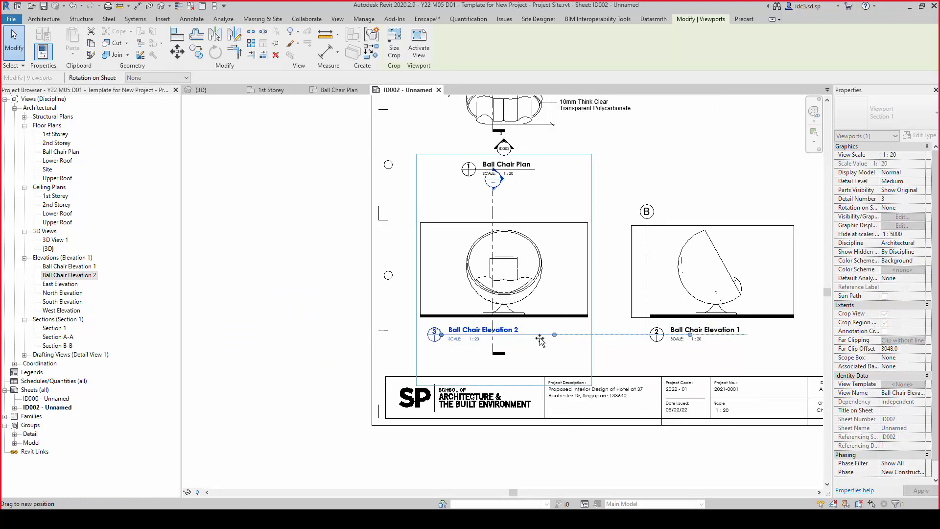
scroll(519, 350, up, 5)
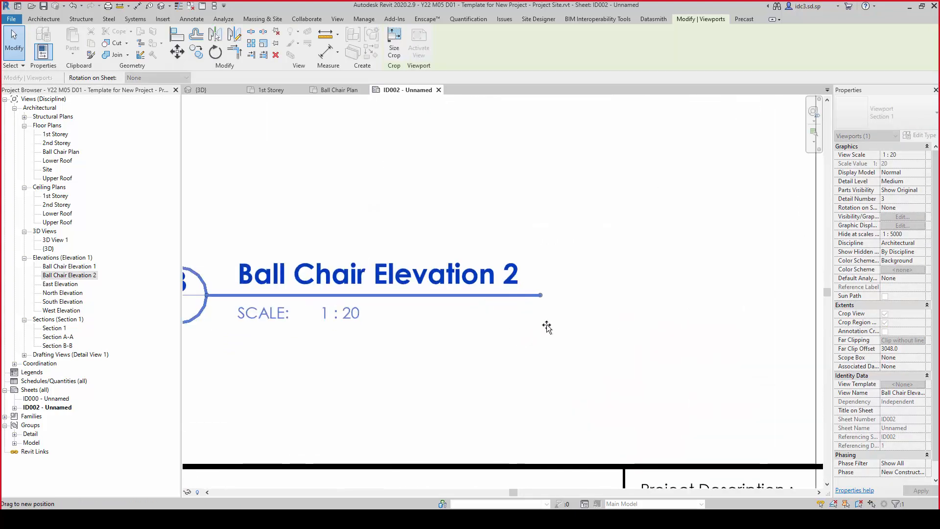
scroll(546, 326, down, 5)
scroll(564, 321, up, 1)
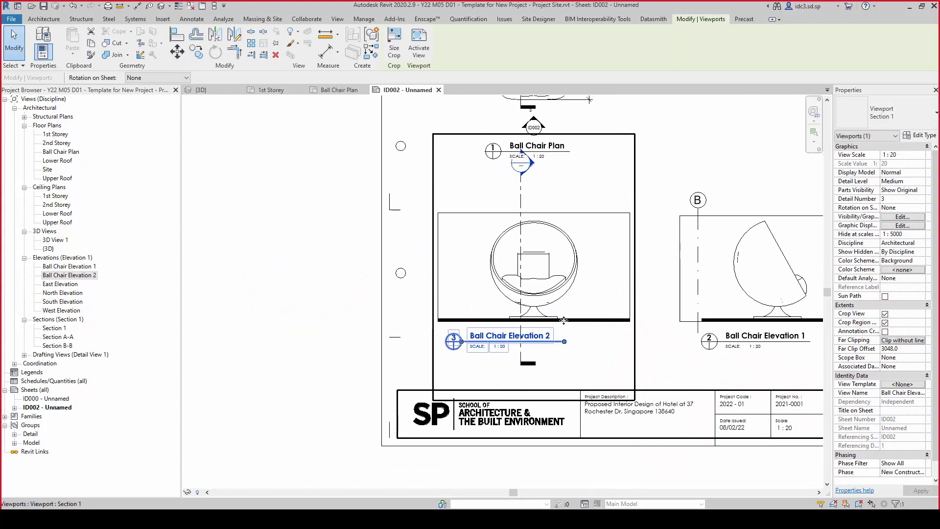
Activate Ball Chair Elevation 2 and shorten its section line, with the head just above the crop region and the tail just under the floor
double_click(576, 184)
scroll(525, 177, up, 2)
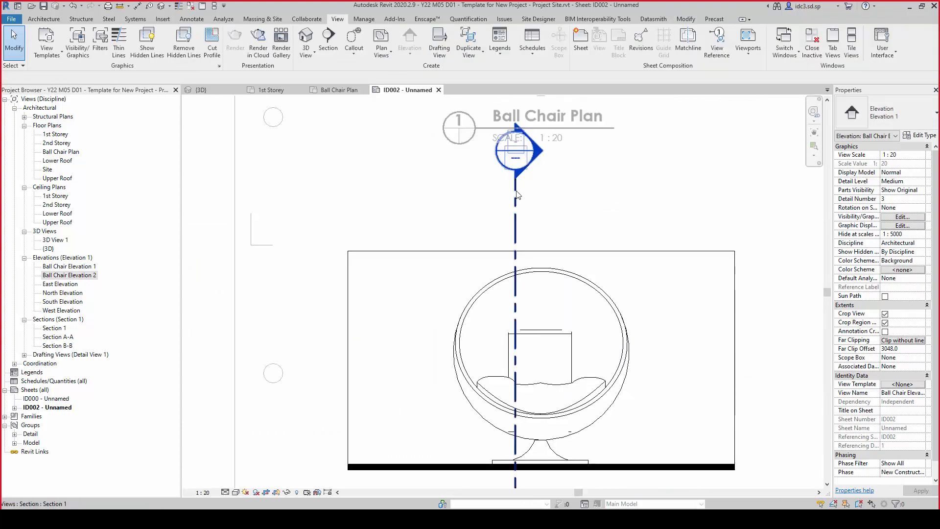
click(515, 189)
drag(515, 191, 516, 200)
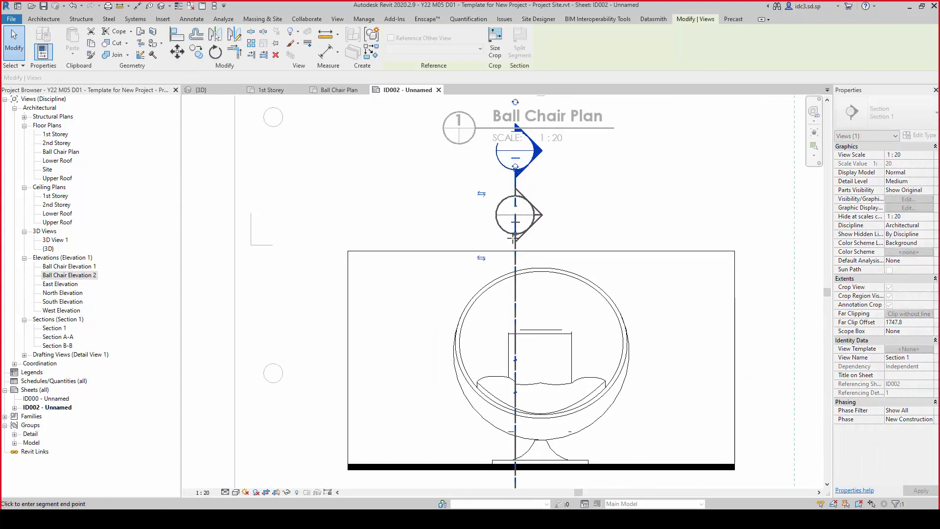
drag(513, 238, 513, 257)
scroll(572, 339, down, 1)
middle_drag(572, 339, 553, 246)
scroll(514, 376, up, 2)
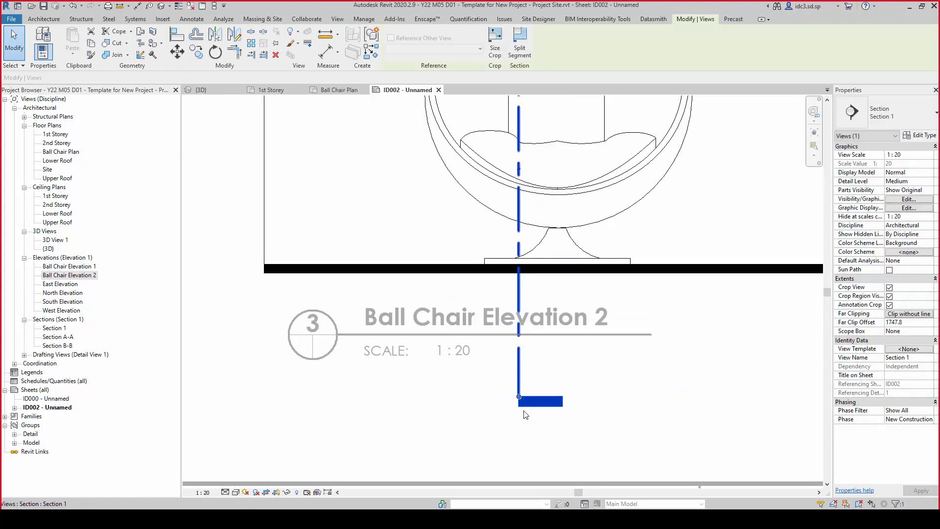
drag(519, 398, 523, 284)
scroll(528, 434, down, 2)
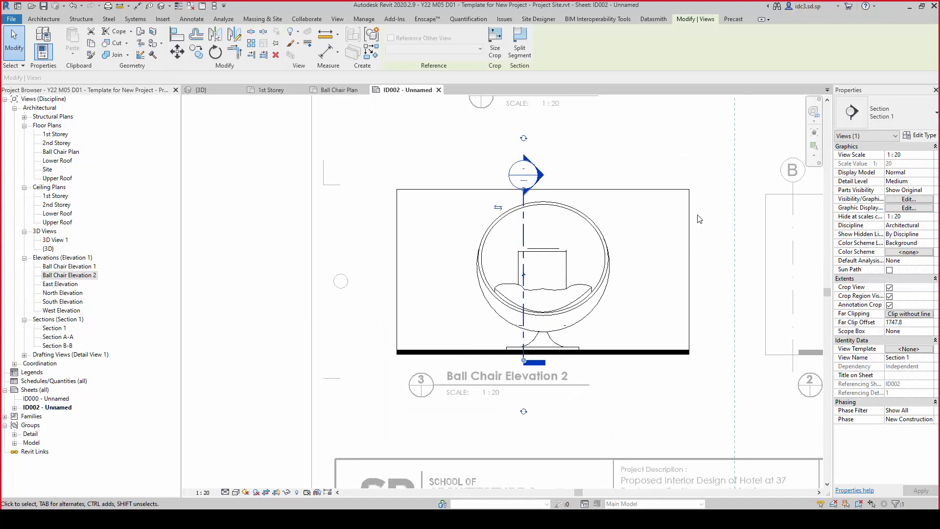
Pull both side edges of the Ball Chair Elevation 2 crop region in close around the chair
click(689, 247)
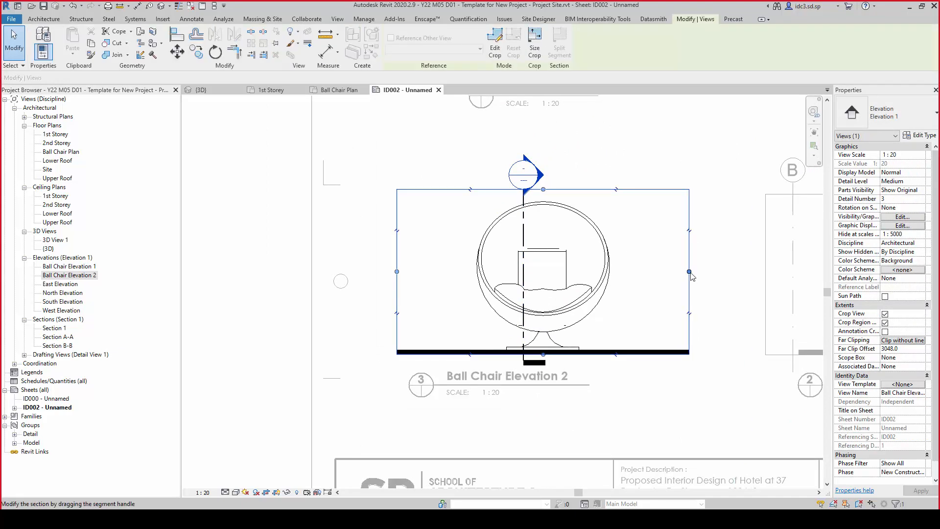
drag(689, 271, 622, 272)
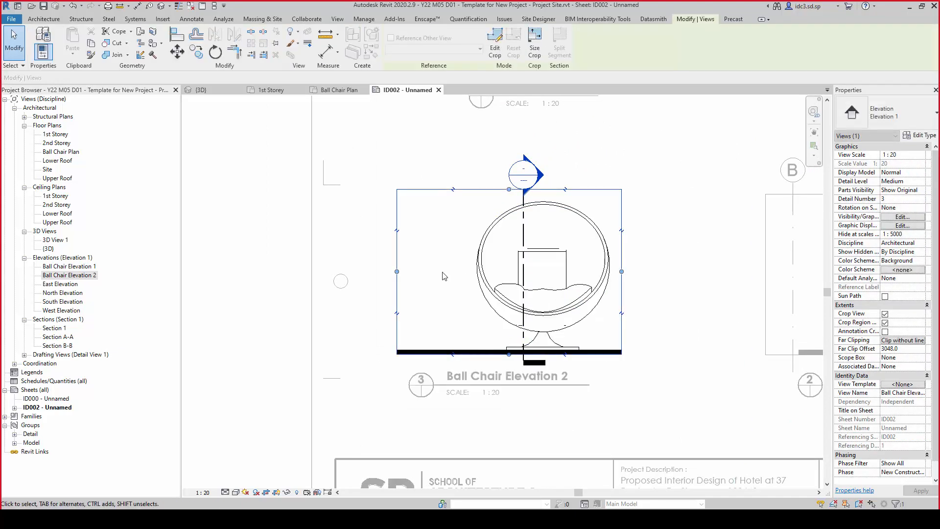
drag(442, 271, 468, 271)
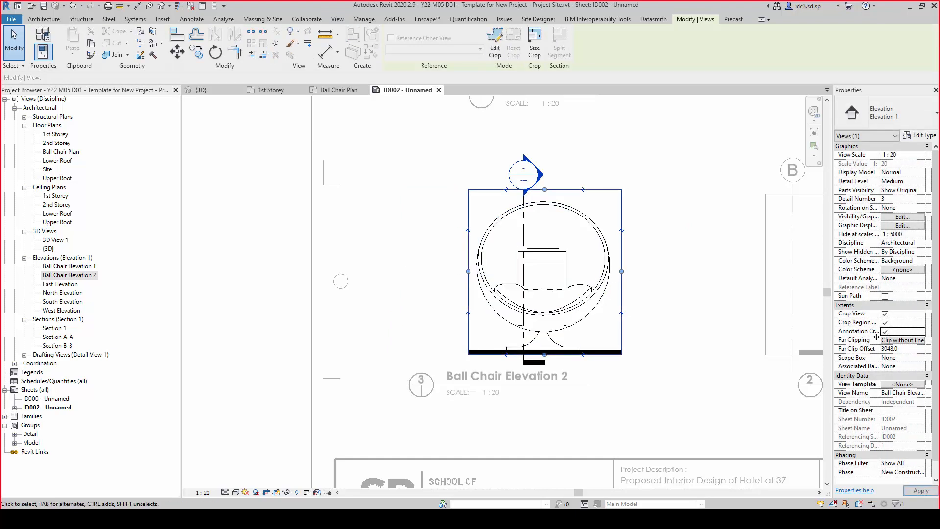
Turn on the annotation crop for Ball Chair Elevation 2, widen it on both sides, and deactivate the view
scroll(648, 274, down, 2)
middle_drag(647, 280, 561, 301)
scroll(561, 301, up, 1)
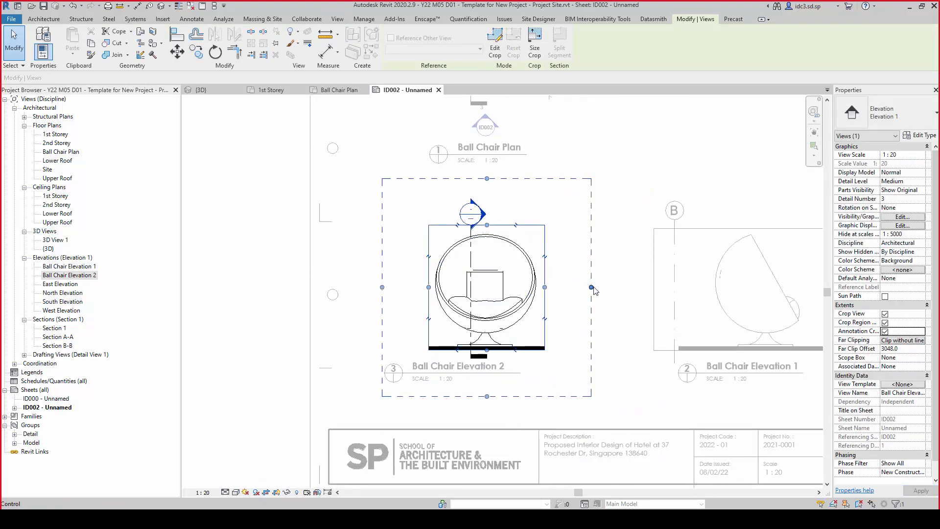
drag(592, 290, 691, 287)
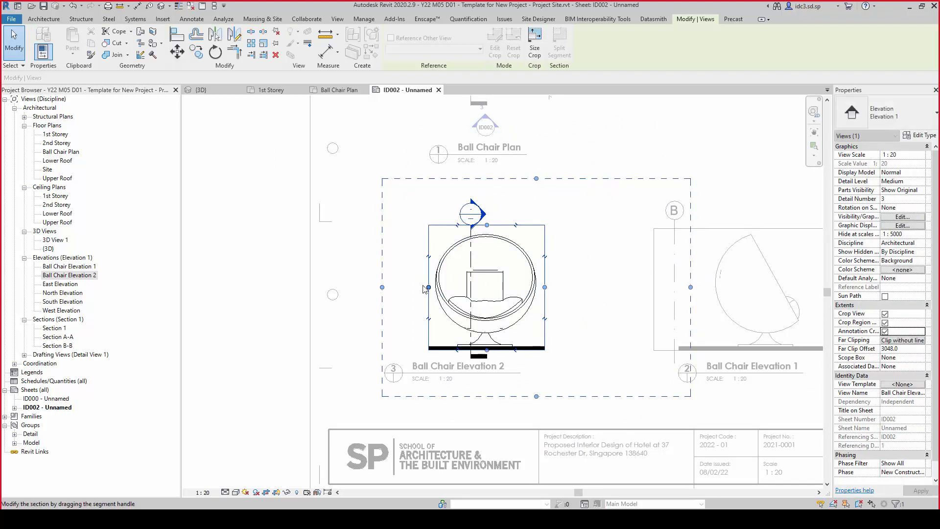
drag(384, 289, 344, 288)
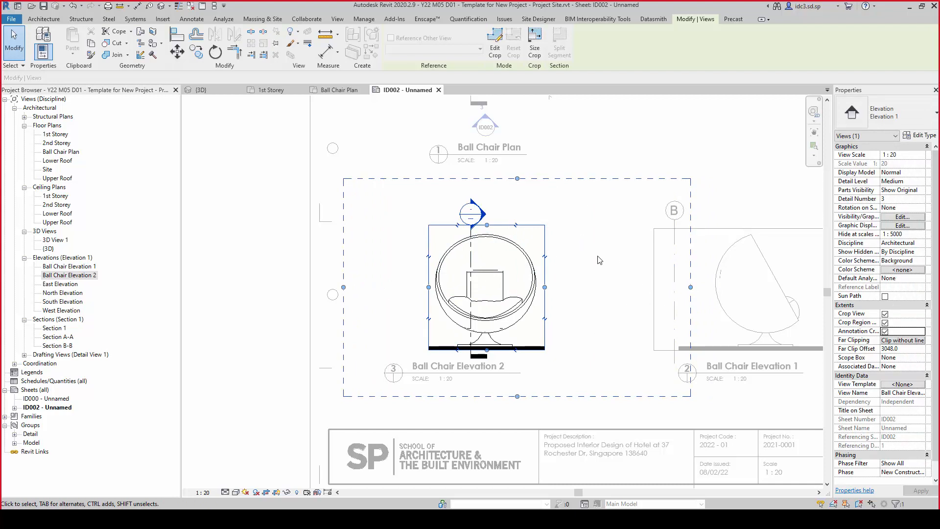
scroll(598, 257, down, 1)
middle_drag(599, 267, 571, 295)
click(302, 250)
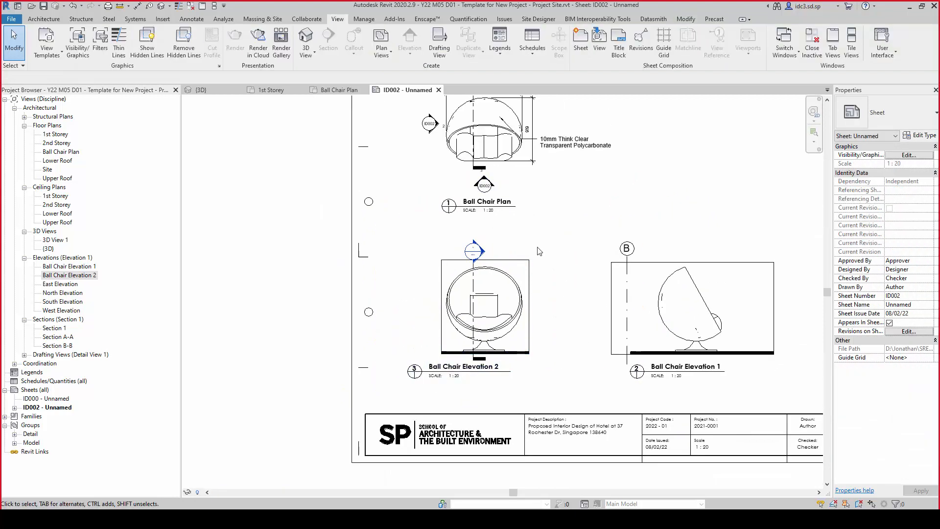
Activate Ball Chair Elevation 1, turn on its annotation crop, and pull the crop region's sides in around the chair, excluding grid B
scroll(539, 251, down, 1)
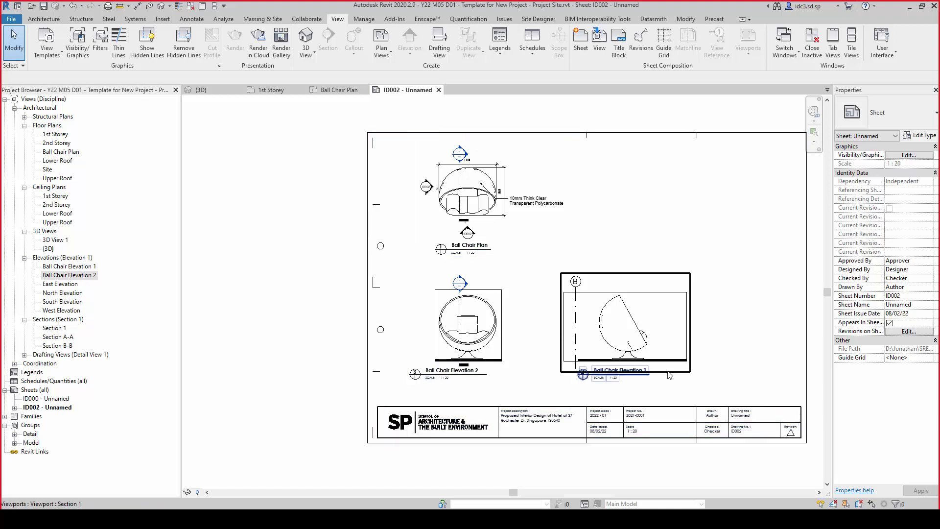
scroll(670, 375, up, 3)
double_click(695, 269)
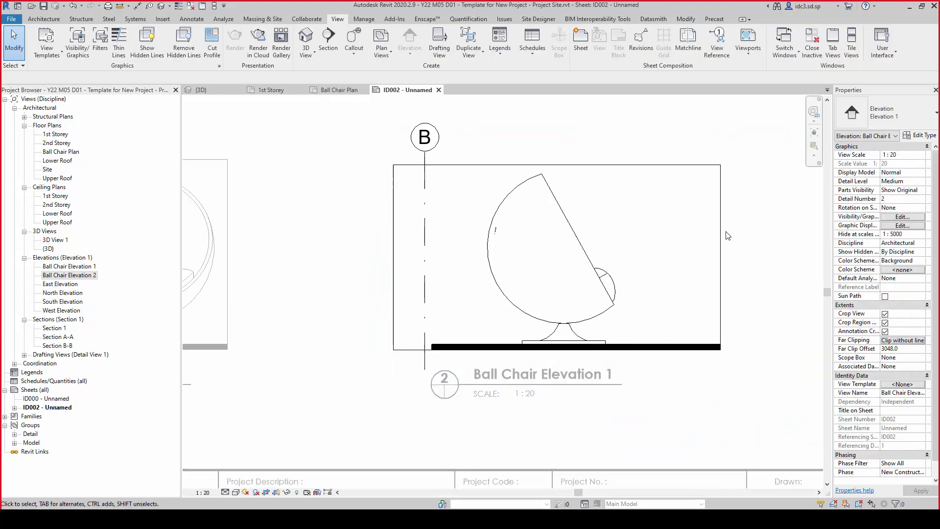
click(720, 265)
mouse_move(720, 258)
mouse_down()
mouse_move(695, 269)
mouse_move(635, 258)
mouse_up()
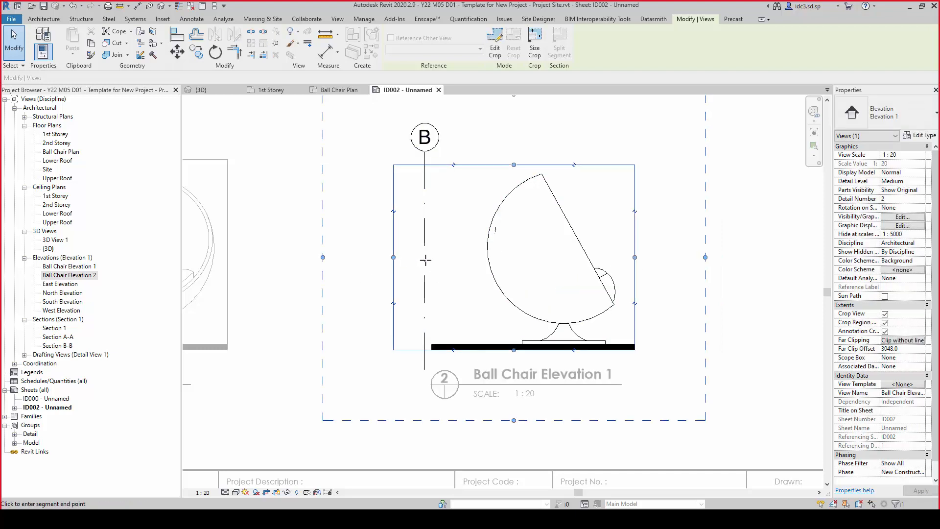
drag(426, 260, 470, 264)
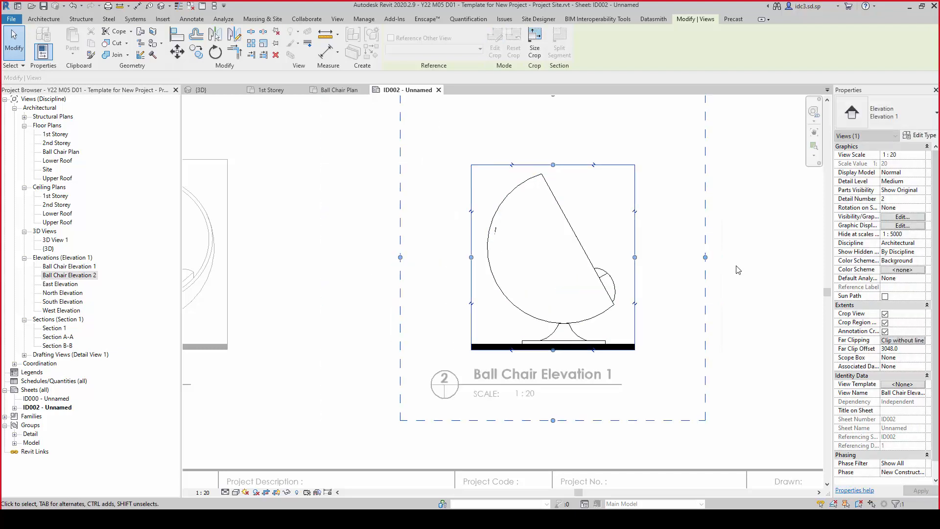
Widen the annotation crop of Ball Chair Elevation 1 on both sides and deactivate the view
scroll(512, 286, down, 3)
drag(499, 284, 413, 284)
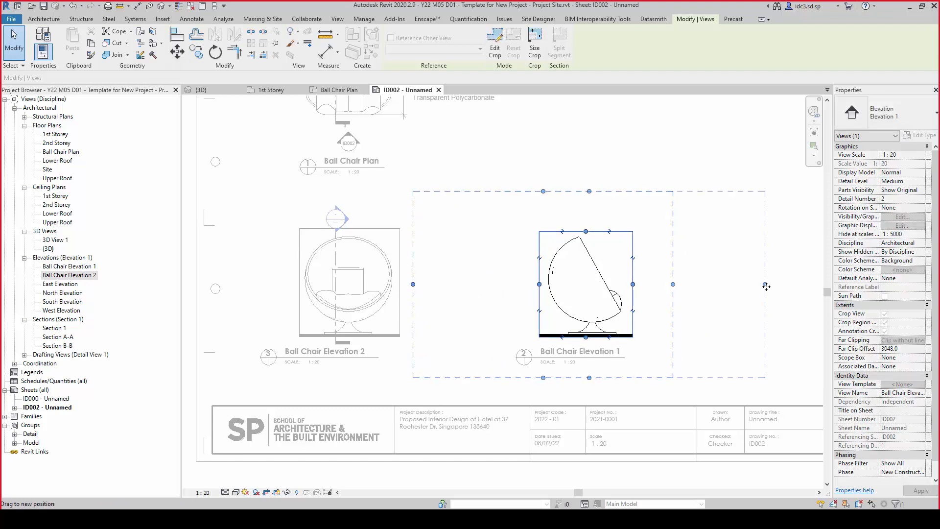
double_click(662, 147)
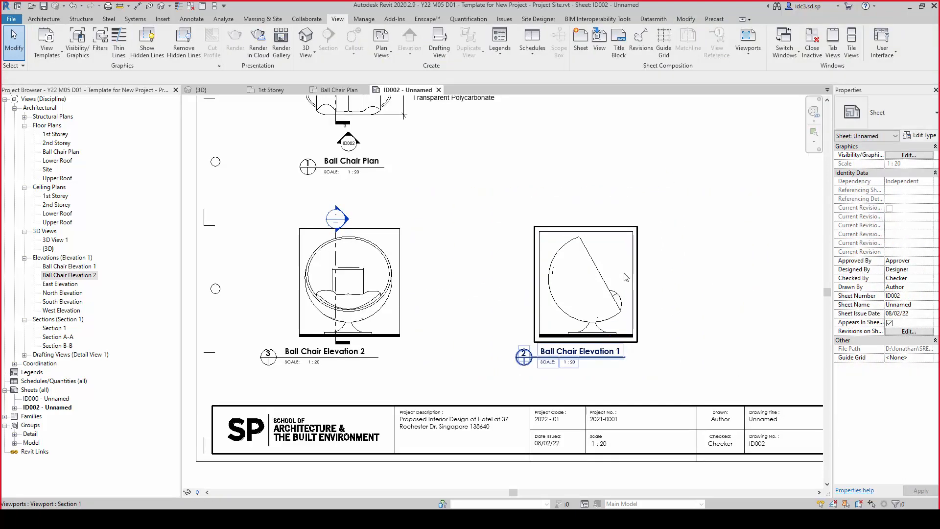
scroll(586, 327, down, 2)
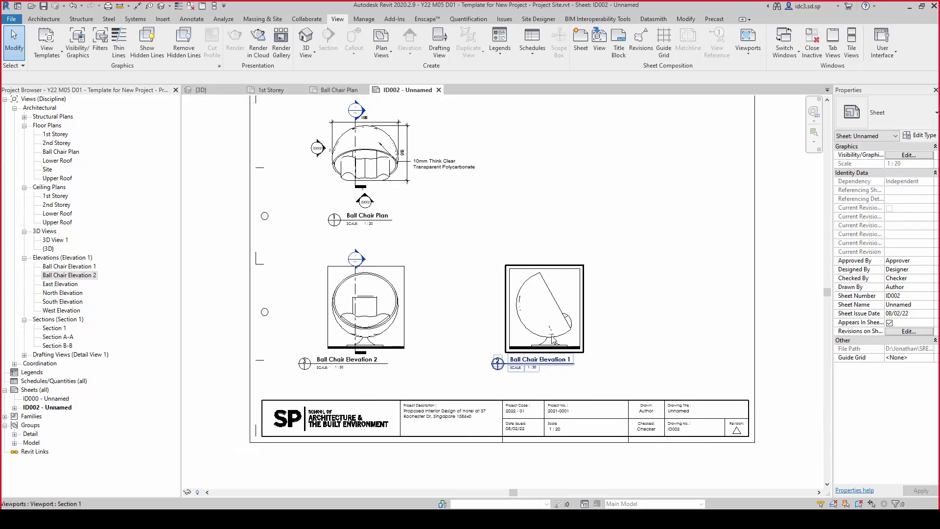
Move the Ball Chair Elevation 1 viewport horizontally, slightly closer to Ball Chair Elevation 2
click(584, 313)
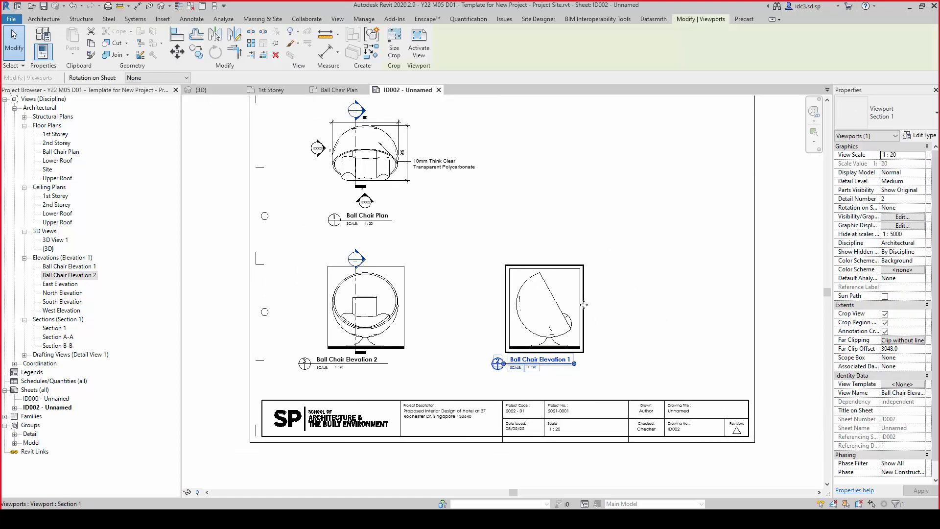
drag(584, 313, 567, 308)
click(611, 236)
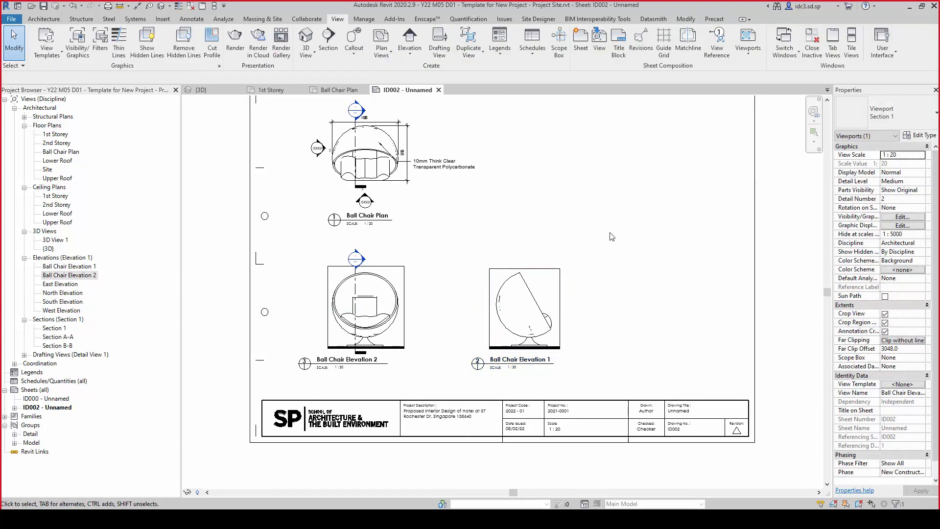
Rename the view Section 1 as Ball Chair Section A-A
scroll(609, 239, down, 2)
middle_drag(602, 253, 627, 265)
scroll(504, 252, up, 2)
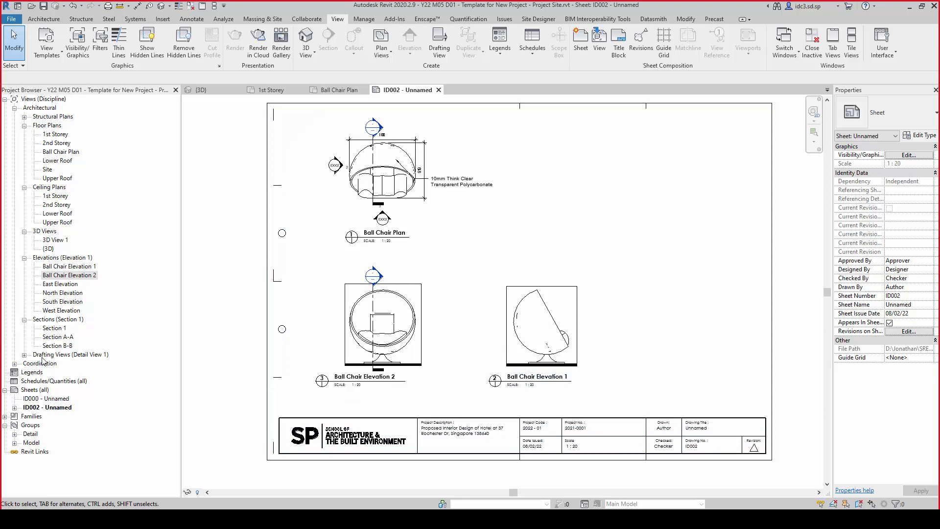
click(61, 330)
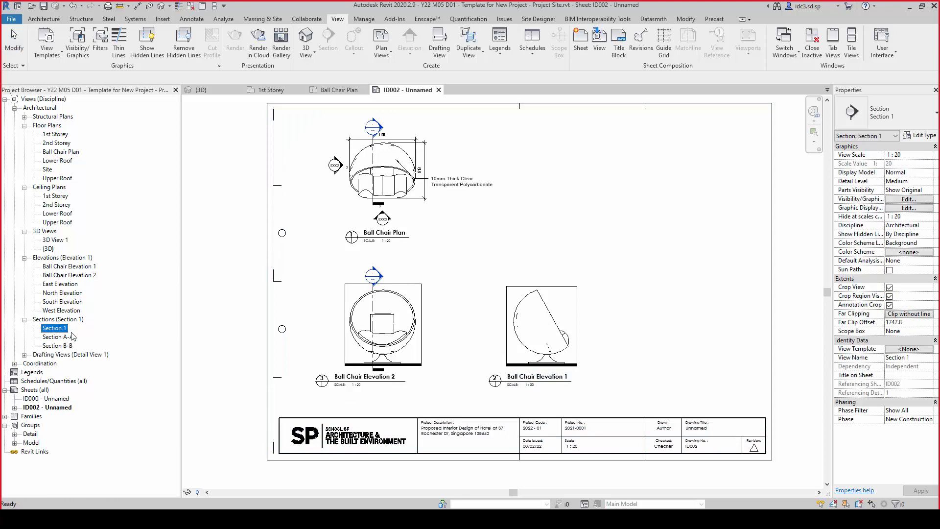
right_click(44, 331)
click(101, 246)
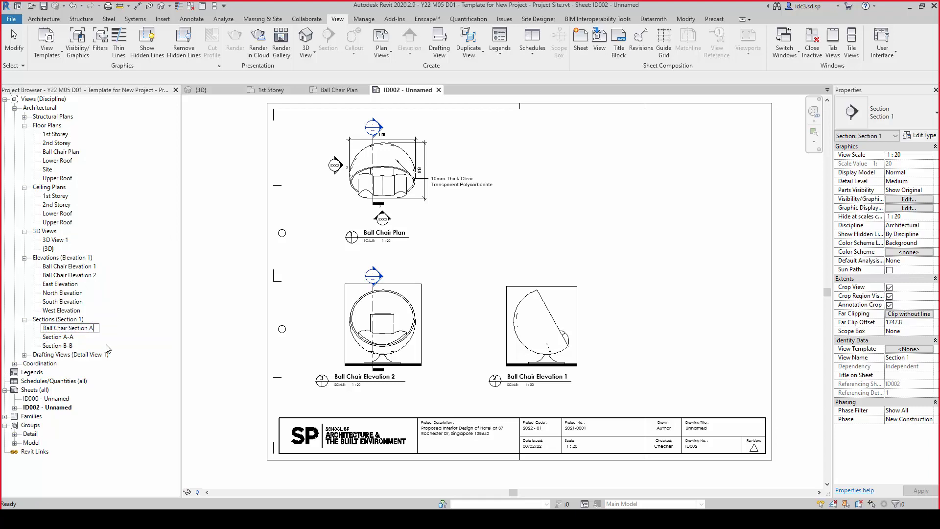
key(Return)
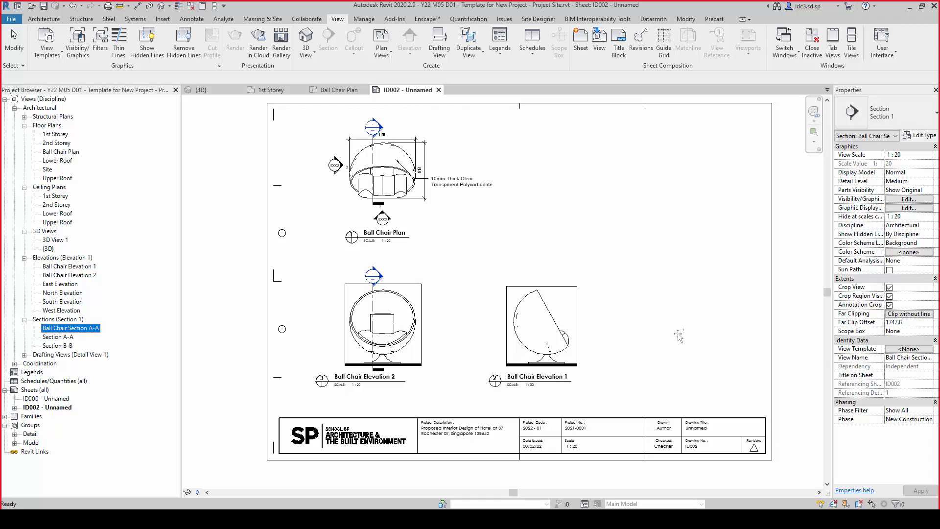
Place the Ball Chair Section A-A view on sheet ID002, beside Ball Chair Elevation 1
drag(70, 328, 668, 312)
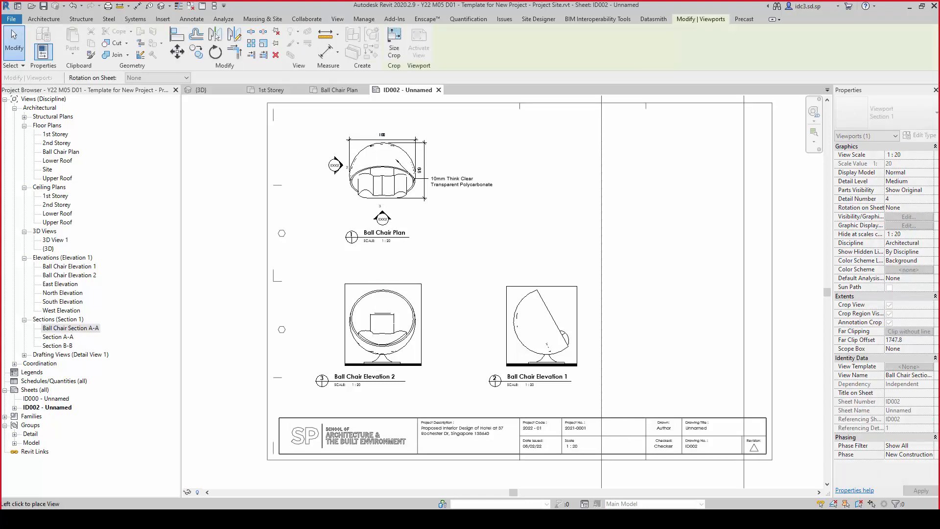
click(680, 313)
scroll(582, 254, down, 4)
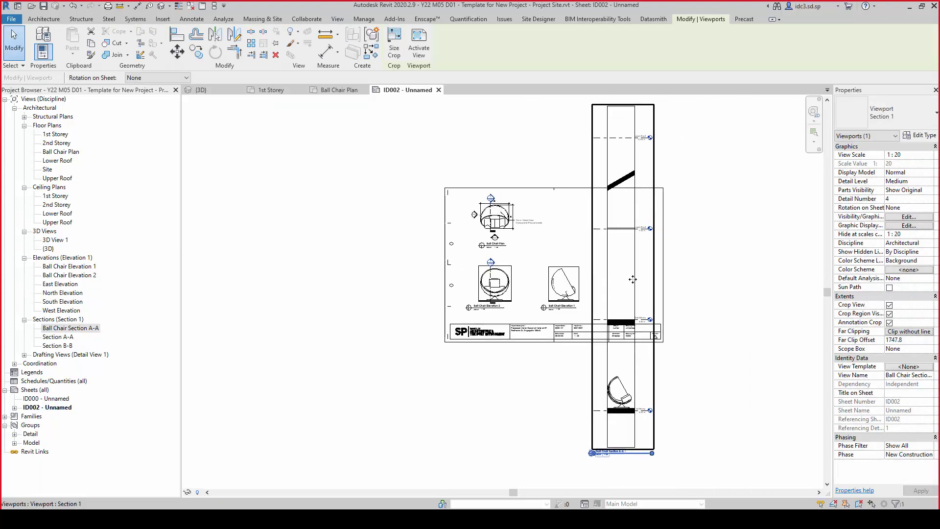
Activate Ball Chair Section A-A and crop it vertically from just above the chair down to the floor slab
double_click(626, 276)
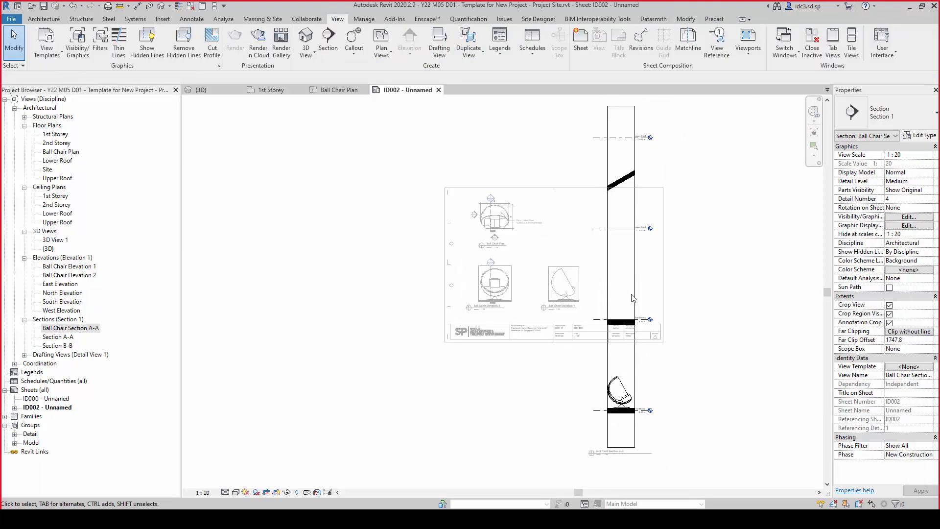
click(625, 112)
drag(622, 107, 627, 374)
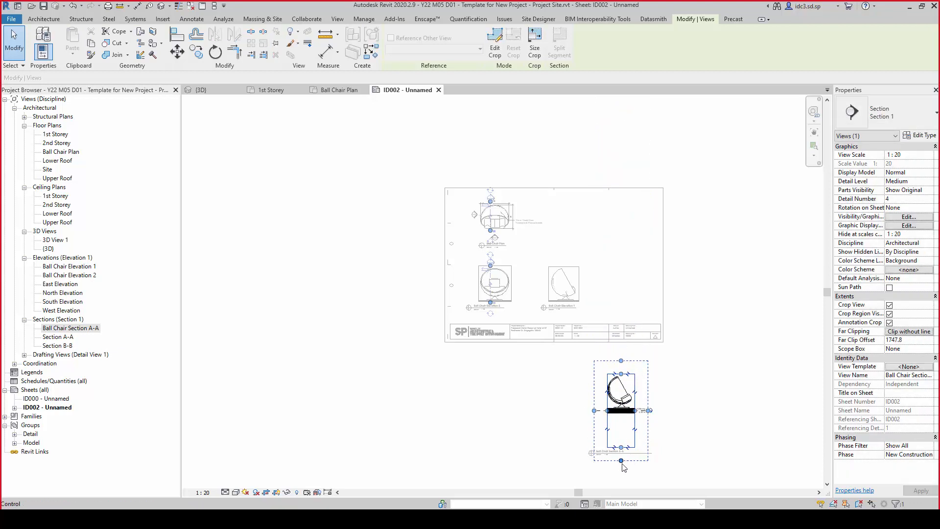
scroll(623, 465, up, 6)
drag(619, 409, 620, 205)
scroll(516, 266, down, 6)
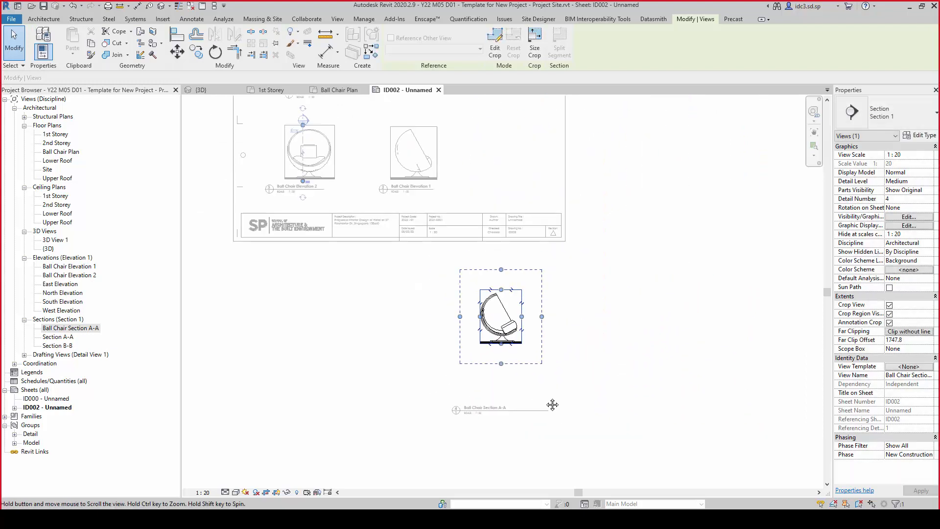
Widen the annotation crop of Ball Chair Section A-A on both sides of the chair and deactivate the view
middle_drag(552, 405, 570, 410)
scroll(519, 362, up, 3)
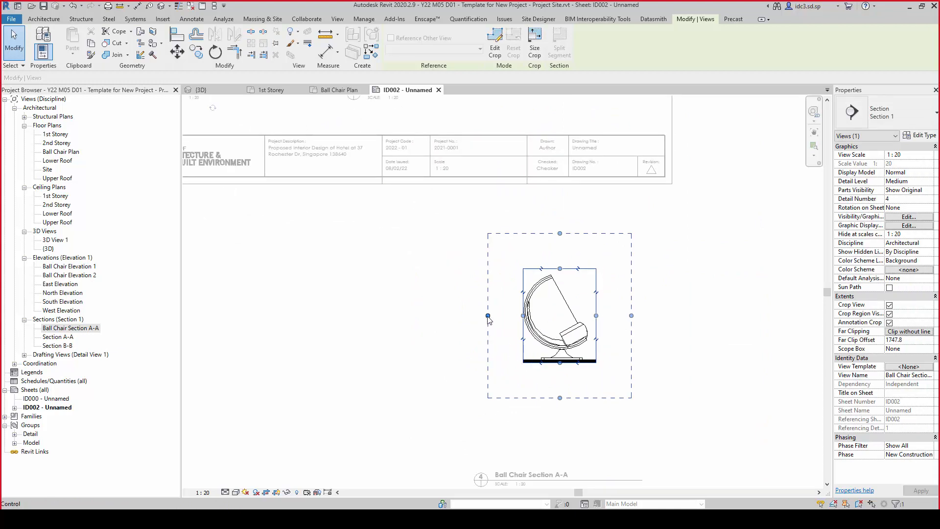
drag(488, 316, 426, 315)
drag(631, 315, 686, 316)
double_click(754, 332)
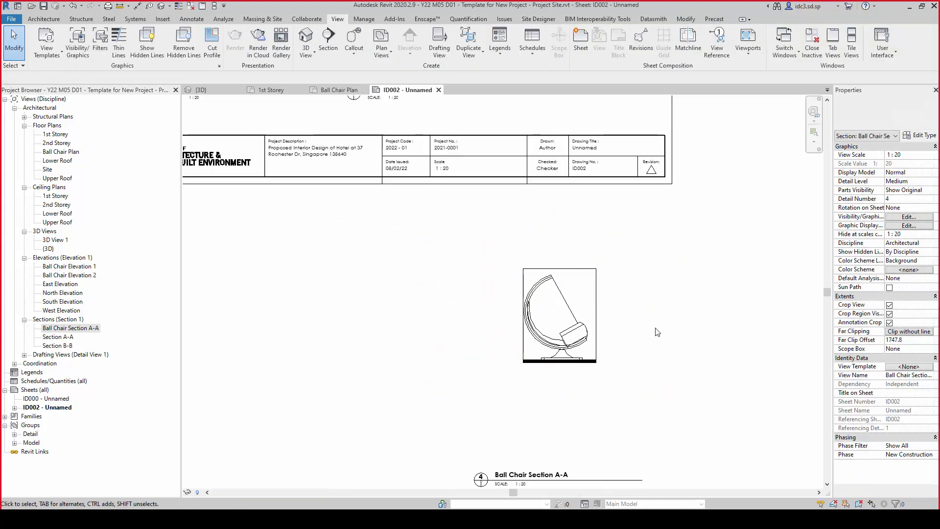
Move the Ball Chair Section A-A viewport onto the sheet beside Ball Chair Elevation 1, with their floor slabs level
scroll(593, 406, down, 2)
click(599, 355)
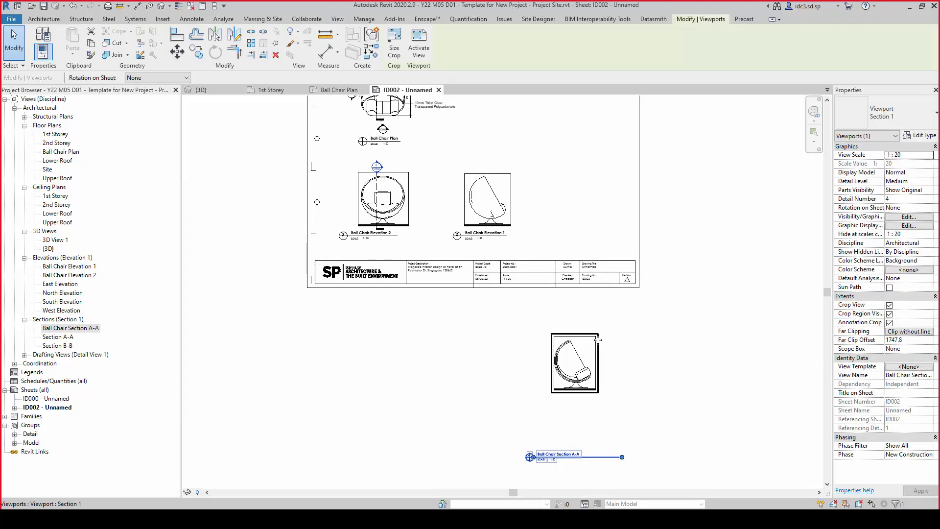
drag(598, 355, 603, 191)
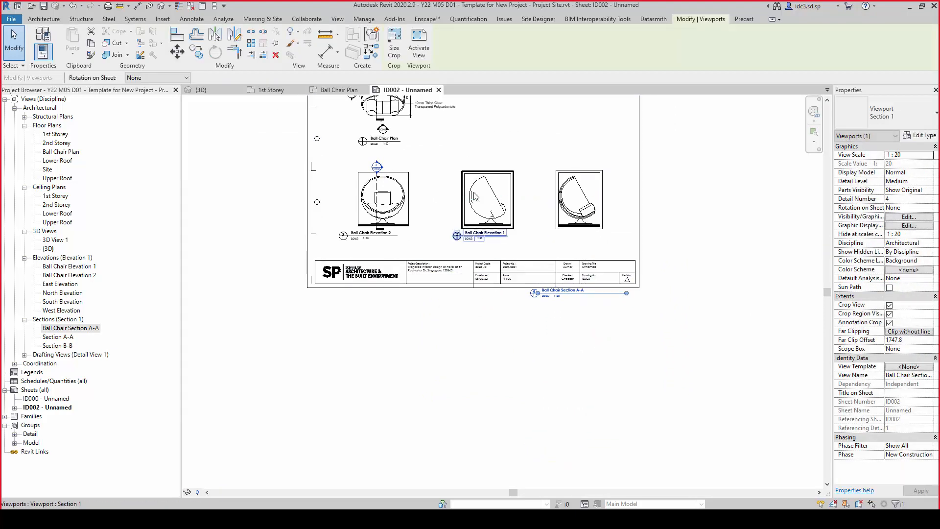
scroll(601, 199, up, 3)
scroll(601, 200, up, 1)
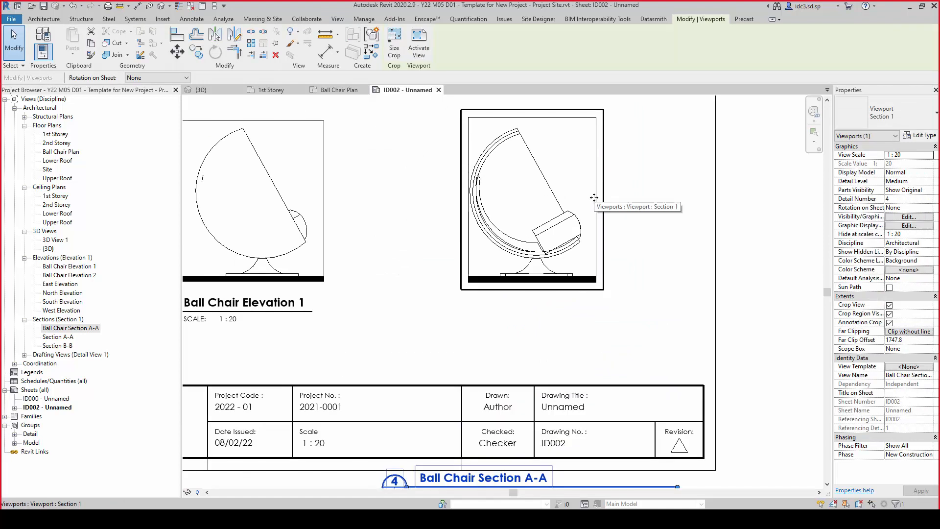
drag(594, 198, 609, 205)
click(673, 351)
scroll(675, 352, down, 4)
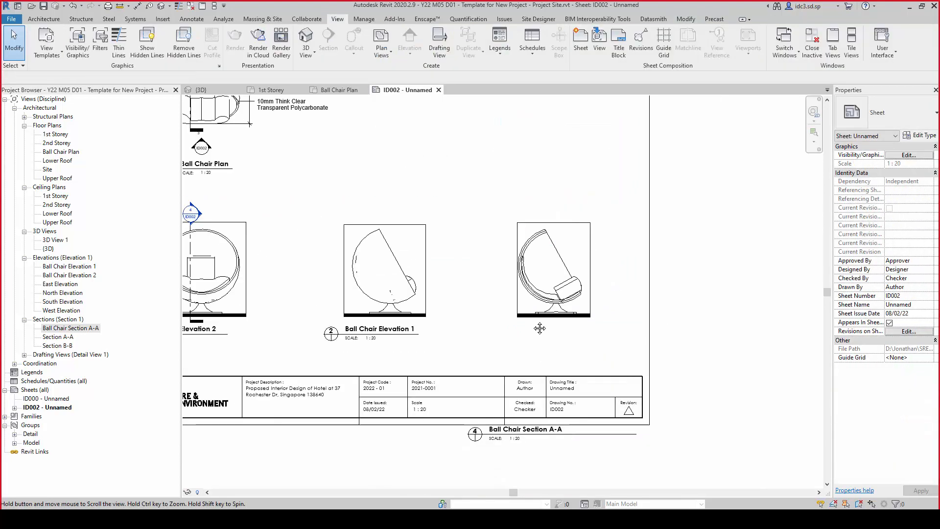
Move the Ball Chair Section A-A title beneath its viewport, level with the Elevation 1 title, and shorten its title line
drag(502, 401, 542, 291)
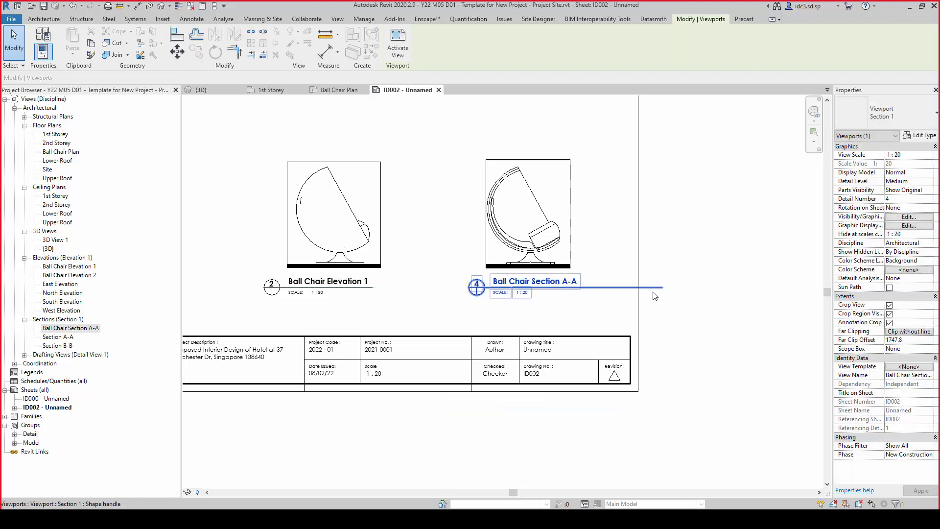
click(573, 253)
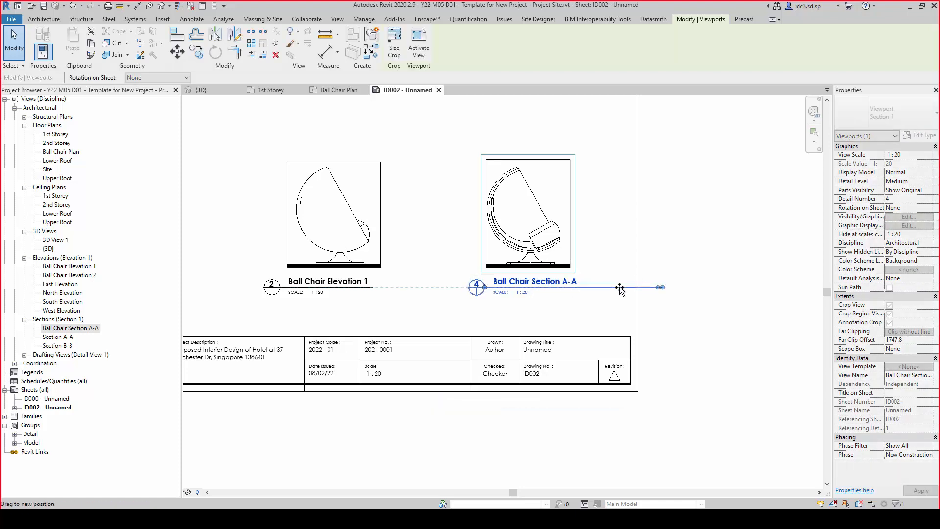
drag(588, 289, 589, 288)
click(583, 321)
Activate Ball Chair Section A-A, extend its crop region slightly outward behind the curved back of the shell, and deactivate the view
scroll(583, 321, down, 5)
middle_drag(497, 284, 493, 338)
scroll(493, 338, up, 6)
scroll(519, 341, down, 2)
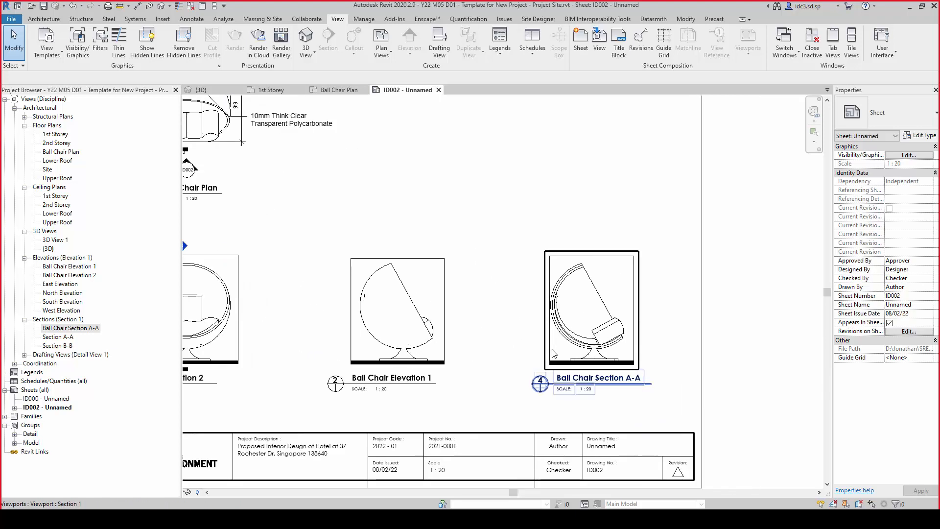
scroll(553, 353, up, 6)
scroll(656, 328, down, 3)
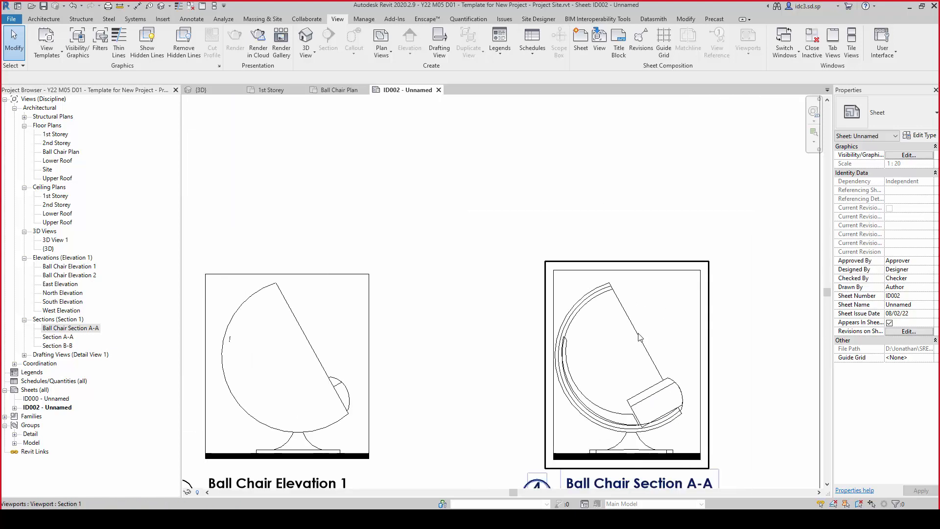
scroll(631, 340, down, 3)
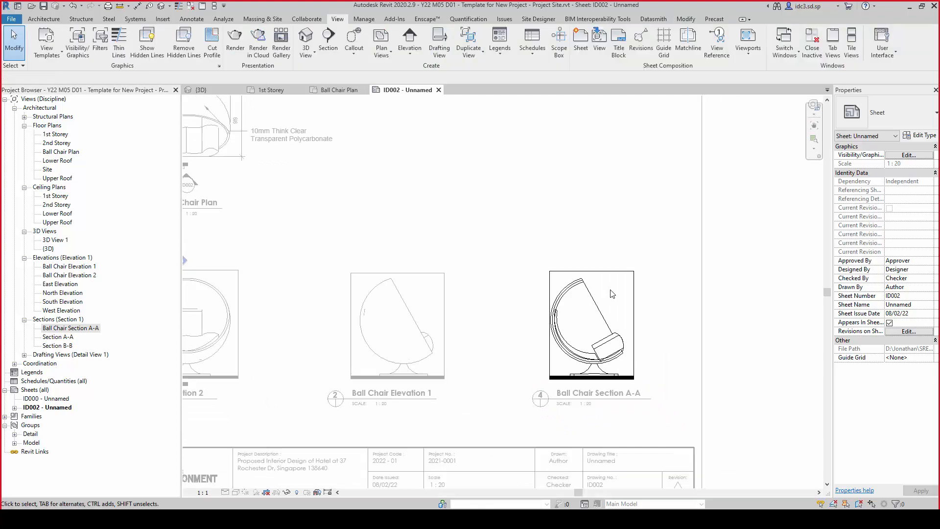
click(559, 337)
click(550, 342)
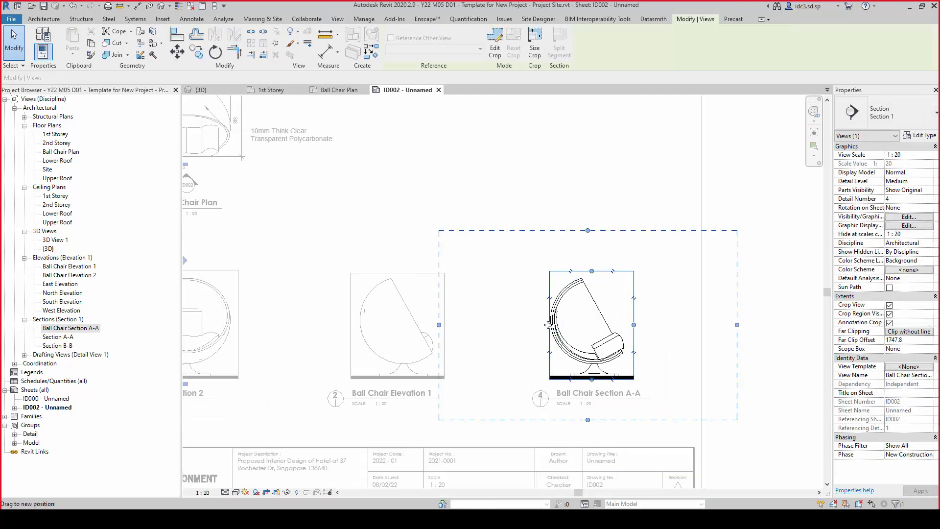
drag(548, 324, 542, 325)
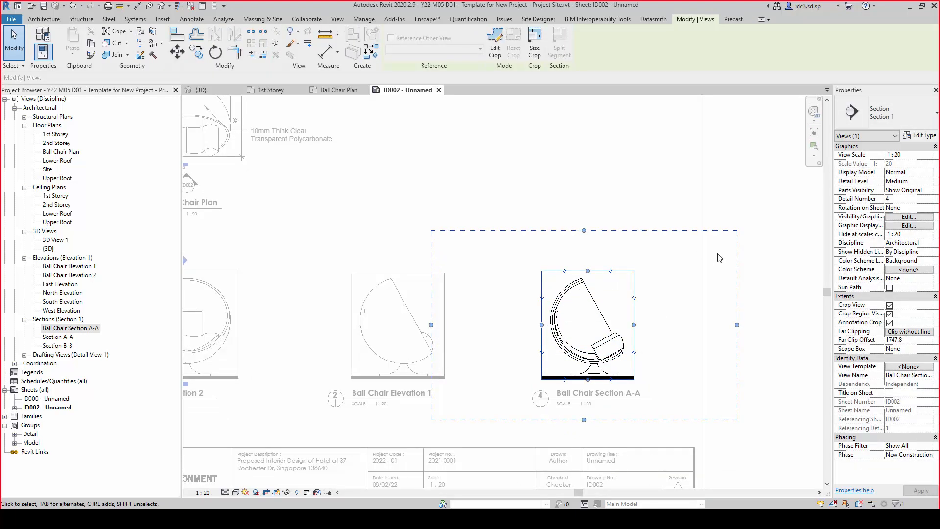
double_click(769, 292)
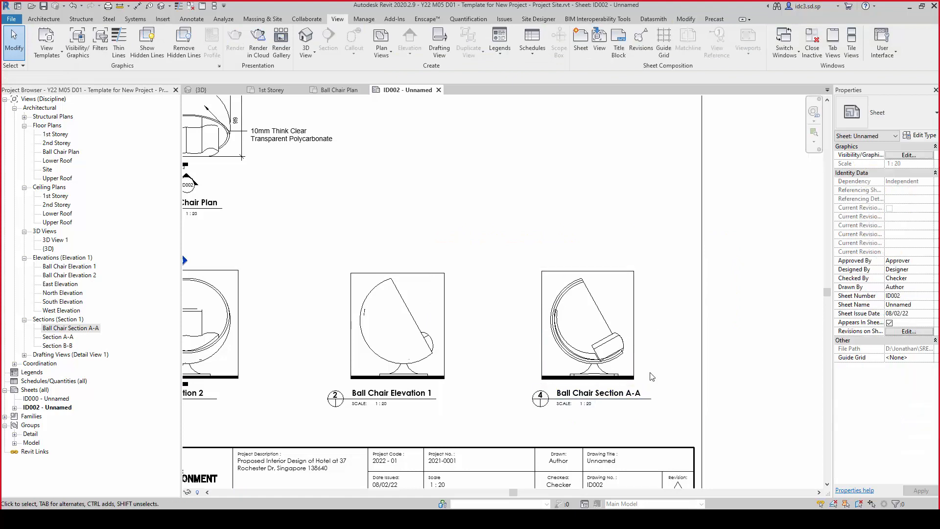
Examine where the seat cushion meets the shell in the section, and open the Ball Chair Section A-A view at that junction
scroll(596, 322, up, 4)
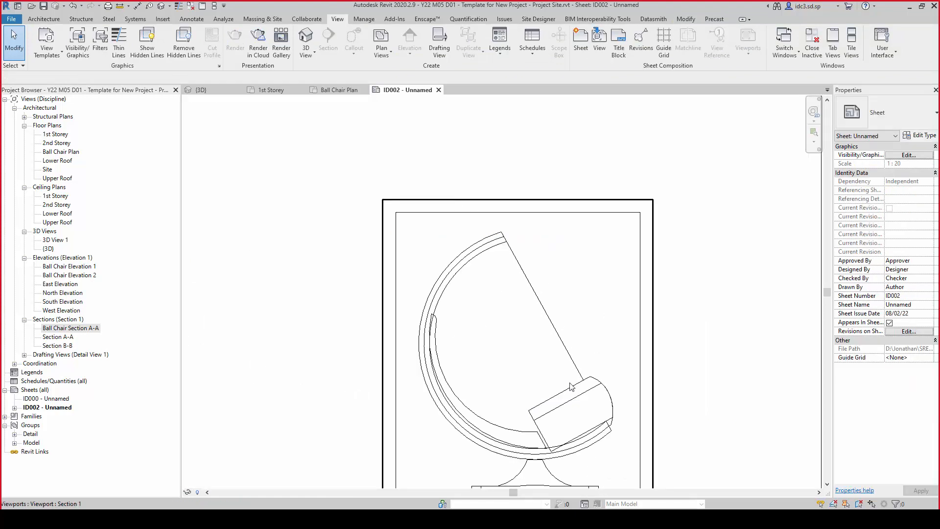
scroll(582, 375, down, 3)
scroll(593, 361, up, 4)
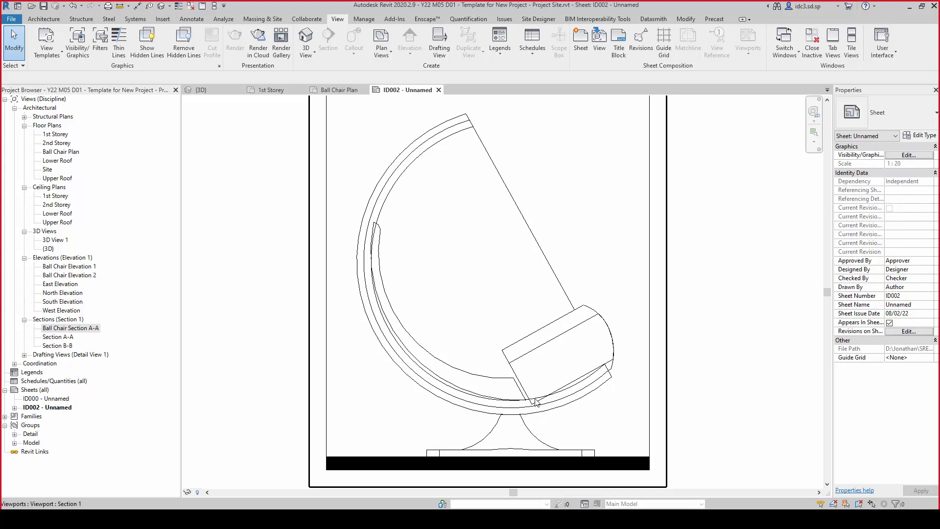
scroll(536, 402, up, 5)
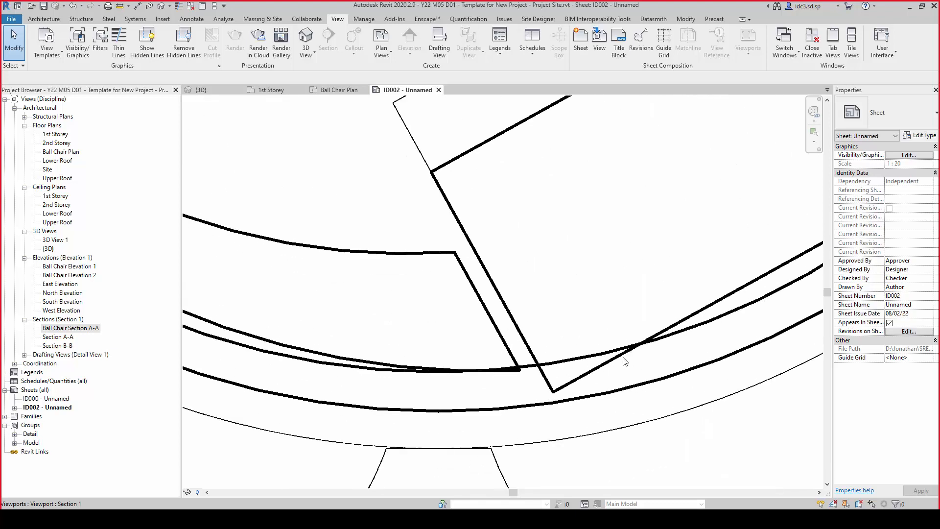
scroll(582, 373, down, 4)
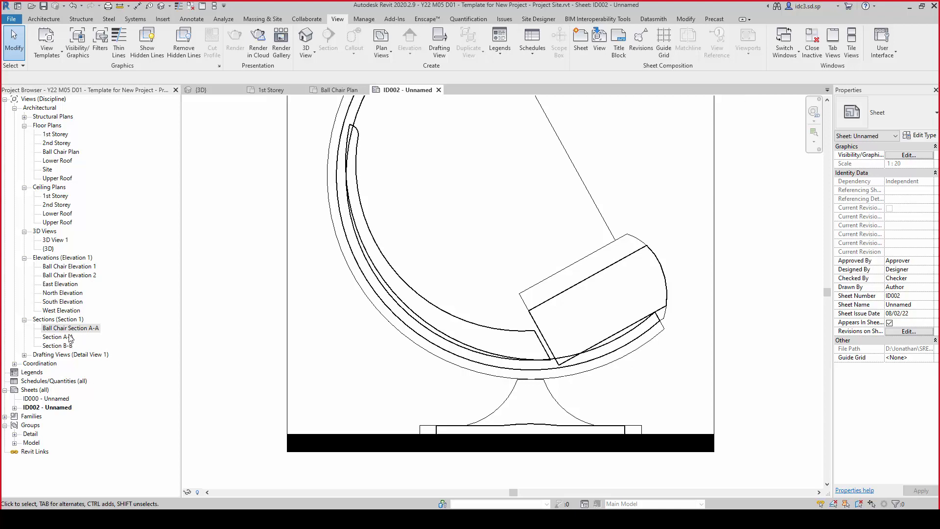
click(70, 330)
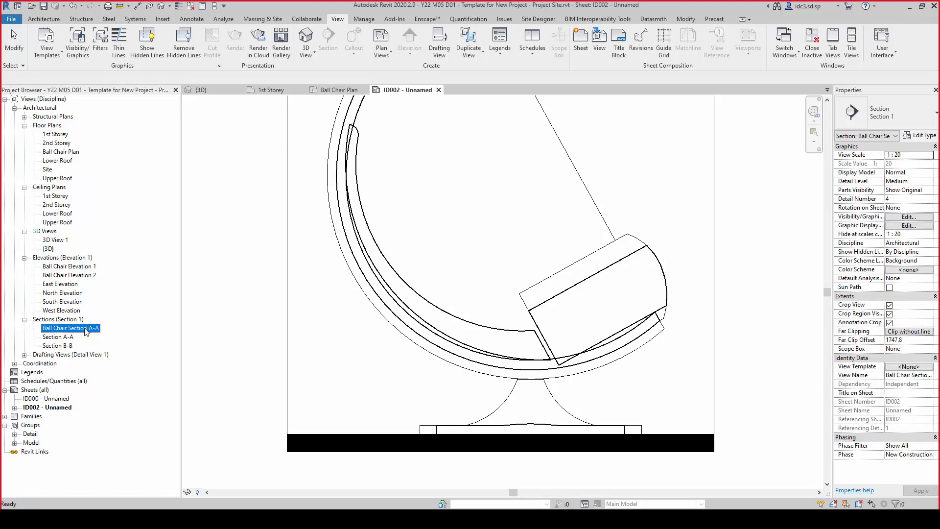
double_click(74, 329)
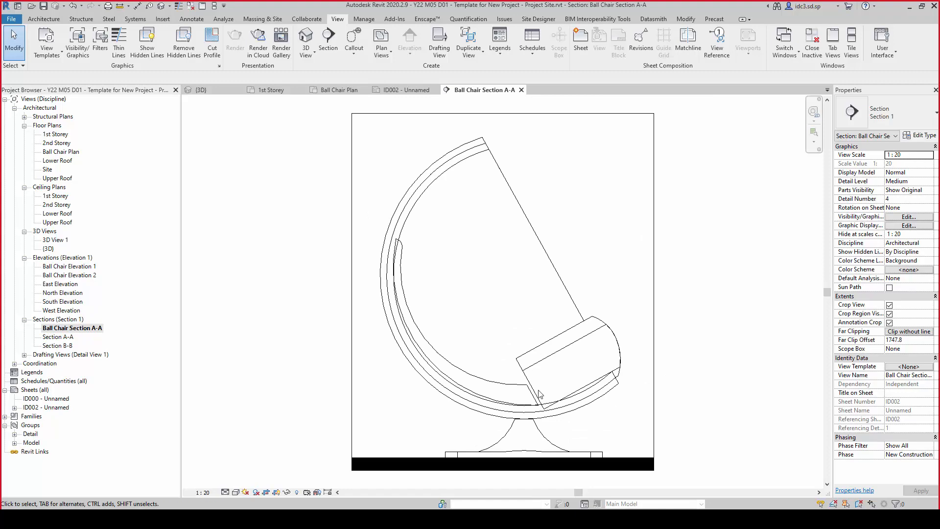
scroll(538, 393, up, 5)
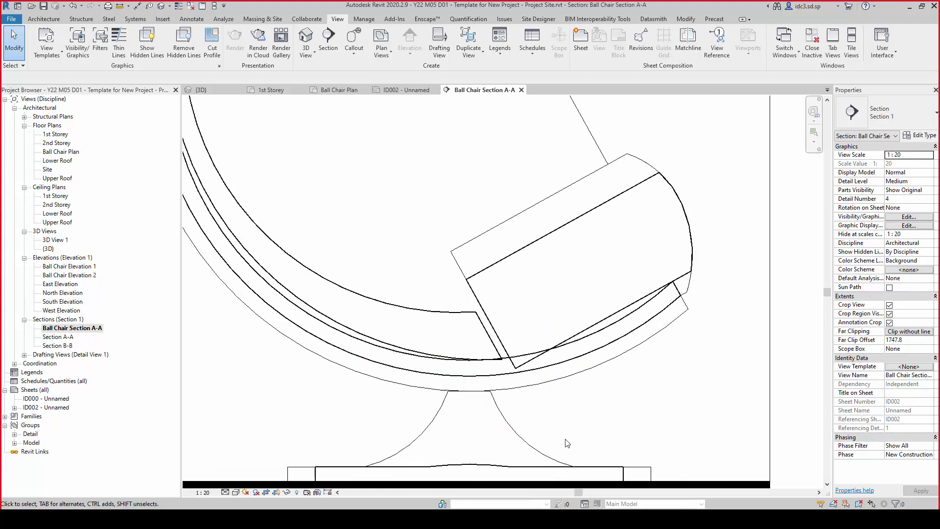
Start a masking region with invisible lines and sketch a short first edge across the cushion's side line, just below the shell's inner curve
click(194, 20)
click(274, 54)
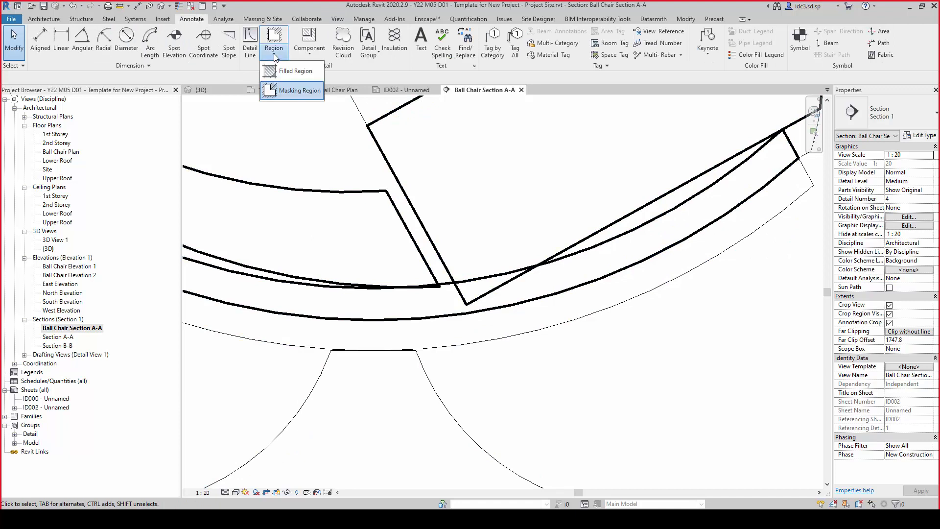
click(289, 91)
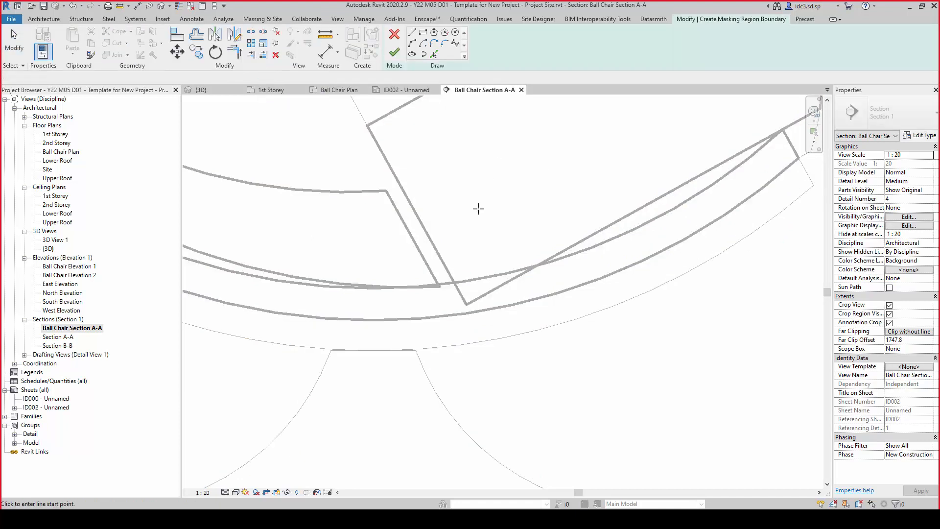
scroll(457, 273, up, 5)
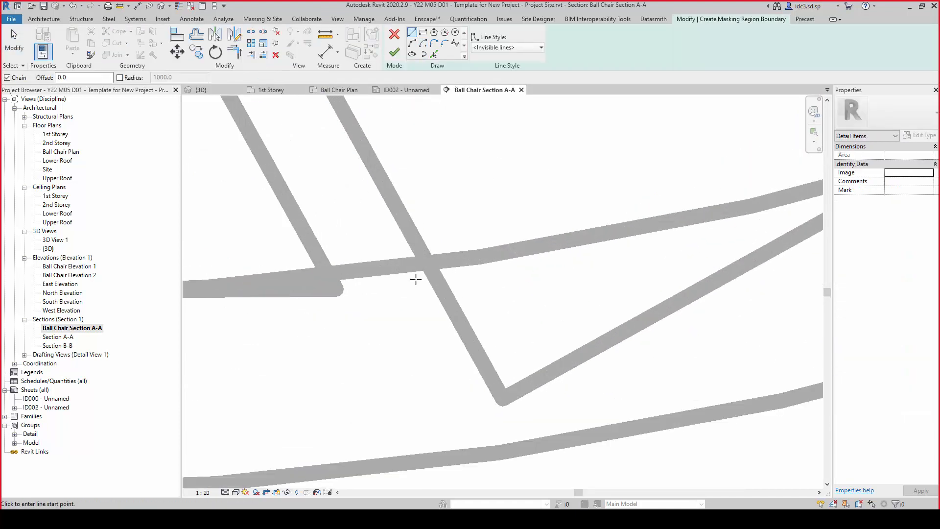
scroll(431, 264, up, 3)
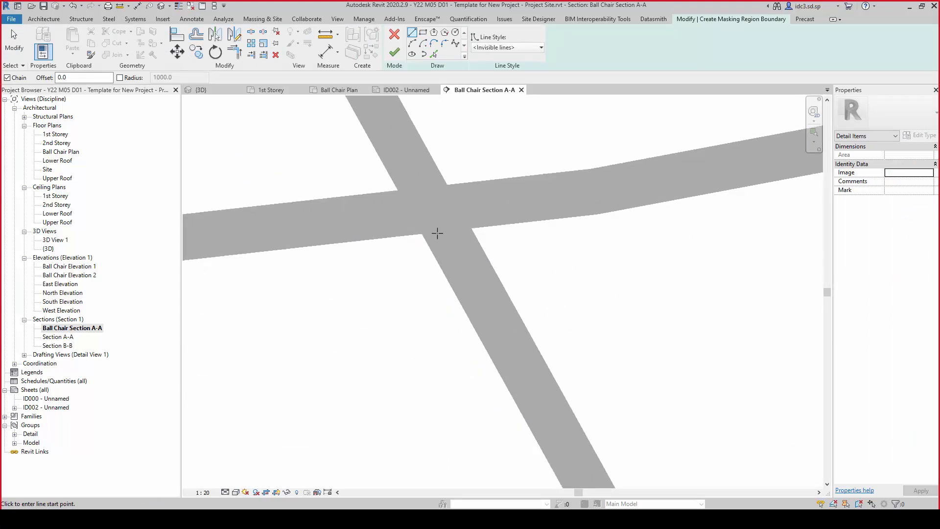
click(391, 238)
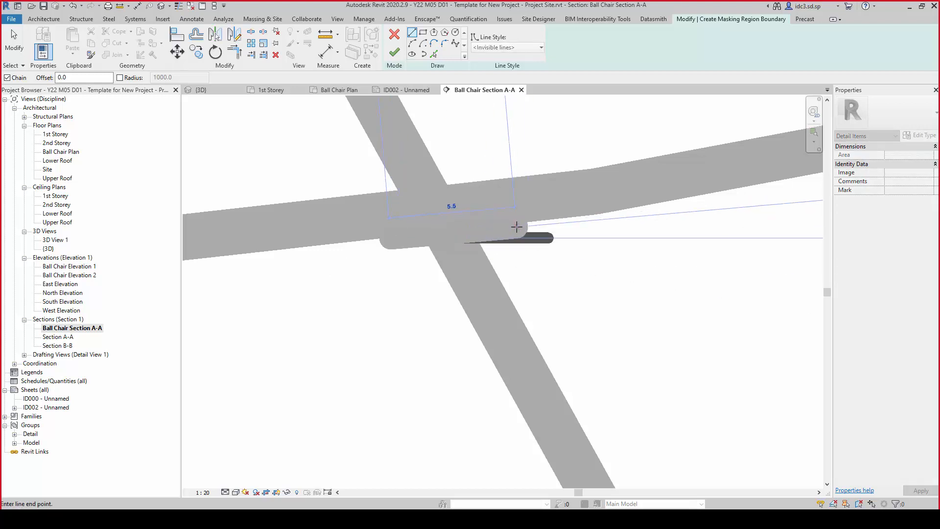
click(517, 227)
Continue the masking boundary just under the shell's inner curve to where the cushion's underside crosses it
scroll(655, 235, down, 2)
middle_drag(777, 248, 489, 294)
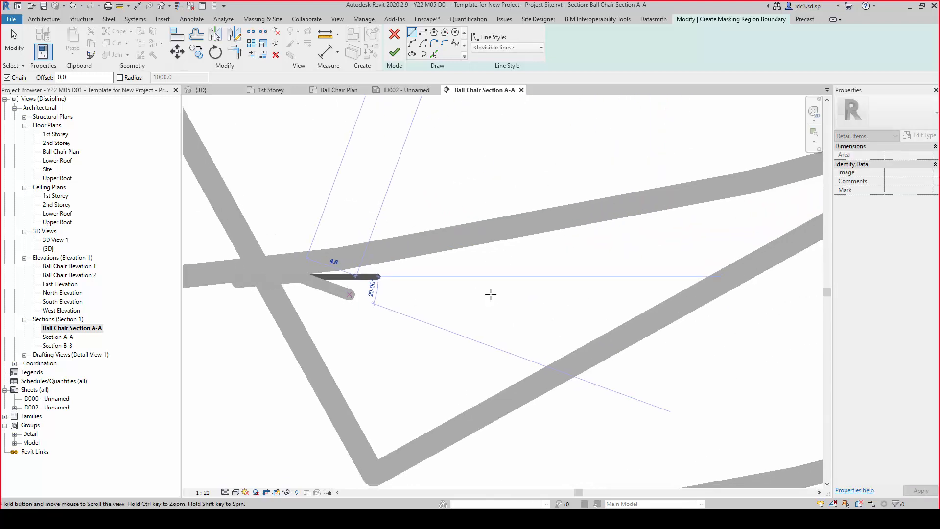
click(659, 239)
middle_drag(733, 218, 346, 317)
scroll(558, 228, up, 5)
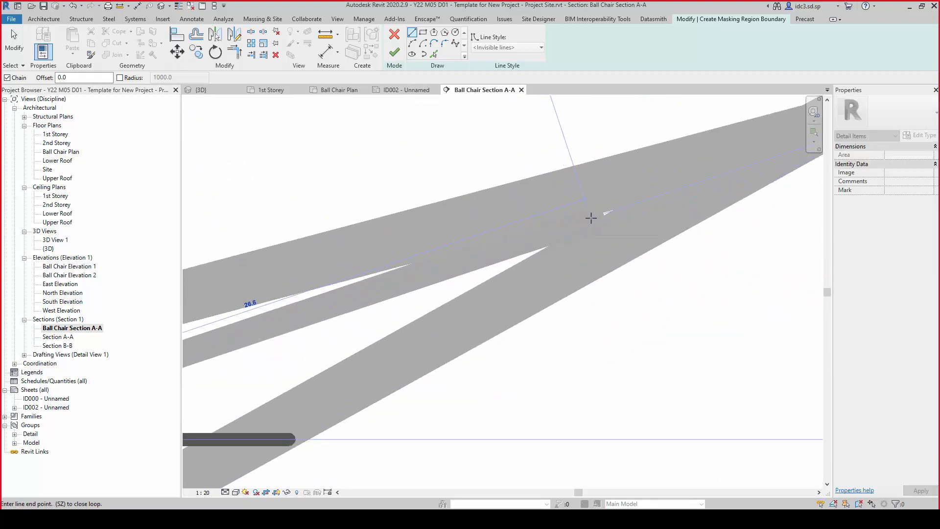
click(591, 219)
middle_drag(643, 247, 277, 361)
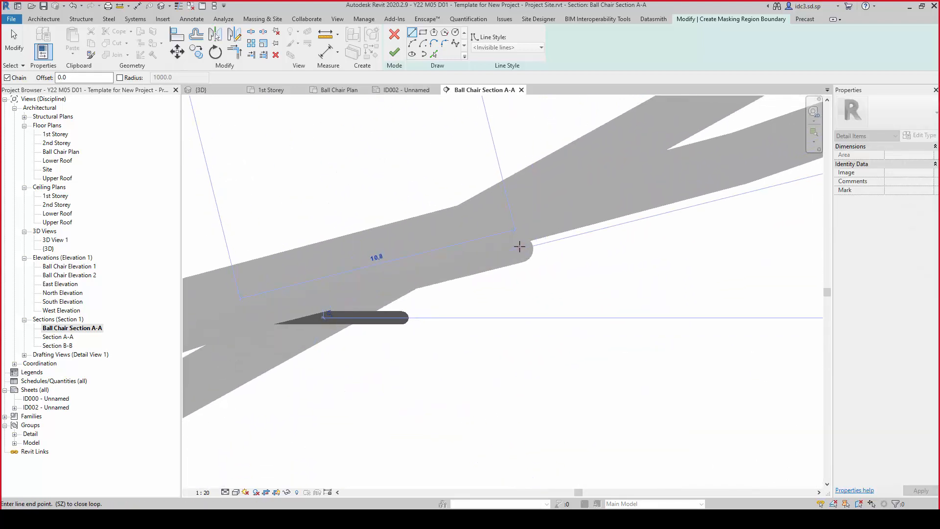
click(521, 244)
Close the masking boundary around the cushion corner protruding into the shell and finish the masking region
scroll(548, 328, down, 5)
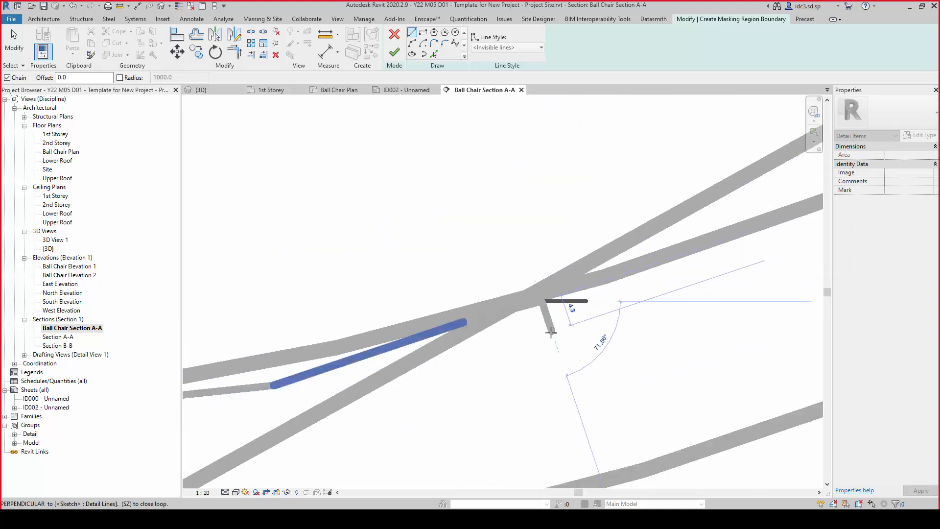
click(475, 397)
mouse_move(401, 431)
middle_down()
mouse_move(571, 352)
mouse_move(426, 380)
mouse_move(447, 386)
middle_up()
click(401, 373)
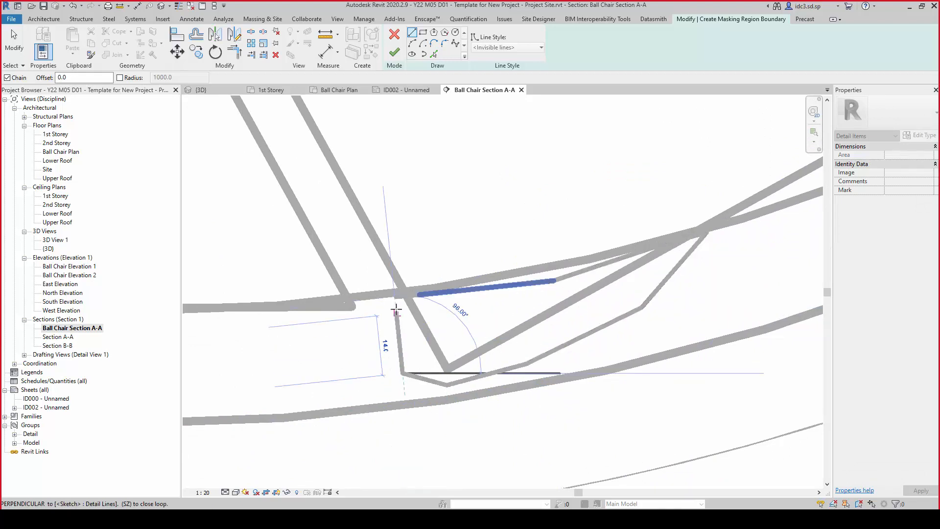
click(396, 297)
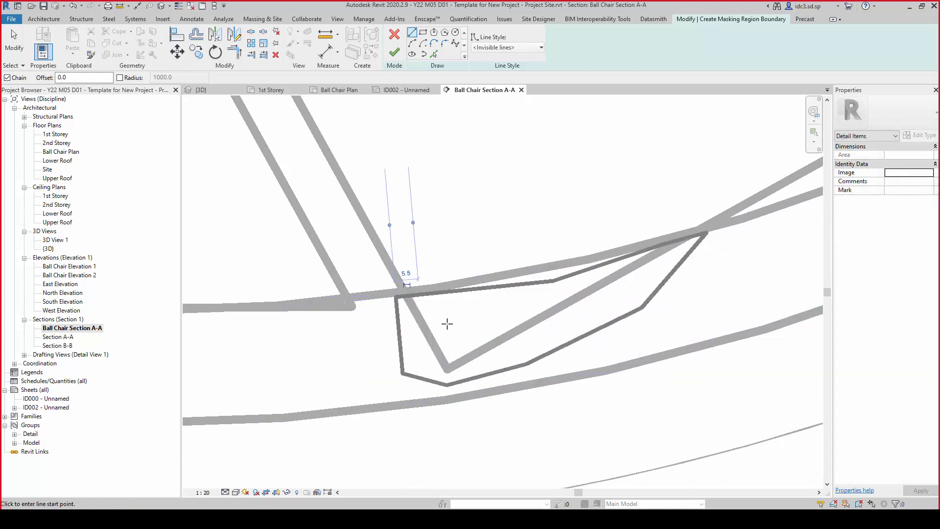
click(396, 53)
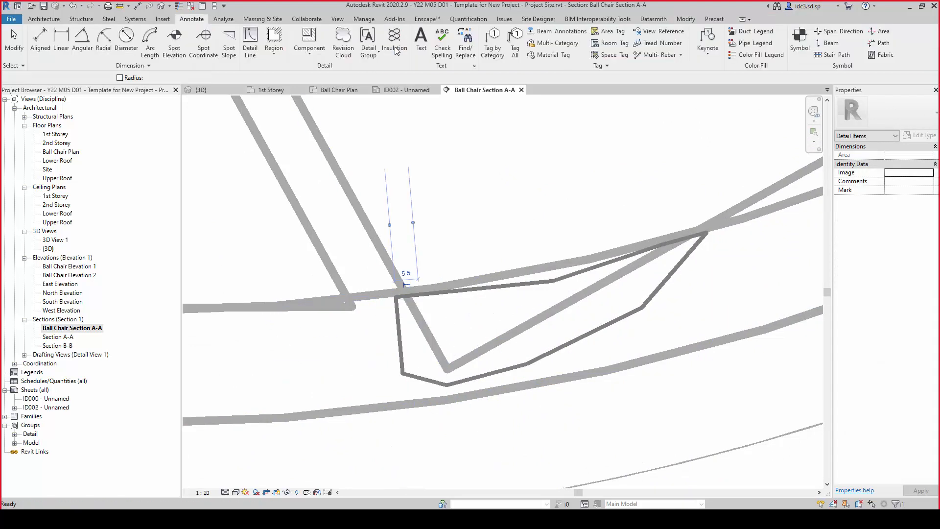
click(553, 214)
Examine the masked cushion corner and the rest of the ball chair section
scroll(608, 257, down, 6)
middle_drag(637, 304, 535, 343)
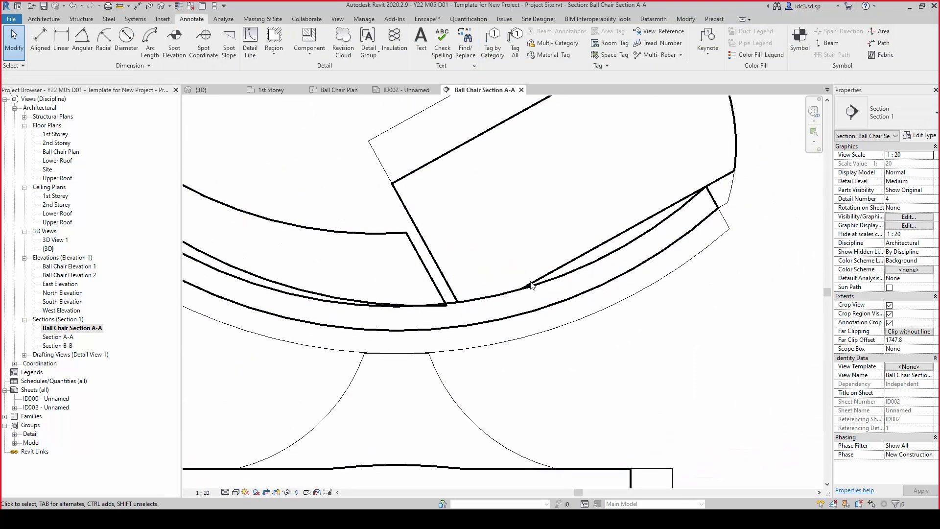
scroll(678, 273, down, 2)
middle_drag(477, 341, 308, 367)
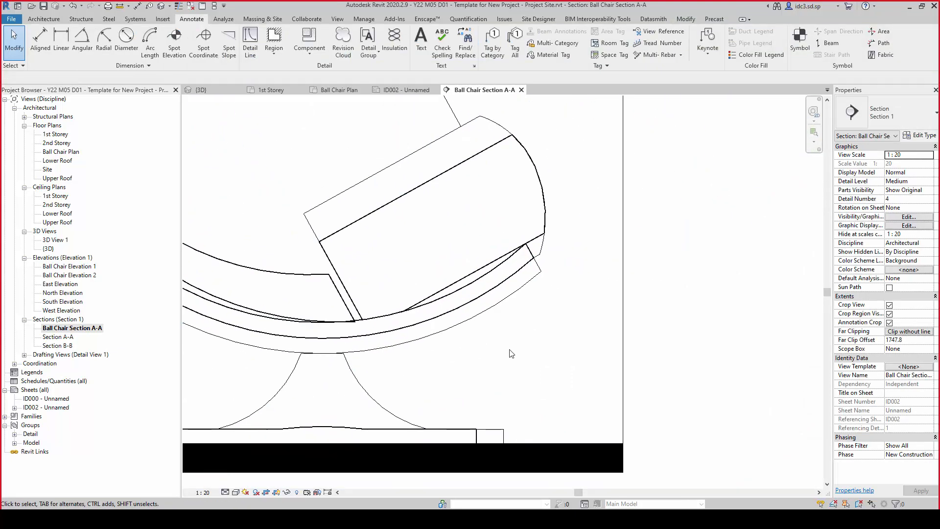
scroll(539, 348, down, 3)
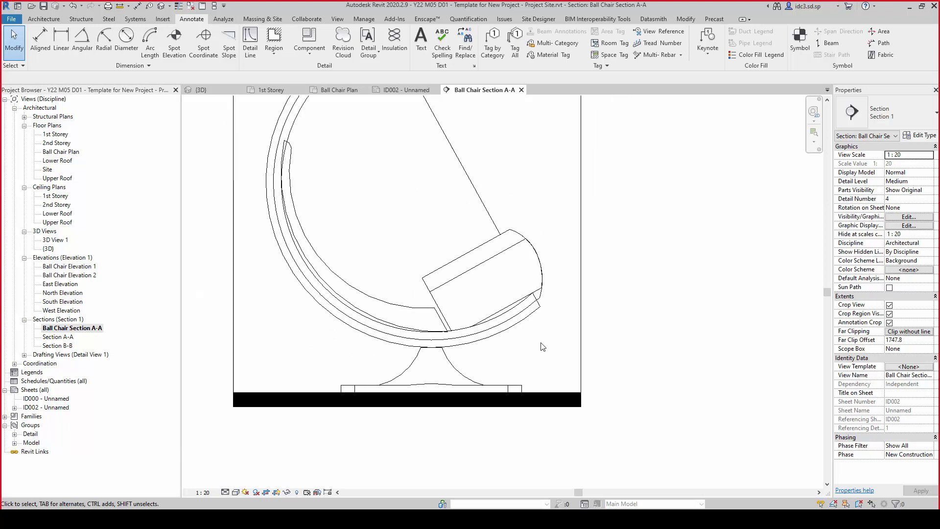
scroll(542, 360, down, 1)
scroll(540, 360, down, 1)
Start a filled region over the seat cushion and set its boundary line style to 0.3mm Line
scroll(533, 361, up, 6)
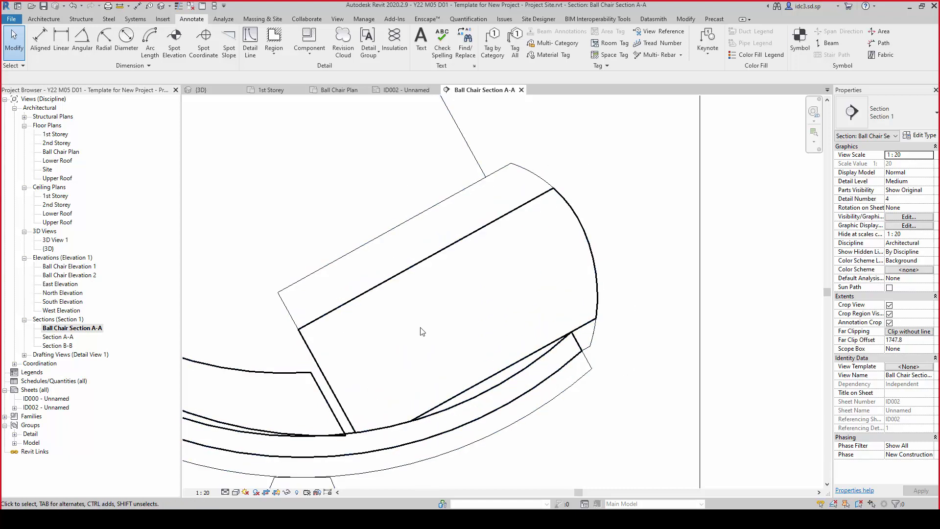
click(282, 62)
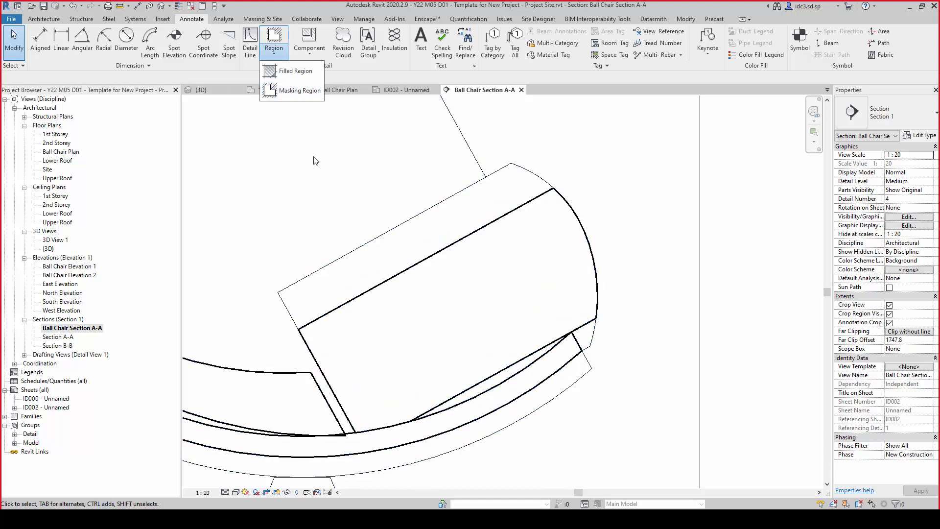
click(299, 73)
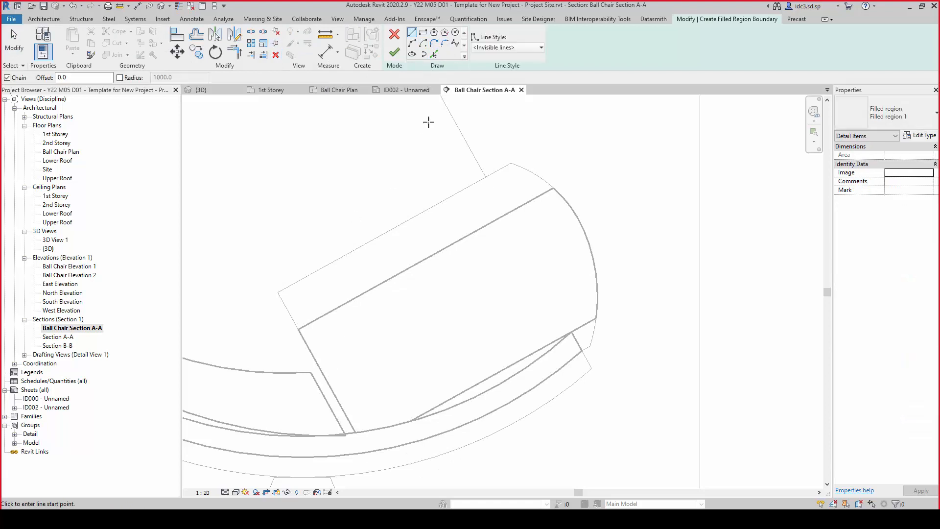
click(512, 48)
scroll(520, 158, down, 4)
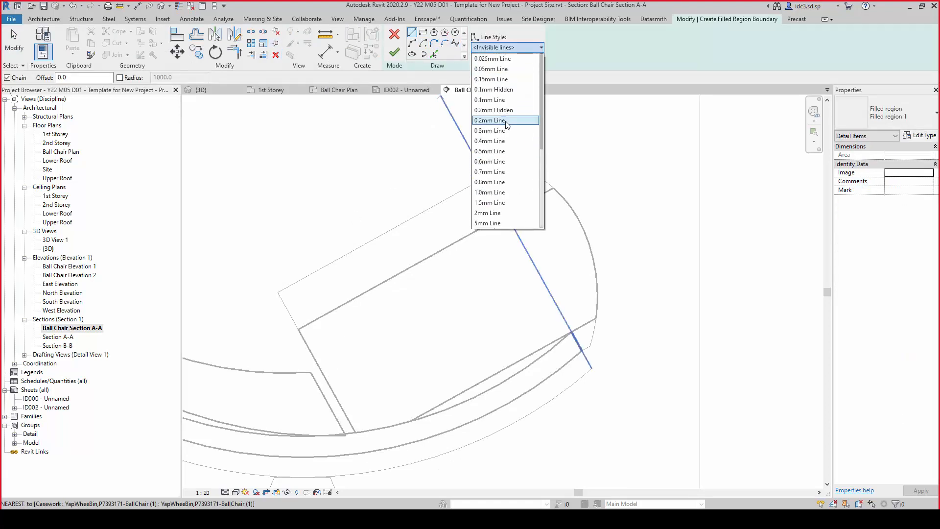
click(512, 131)
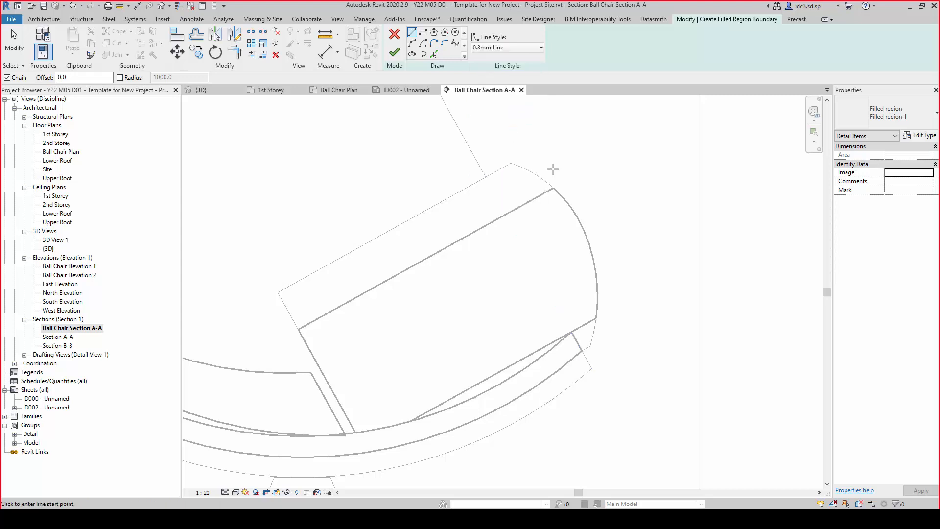
Trace straight filled-region edges from the cushion's lower inner corner up its side and along its upper edge to the rounded end
scroll(355, 438, up, 5)
click(357, 420)
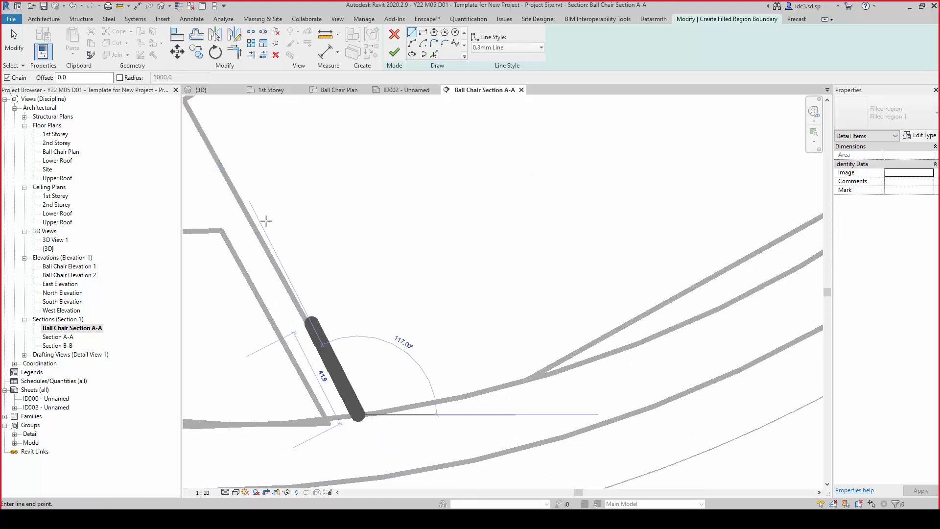
scroll(293, 269, down, 3)
middle_drag(294, 269, 348, 343)
scroll(389, 399, up, 1)
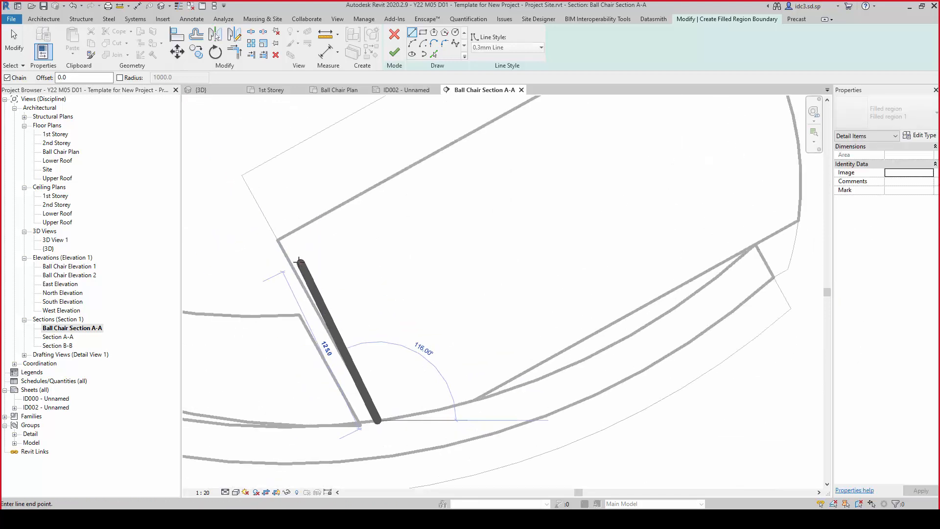
click(279, 241)
scroll(464, 298, up, 4)
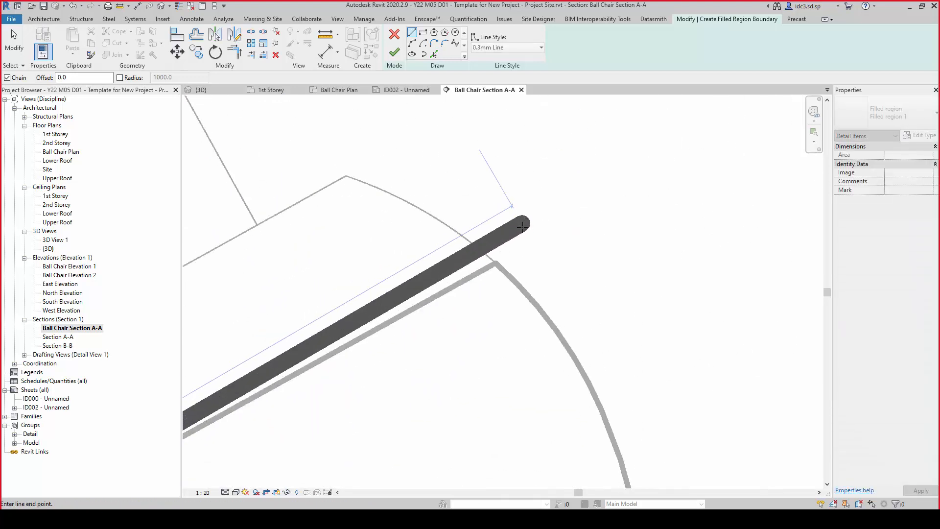
click(497, 263)
Trace the cushion's rounded end with an arc through three points, ending at the cushion's underside
scroll(543, 376, down, 3)
middle_drag(542, 377, 449, 221)
click(414, 44)
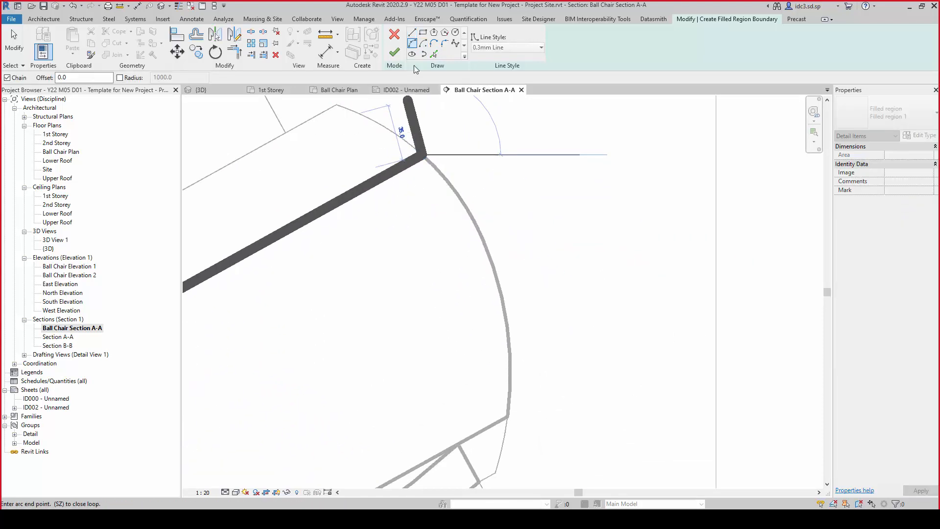
click(507, 419)
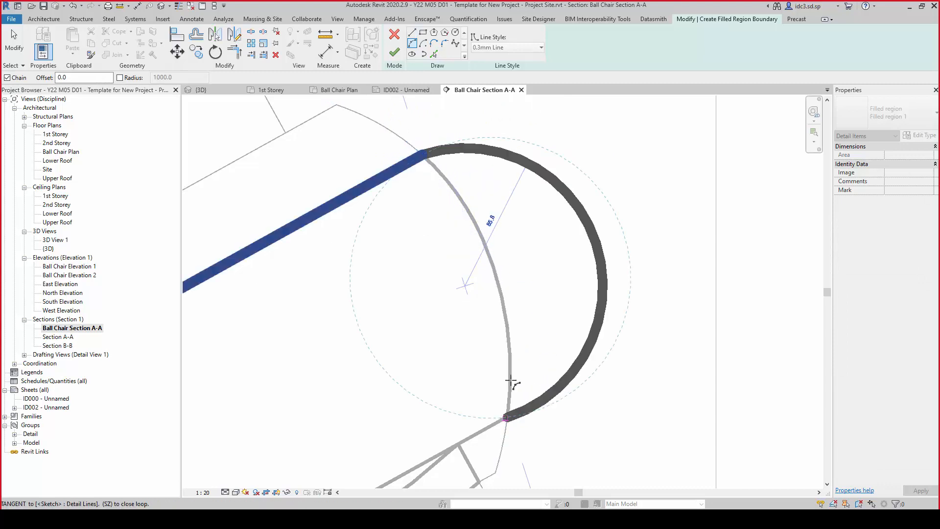
click(501, 282)
scroll(655, 237, down, 2)
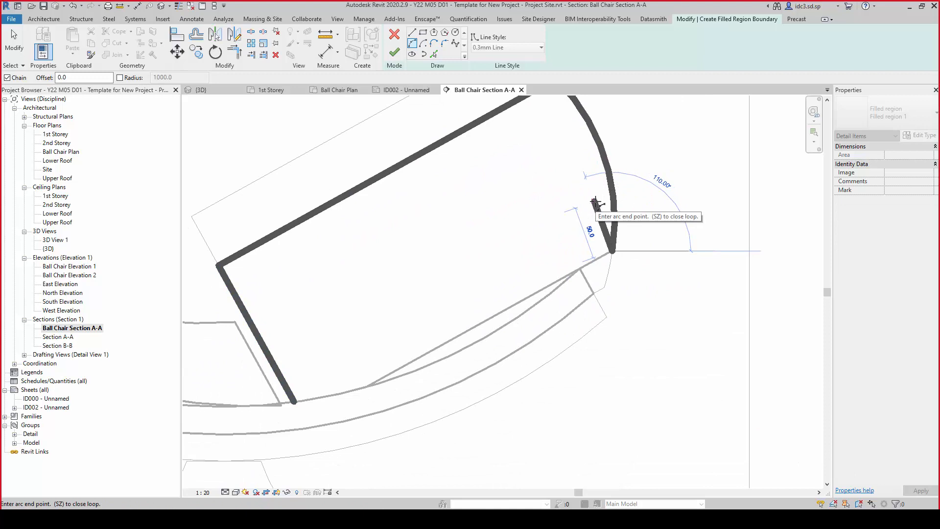
Add a straight boundary line along the cushion's underside from the arc's lower end to the shell's inner end corner
key(l)
key(i)
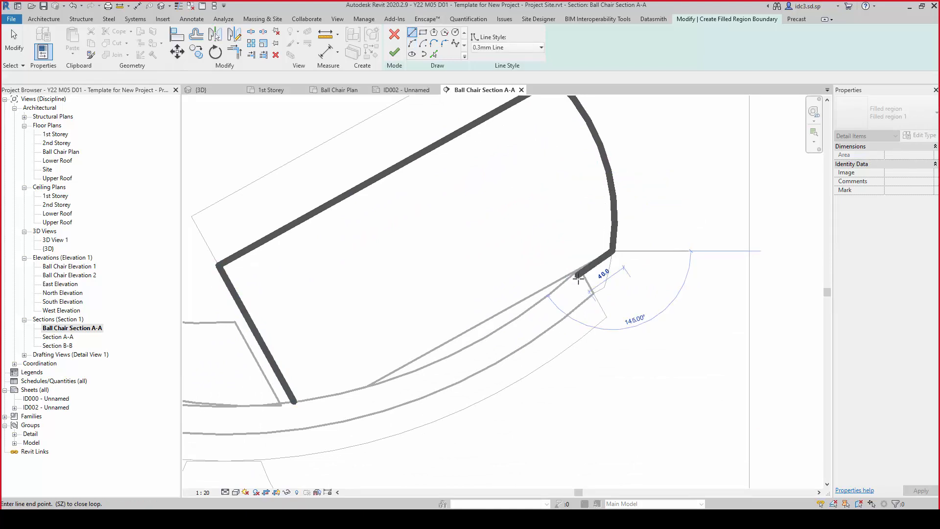
scroll(578, 277, up, 5)
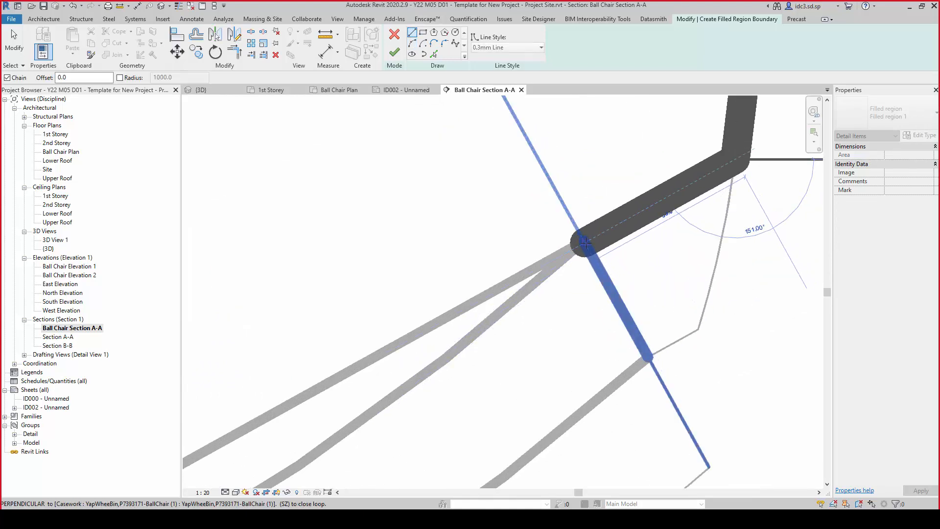
scroll(558, 249, down, 5)
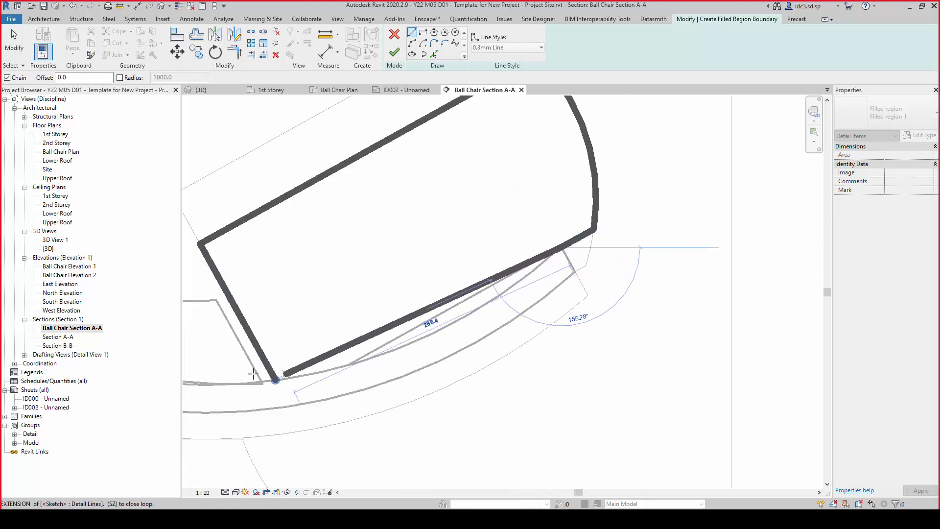
Close the filled-region boundary with an arc of about 504 mm radius along the shell's inner curve to the cushion's lower corner
click(412, 44)
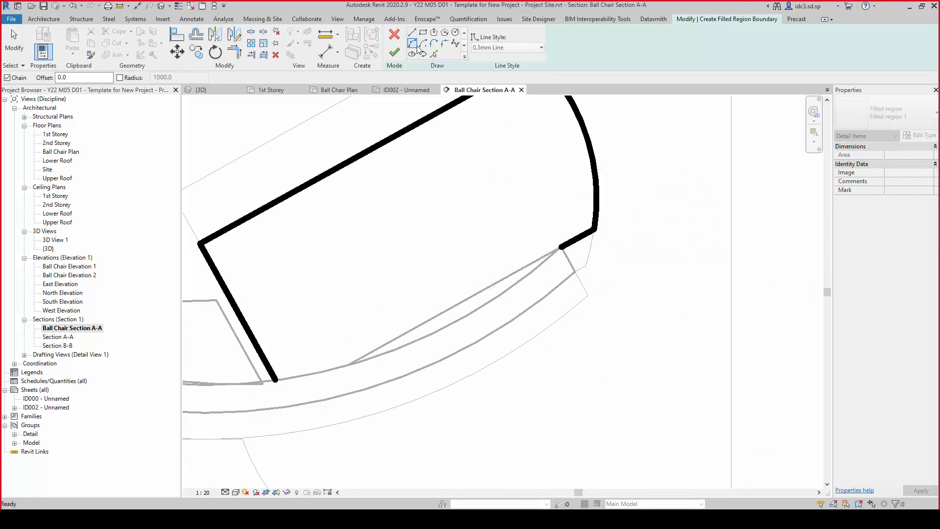
click(561, 247)
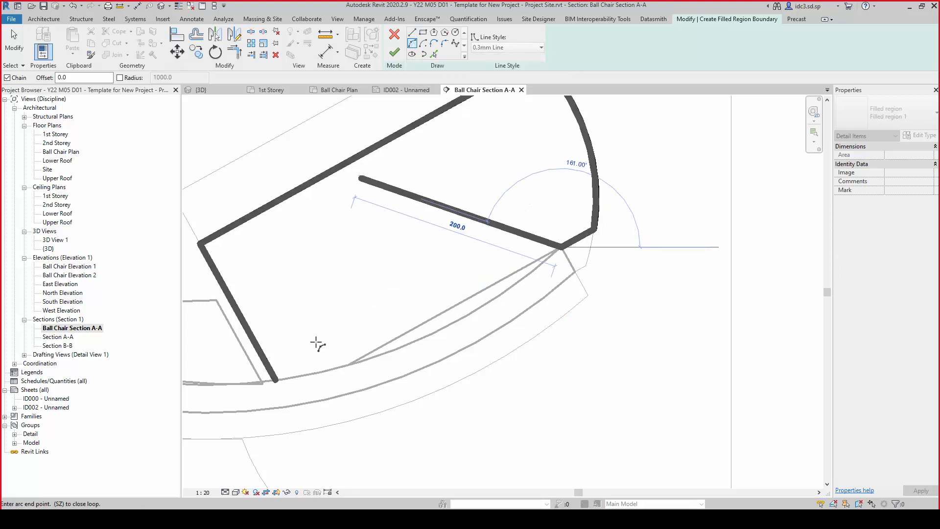
click(277, 379)
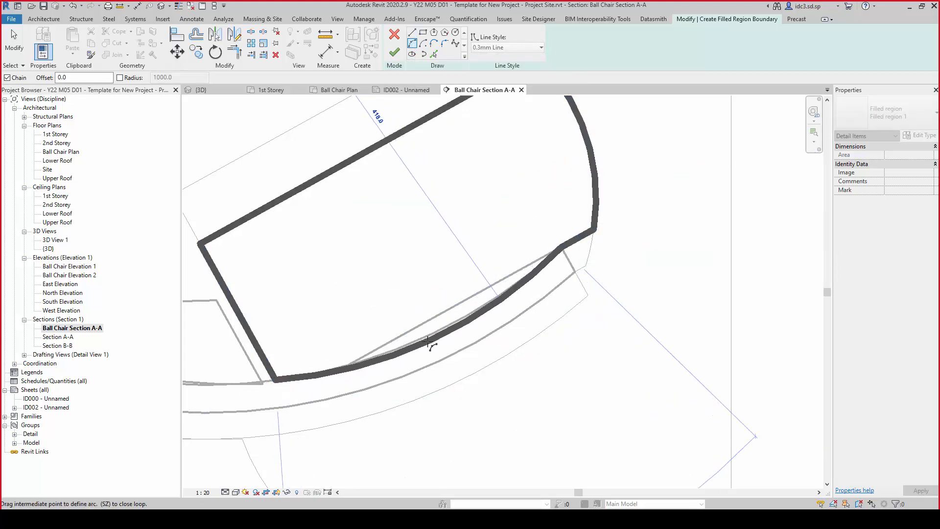
scroll(435, 337, up, 4)
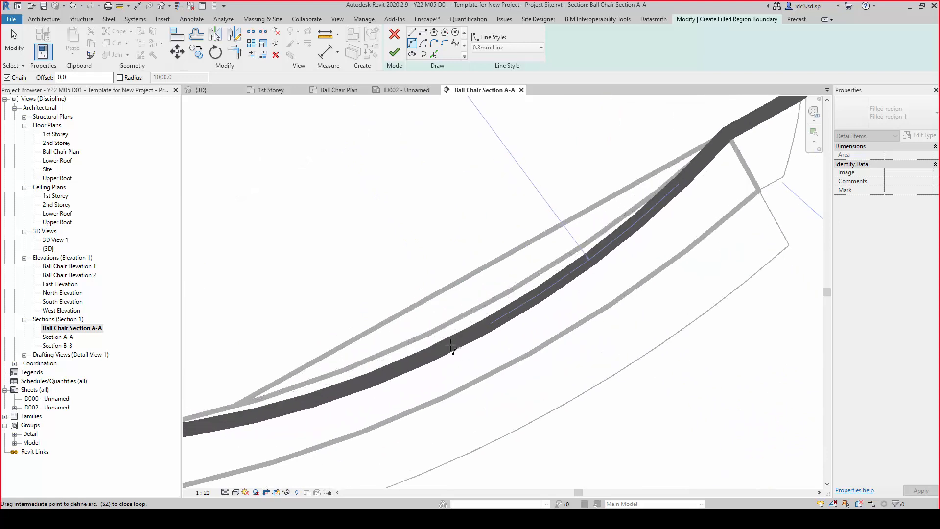
click(447, 327)
scroll(557, 275, down, 5)
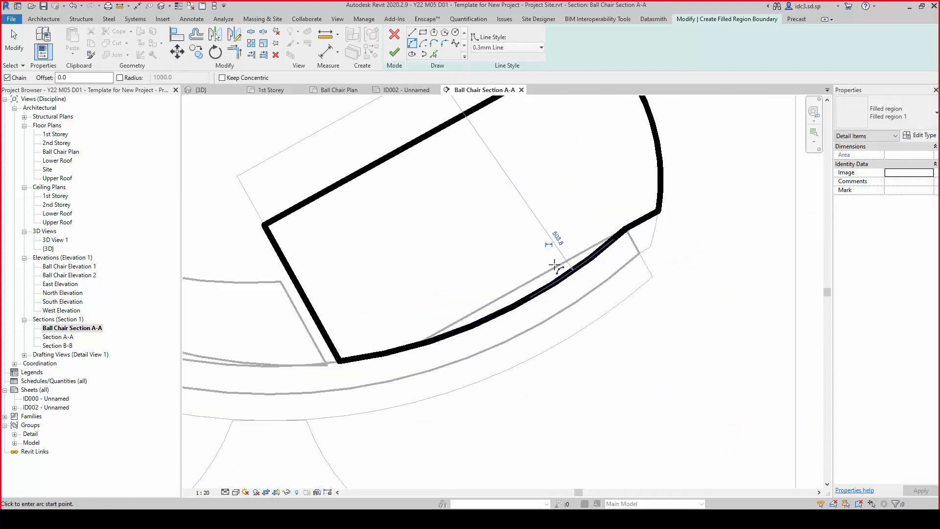
middle_drag(666, 199, 601, 310)
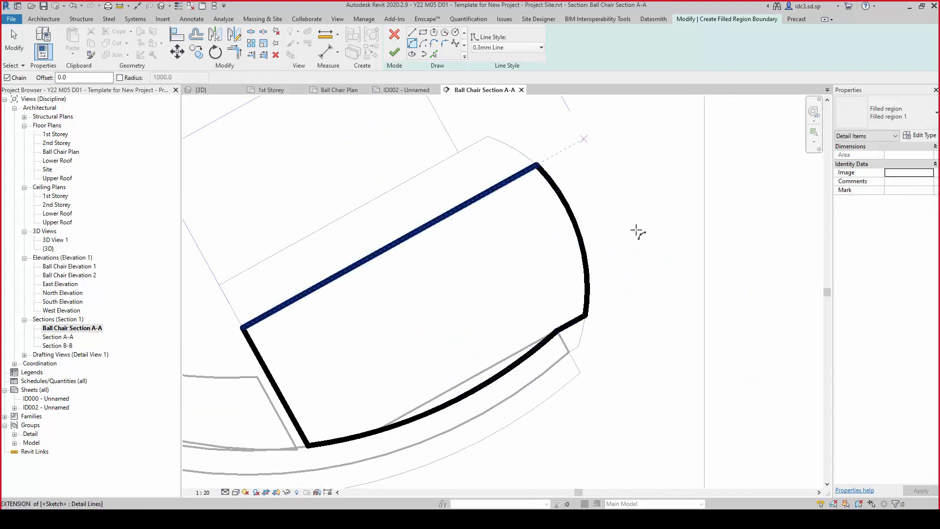
Duplicate the filled region type under the name Foam Hatching
click(921, 135)
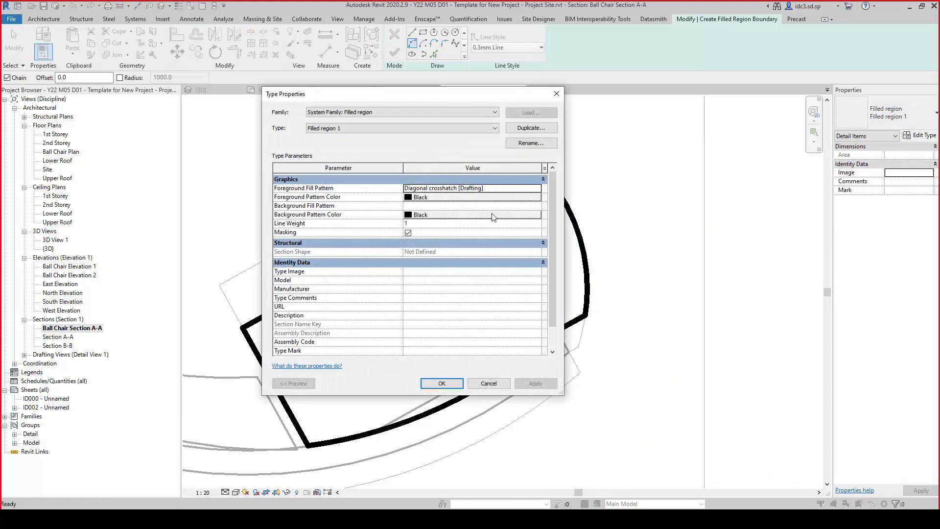
click(522, 128)
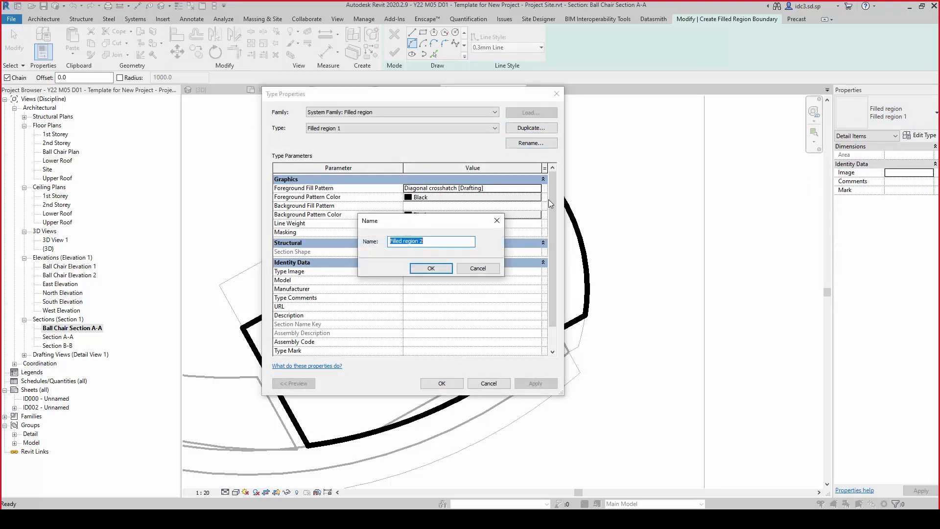
text(Foam Hatching)
click(431, 268)
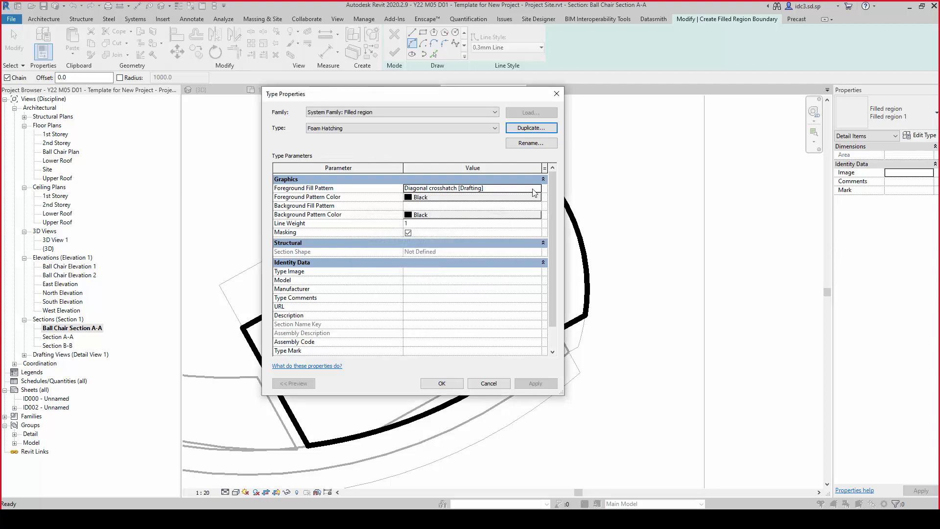
Set the Foam Hatching type's foreground fill pattern to BlockworkDense and finish the cushion's filled region
click(539, 189)
scroll(532, 314, up, 4)
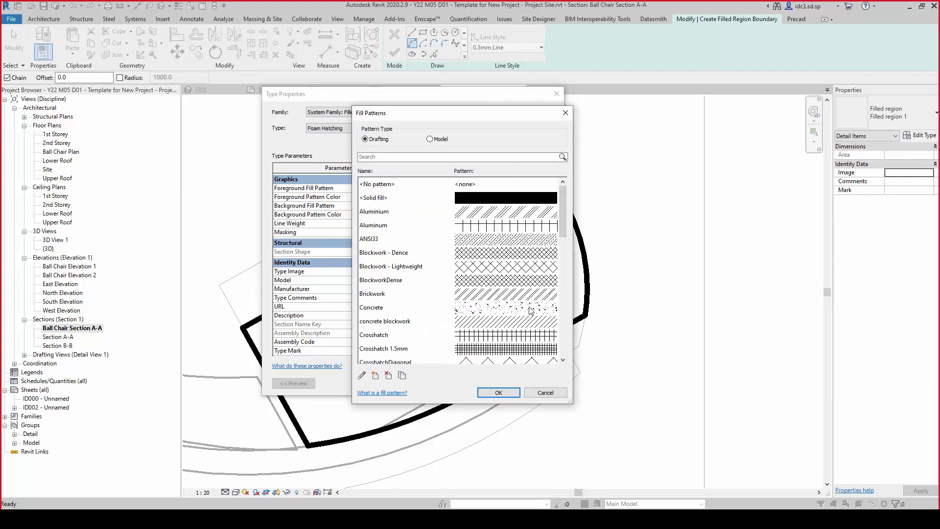
scroll(532, 326, down, 6)
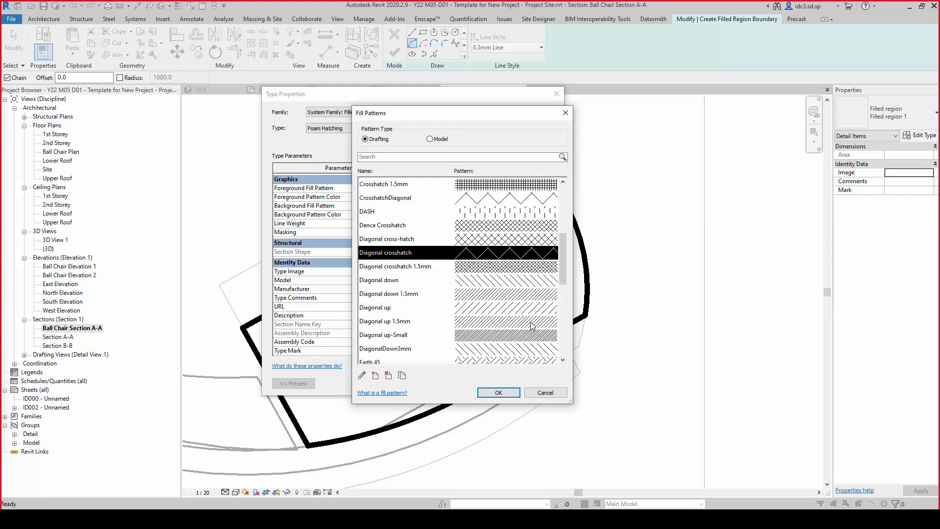
scroll(532, 328, down, 1)
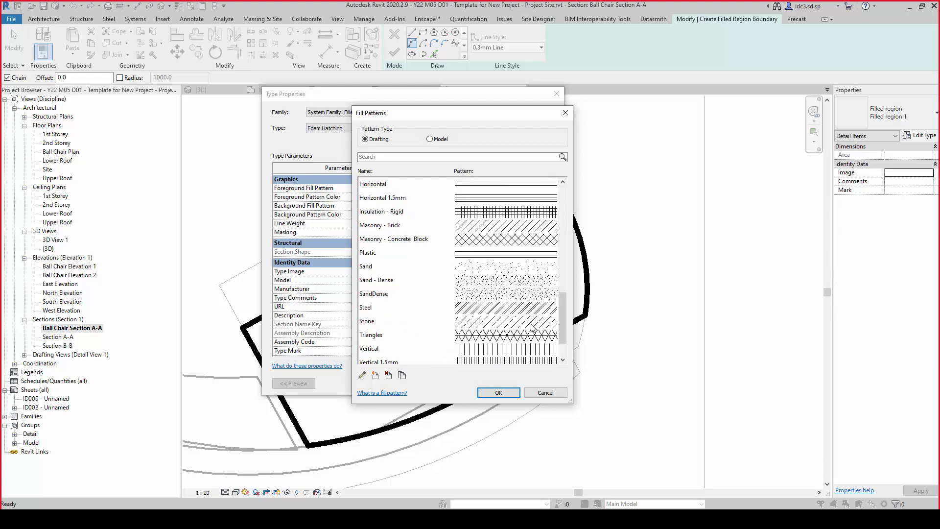
scroll(532, 327, down, 1)
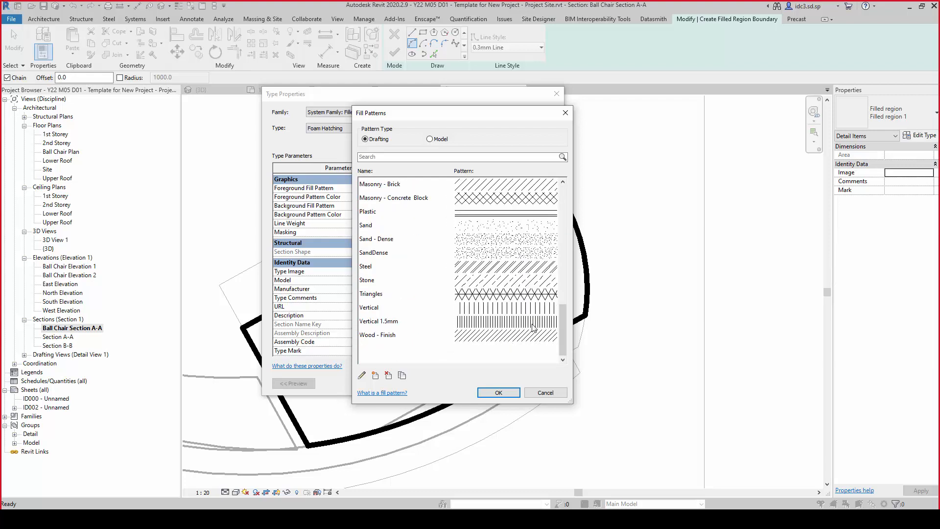
scroll(533, 328, up, 10)
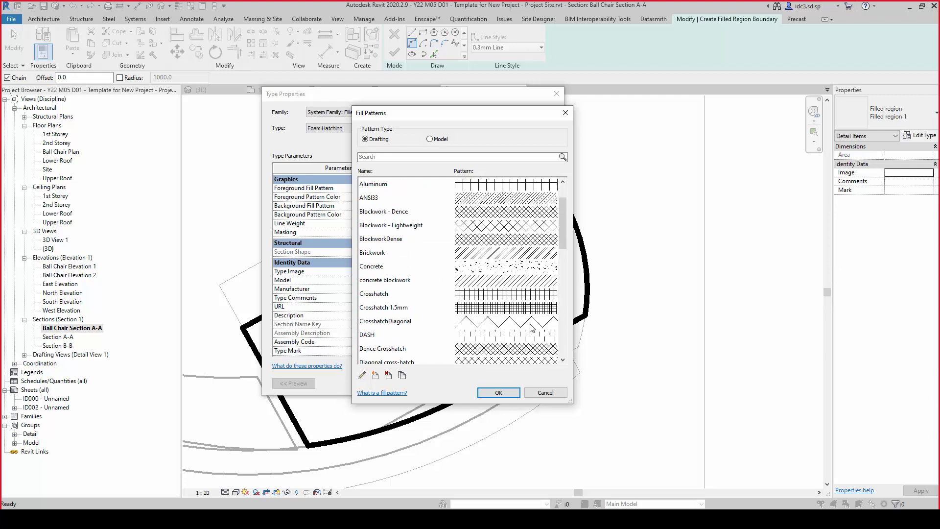
scroll(519, 322, up, 1)
click(514, 284)
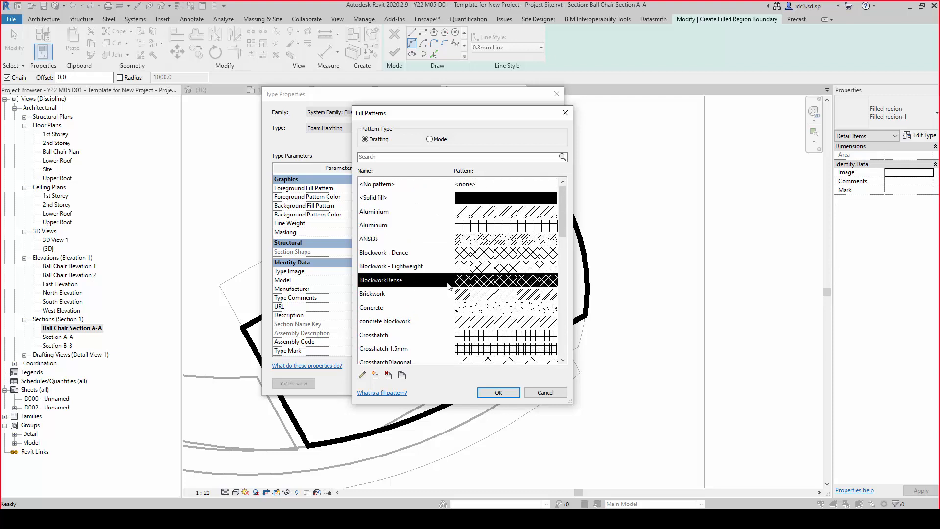
click(482, 392)
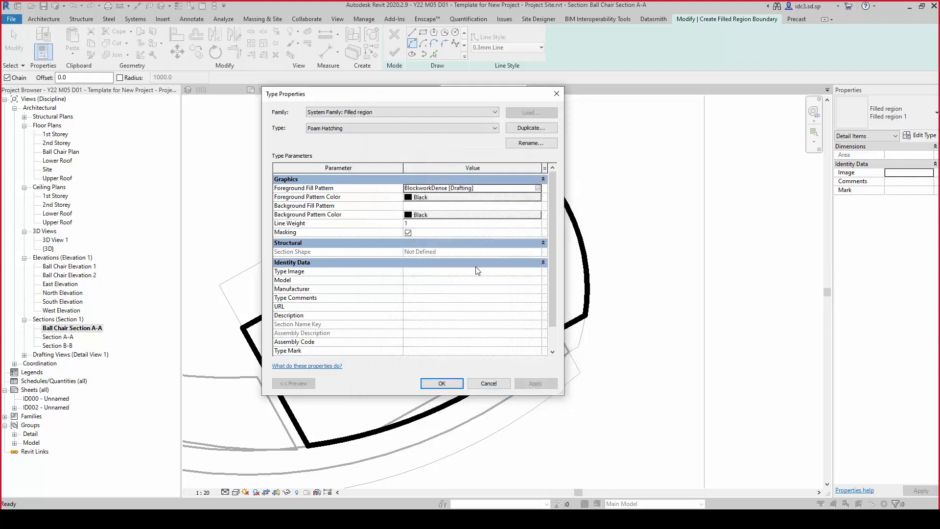
click(442, 383)
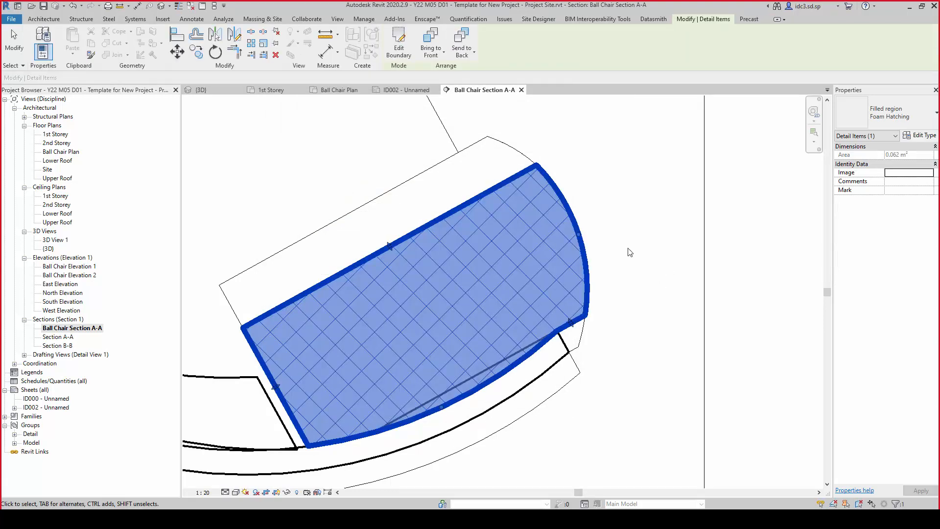
click(717, 268)
Place a text note with a two-segment leader running from the hatched cushion to the right side of the chair
scroll(741, 269, down, 3)
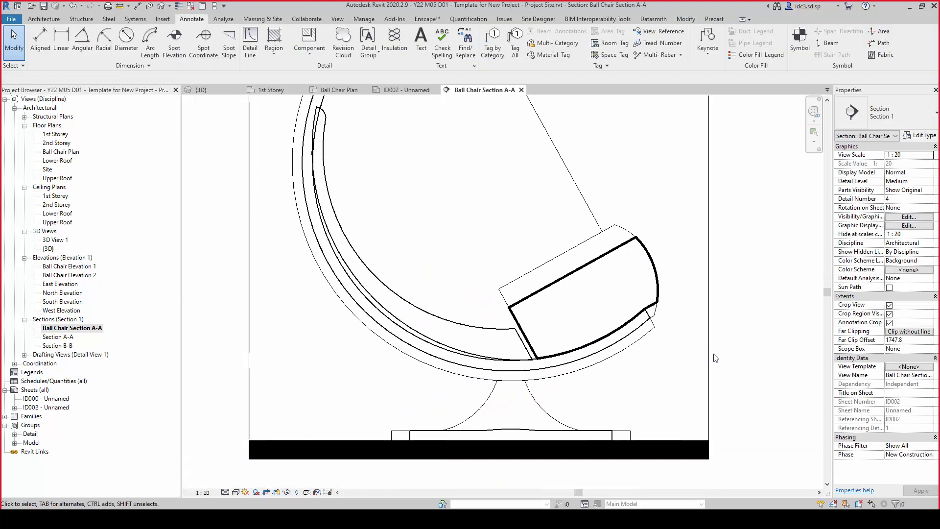
scroll(716, 358, down, 2)
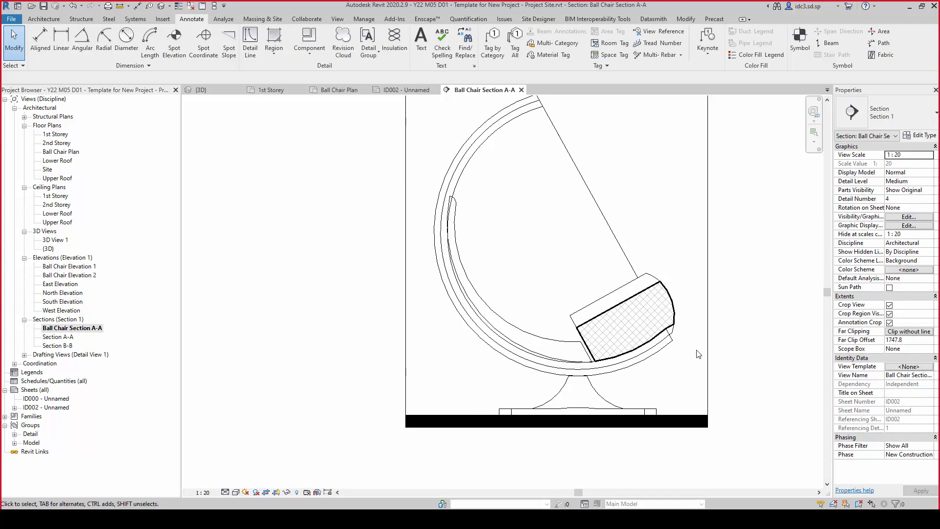
scroll(683, 333, up, 1)
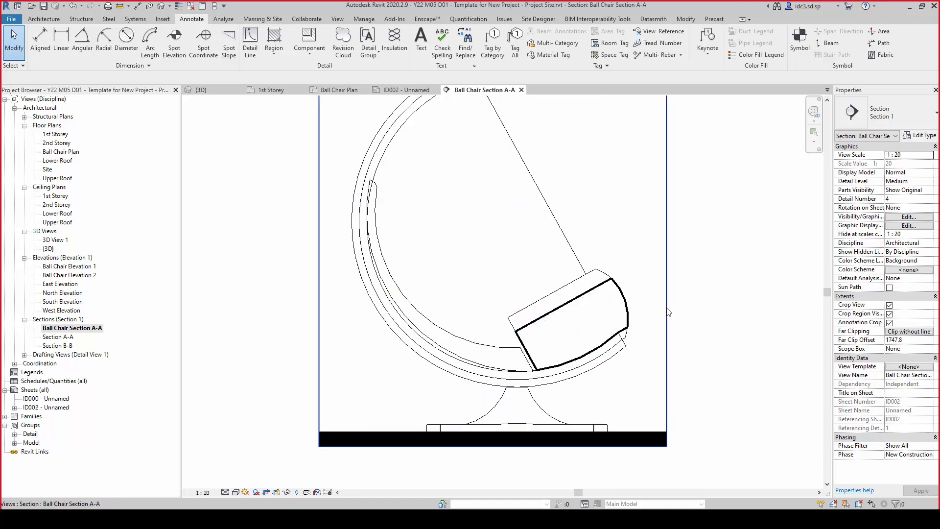
scroll(666, 309, up, 1)
middle_drag(666, 309, 571, 333)
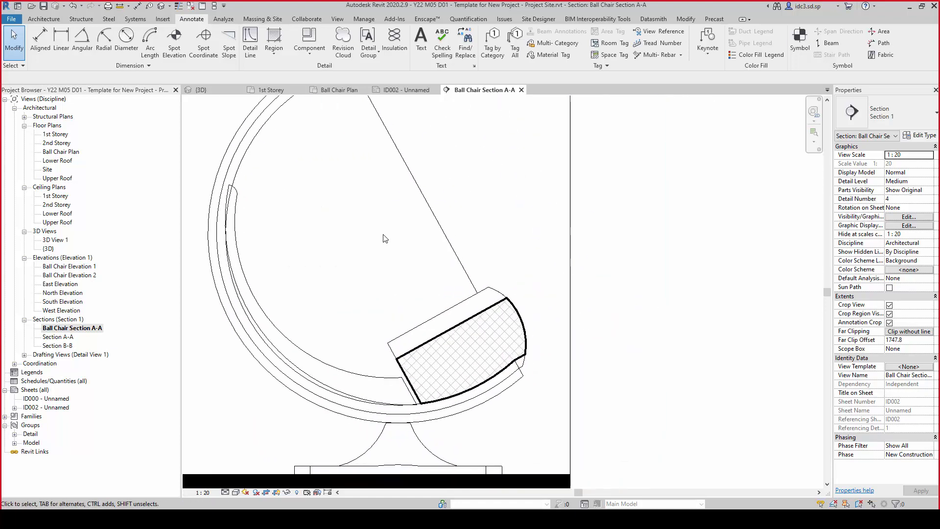
click(421, 45)
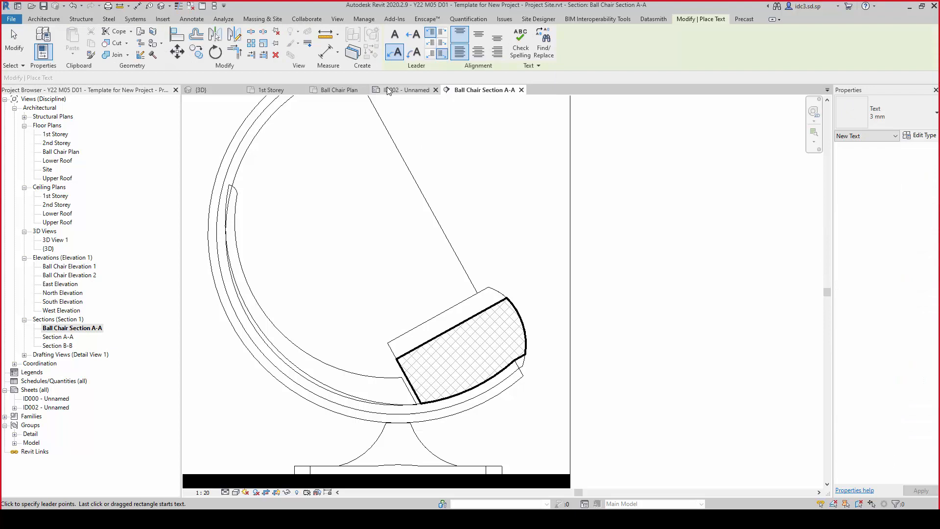
click(394, 53)
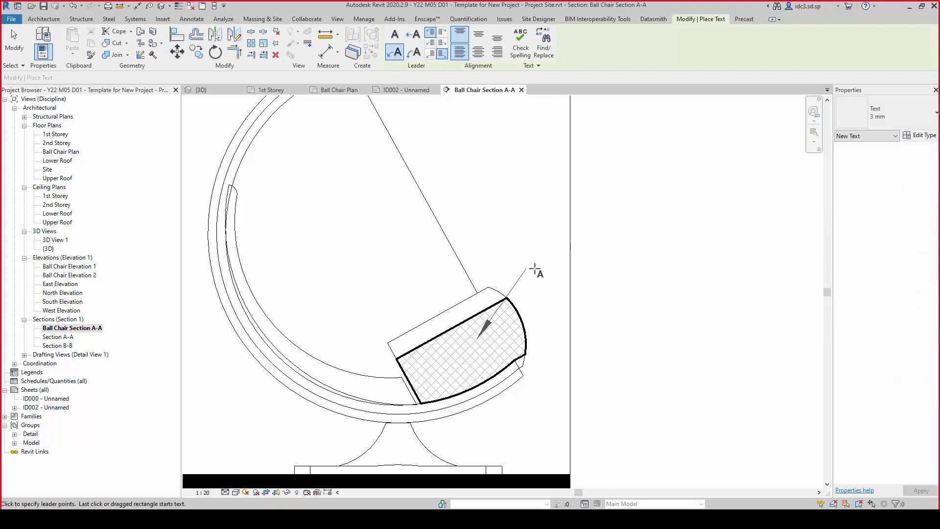
click(580, 269)
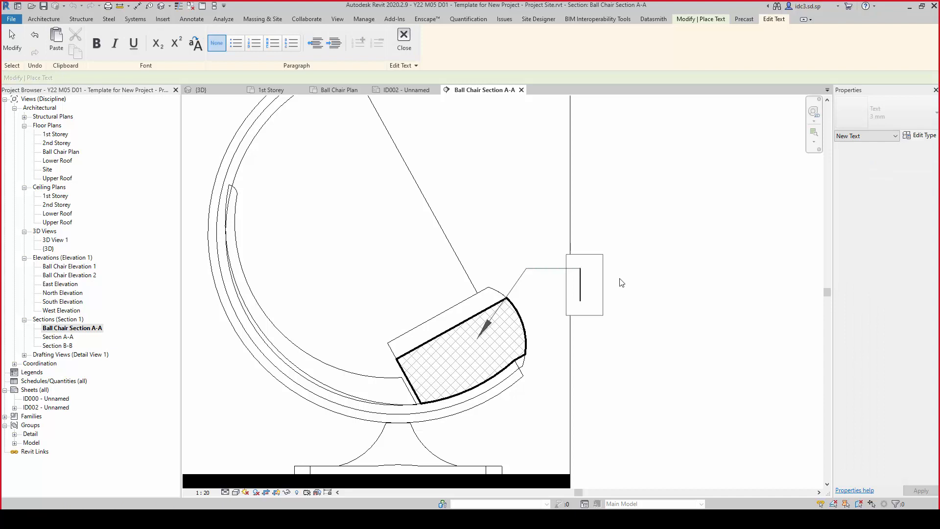
Enter "High Density PU Foam" as the cushion note's text and finish the note
text(Hid)
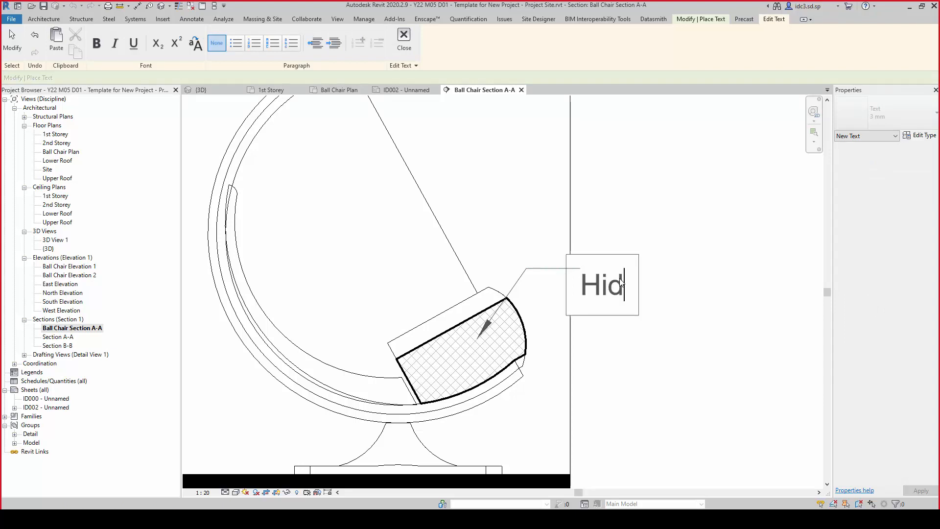
key(BackSpace)
text(gh Desity)
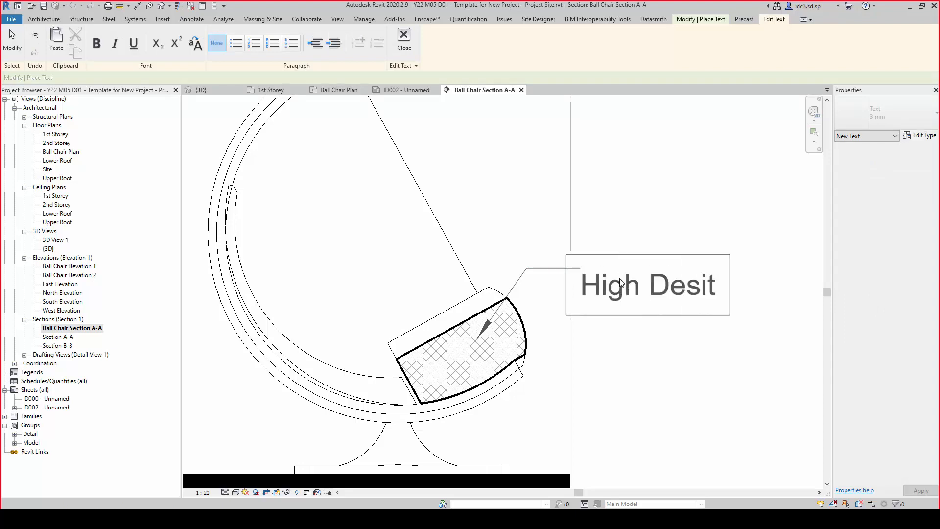
key(BackSpace)
key(BackSpace)
key(BackSpace)
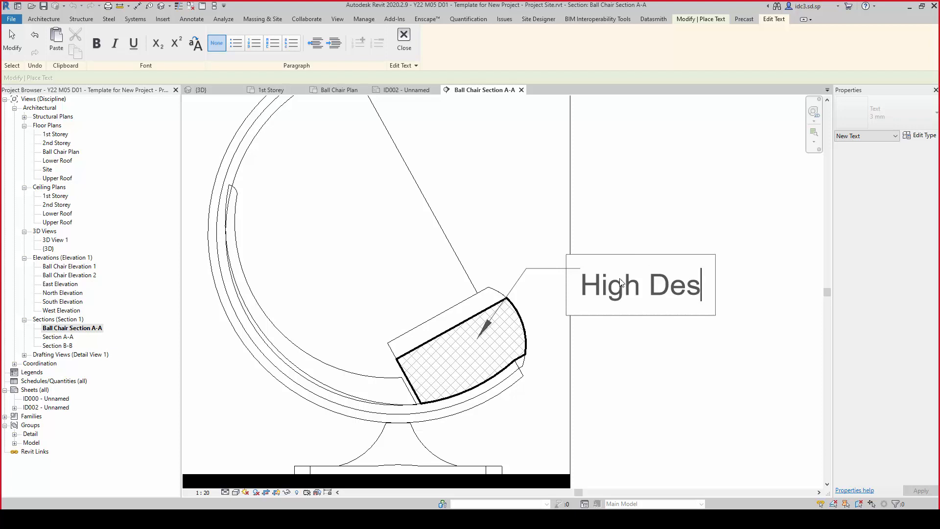
key(BackSpace)
text(nsity)
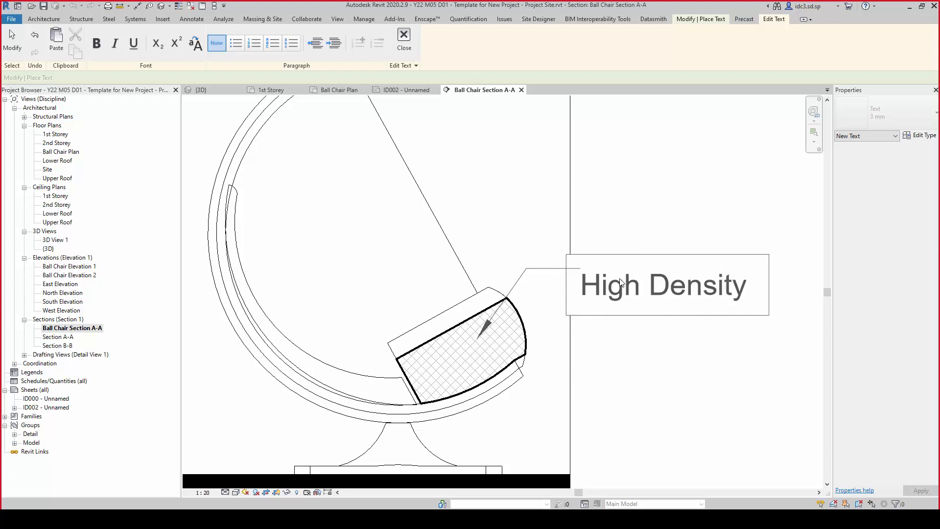
text( Foam)
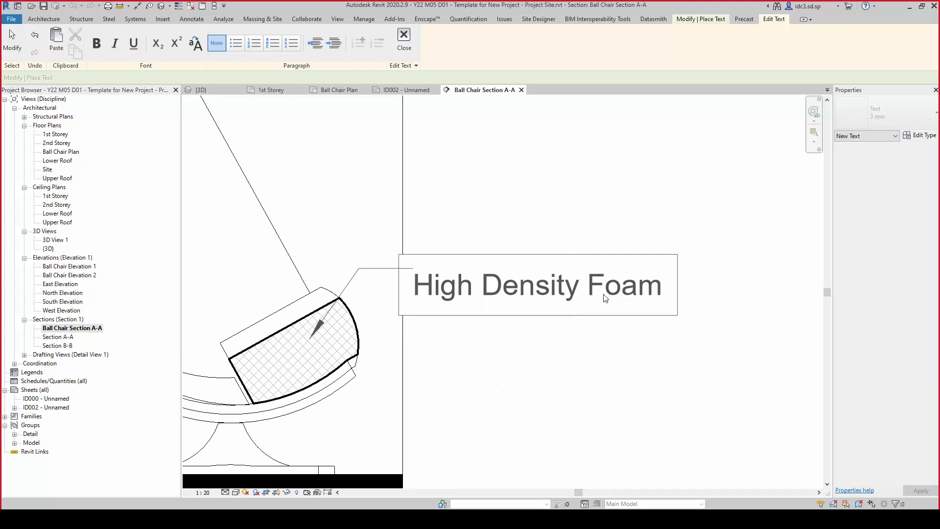
text(PU)
click(665, 386)
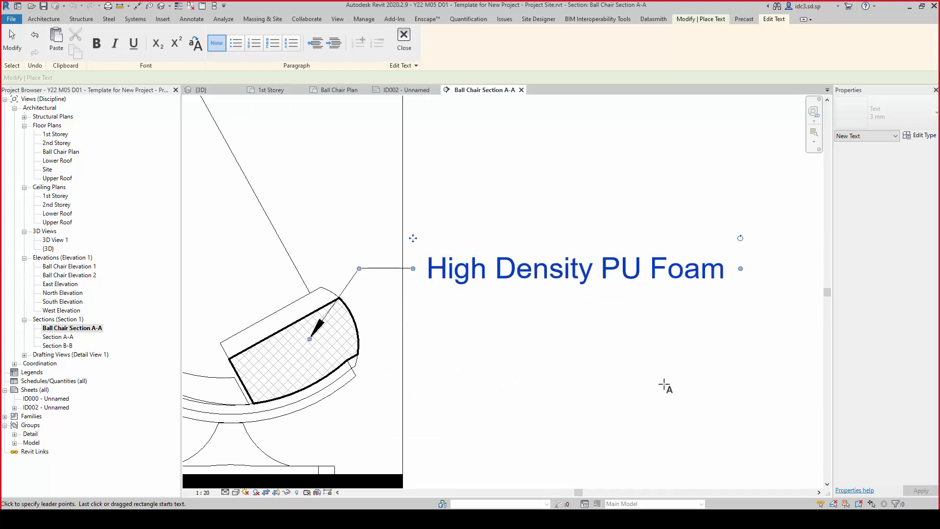
scroll(686, 380, down, 3)
key(Escape)
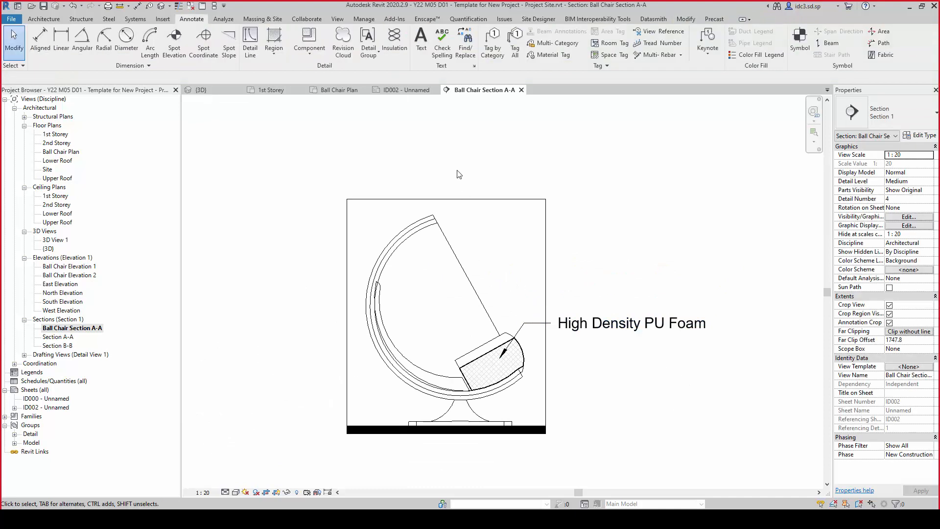
Add a leader note from inside the chair shell, above the foam note, reading "10mm Thick Clear Transparent Polycarbonate"
click(424, 49)
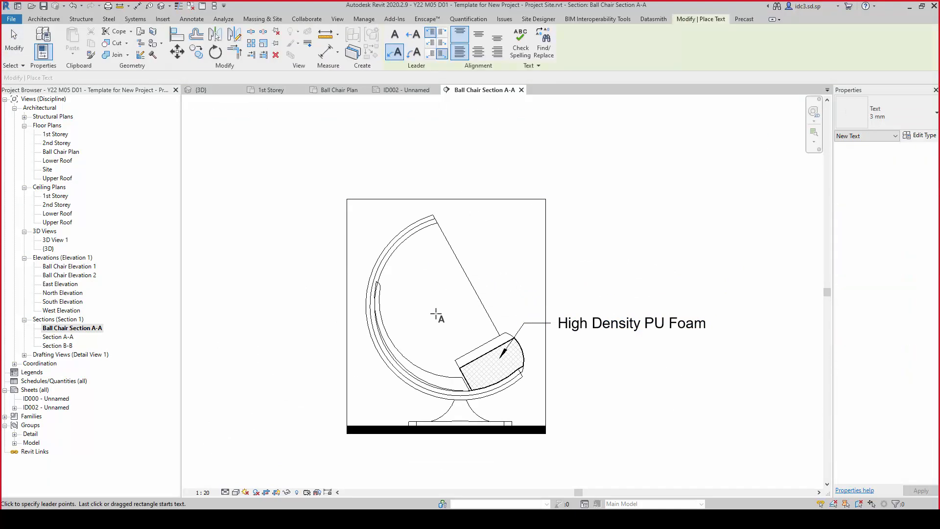
click(437, 308)
click(552, 243)
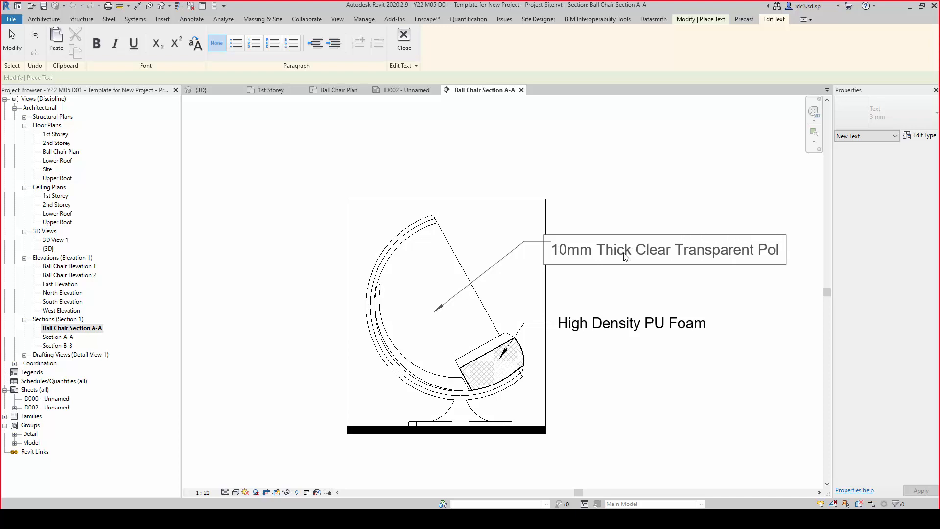
text(bonate)
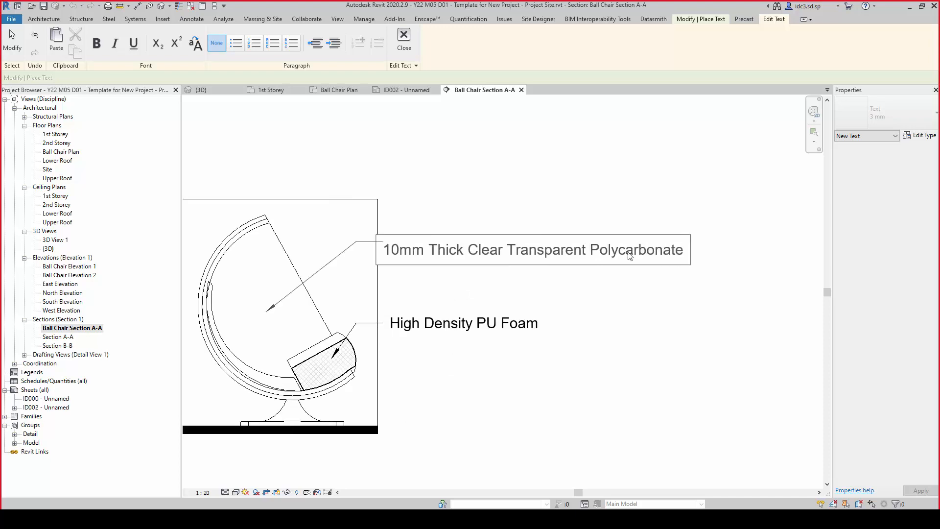
click(643, 372)
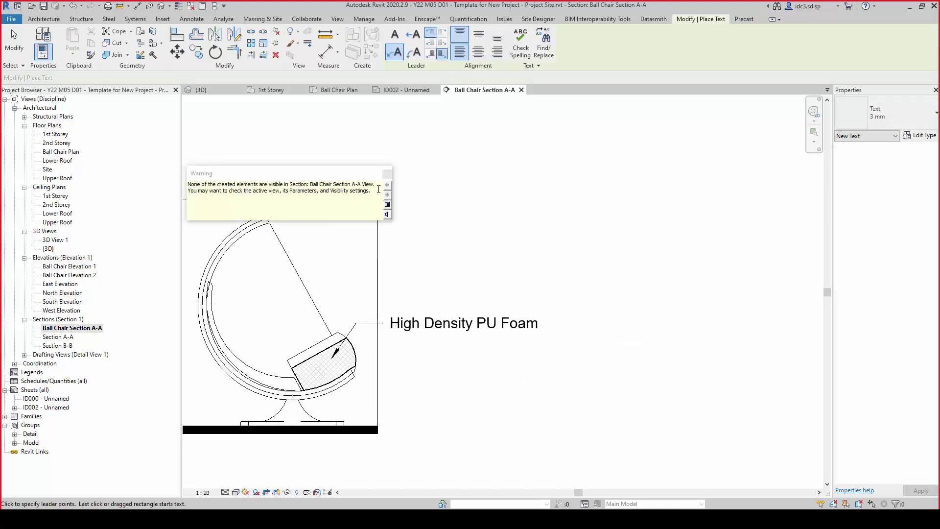
click(388, 175)
Extend the right edge of the section view's annotation crop outward past the end of the polycarbonate note
scroll(489, 283, down, 2)
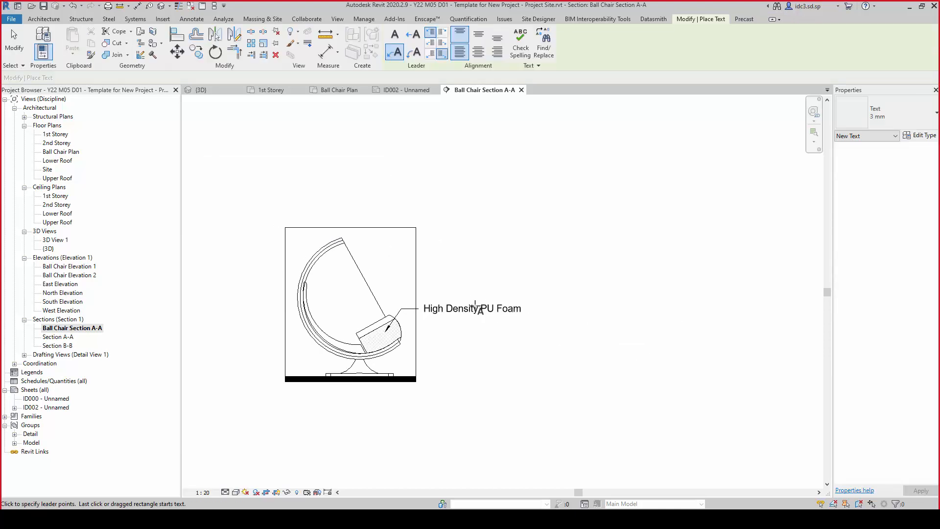
key(Escape)
key(Escape)
click(563, 305)
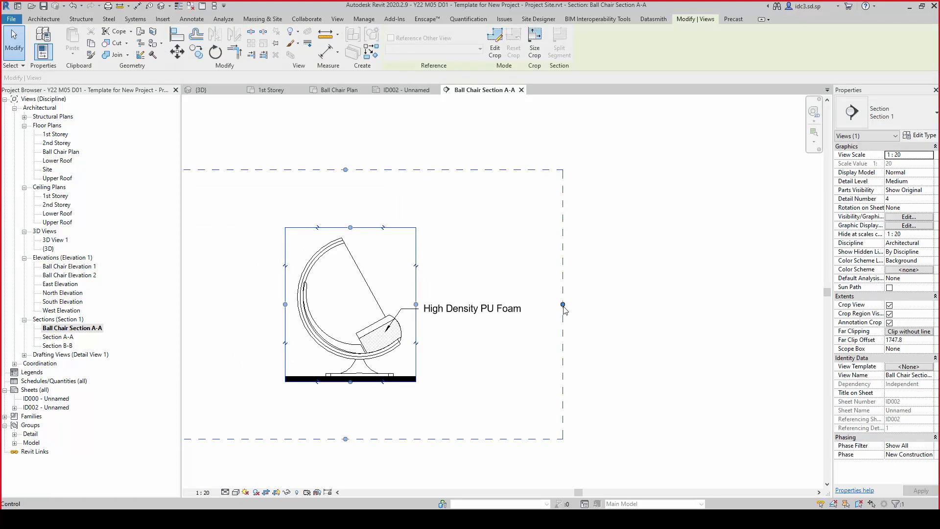
drag(563, 305, 658, 304)
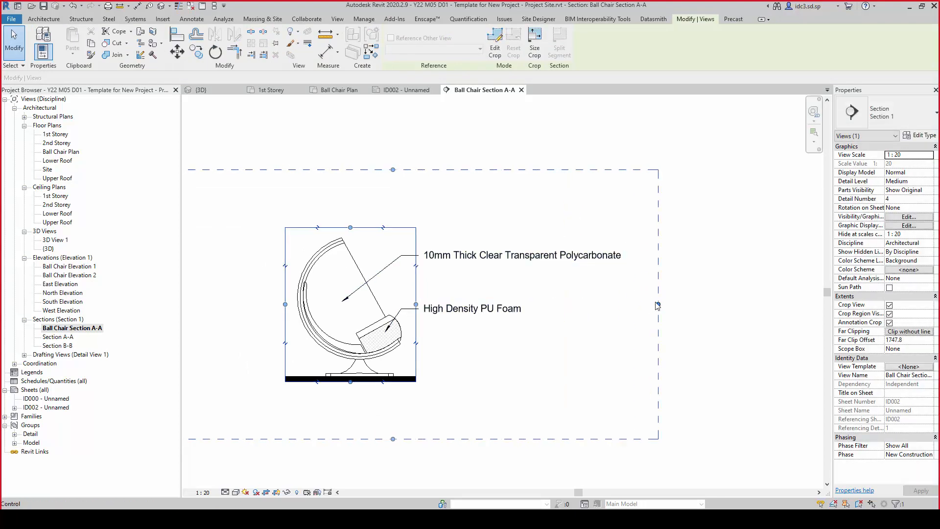
Narrow the polycarbonate note so its text wraps onto two lines, and pull the annotation crop's right edge back in close to the notes
click(564, 260)
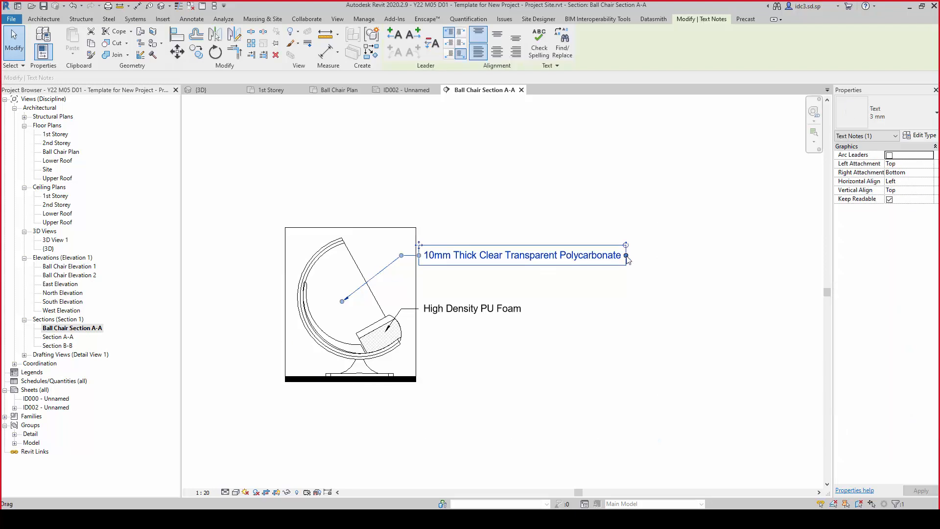
drag(627, 256, 548, 260)
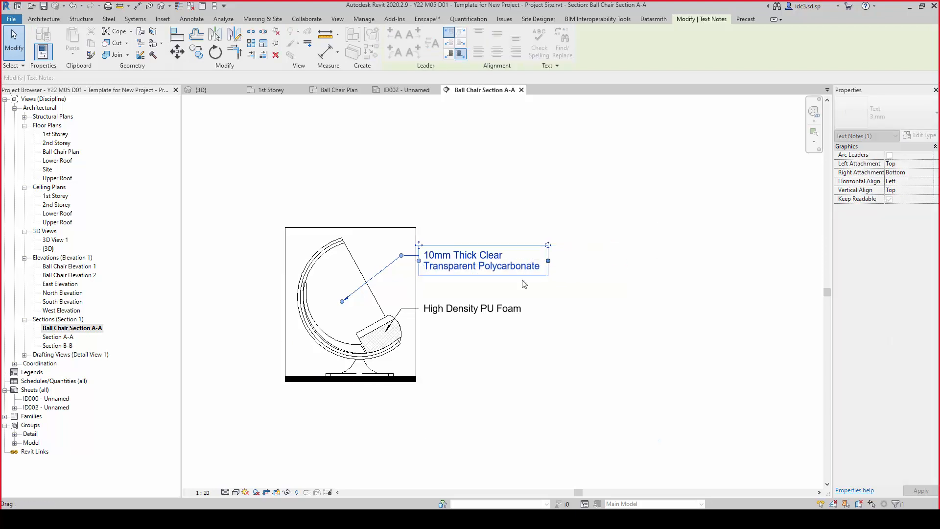
click(417, 237)
drag(658, 304, 544, 303)
click(679, 308)
scroll(287, 320, up, 4)
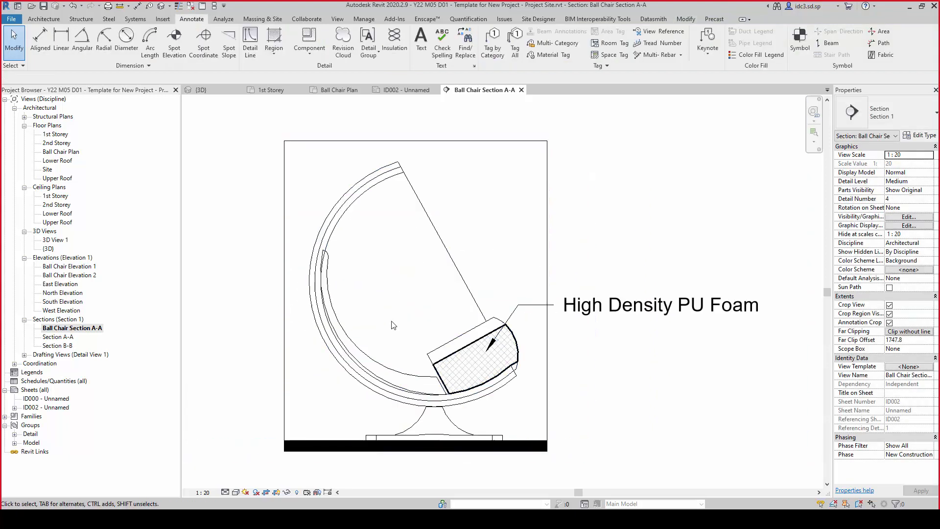
click(686, 19)
click(327, 51)
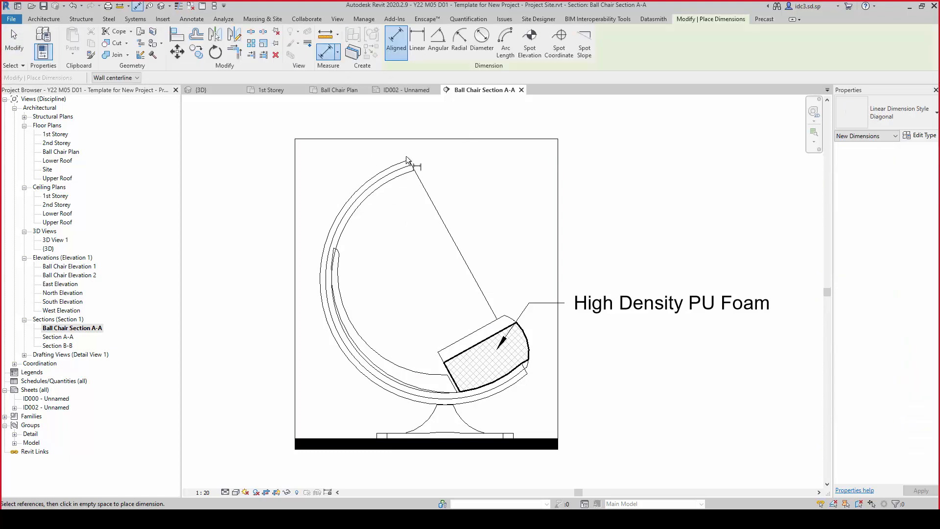
scroll(416, 179, up, 5)
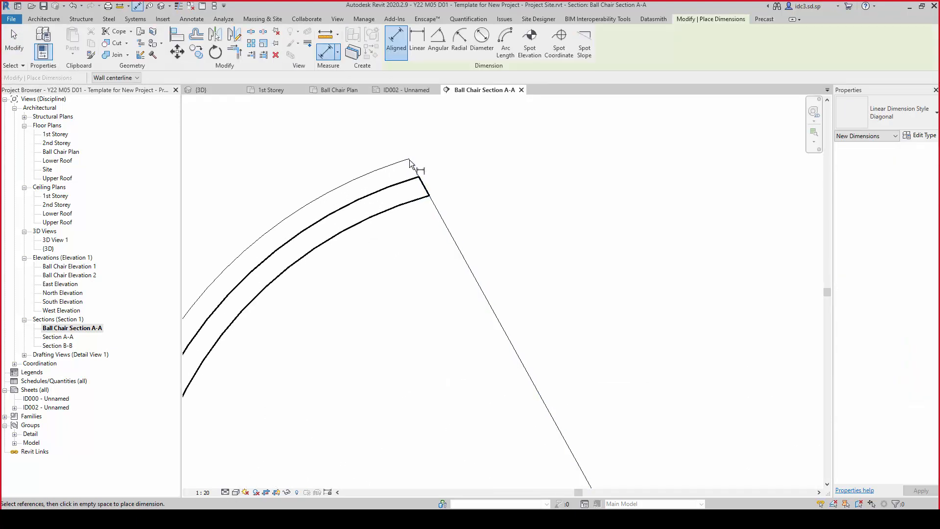
click(410, 159)
key(Escape)
key(Escape)
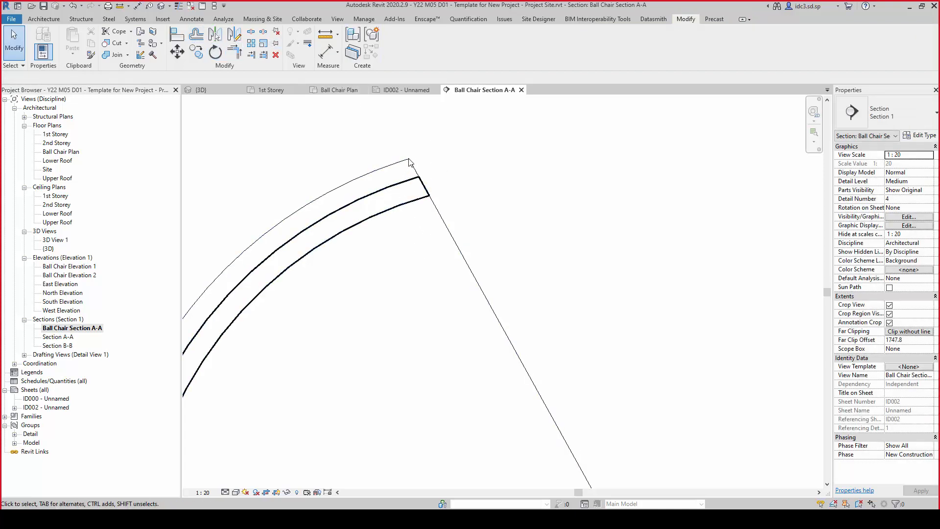
Draw a short horizontal thin detail line, about 5 mm long, from the chair shell's outer top corner as a dimension reference
click(194, 21)
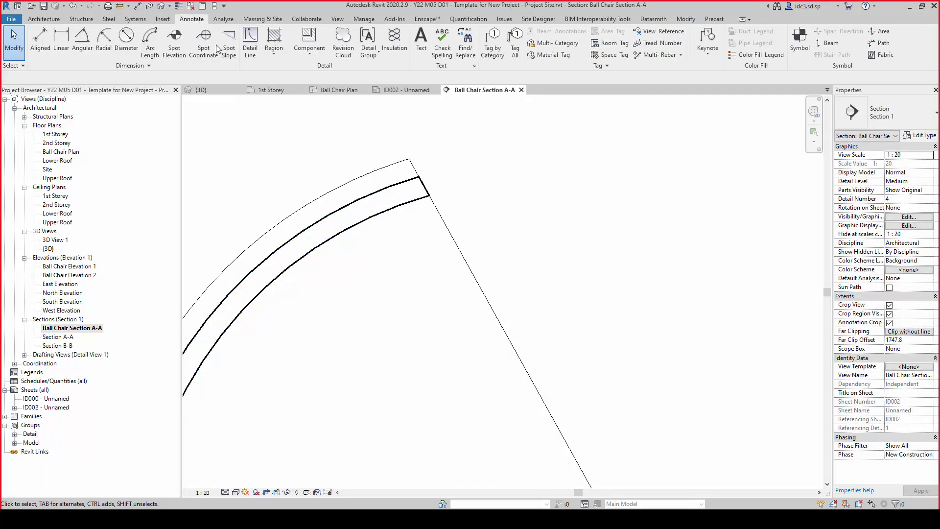
click(250, 47)
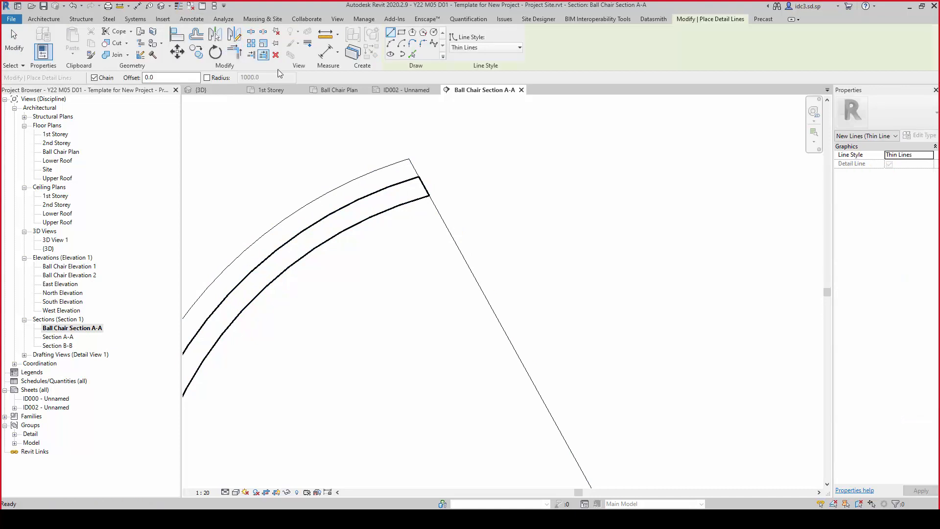
scroll(403, 151, up, 3)
scroll(427, 159, up, 2)
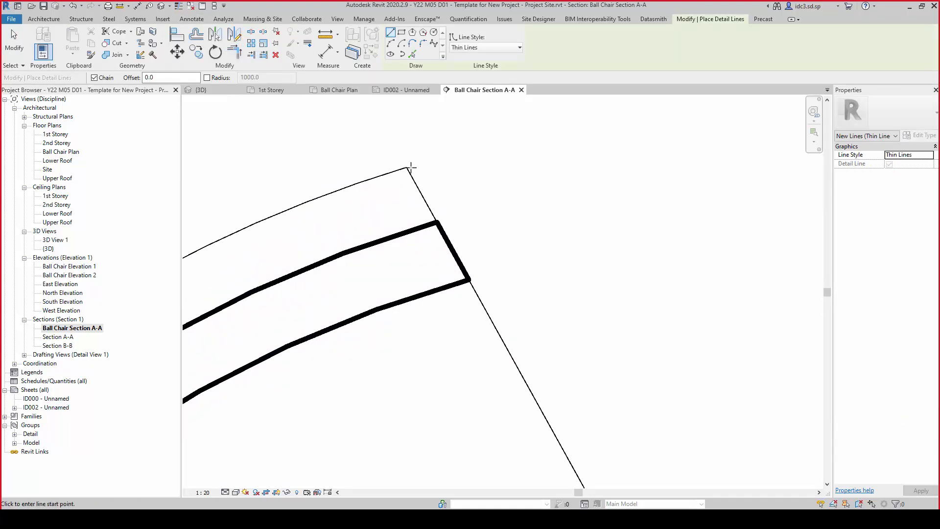
click(414, 166)
scroll(394, 171, up, 4)
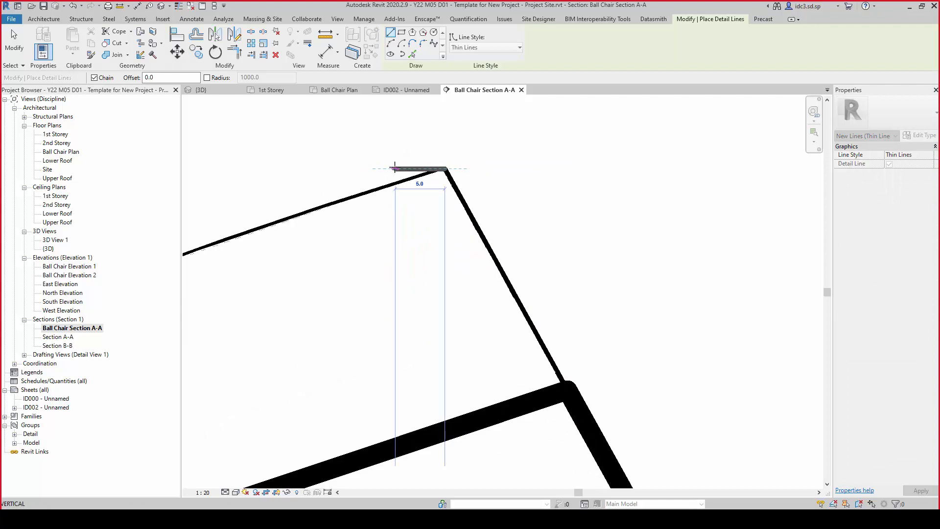
click(397, 168)
key(Escape)
key(Escape)
scroll(563, 230, down, 5)
scroll(568, 243, up, 2)
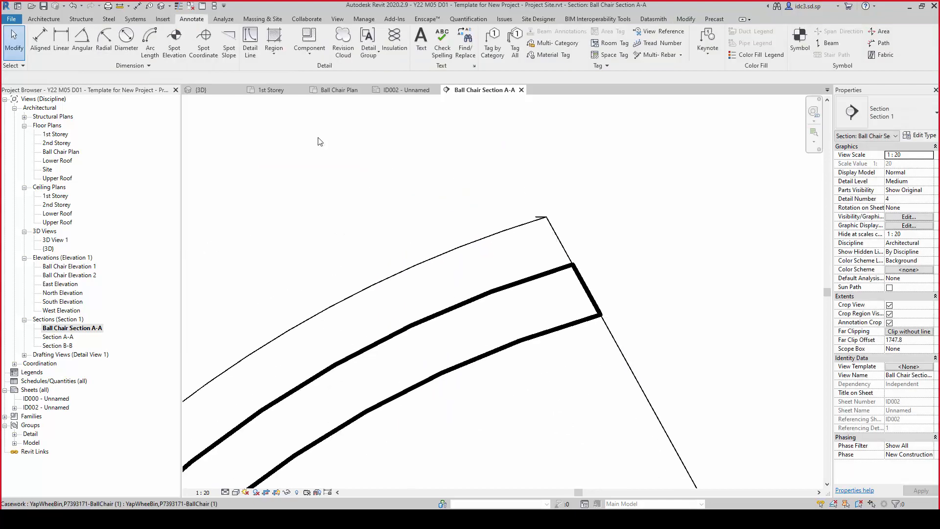
Add an aligned dimension for the chair's overall height, from the short line at the shell's top to the floor, placed behind the shell
click(695, 18)
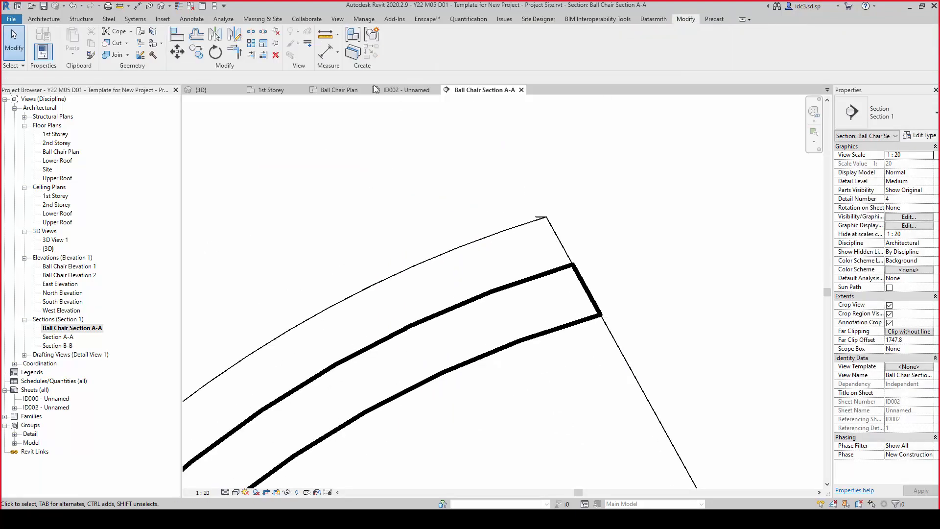
click(326, 51)
scroll(543, 218, up, 3)
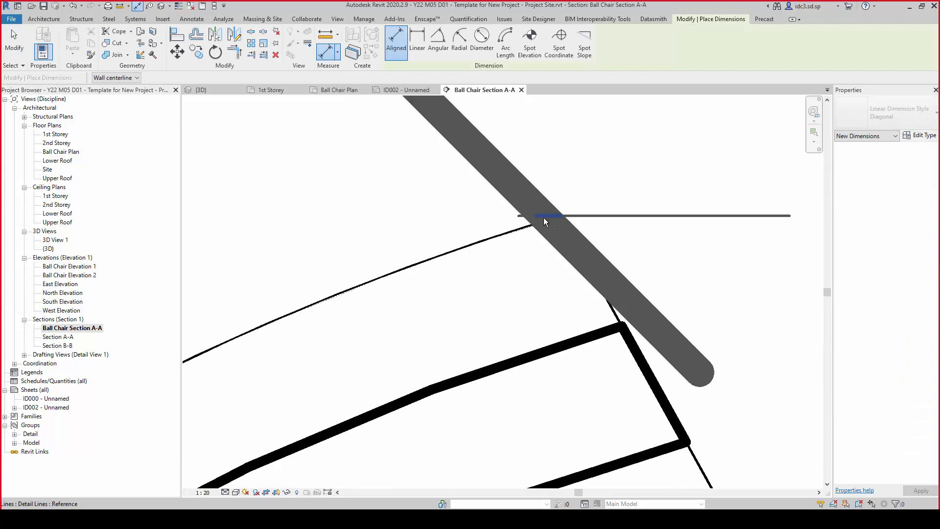
scroll(542, 216, down, 5)
scroll(548, 347, up, 5)
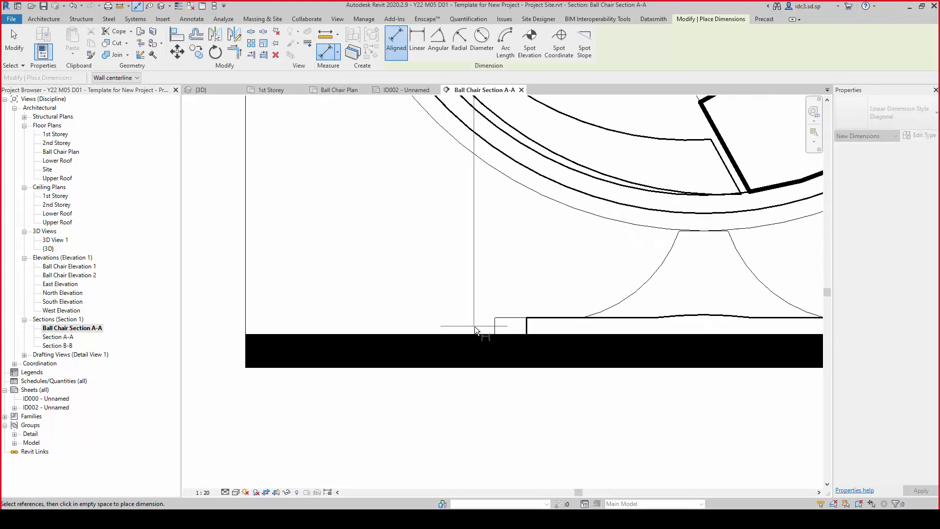
scroll(475, 330, up, 2)
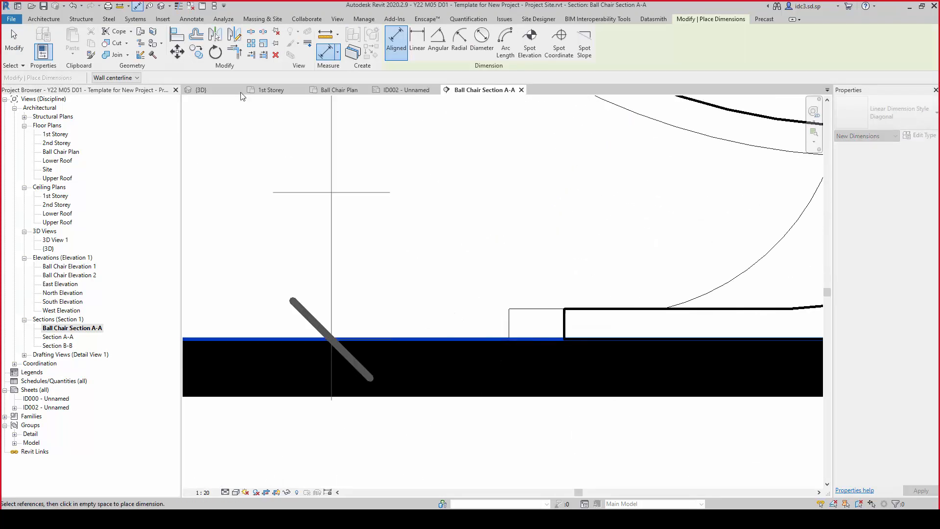
scroll(395, 309, down, 6)
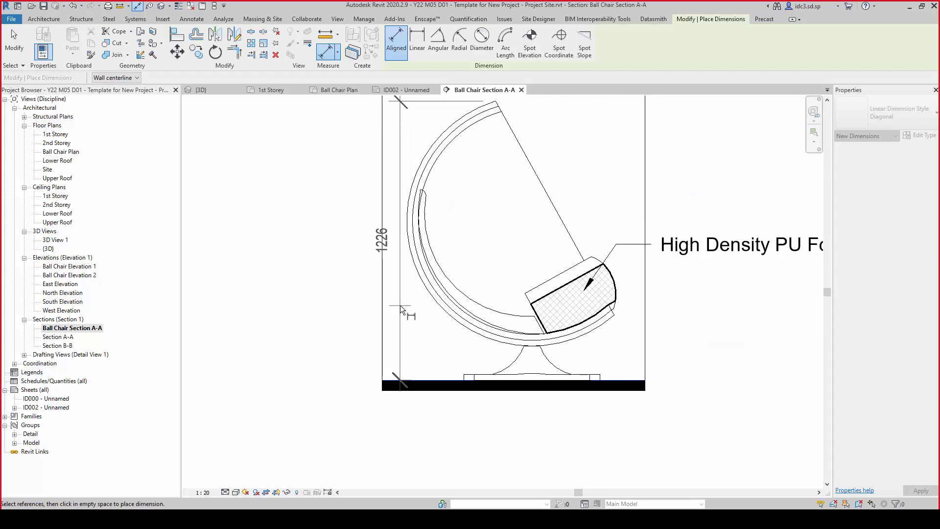
Draw a short horizontal thin detail line outward from the foam region's lower front corner, where the shell's edge meets the cushion
scroll(678, 360, up, 4)
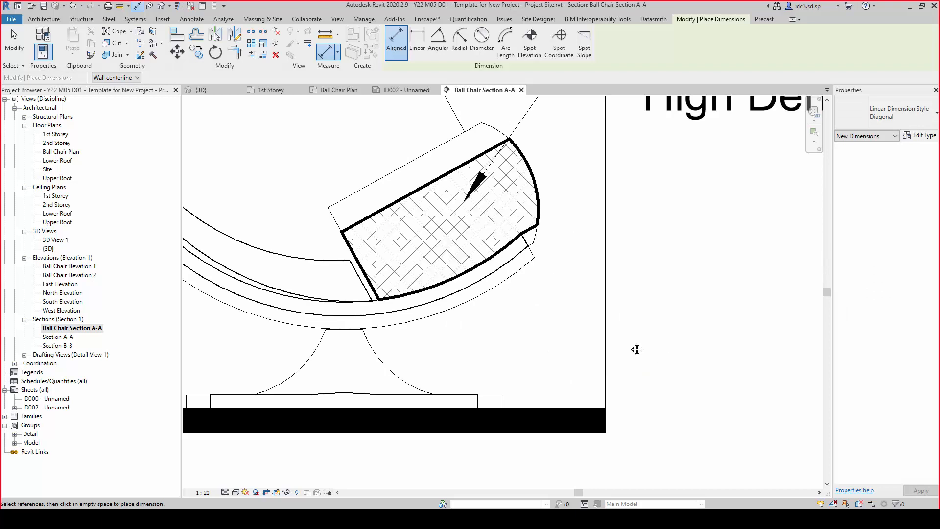
scroll(530, 252, up, 3)
key(Escape)
key(Escape)
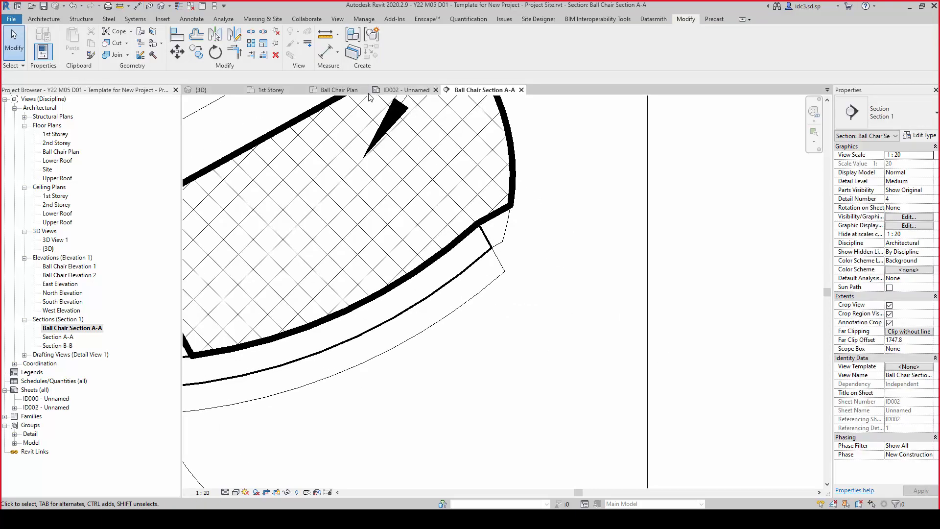
click(192, 19)
click(251, 43)
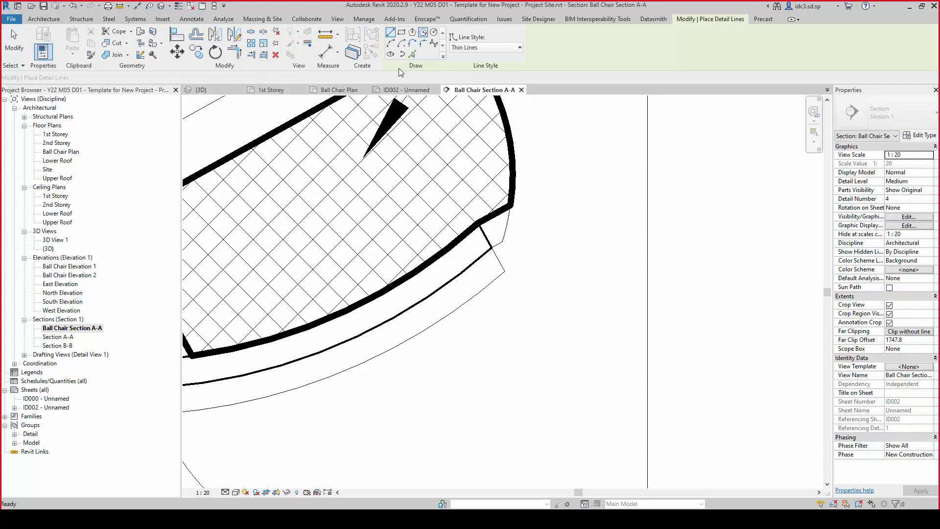
scroll(466, 197, up, 4)
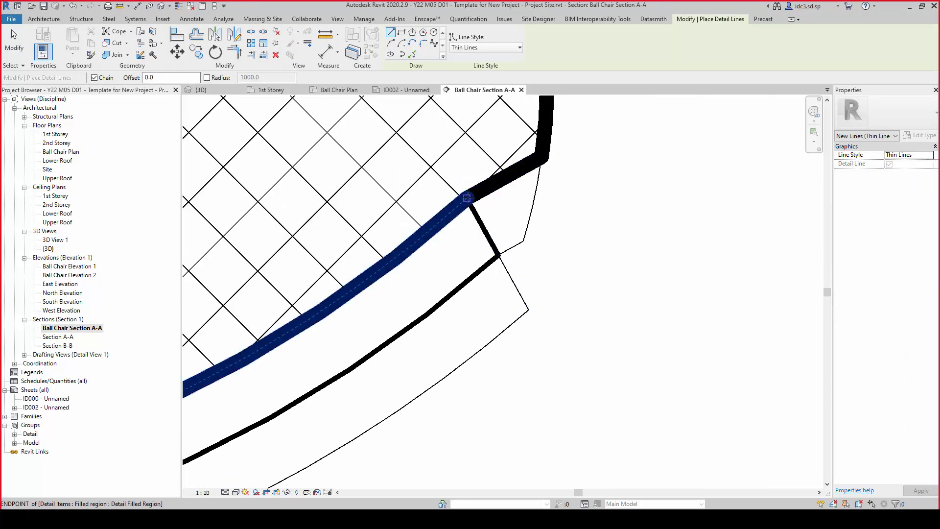
click(467, 197)
click(505, 198)
key(Escape)
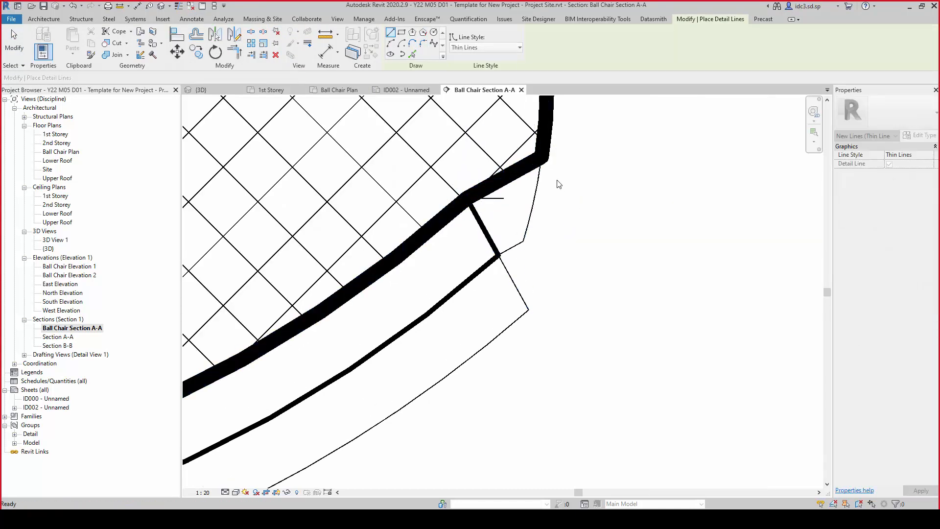
key(Escape)
Dimension the height from the short line at the cushion's lower front corner down to the floor, placed in front of the chair
click(687, 19)
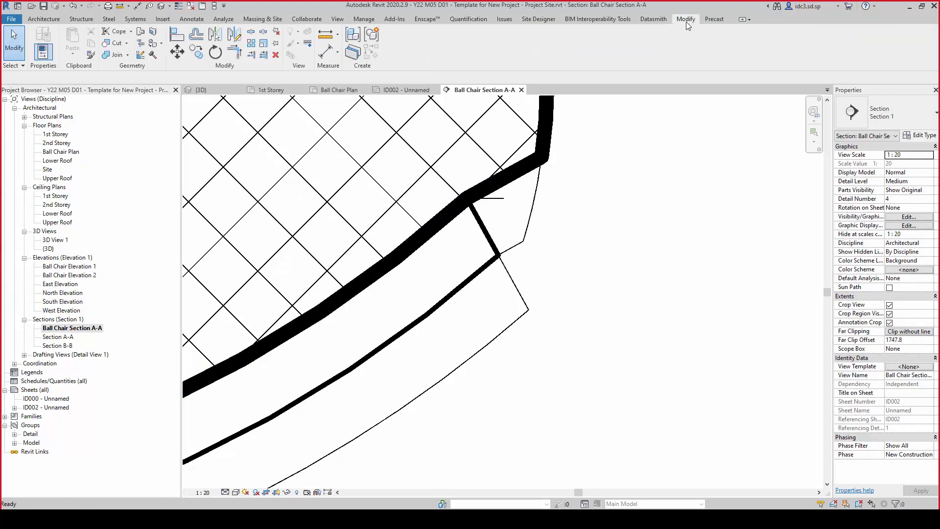
click(325, 57)
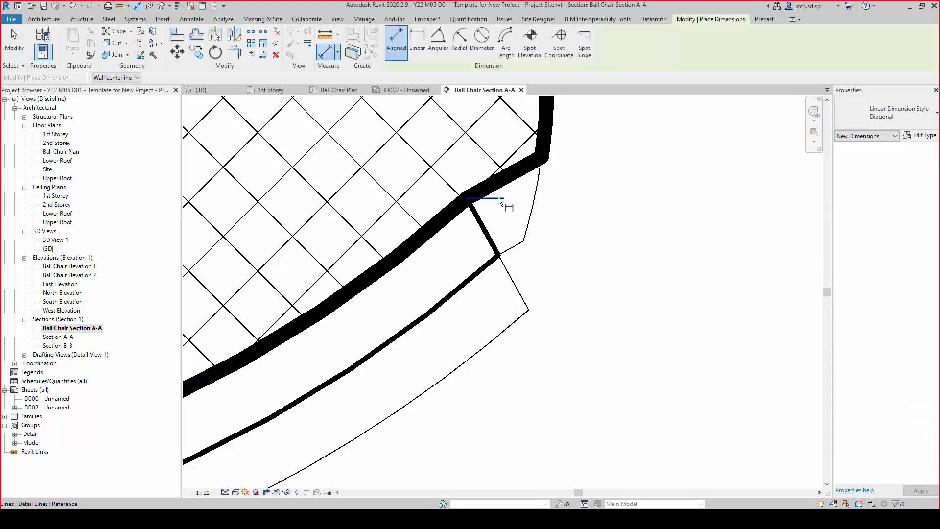
scroll(486, 201, down, 3)
middle_drag(514, 209, 596, 334)
scroll(596, 333, up, 4)
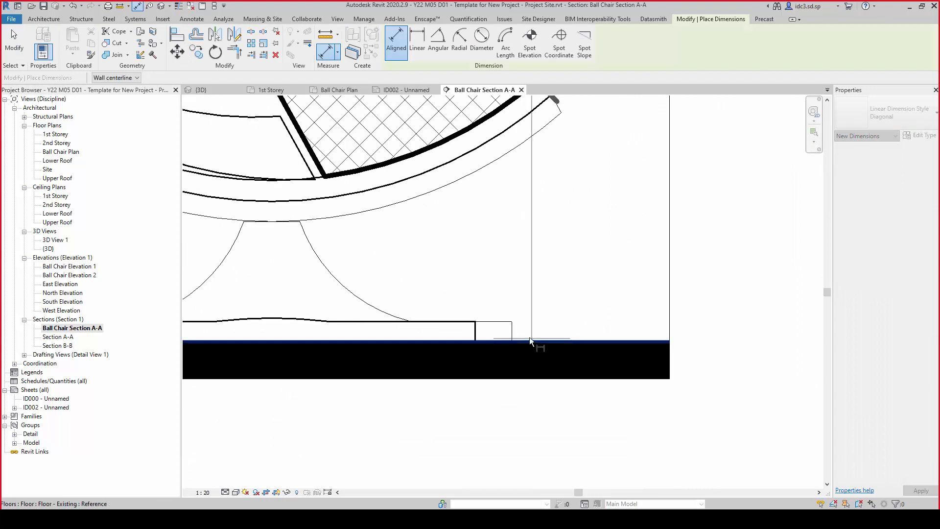
click(488, 342)
scroll(706, 206, down, 5)
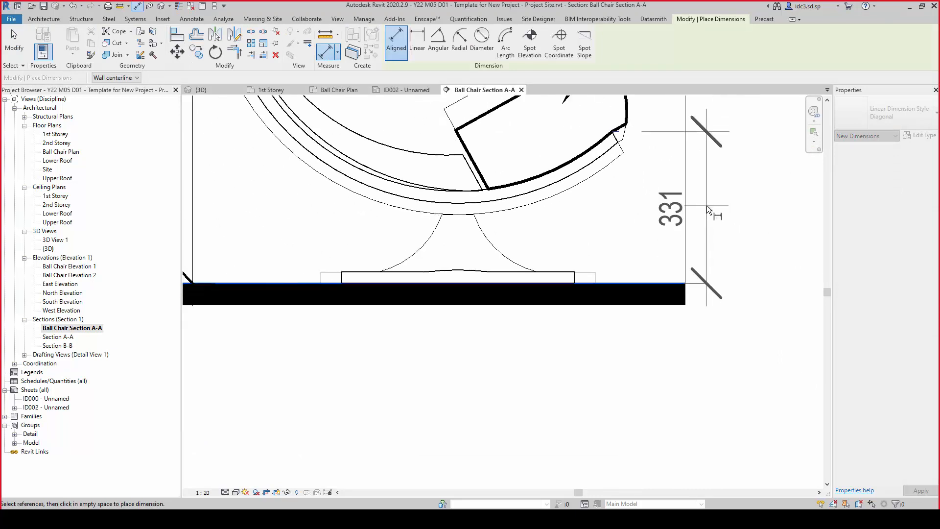
middle_drag(711, 189, 639, 238)
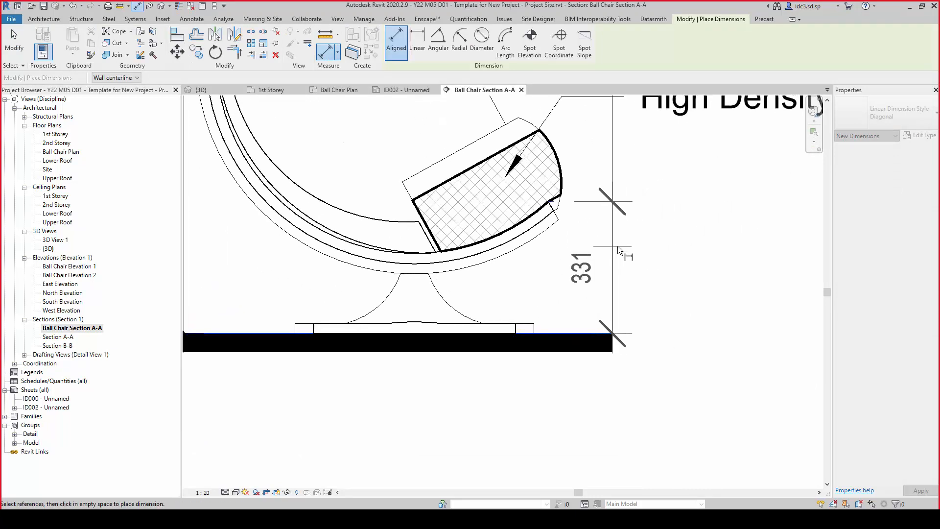
click(640, 247)
scroll(640, 248, down, 4)
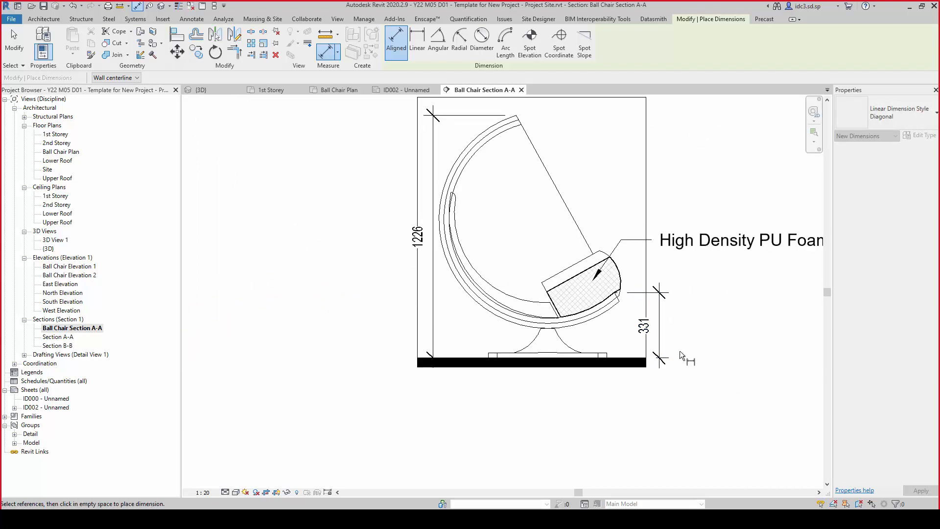
key(Escape)
key(Escape)
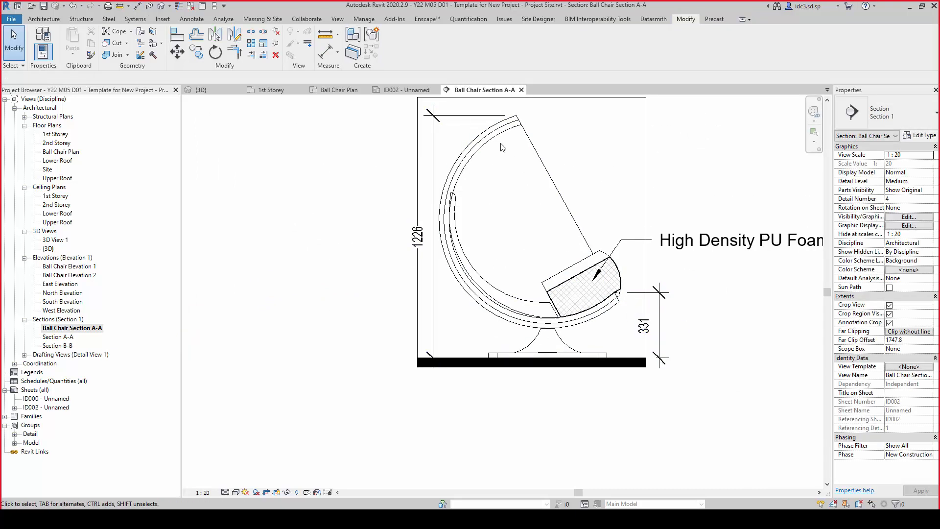
Examine how the hatched foam region's lower front corner meets the shell's edge in the section
scroll(705, 310, down, 3)
middle_drag(691, 325, 580, 377)
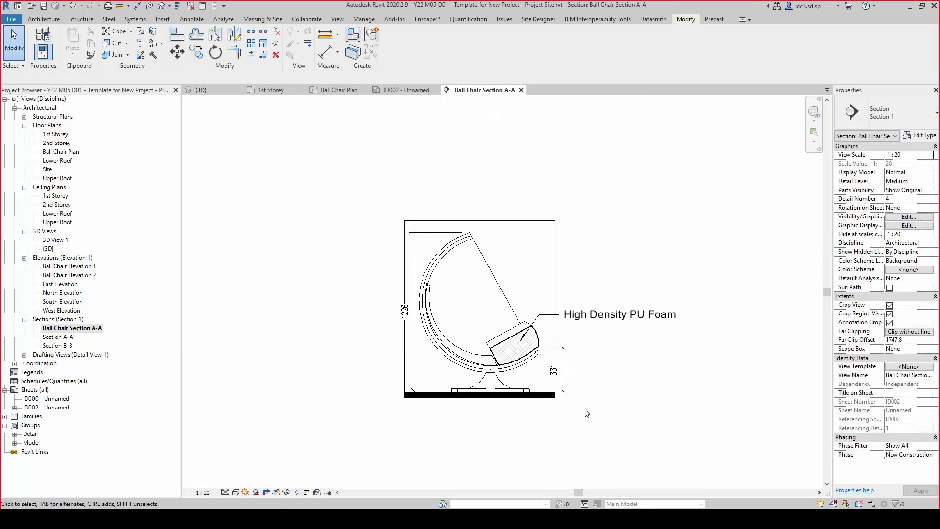
scroll(597, 413, up, 3)
scroll(645, 399, down, 1)
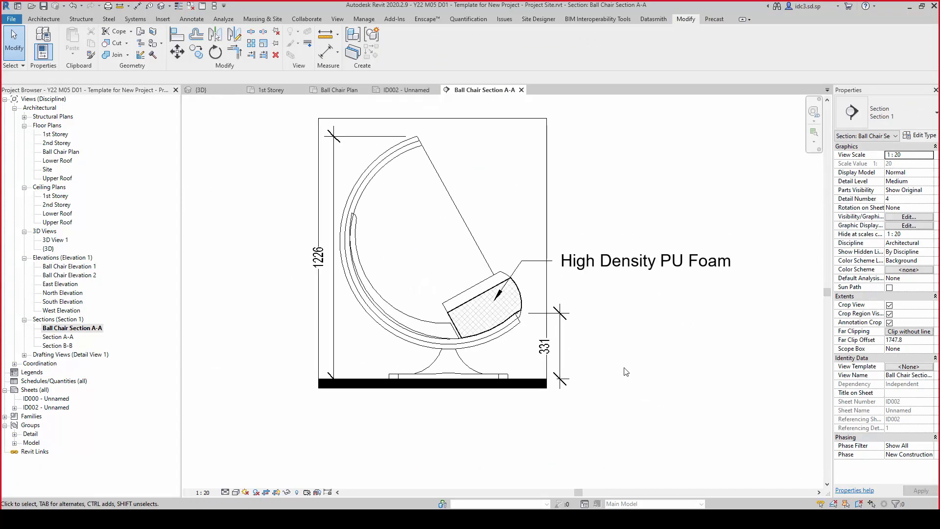
middle_drag(591, 333, 613, 372)
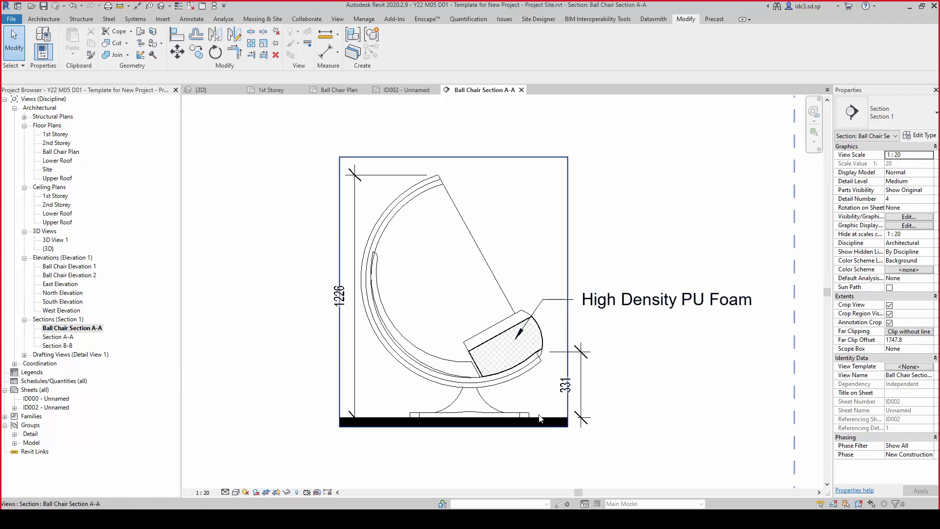
scroll(550, 377, up, 7)
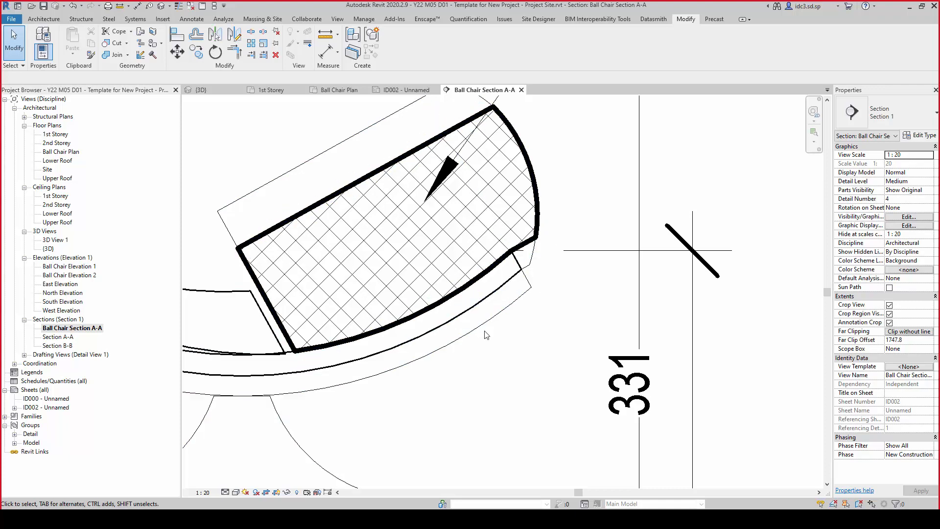
scroll(519, 316, down, 2)
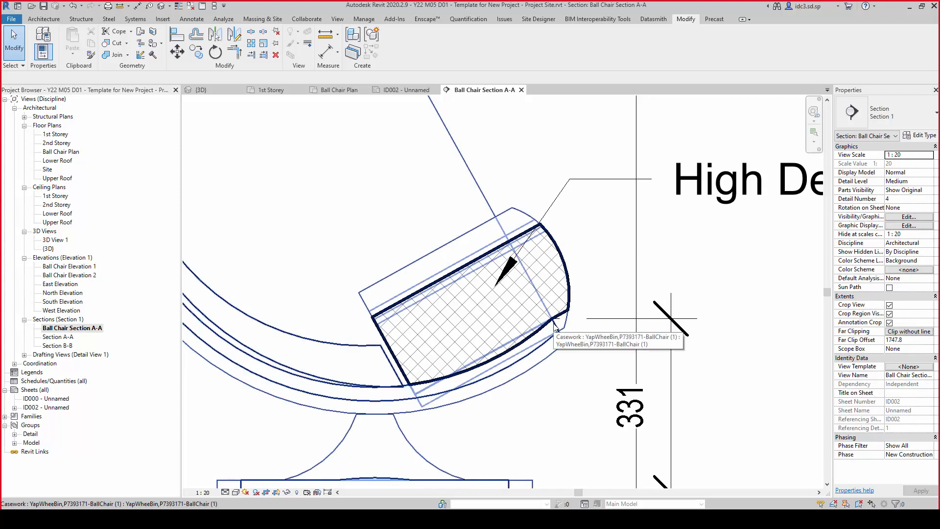
scroll(554, 327, up, 2)
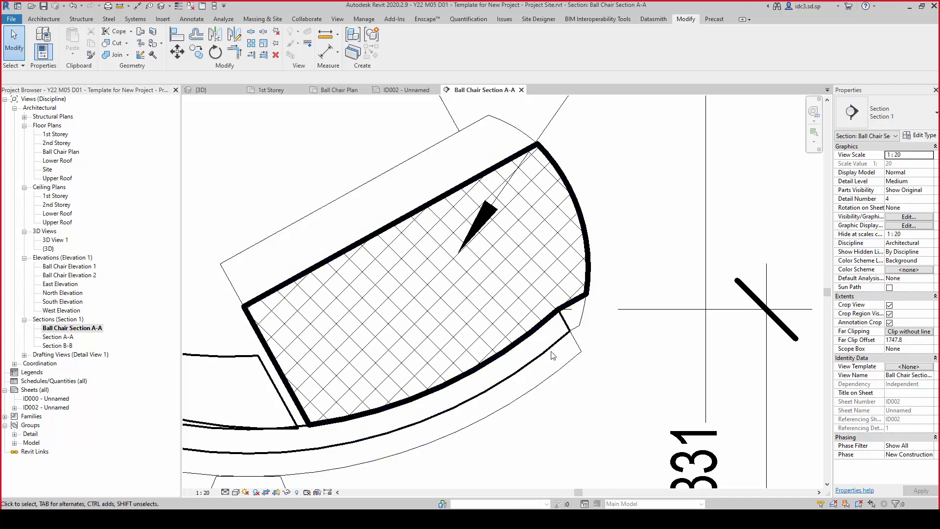
scroll(558, 168, down, 1)
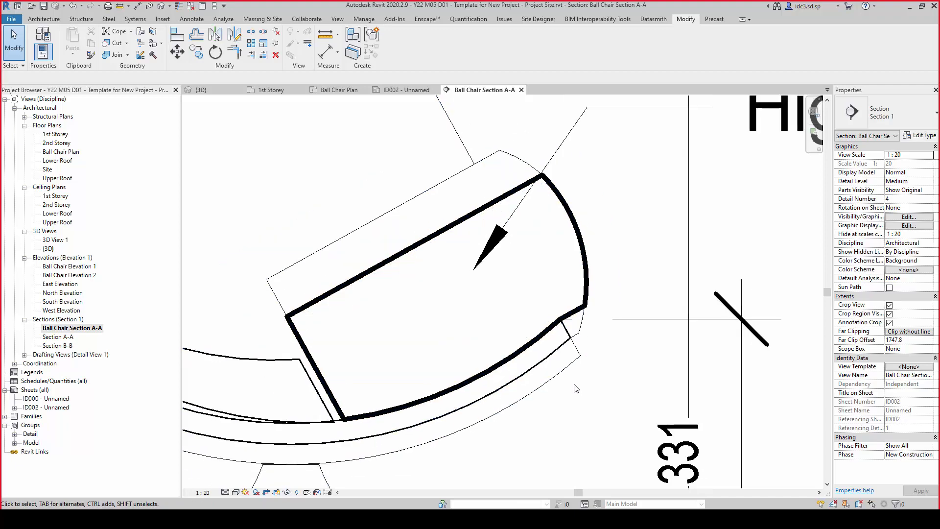
scroll(571, 212, up, 2)
middle_drag(571, 212, 552, 252)
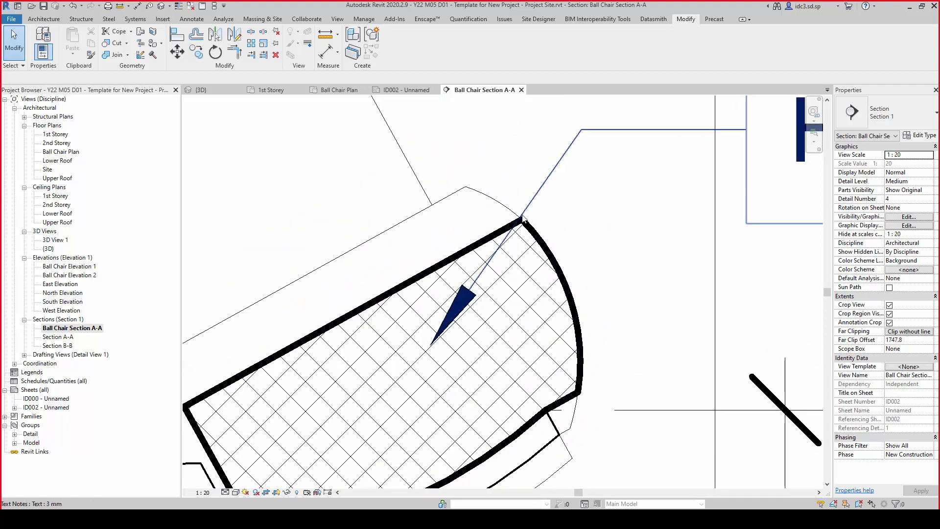
scroll(590, 337, down, 2)
scroll(590, 342, down, 4)
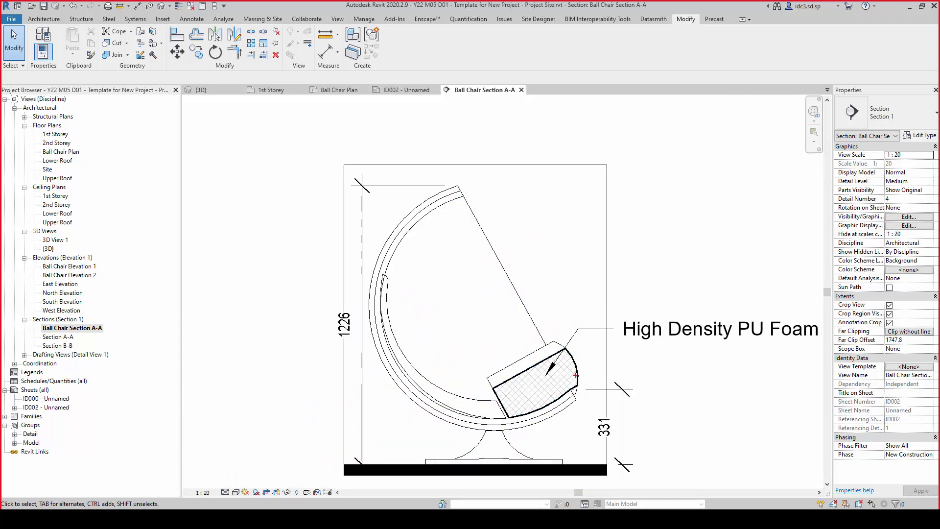
drag(575, 375, 556, 402)
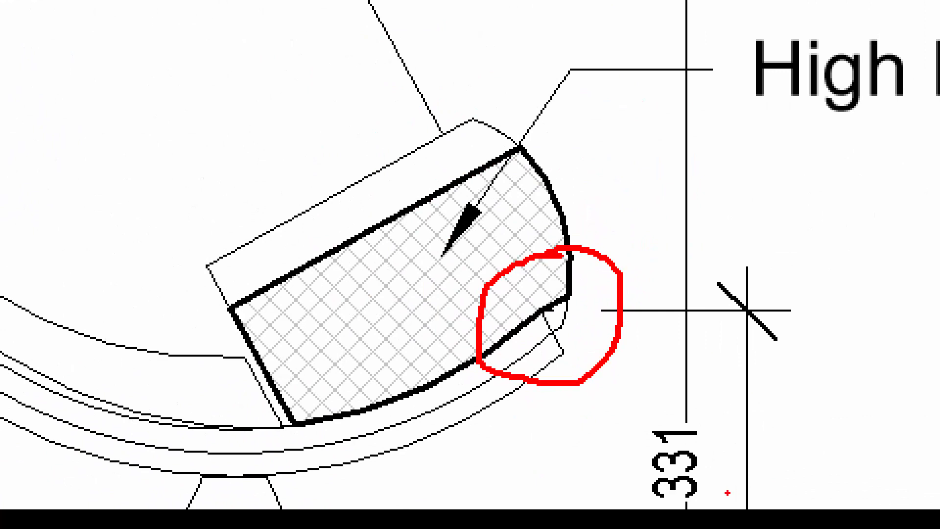
Add a rectangular callout around the foam region's lower front corner where it meets the shell's edge
key(Escape)
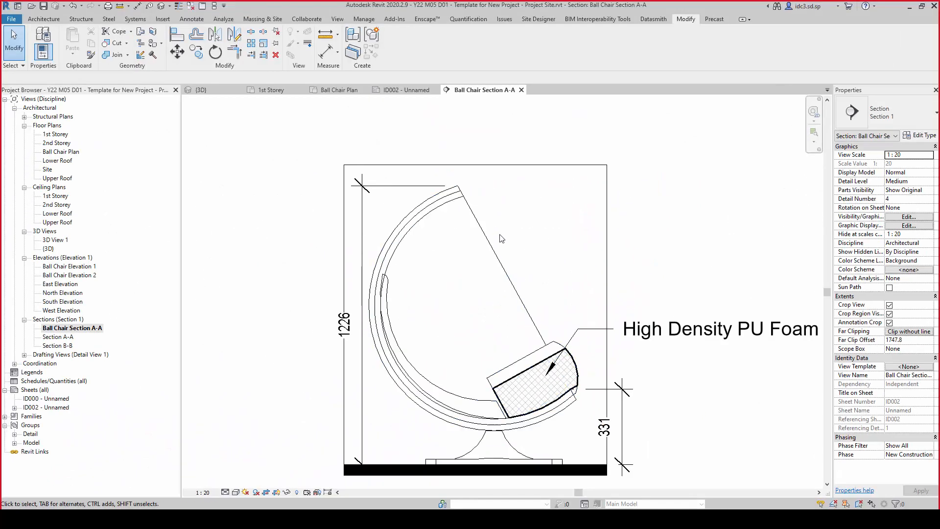
click(342, 20)
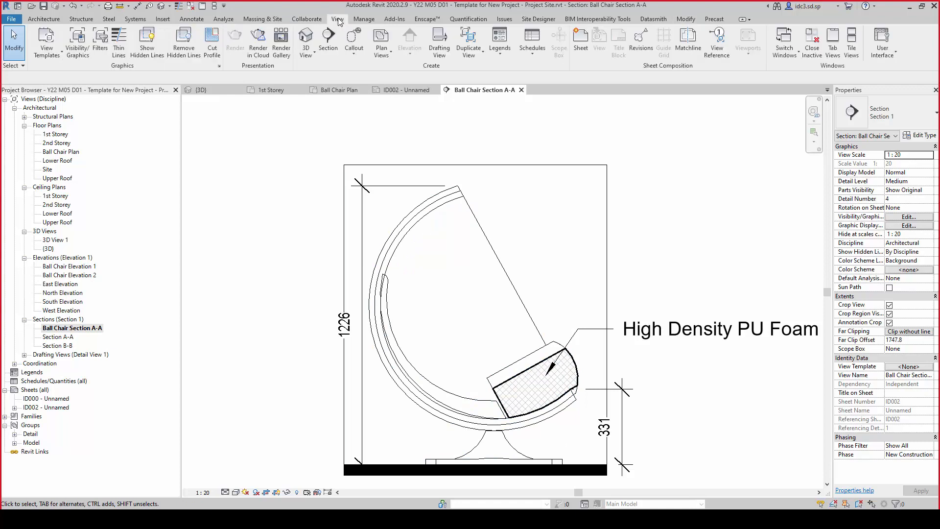
click(355, 53)
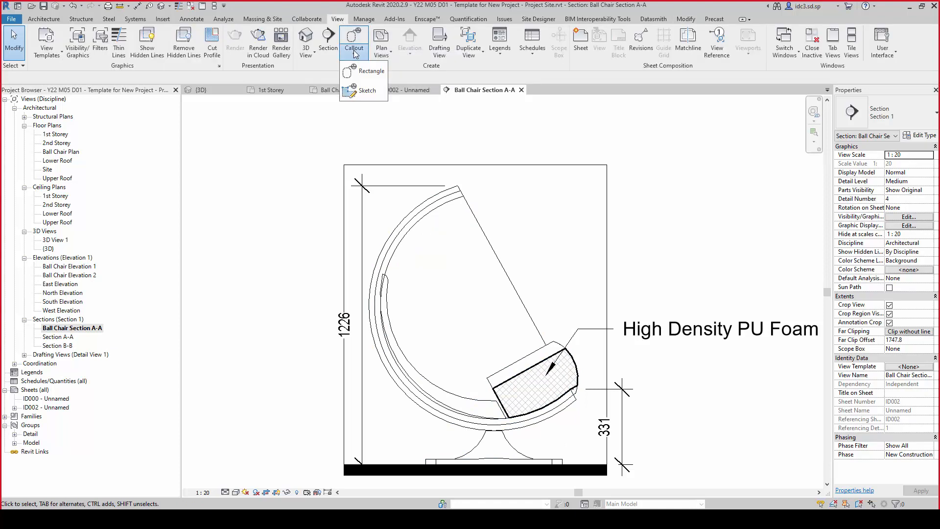
click(366, 74)
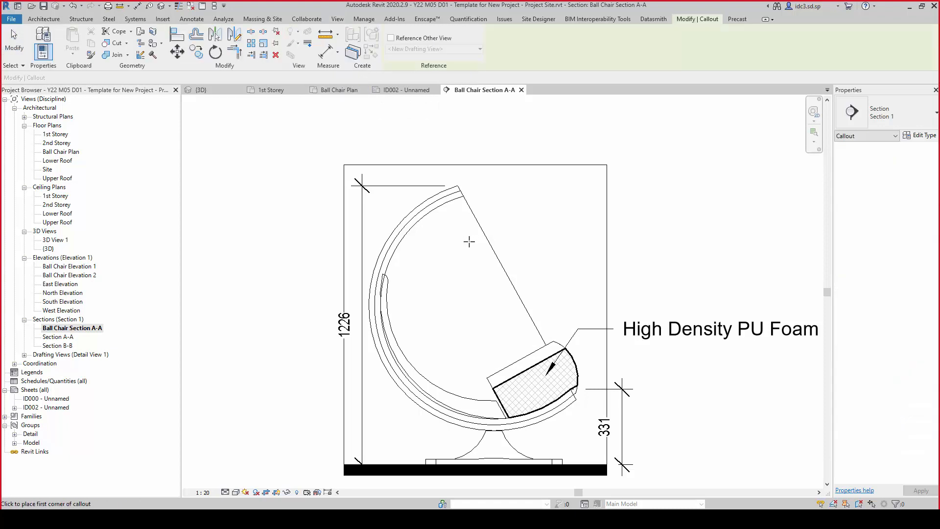
scroll(563, 440, up, 4)
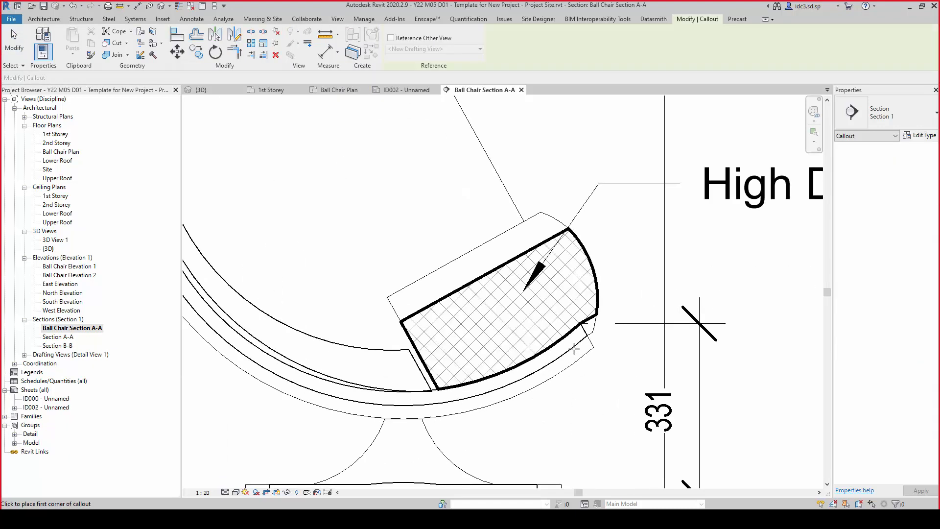
click(543, 367)
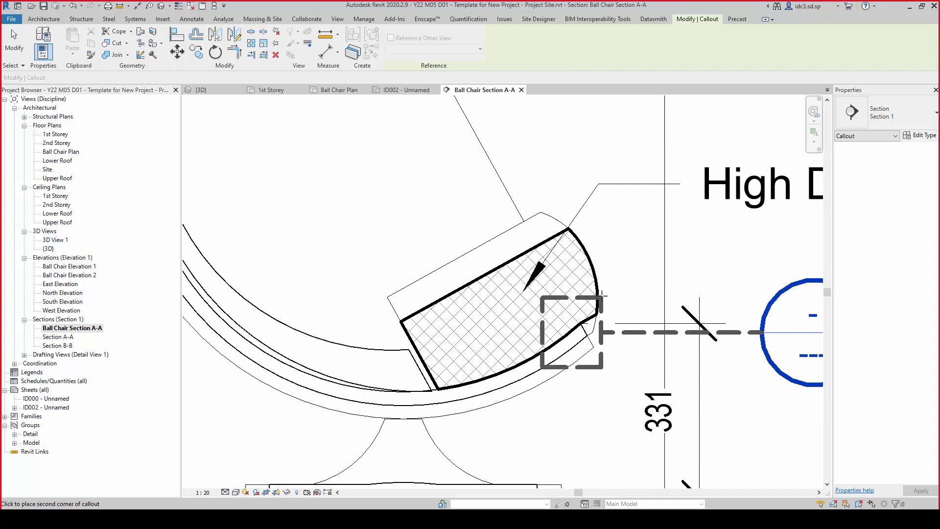
click(624, 283)
key(Escape)
scroll(576, 372, down, 4)
scroll(575, 372, up, 1)
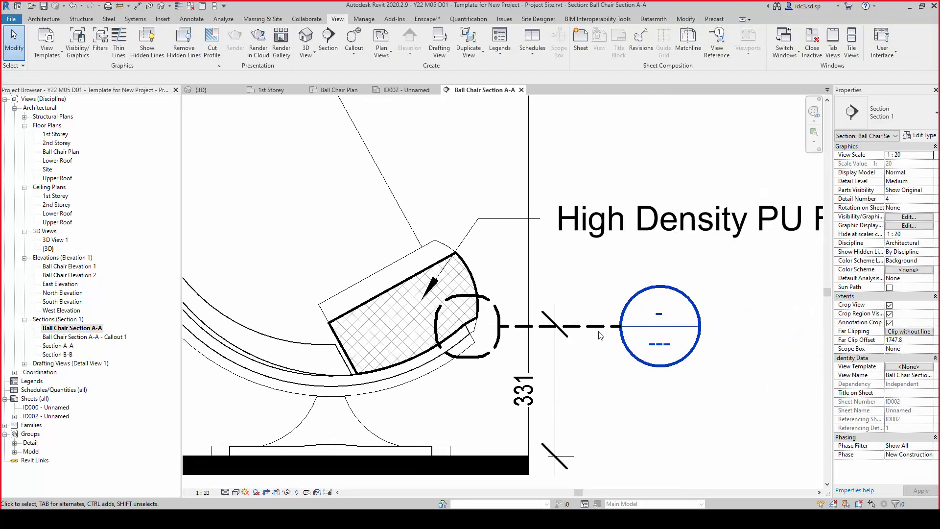
Raise the lower callout's bubble clear of the floor-height dimension and shape its leader with an elbow
click(599, 327)
drag(621, 329, 614, 288)
drag(557, 302, 562, 290)
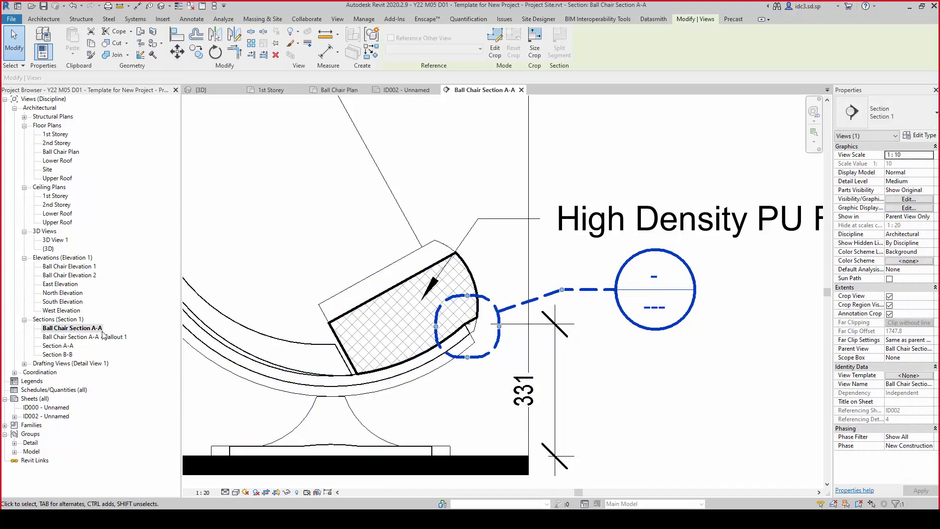
scroll(642, 328, down, 3)
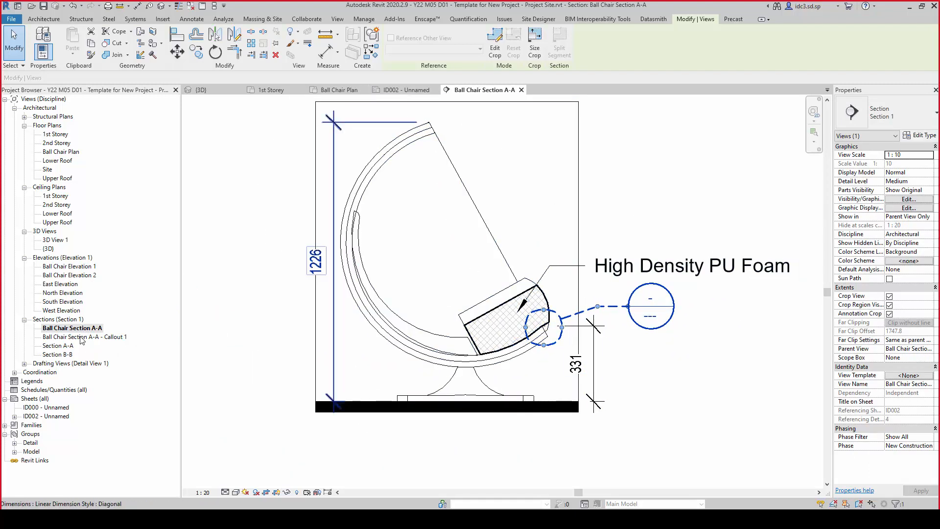
Rename the callout view Ball Chair Section A-A - Callout 1 as Ball Chair Detail 1
click(81, 337)
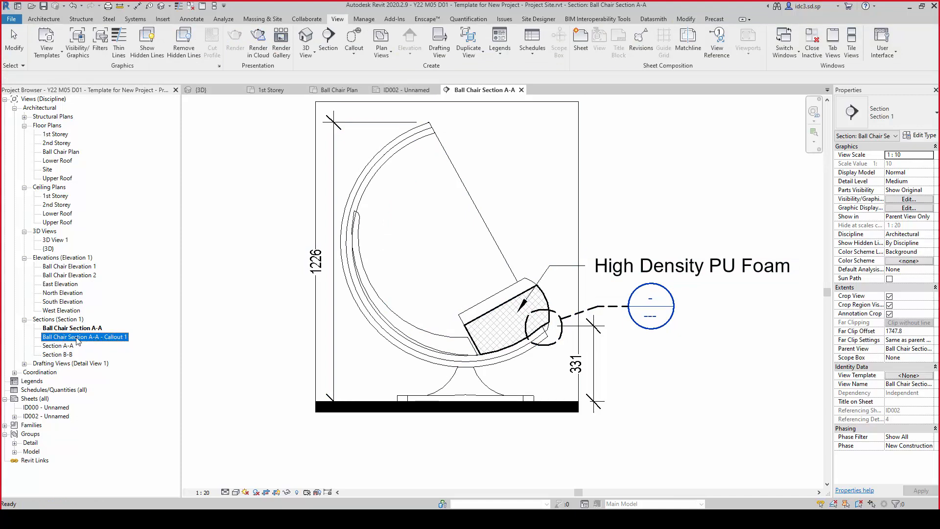
right_click(96, 341)
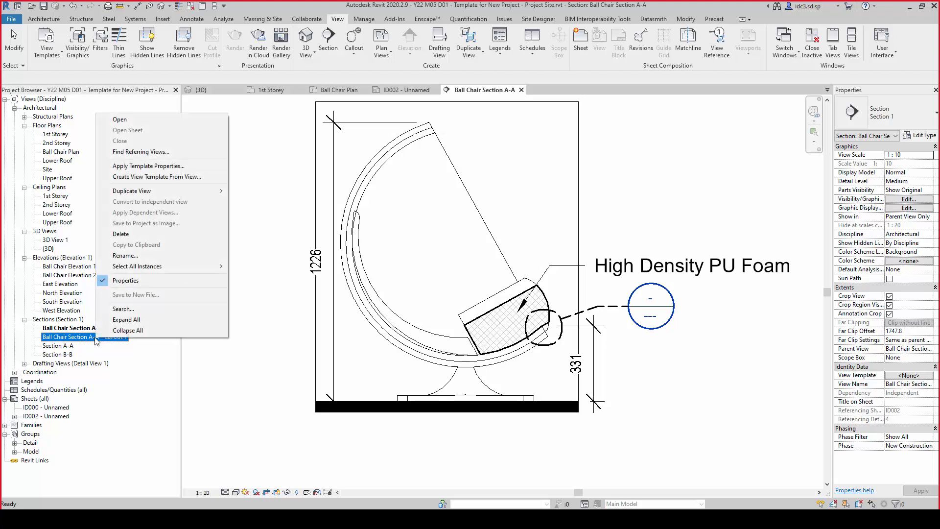
click(159, 257)
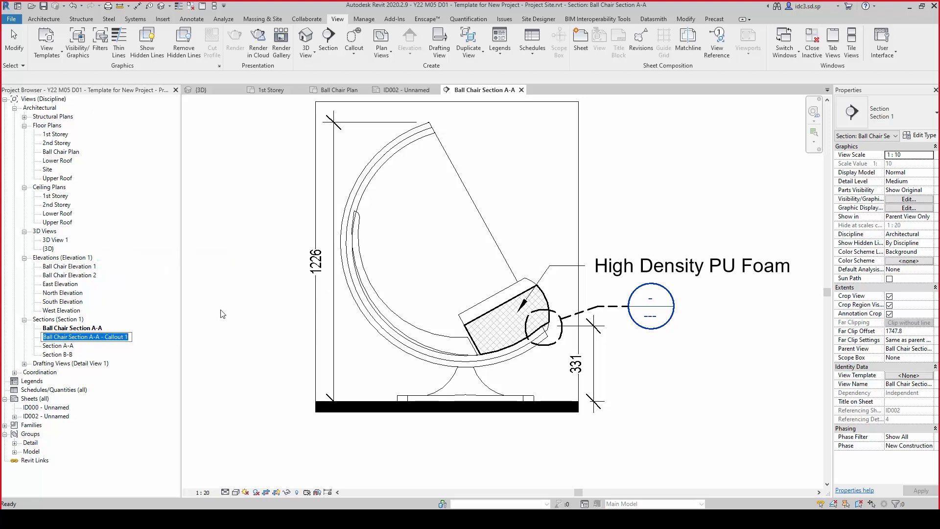
drag(68, 337, 214, 340)
text(Deat)
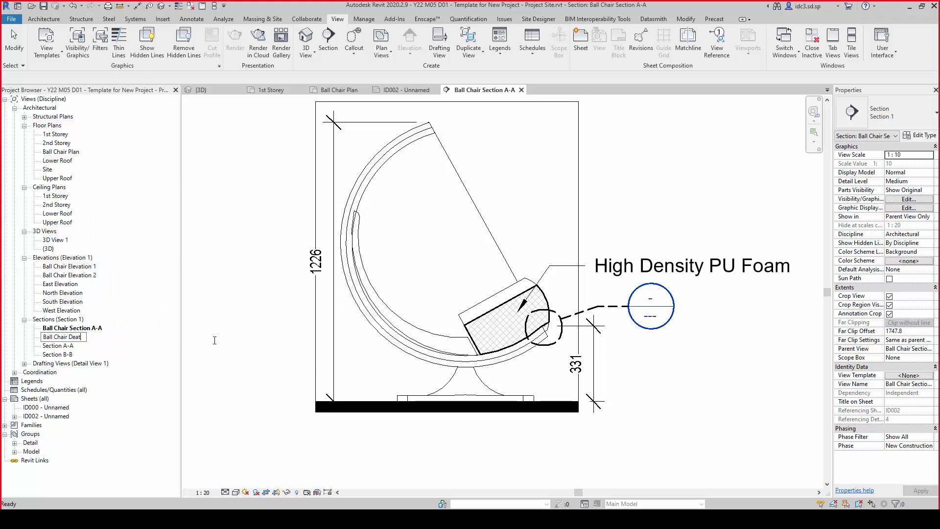
text(a)
key(BackSpace)
key(BackSpace)
key(BackSpace)
key(BackSpace)
key(BackSpace)
key(BackSpace)
key(BackSpace)
key(BackSpace)
key(BackSpace)
key(BackSpace)
key(BackSpace)
key(BackSpace)
key(BackSpace)
key(BackSpace)
text(B)
text(il)
key(Return)
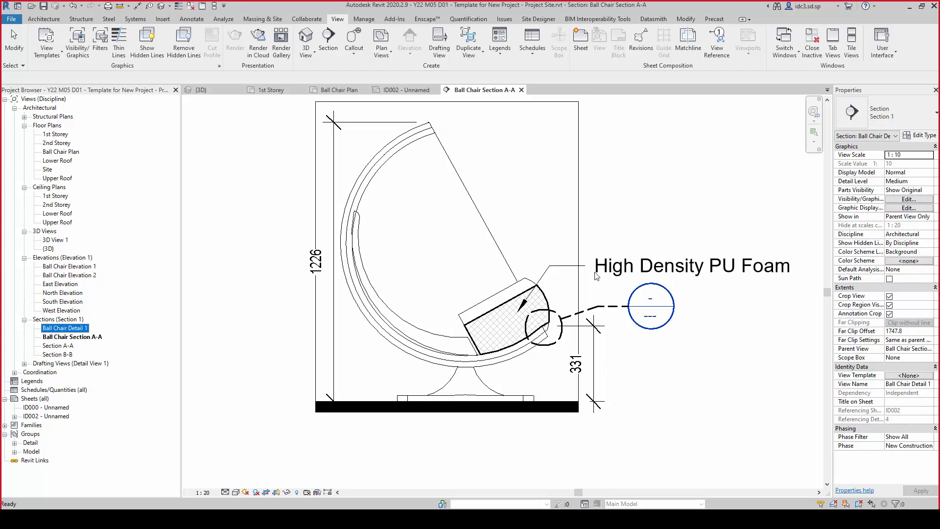
click(632, 206)
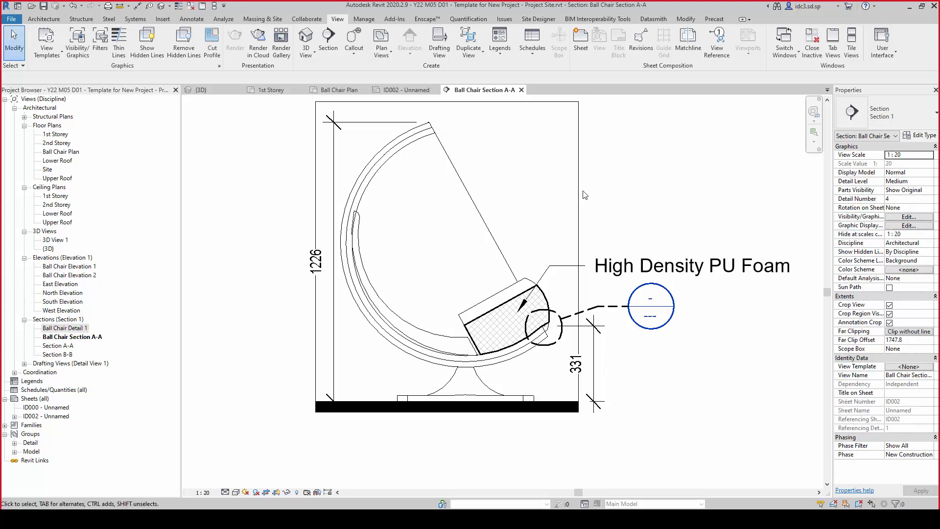
Add a second rectangular callout around the shell's top edge in Ball Chair Section A-A
click(354, 54)
click(368, 71)
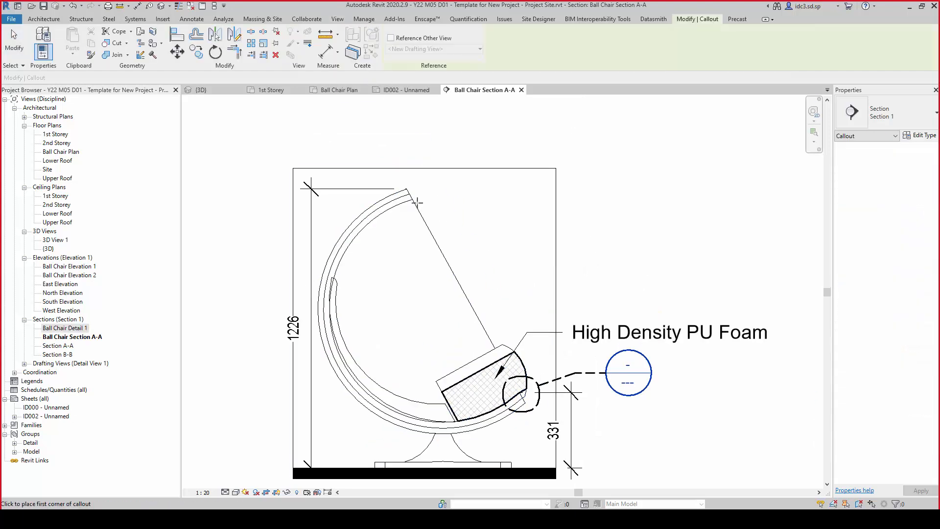
click(391, 183)
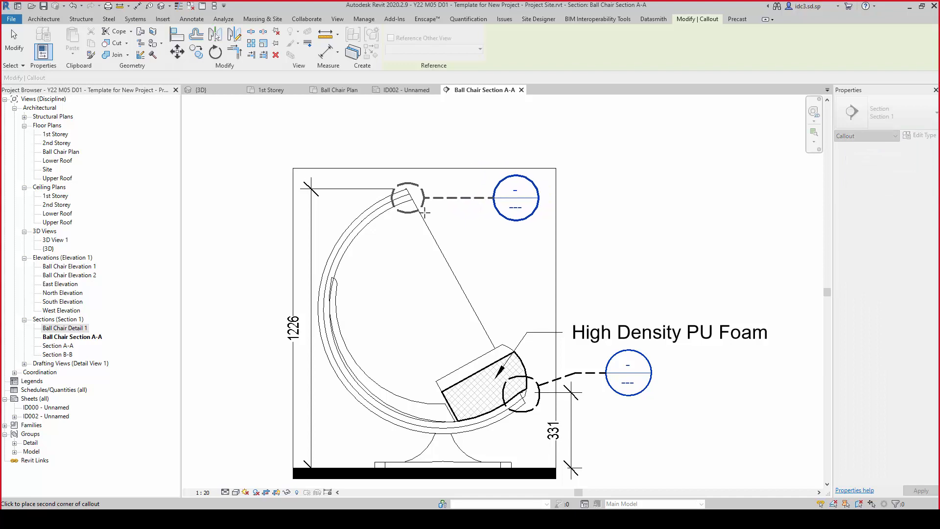
click(424, 212)
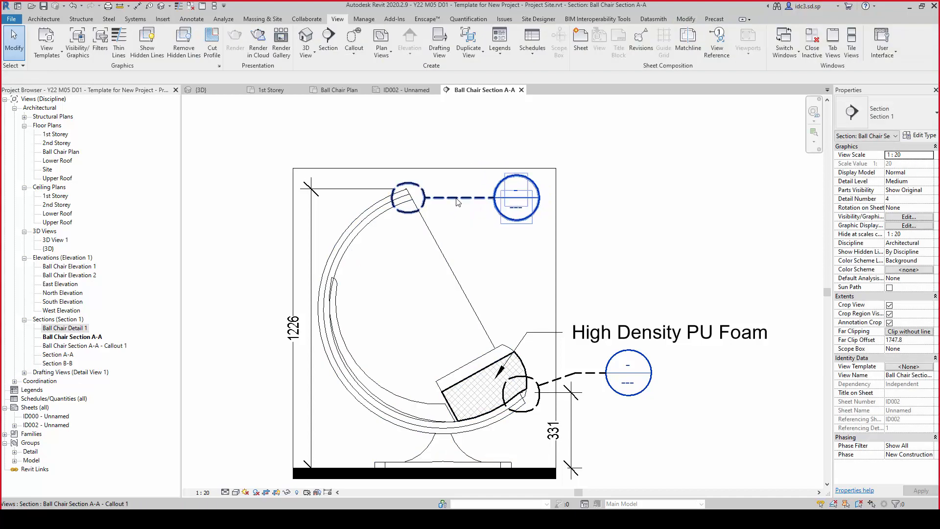
Lower the top callout's bubble and bend its leader so it ends in a horizontal segment
click(457, 201)
drag(509, 195, 477, 232)
scroll(464, 230, up, 3)
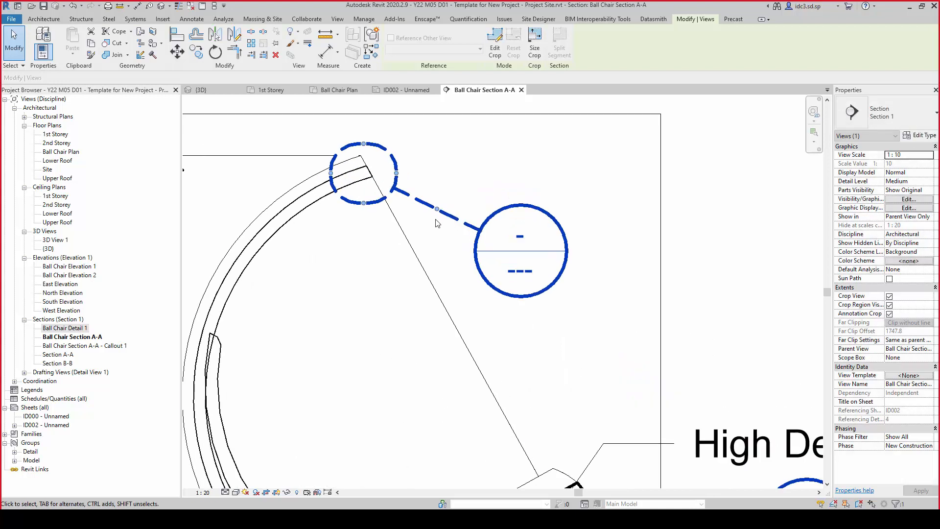
drag(437, 209, 435, 230)
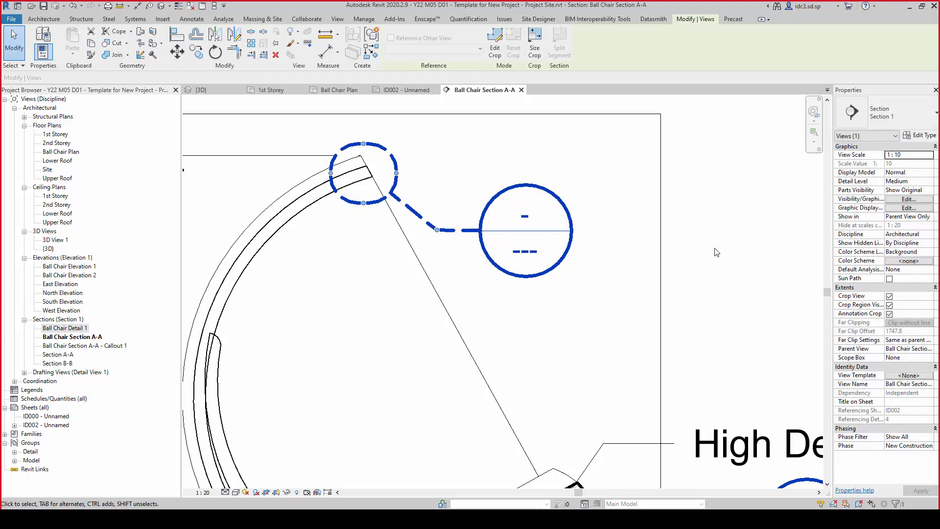
Rename the second callout view as Ball Chair Detail 2, reusing the name of the first detail
click(104, 346)
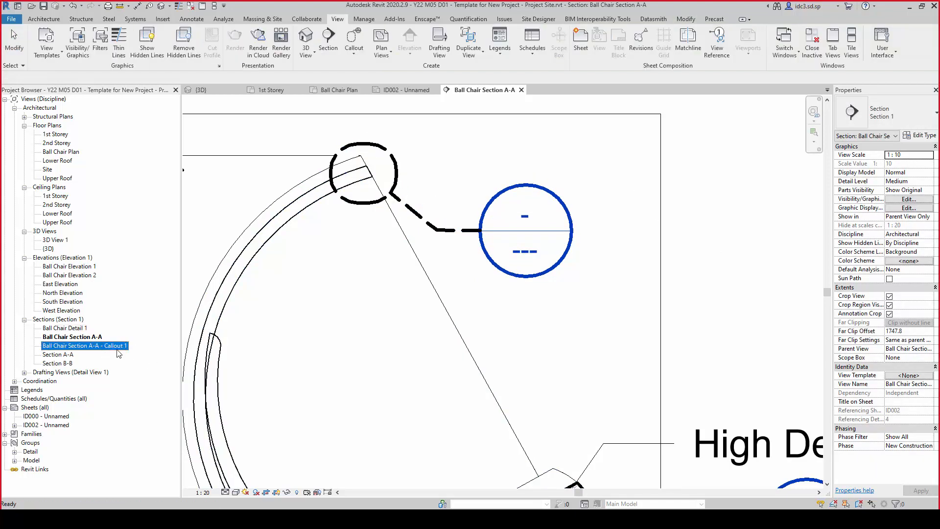
right_click(76, 328)
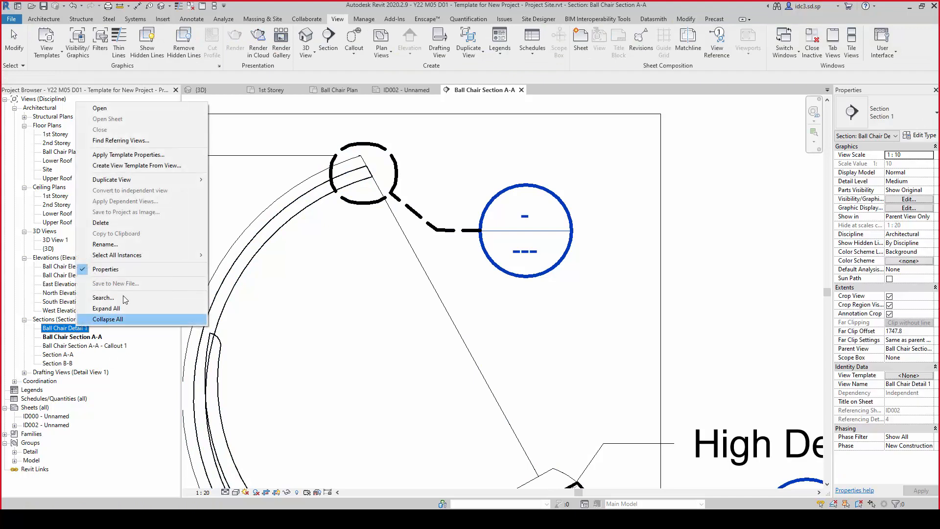
click(123, 244)
key(ctrl+c)
click(93, 346)
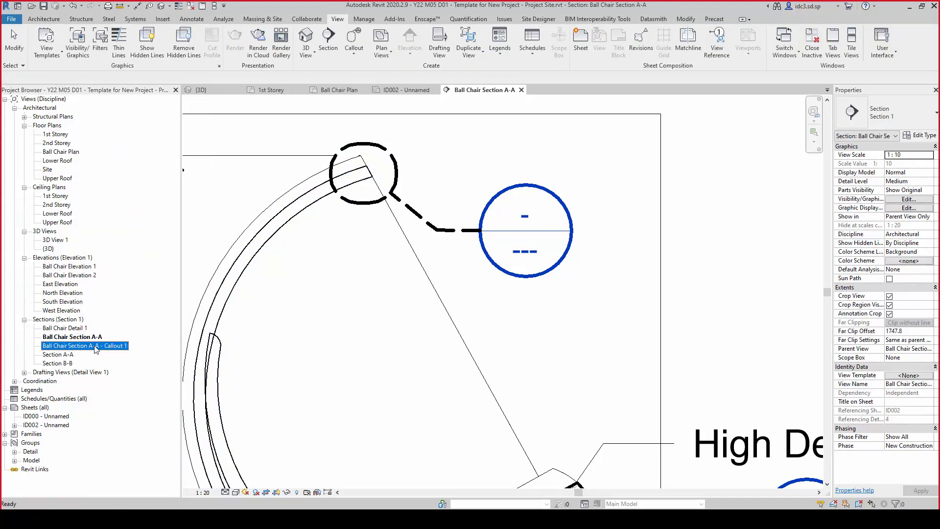
right_click(94, 345)
click(153, 264)
key(ctrl+v)
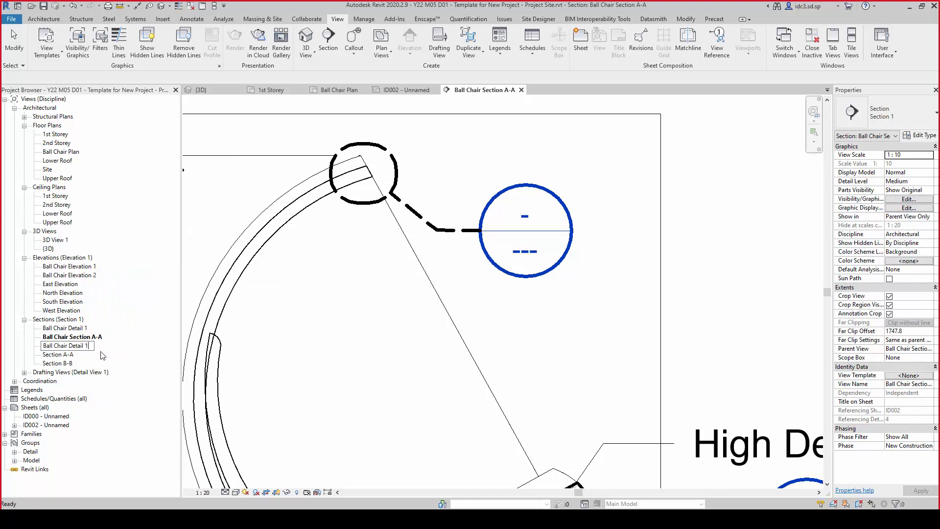
click(776, 283)
On sheet ID002, shift the Ball Chair Section A-A viewport left so it lies inside the sheet border
scroll(665, 290, down, 3)
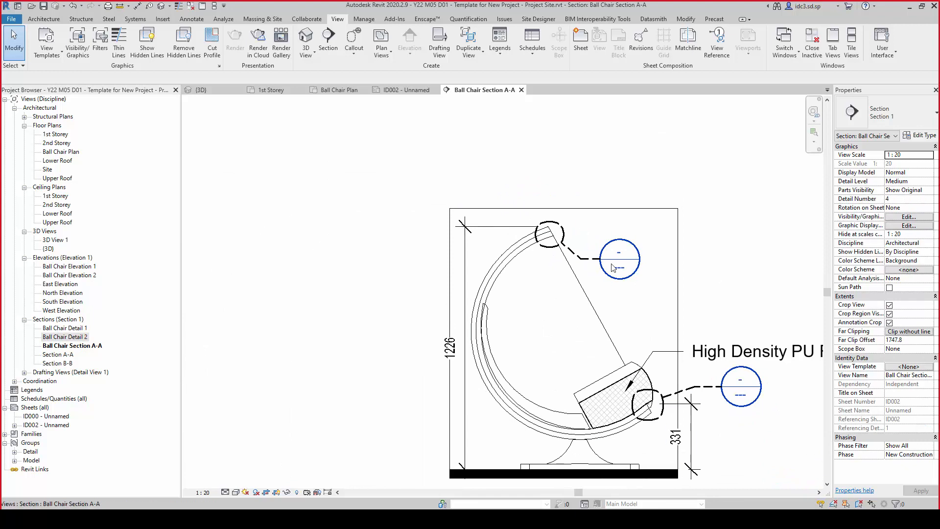
scroll(574, 270, down, 2)
middle_drag(497, 275, 438, 316)
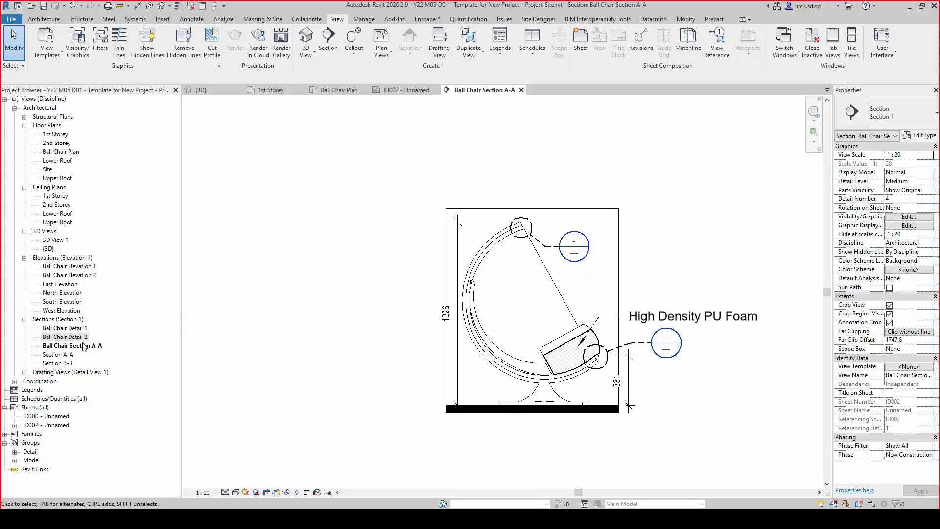
click(406, 90)
click(499, 324)
scroll(498, 325, down, 2)
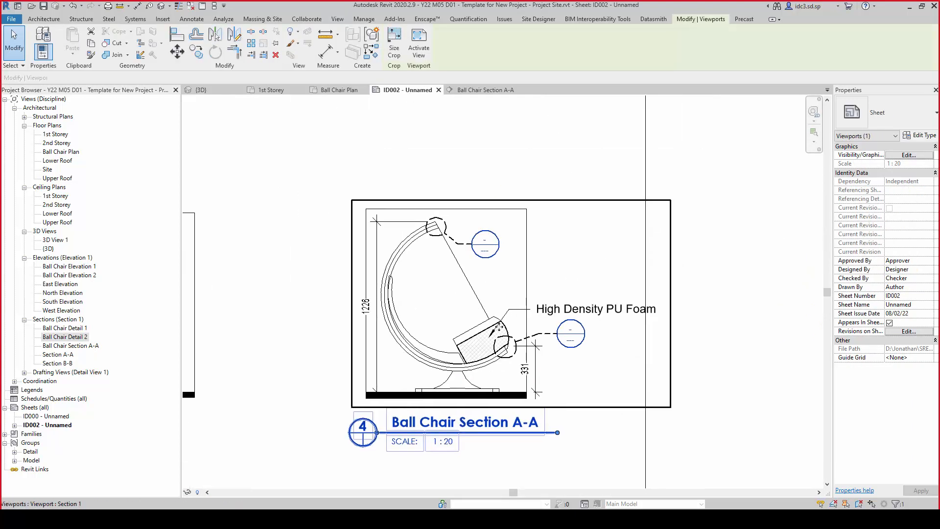
scroll(600, 350, down, 3)
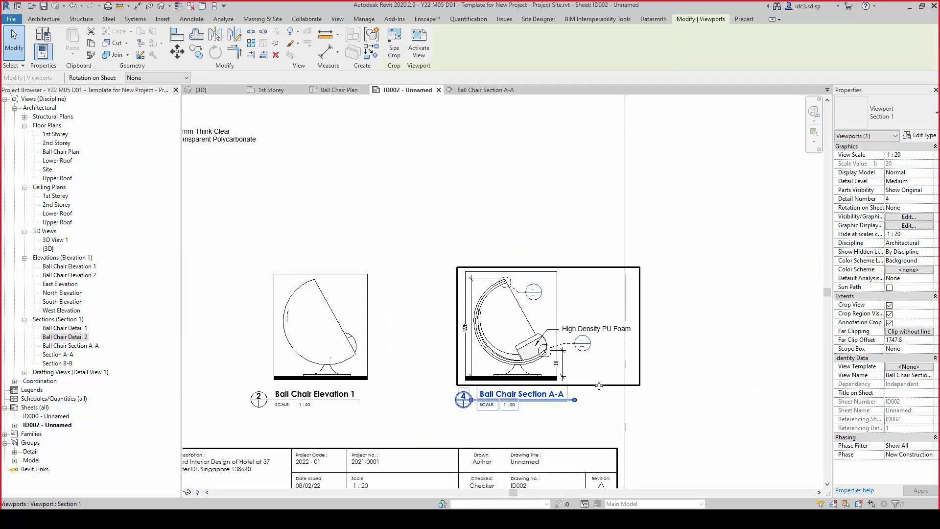
drag(600, 391, 556, 390)
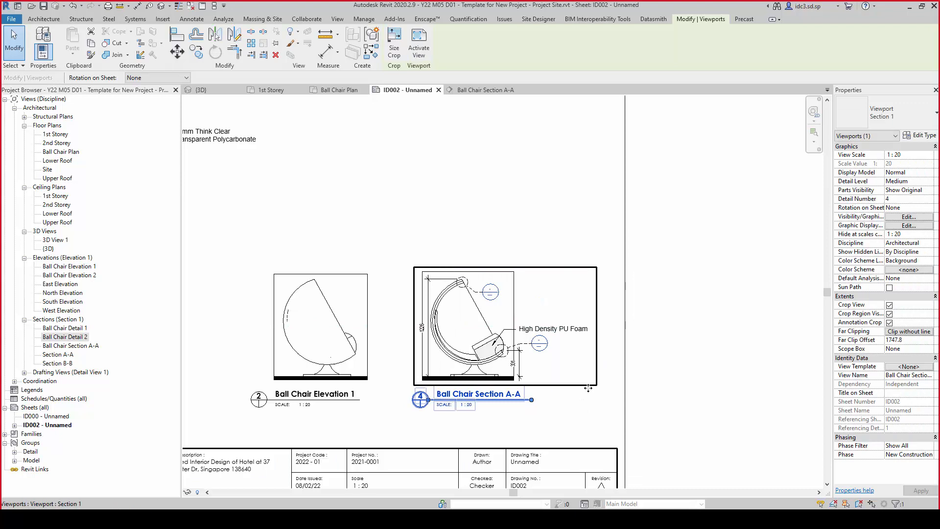
scroll(645, 386, up, 2)
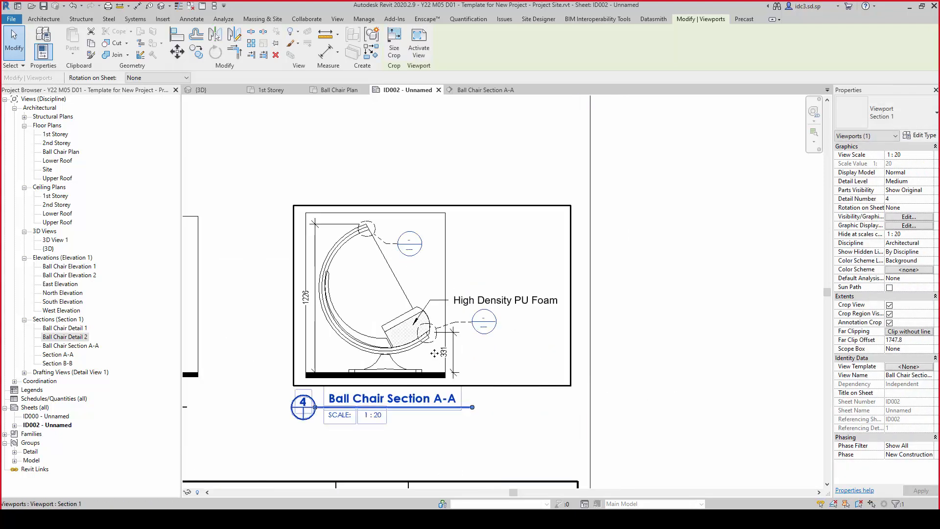
scroll(528, 297, down, 4)
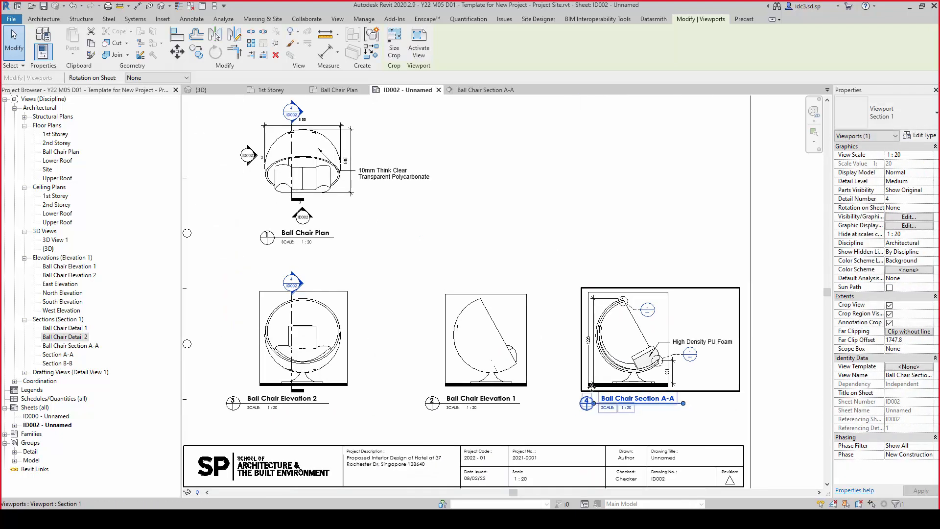
Shift the Ball Chair Elevation 1 viewport slightly left to even out the spacing between the drawings
click(526, 364)
drag(525, 361, 512, 360)
click(557, 283)
Activate the Ball Chair Section A-A view within its viewport on sheet ID002
scroll(485, 361, up, 2)
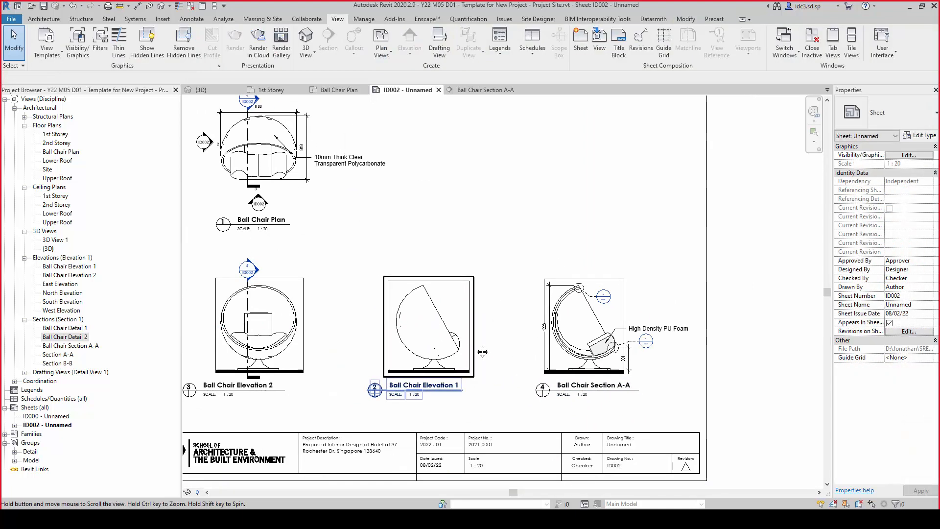
scroll(516, 370, up, 2)
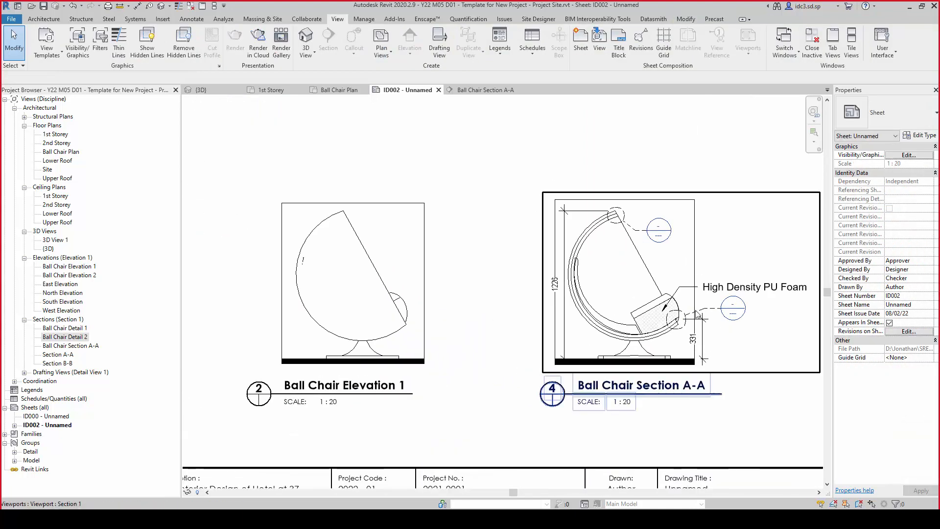
click(685, 250)
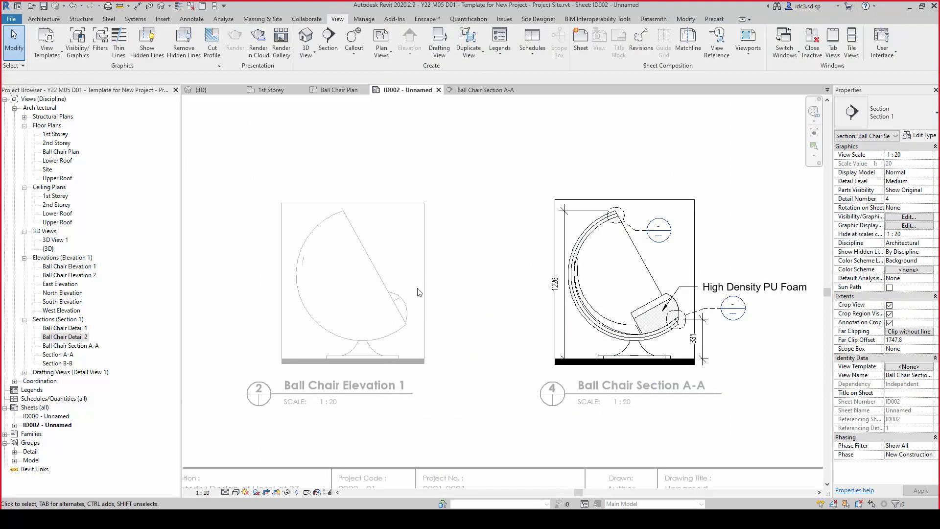
scroll(311, 337, down, 3)
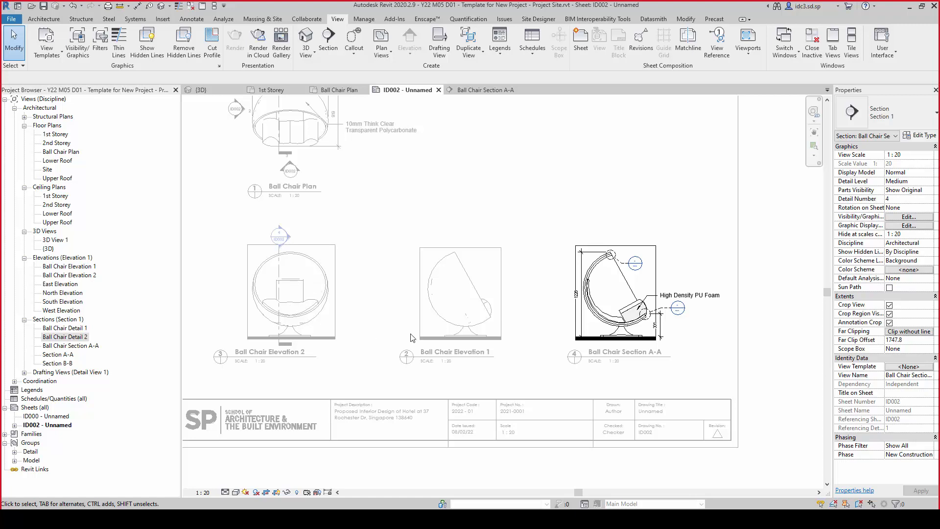
Hide the crop region of the active Ball Chair Section A-A view and return to the sheet
scroll(547, 363, up, 1)
scroll(562, 365, up, 1)
scroll(547, 285, up, 2)
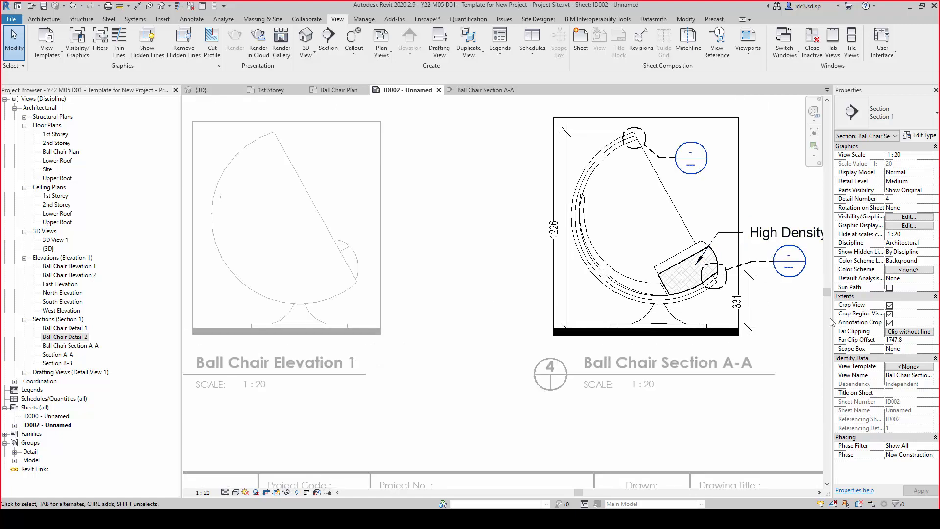
click(889, 313)
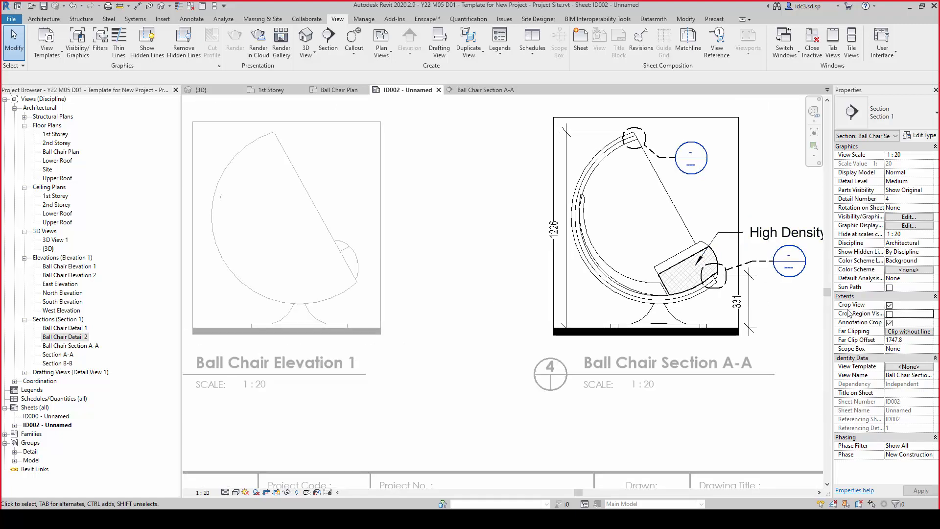
scroll(467, 322, down, 5)
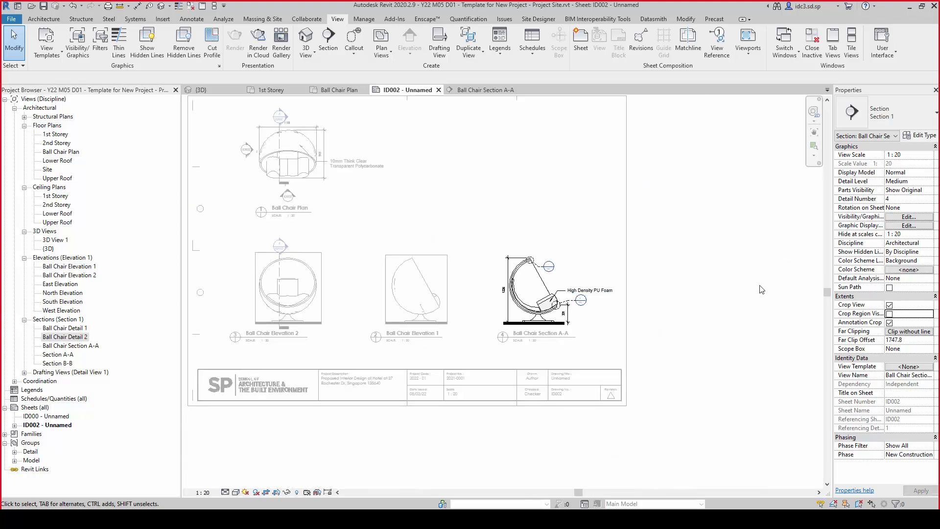
double_click(655, 288)
Reactivate the Ball Chair Section A-A view, move the overall height dimension farther outward from the chair shell, and deactivate the view
scroll(547, 309, up, 3)
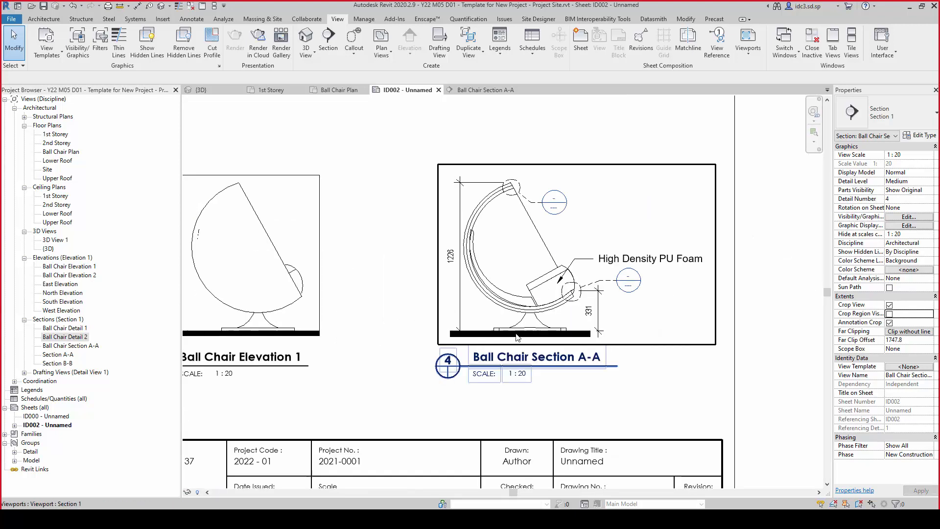
scroll(450, 290, up, 2)
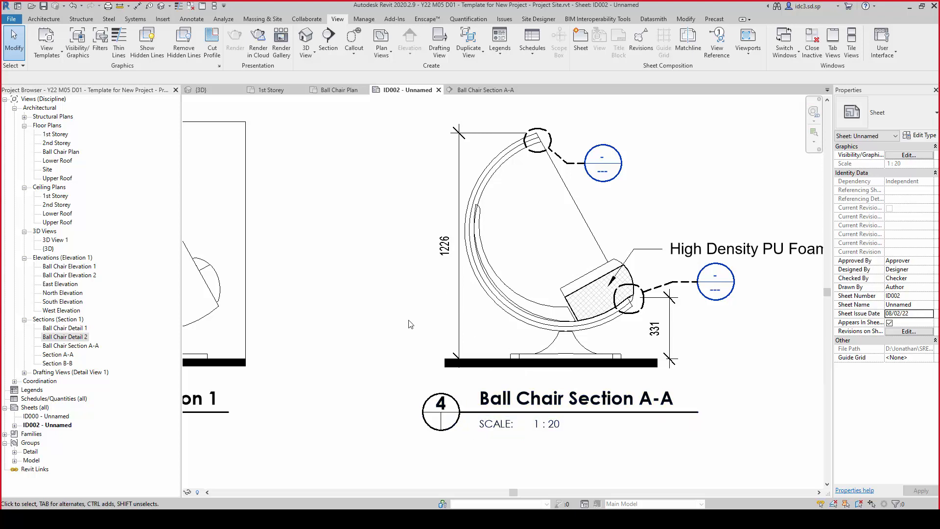
double_click(449, 306)
click(459, 303)
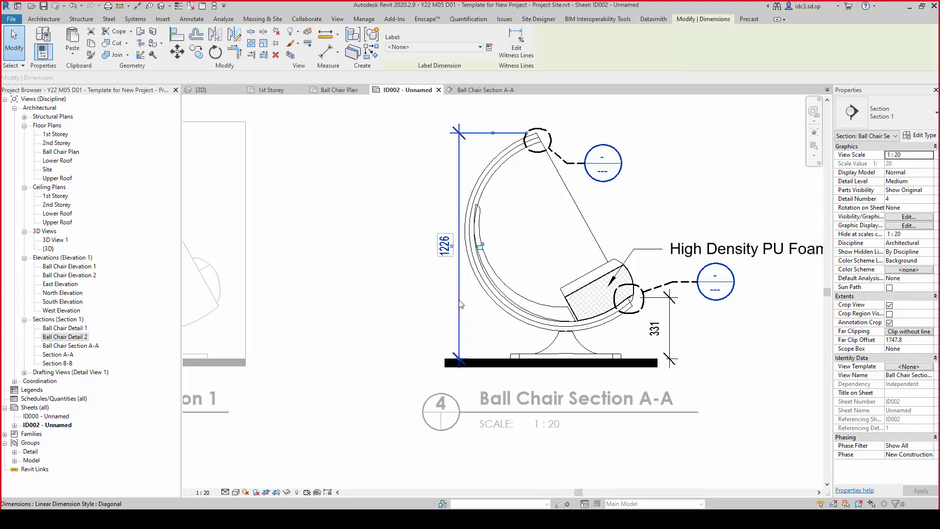
drag(458, 300, 420, 302)
double_click(371, 336)
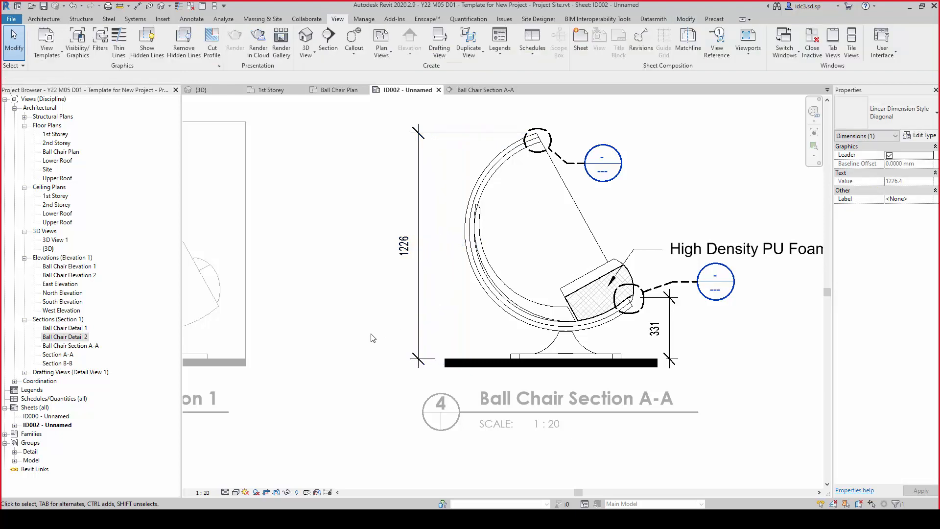
Place the Ball Chair Detail 1 view on sheet ID002 in the empty area beside the Ball Chair Plan
scroll(639, 334, down, 1)
scroll(687, 316, down, 2)
middle_drag(738, 328, 652, 344)
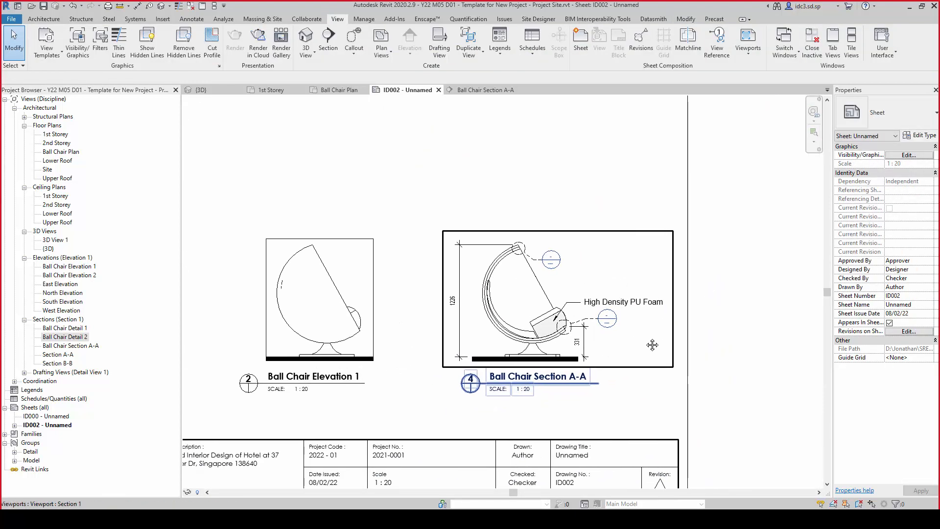
scroll(734, 329, down, 2)
middle_drag(723, 344, 695, 370)
scroll(644, 334, up, 2)
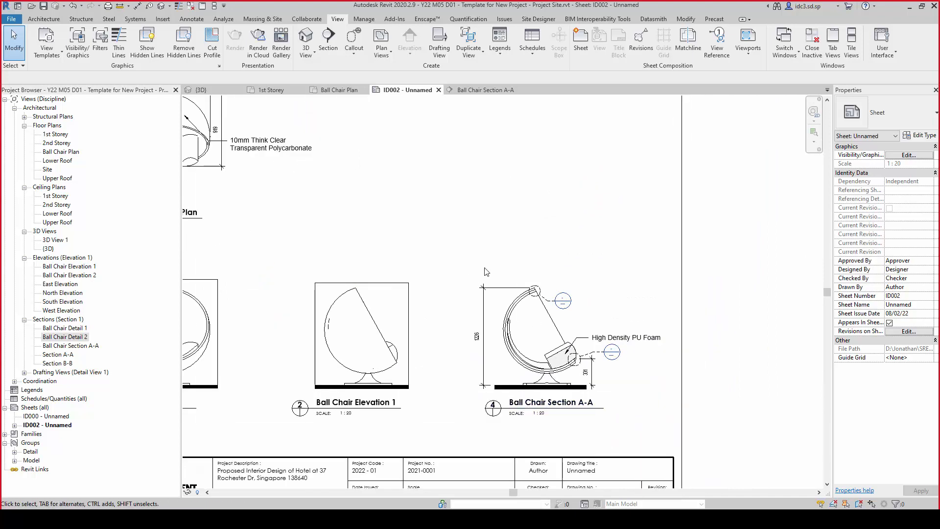
scroll(509, 260, down, 3)
middle_drag(508, 260, 531, 276)
scroll(532, 275, up, 1)
click(68, 330)
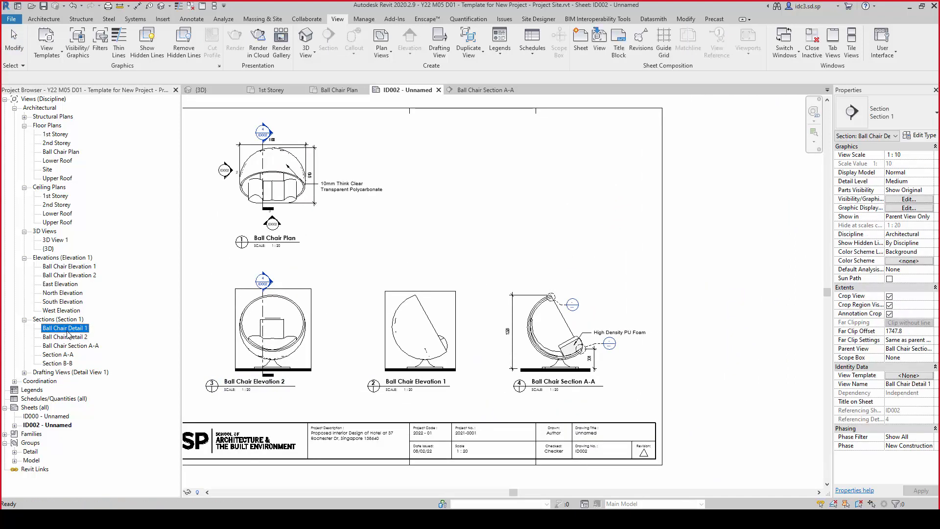
drag(68, 330, 321, 260)
click(435, 185)
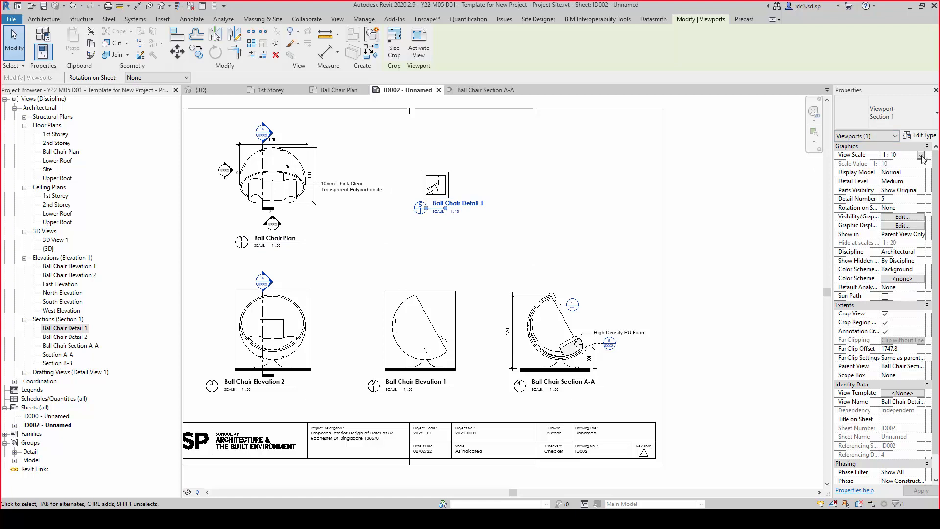
Set the view scale of the Ball Chair Detail 1 viewport to 1 : 2
click(921, 155)
click(921, 164)
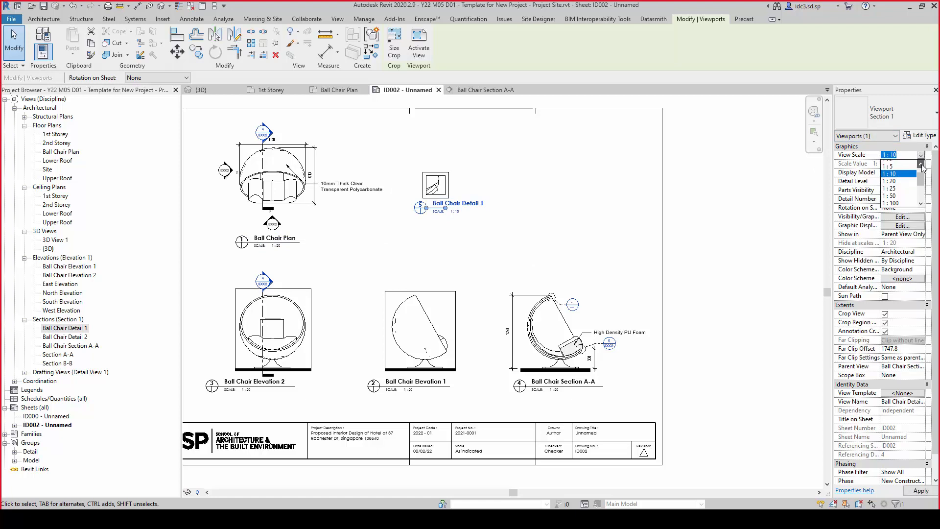
click(921, 164)
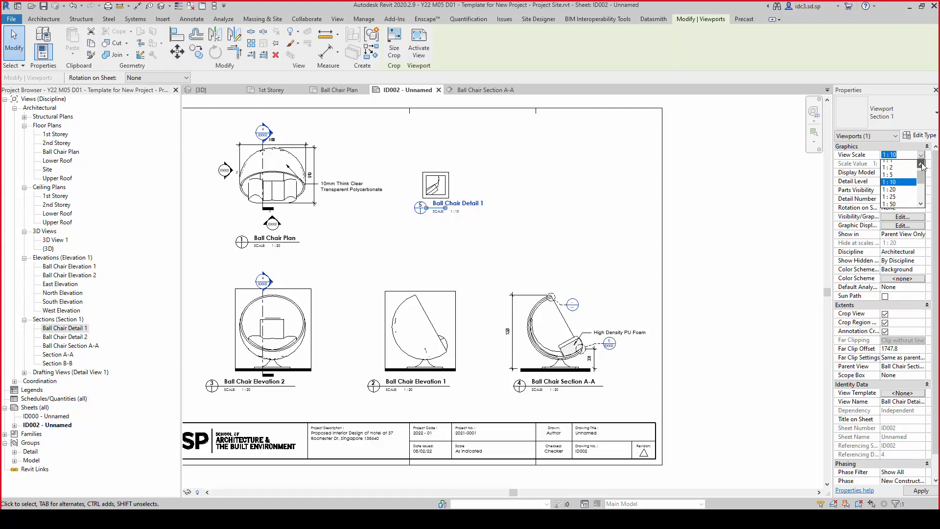
click(887, 171)
click(615, 235)
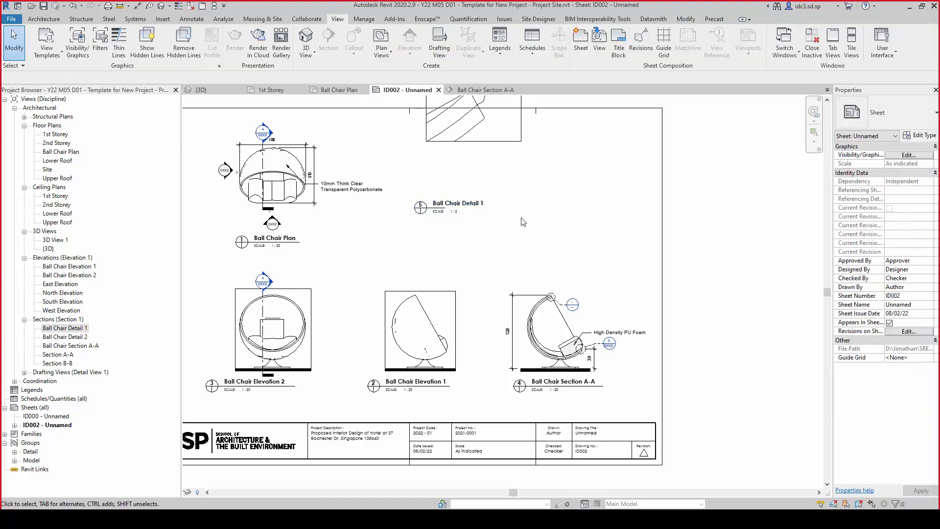
Move the enlarged Ball Chair Detail 1 viewport inside the sheet border, above Ball Chair Elevation 1
scroll(523, 222, down, 2)
click(545, 230)
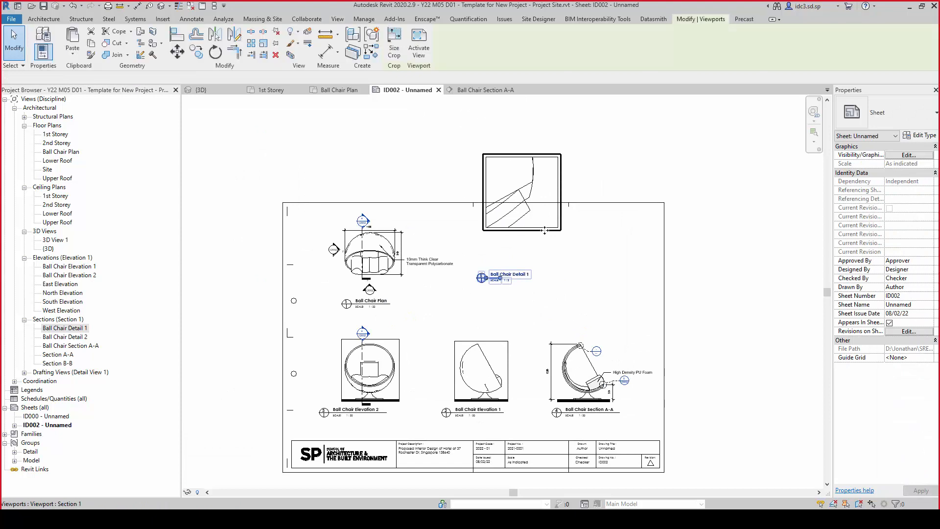
drag(544, 230, 492, 295)
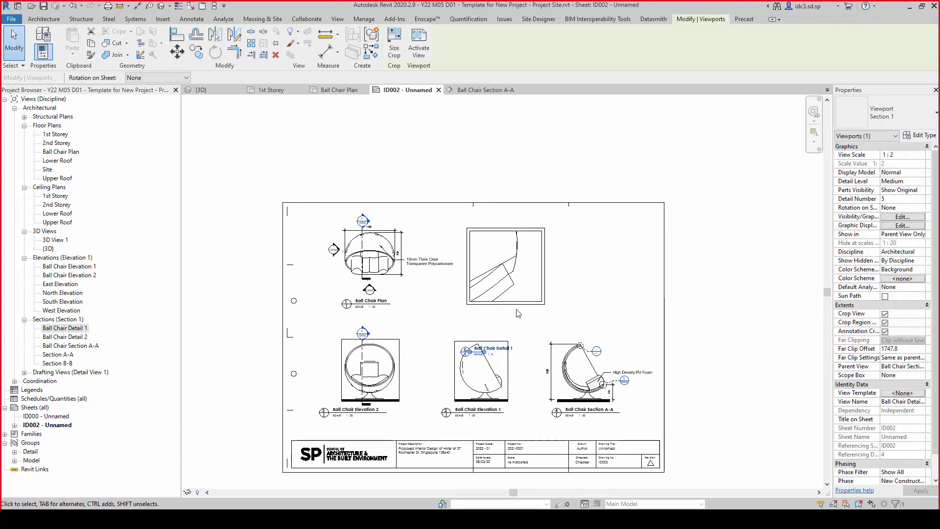
Move the Ball Chair Detail 1 title directly beneath its drawing and extend the title line past the full view name
scroll(517, 324, up, 2)
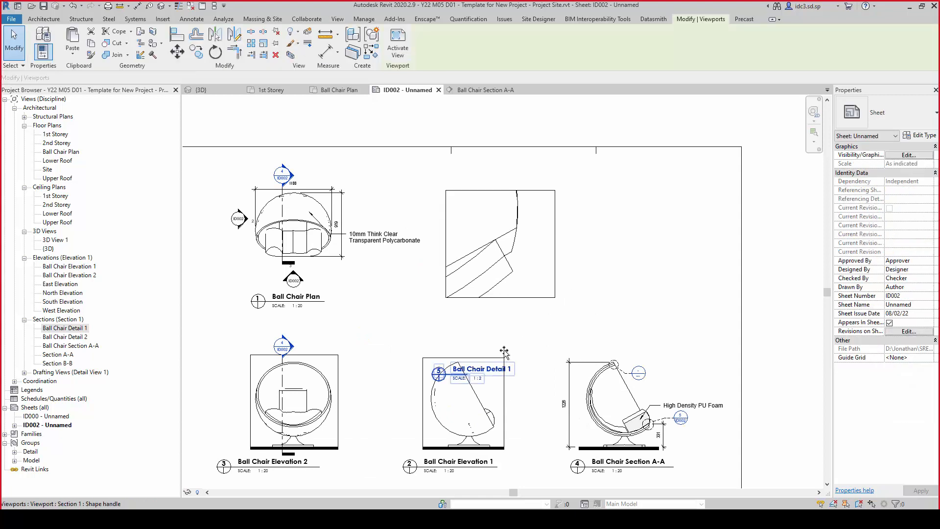
drag(493, 368, 511, 309)
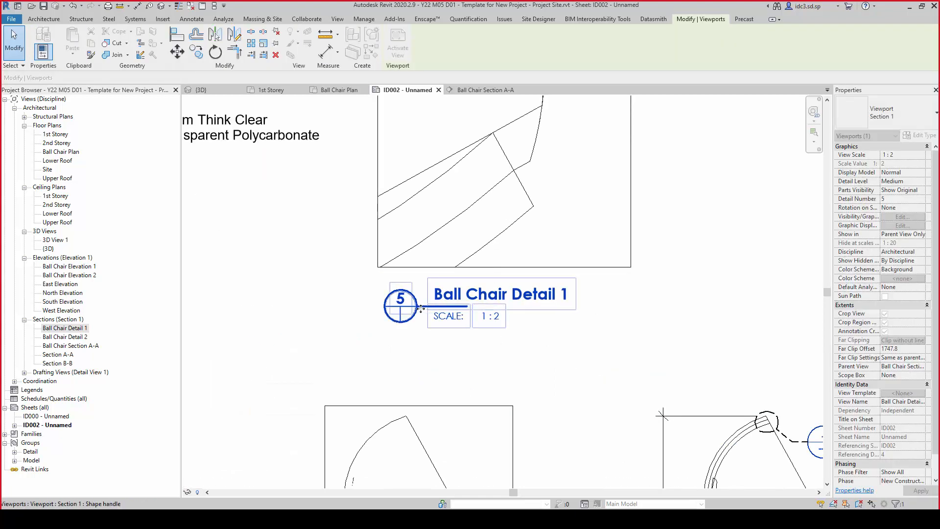
click(441, 308)
drag(468, 308, 581, 313)
click(583, 323)
scroll(583, 323, down, 4)
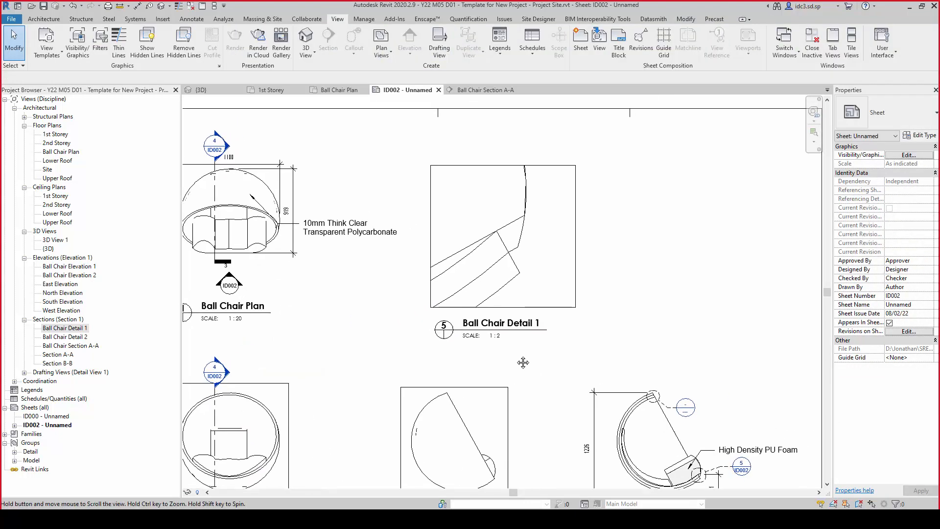
Place the Ball Chair Detail 2 view on the sheet beside Ball Chair Detail 1 and set its view scale to 1 : 2
click(66, 337)
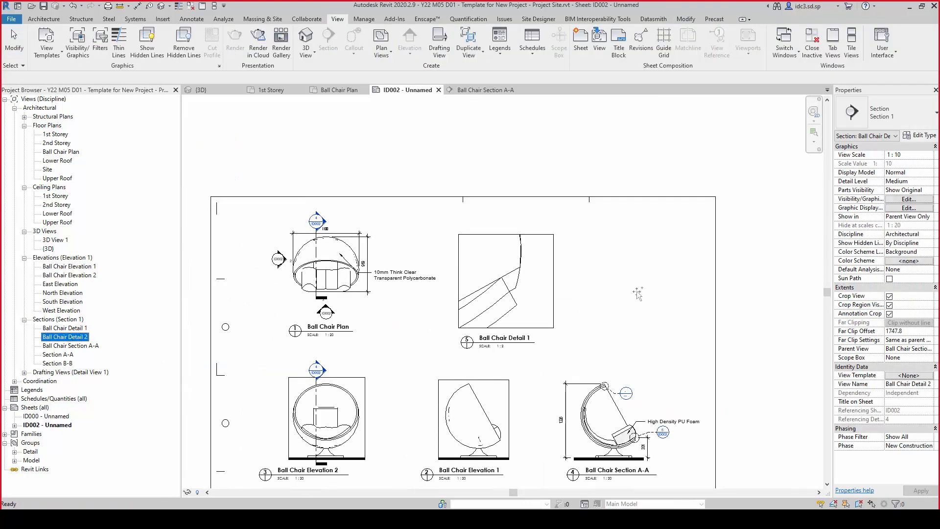
click(623, 284)
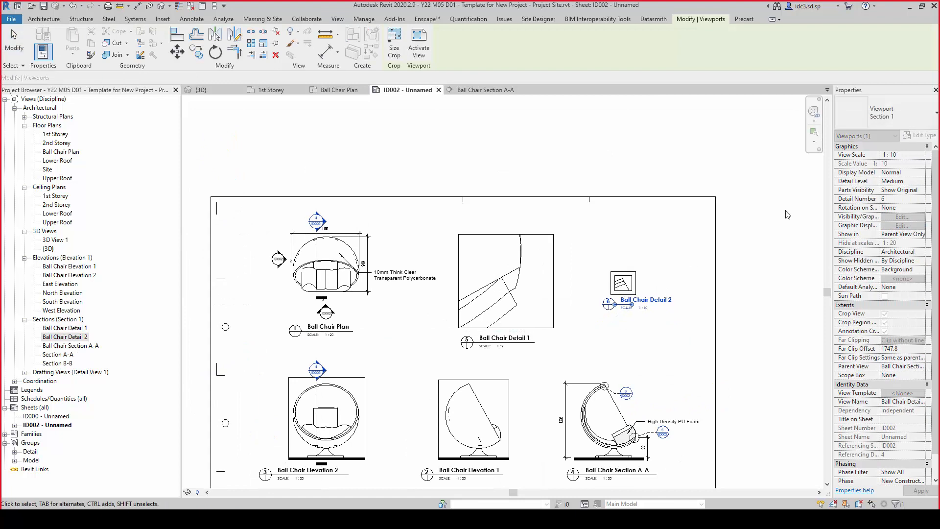
double_click(622, 287)
click(921, 155)
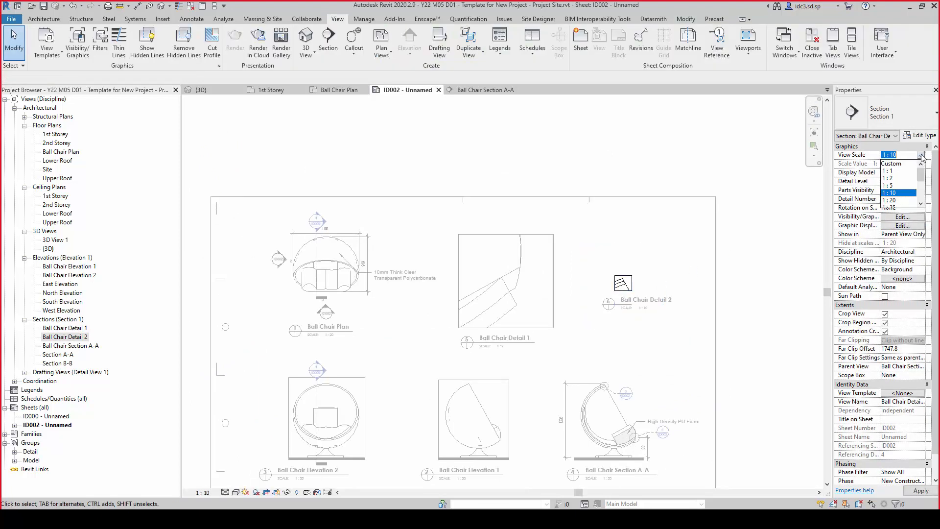
click(910, 179)
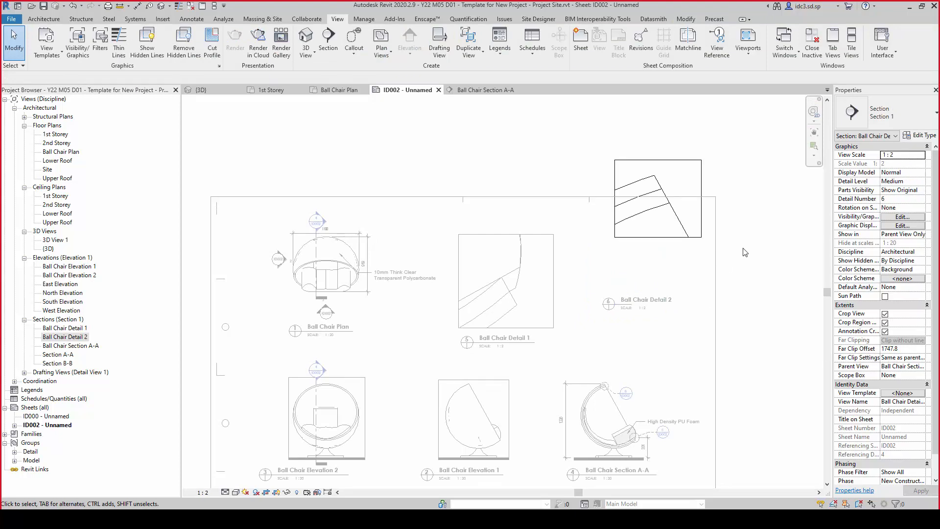
double_click(744, 270)
Move the Ball Chair Detail 2 title beneath its drawing and shift the viewport inside the sheet border, level with Ball Chair Detail 1
click(654, 299)
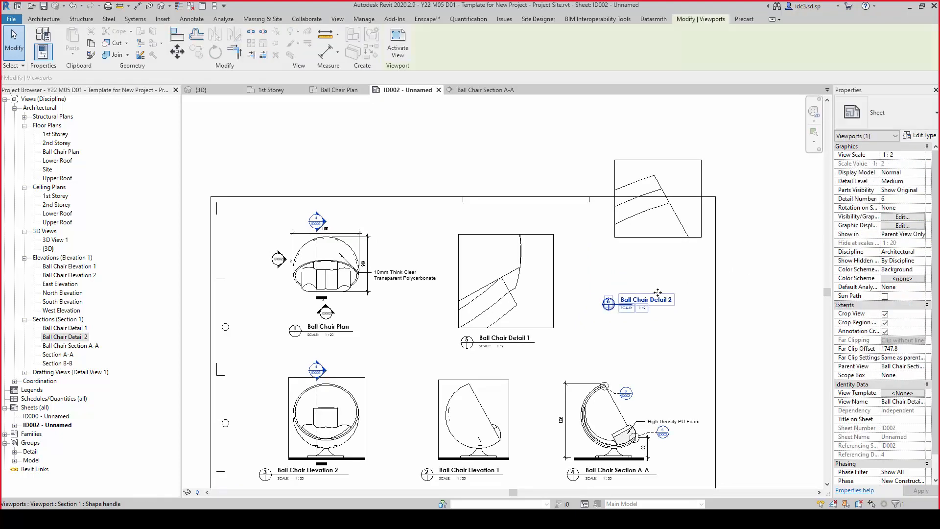
drag(654, 299, 665, 248)
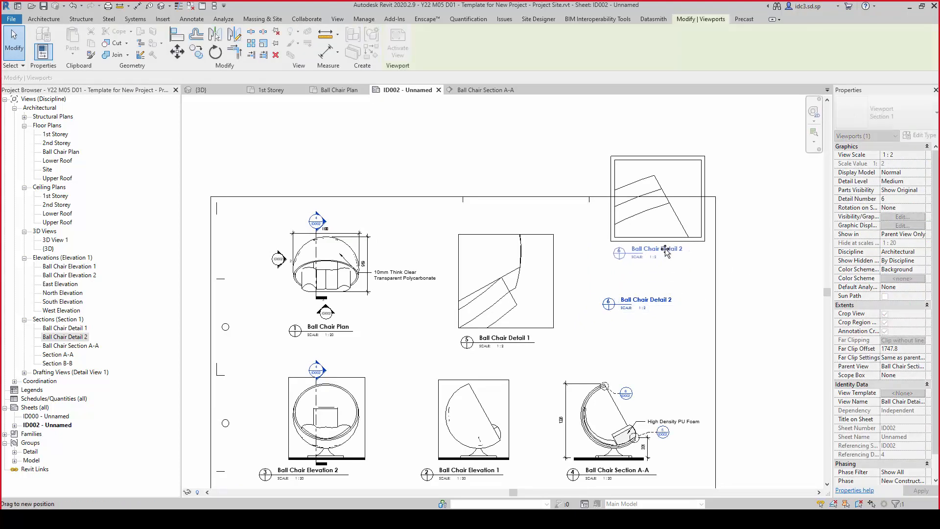
click(704, 196)
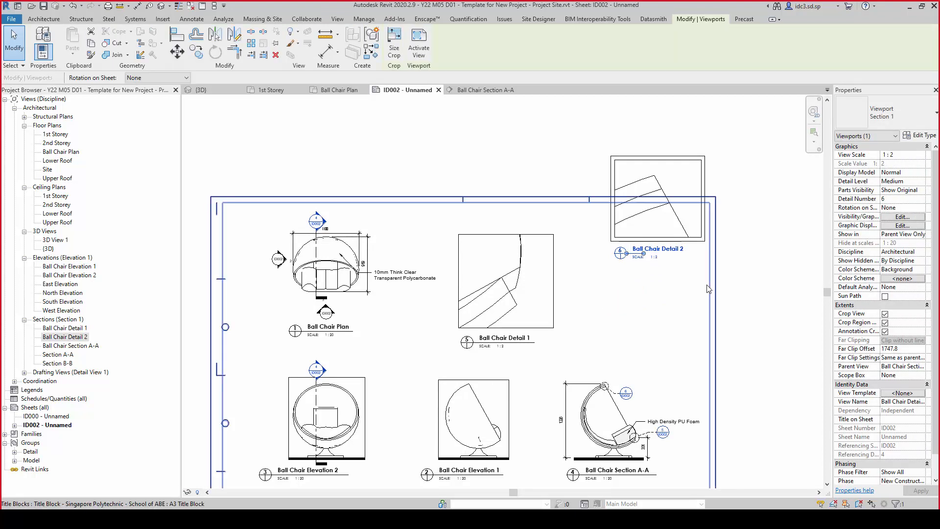
drag(704, 195, 693, 275)
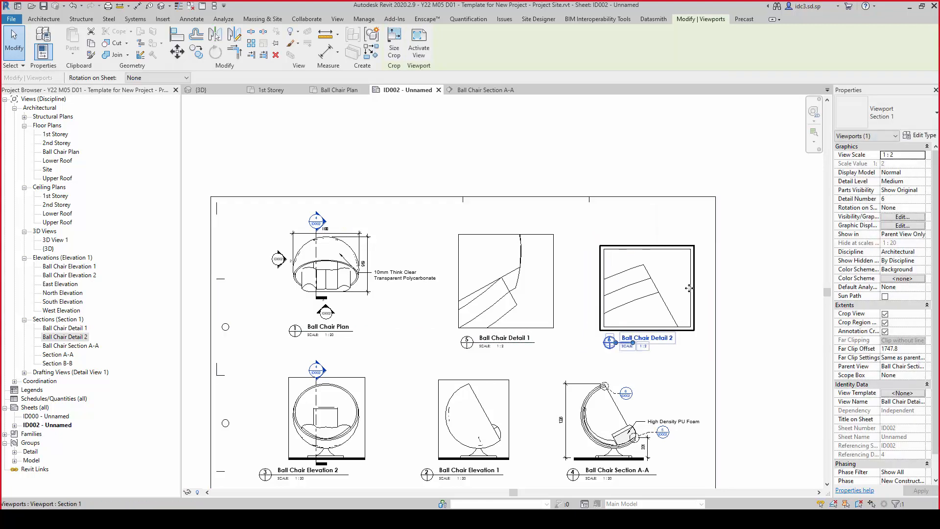
click(739, 291)
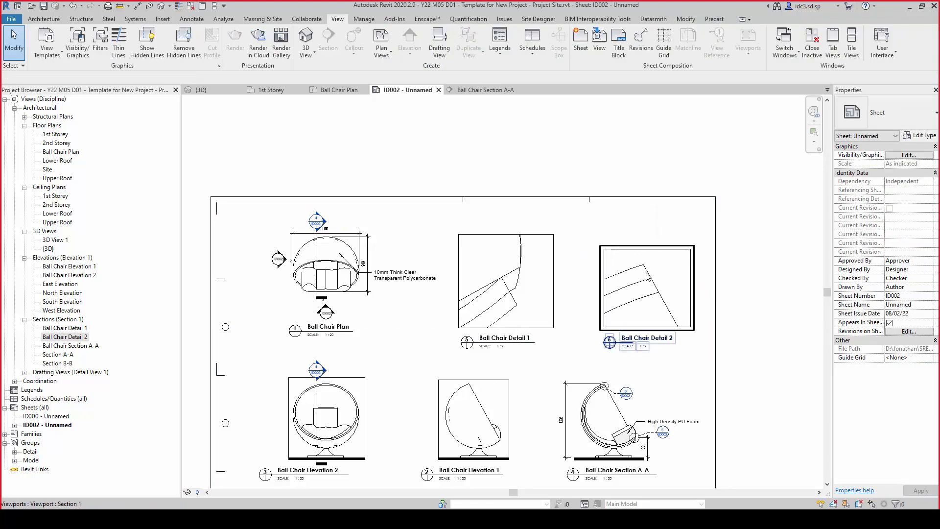
Extend the Ball Chair Detail 2 title line so it underlines the full view name
scroll(651, 275, up, 3)
scroll(509, 384, up, 2)
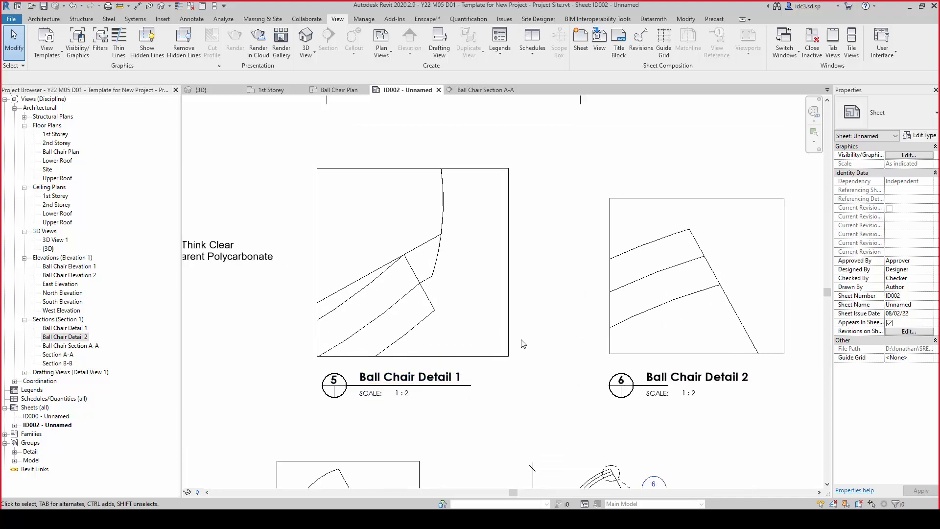
scroll(584, 320, down, 2)
scroll(588, 372, up, 4)
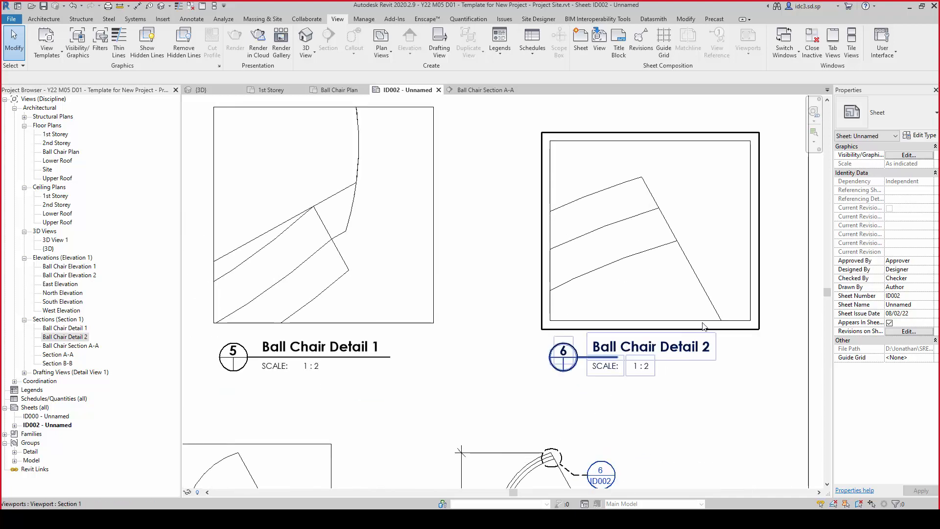
click(587, 375)
drag(617, 357, 726, 359)
click(667, 394)
scroll(665, 401, down, 3)
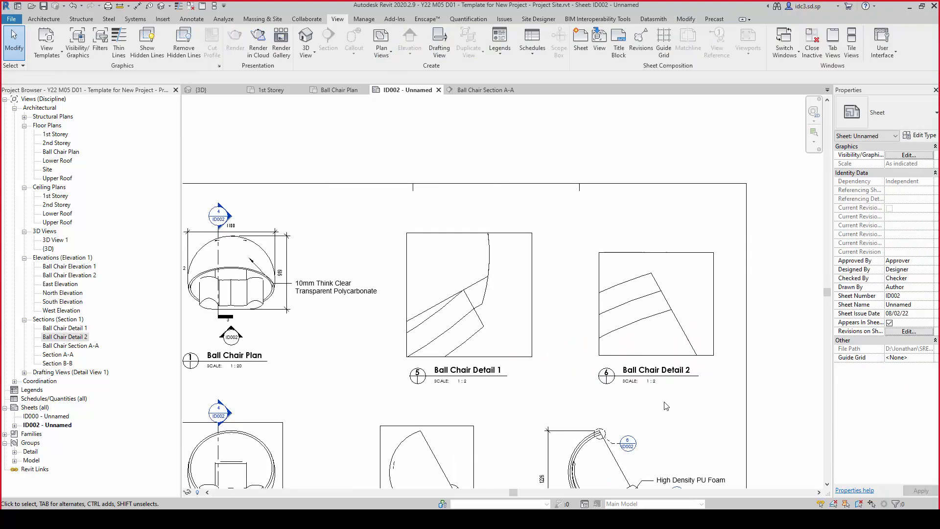
Activate the Ball Chair Detail 1 viewport on the sheet for editing
scroll(472, 345, up, 2)
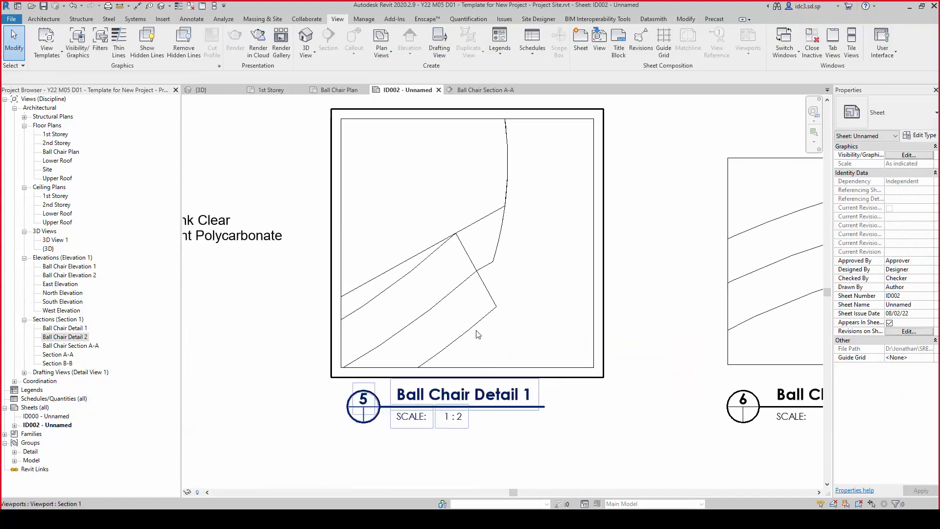
double_click(516, 293)
scroll(450, 249, up, 3)
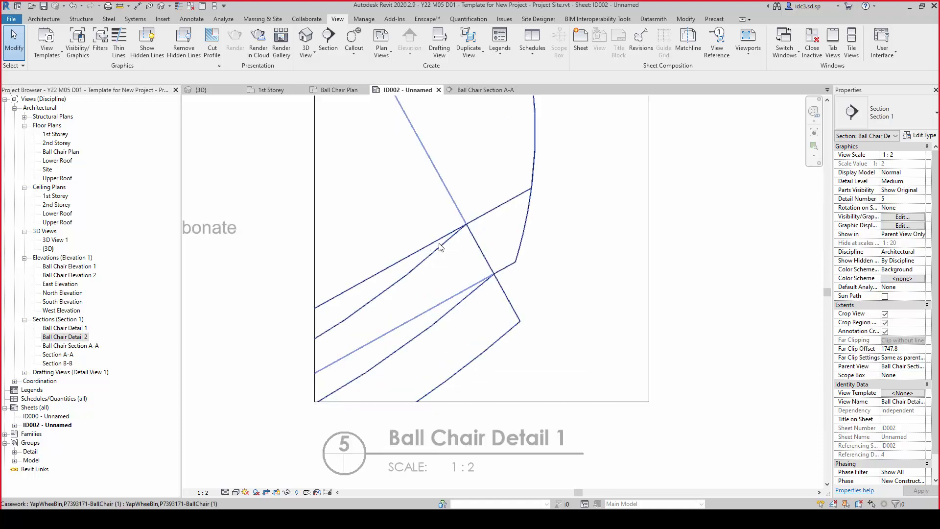
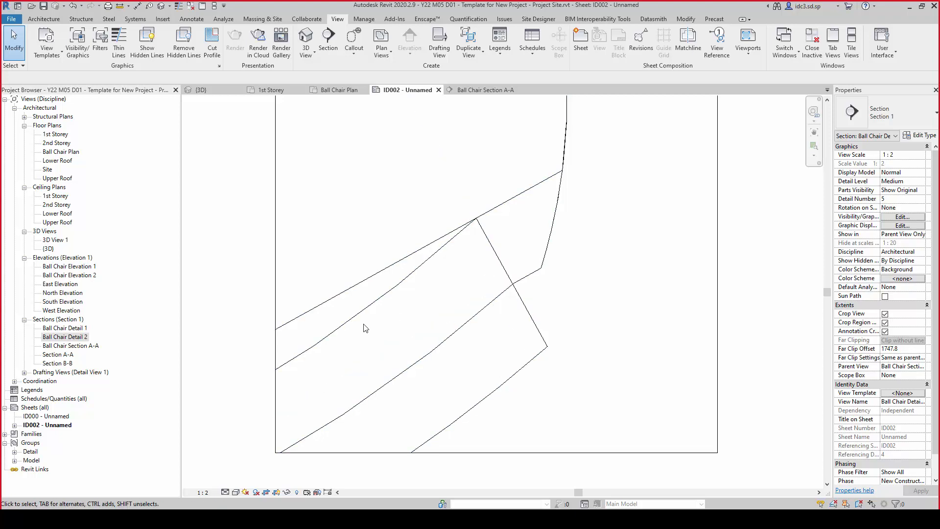
Start a masking region in Ball Chair Detail 1 and set its boundary line style to 0.5mm Line
click(191, 19)
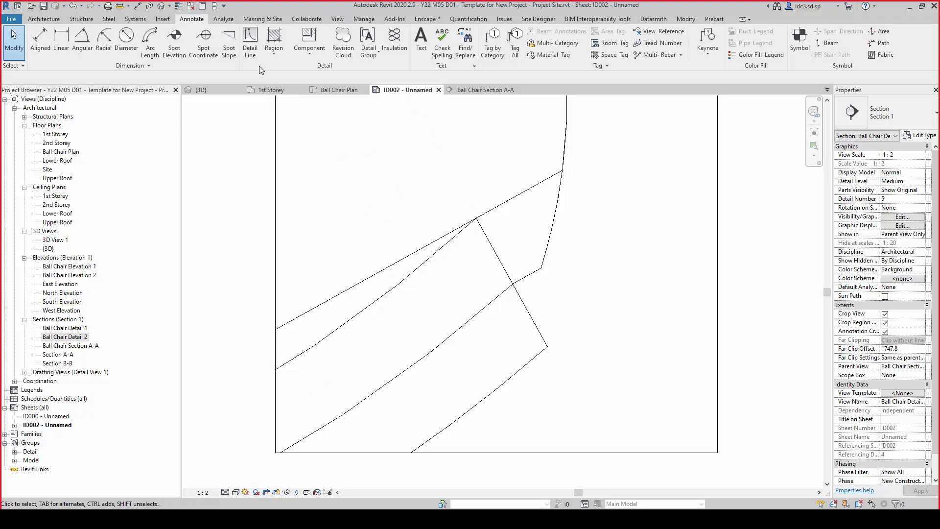
click(274, 49)
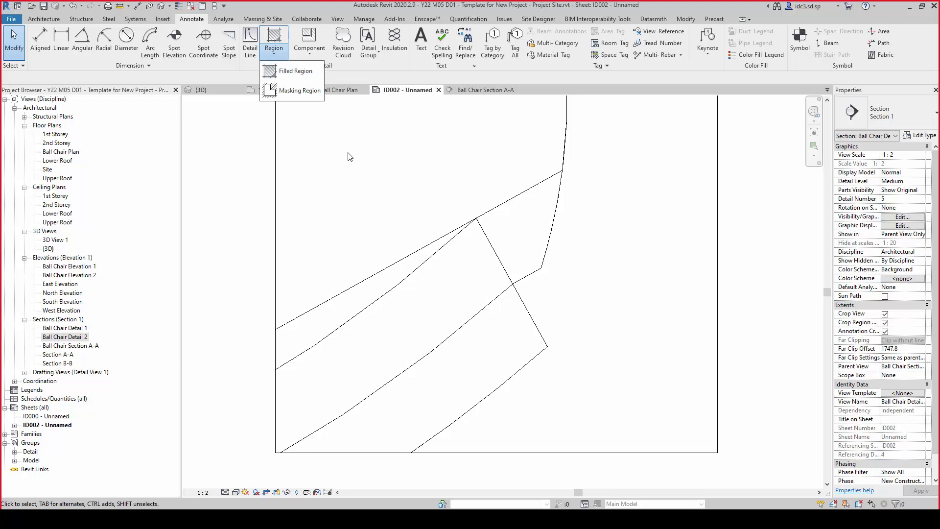
click(308, 93)
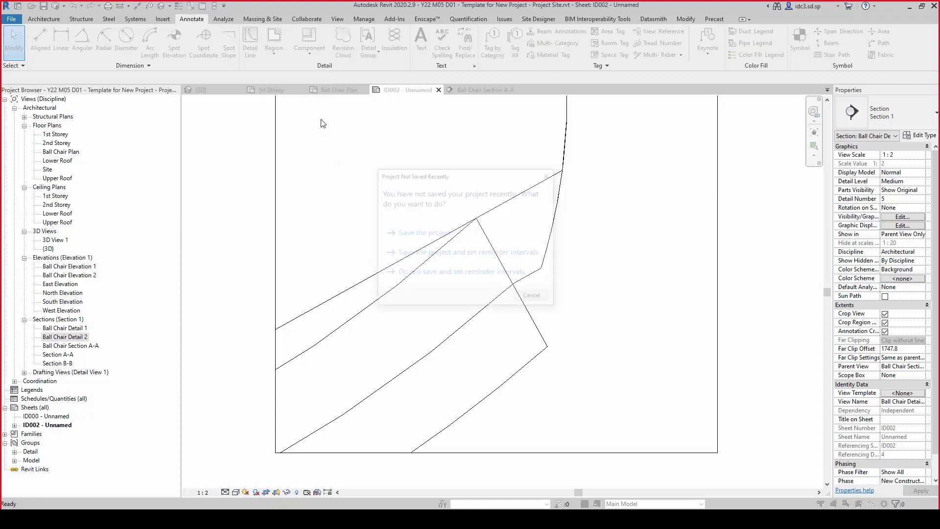
click(533, 298)
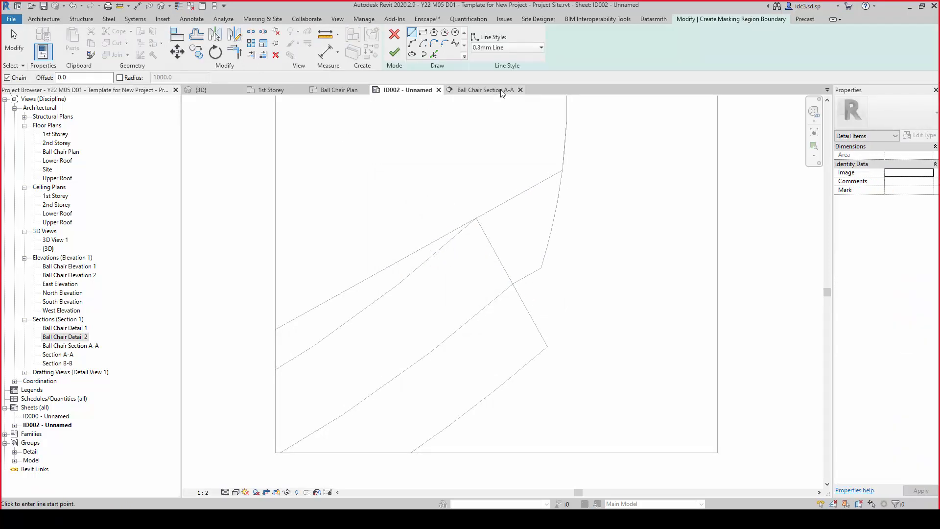
click(513, 49)
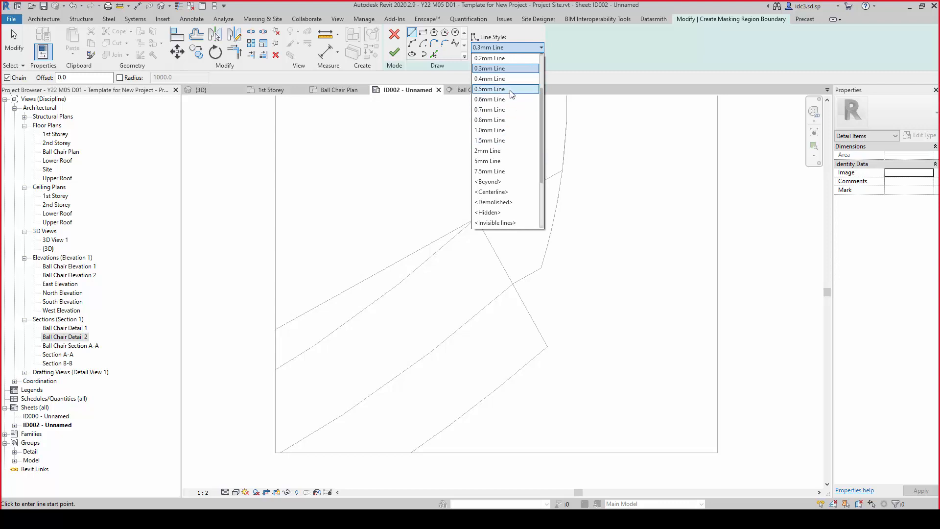
click(509, 89)
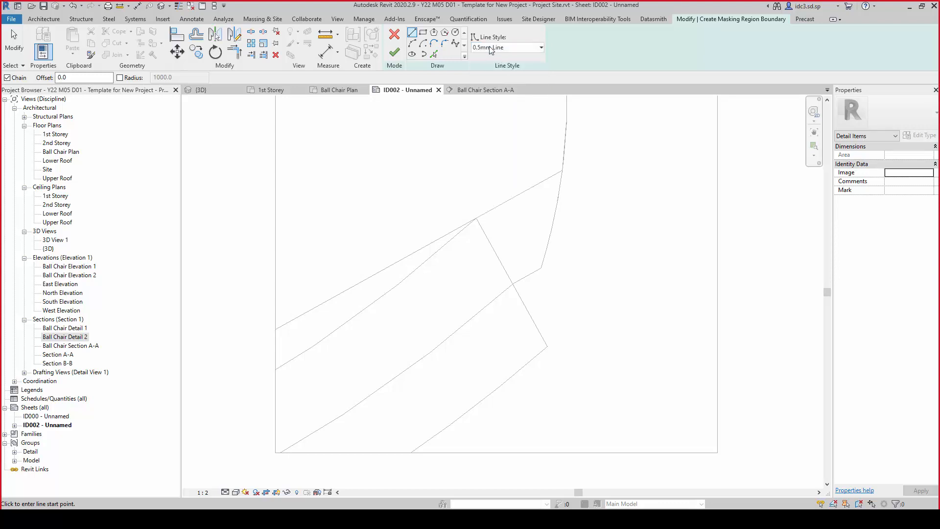
Trace the shell's upper curve with a three-point boundary arc from the left crop edge, stopping short of the upper corner
click(276, 369)
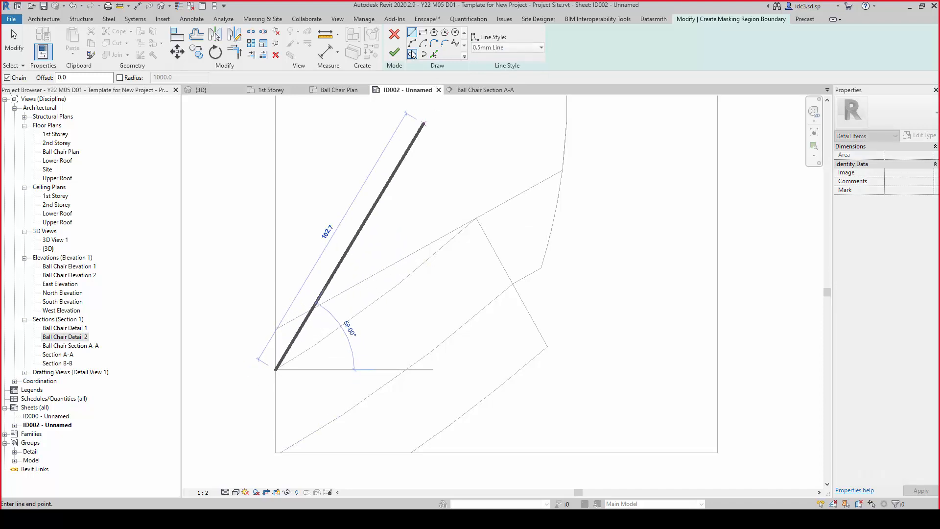
click(414, 44)
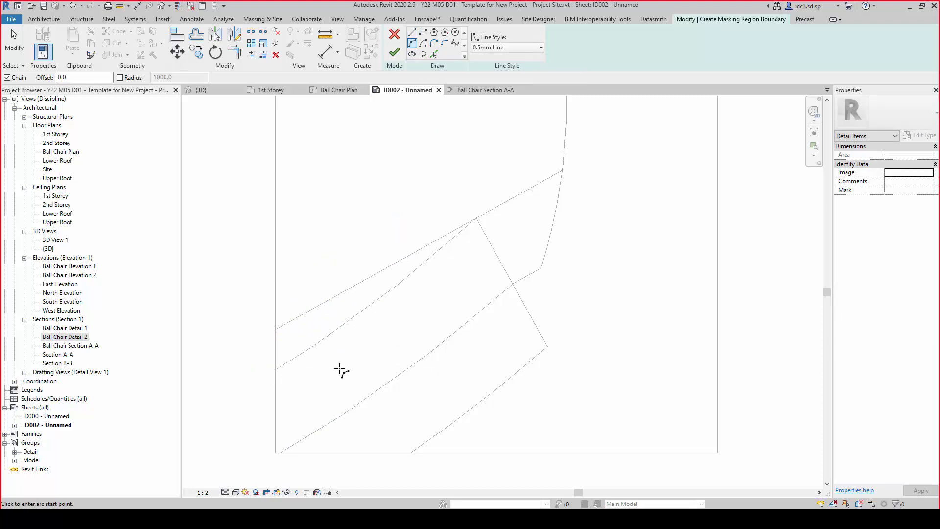
click(275, 370)
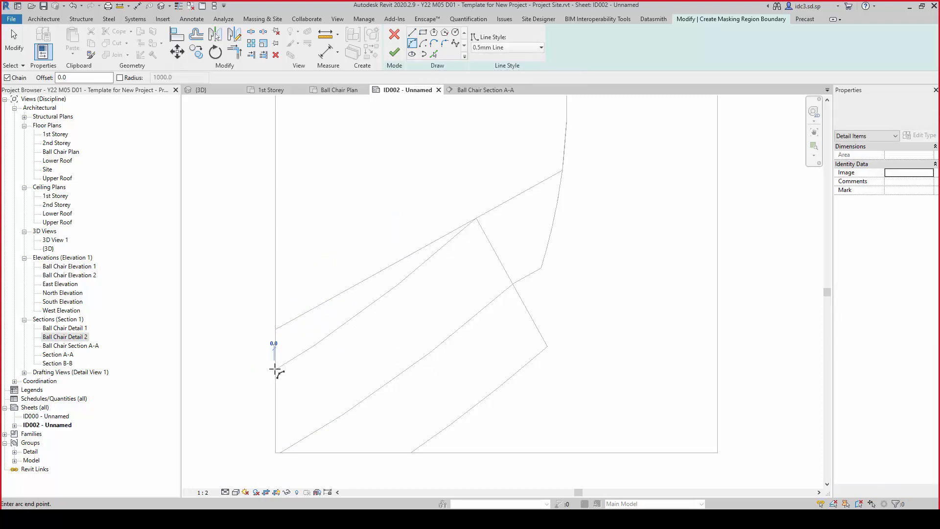
click(427, 263)
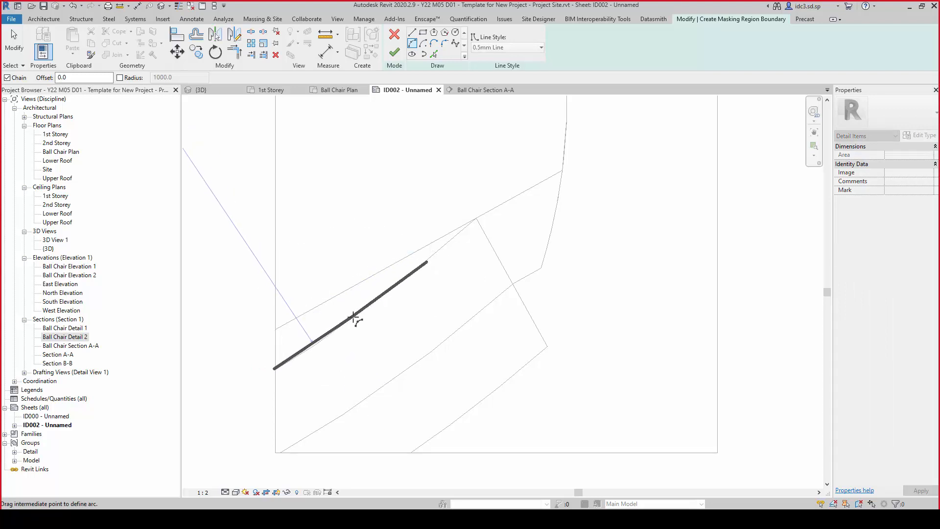
click(357, 318)
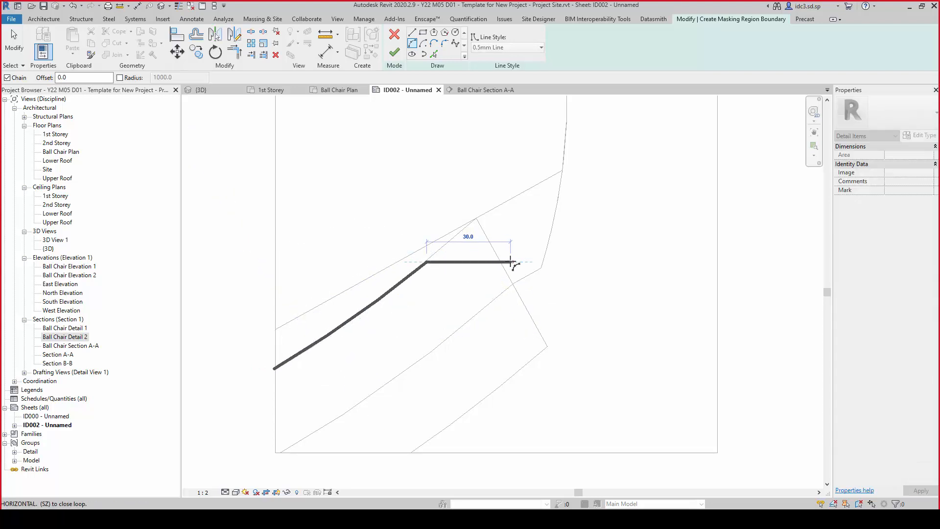
key(Escape)
key(Escape)
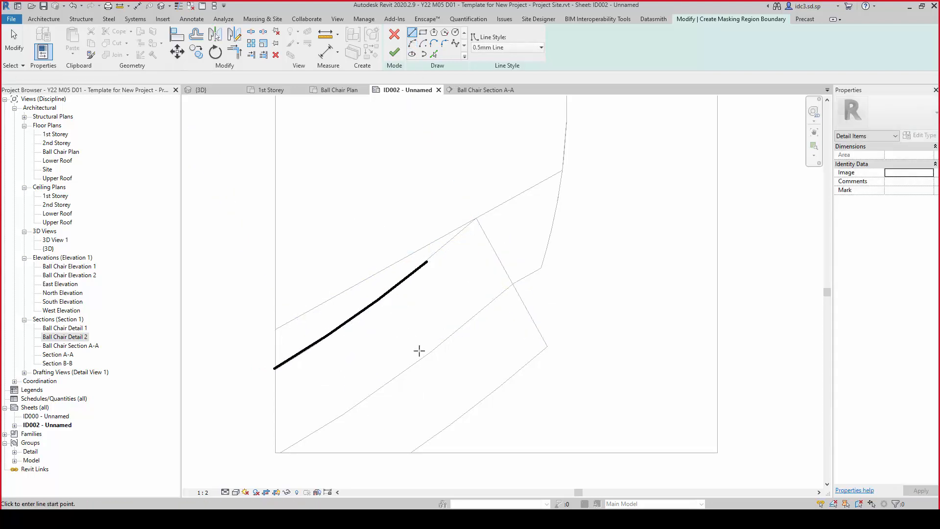
Trace the shell's lower curve with a boundary arc from the bottom crop edge to the lower end corner
click(412, 43)
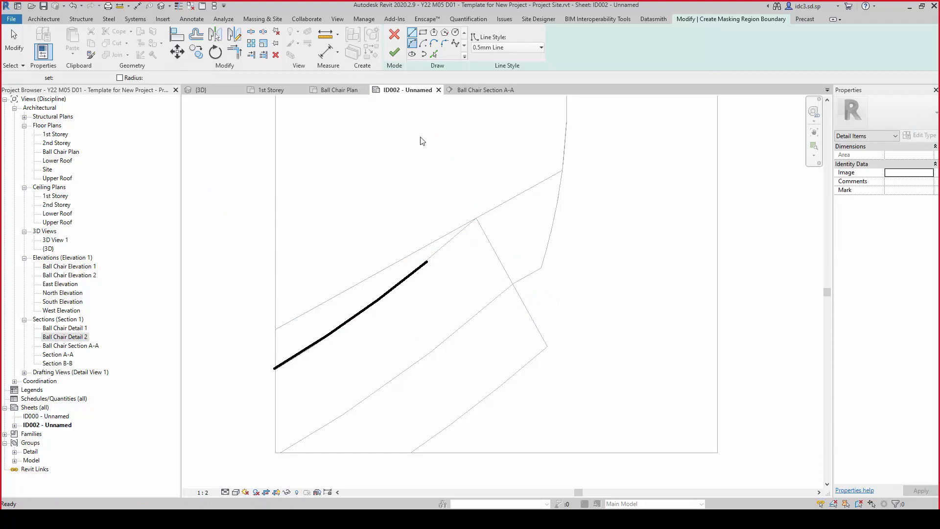
click(412, 451)
click(547, 346)
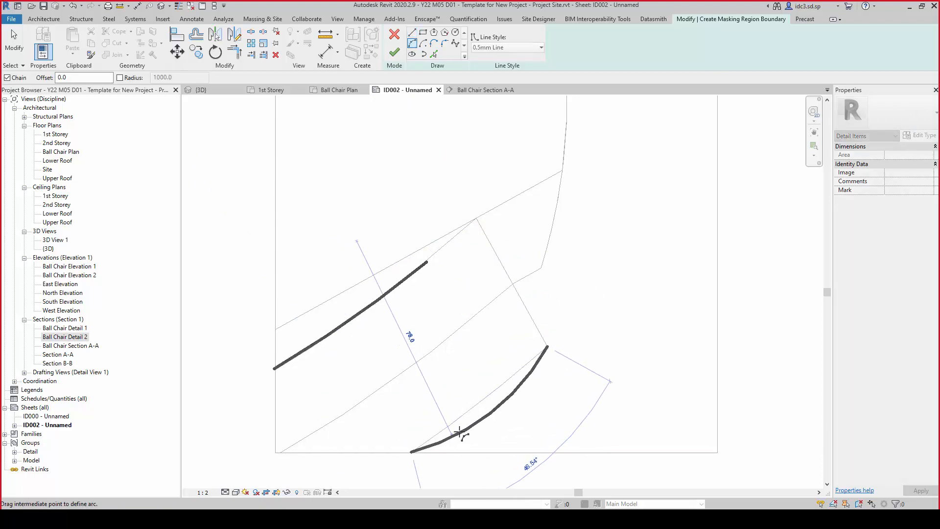
click(480, 403)
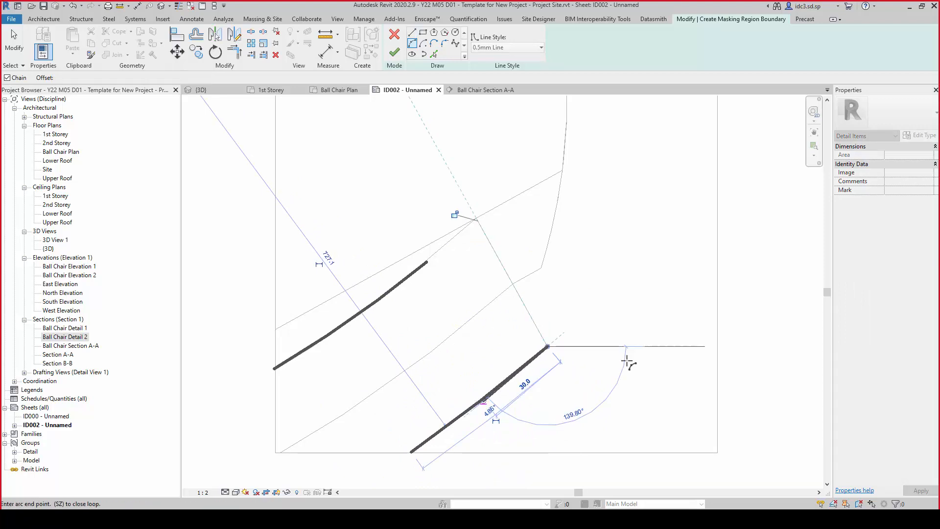
Draw a straight boundary line from the lower end corner up along the shell's end edge, stopping short of the upper corner
click(411, 32)
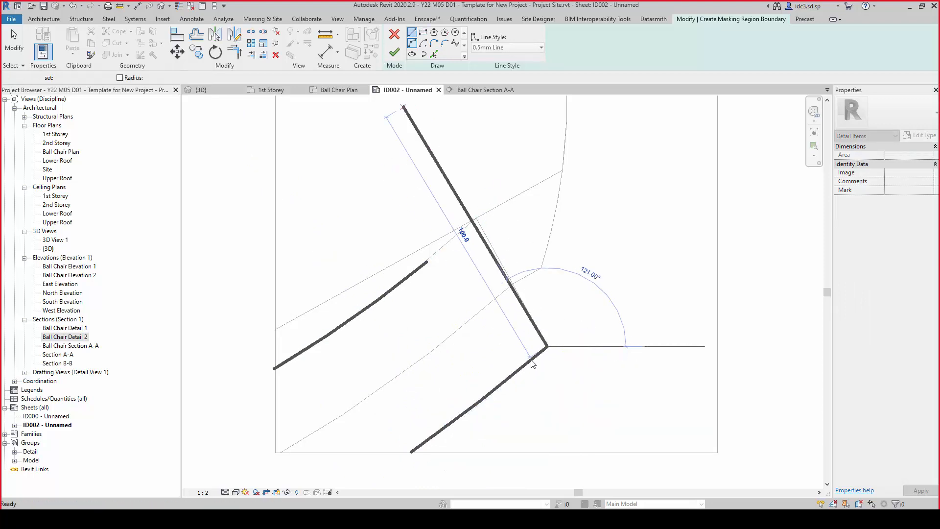
click(503, 266)
key(Escape)
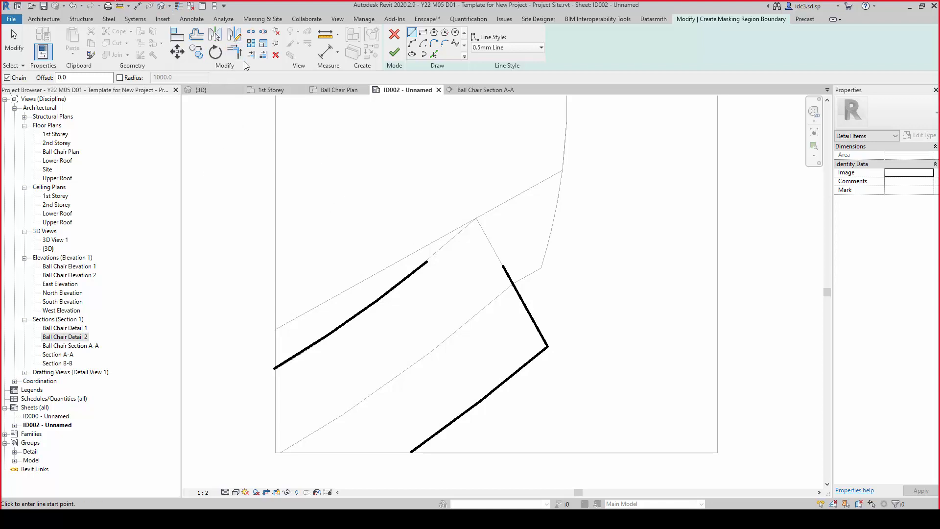
Connect the upper arc to the end line with a rounded corner arc of about 18 mm radius
click(234, 51)
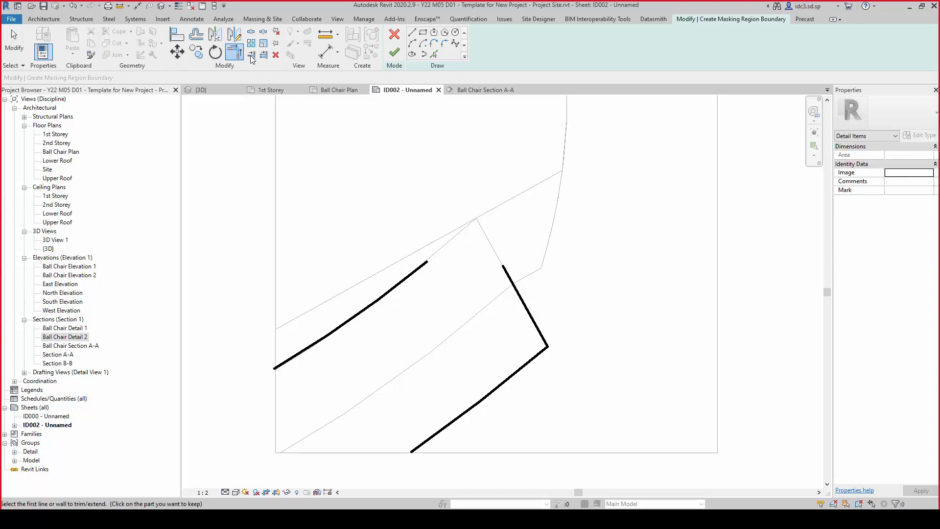
key(Escape)
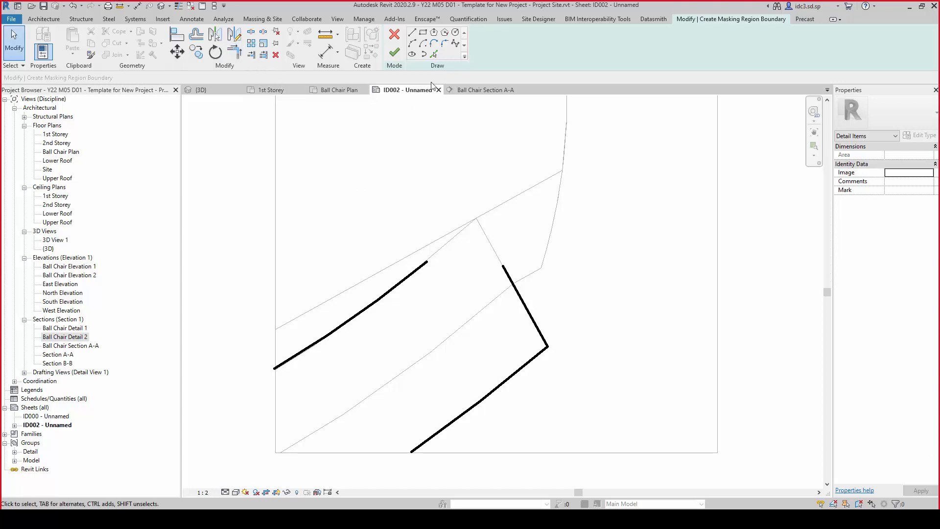
click(414, 44)
click(428, 262)
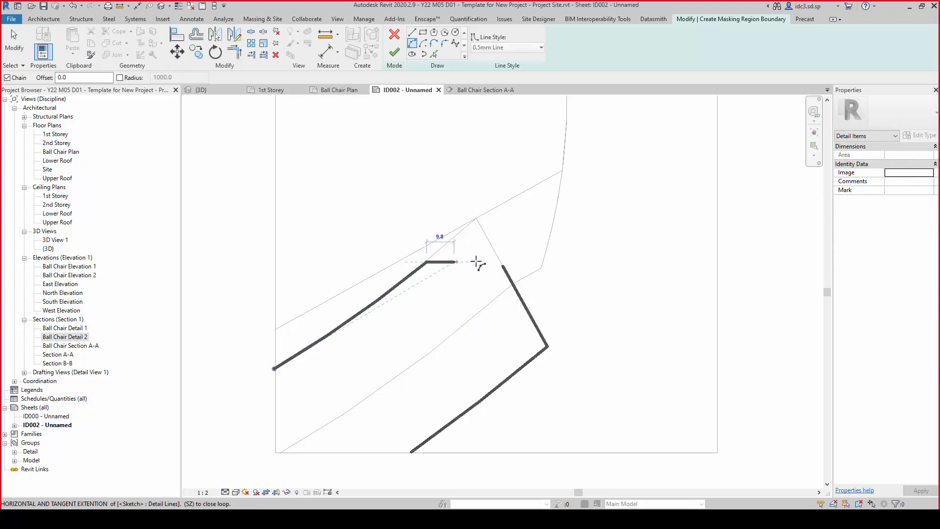
click(502, 265)
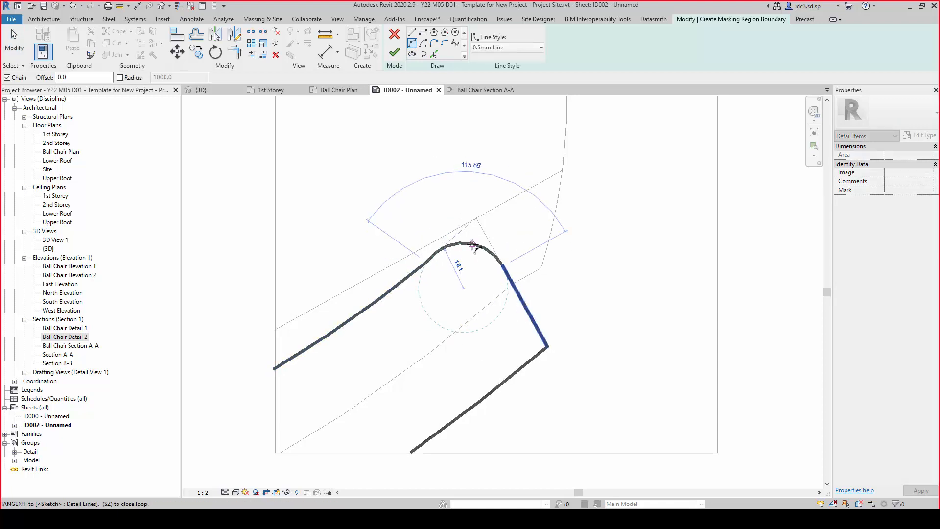
scroll(468, 254, up, 2)
scroll(470, 252, up, 3)
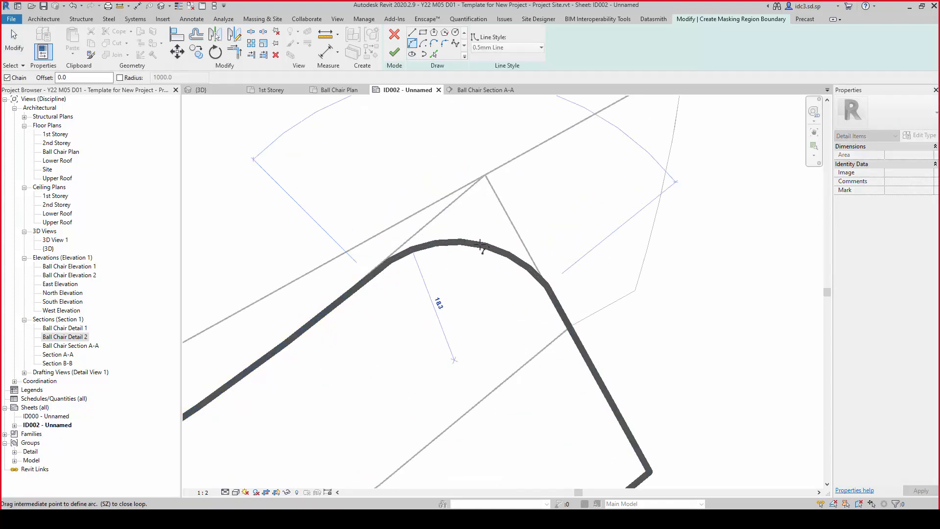
click(482, 246)
key(Escape)
key(Escape)
scroll(483, 315, down, 5)
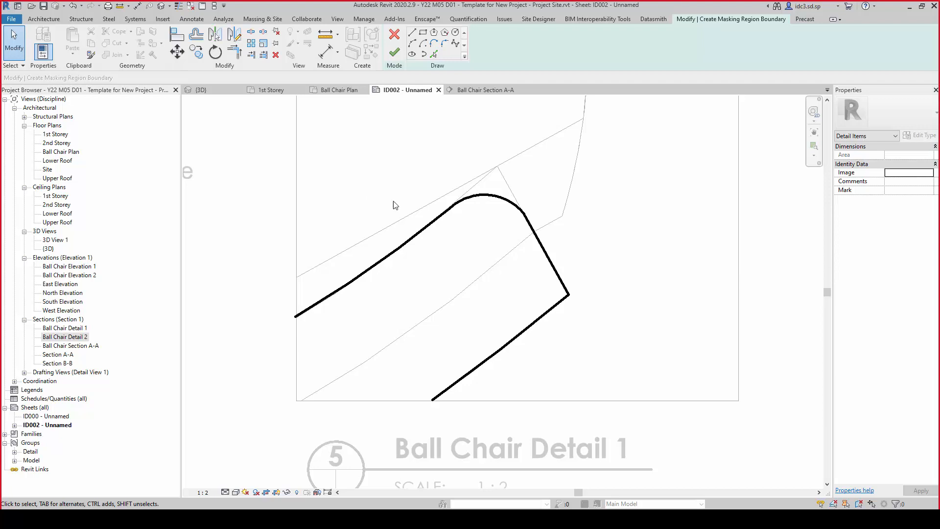
Draw a horizontal boundary line about 53 mm long from the lower arc's end along the bottom crop edge, past the left crop edge
scroll(299, 331, up, 4)
scroll(299, 326, down, 3)
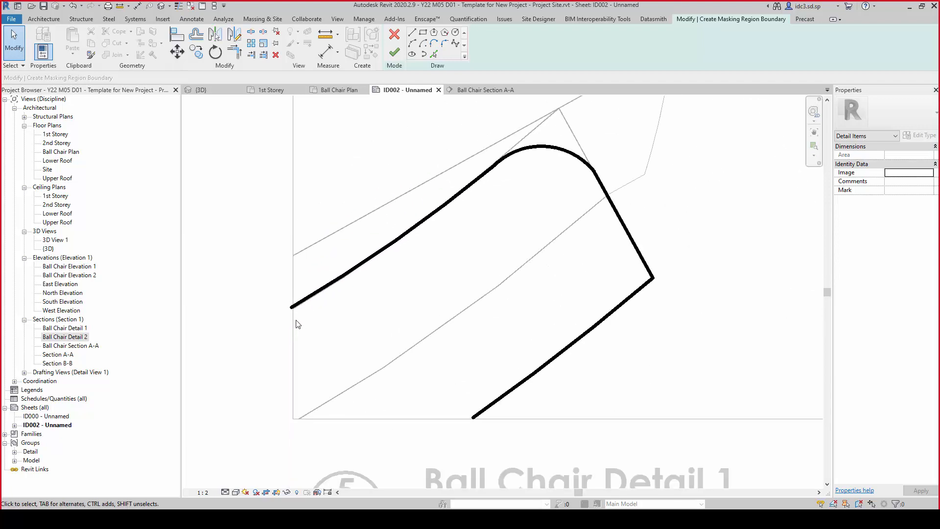
click(416, 35)
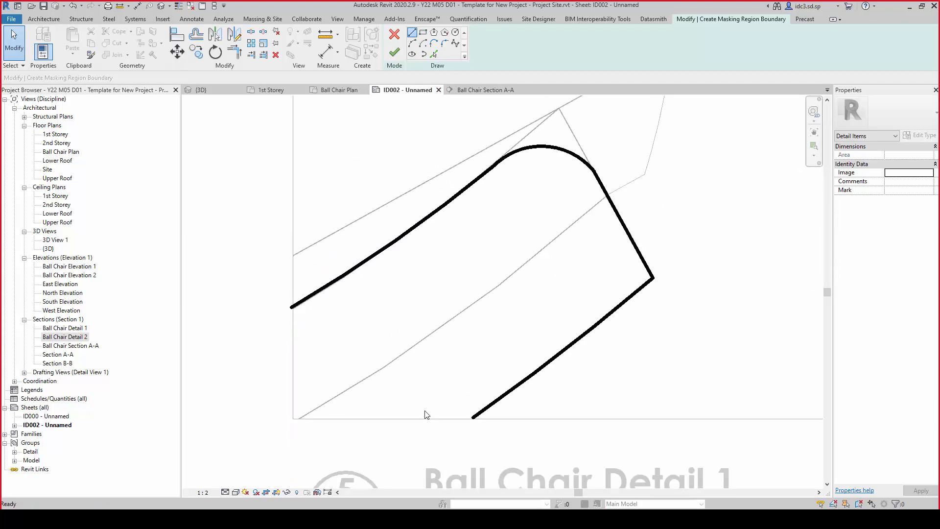
click(473, 417)
click(276, 417)
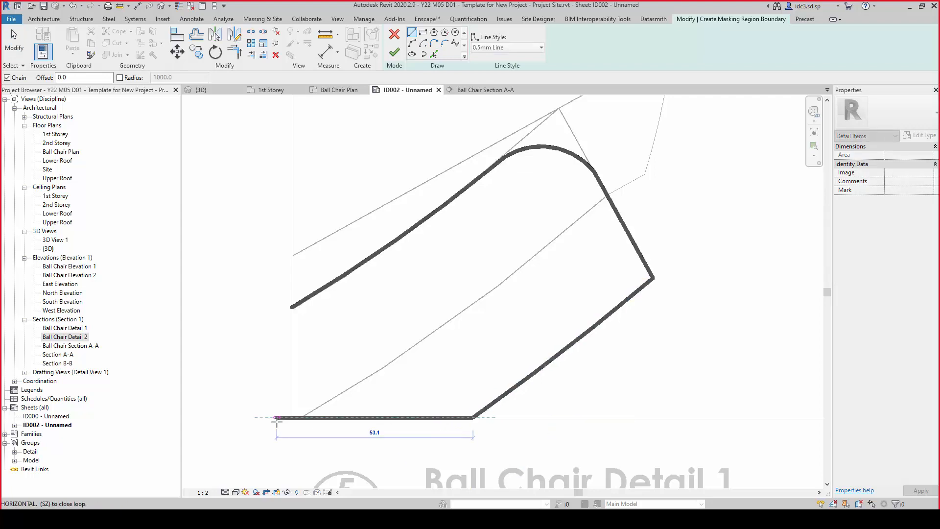
key(Escape)
key(Escape)
Draw a vertical boundary line from the upper arc's start down the left crop edge, slightly past the bottom line
click(292, 307)
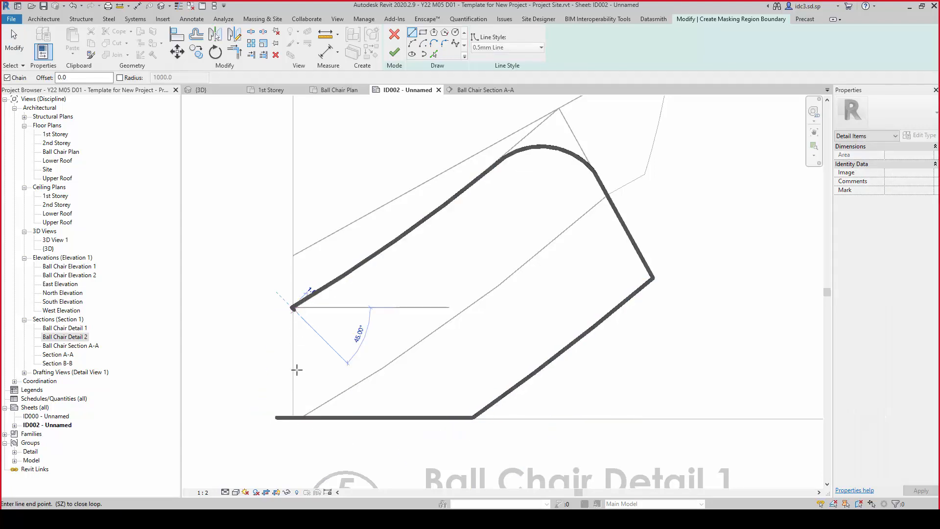
click(292, 424)
key(Escape)
key(Escape)
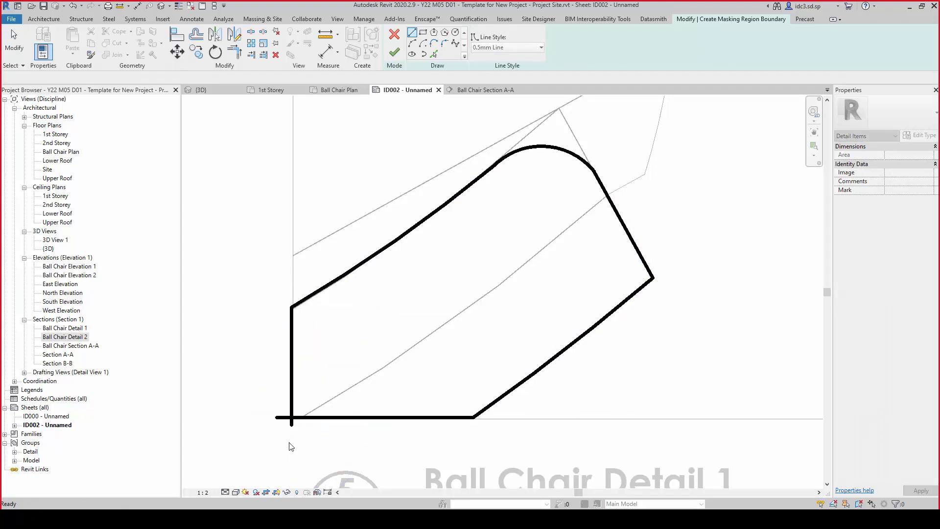
Trim the overlapping vertical and bottom lines to a corner and finish the masking region
scroll(356, 382, down, 3)
scroll(355, 383, up, 5)
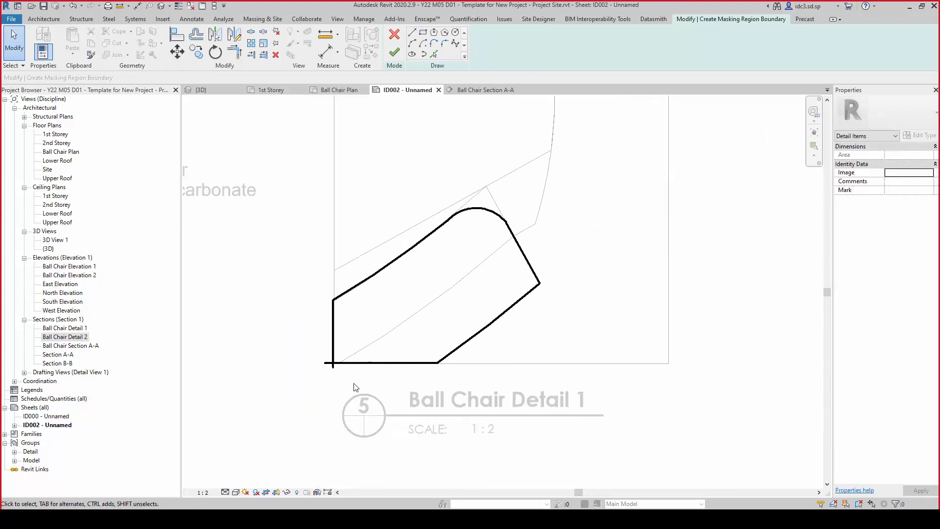
click(235, 51)
click(346, 341)
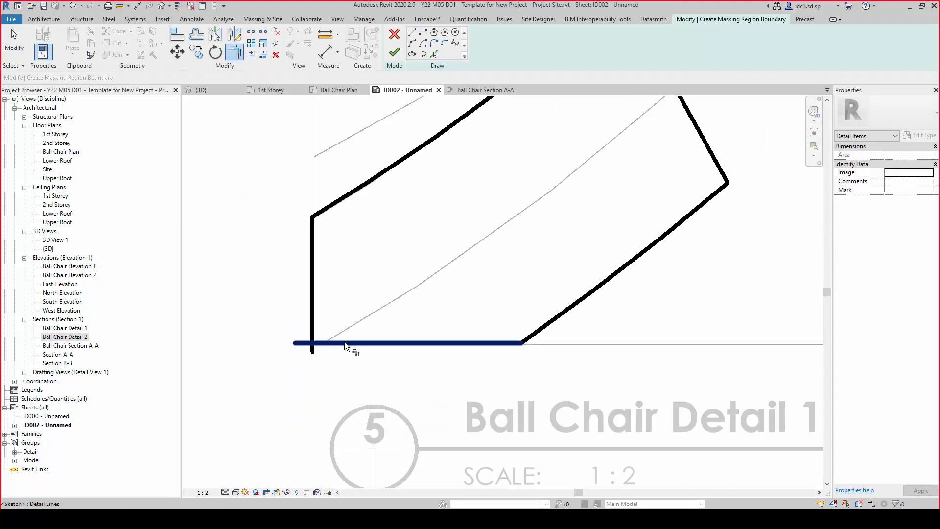
click(313, 303)
scroll(452, 304, down, 2)
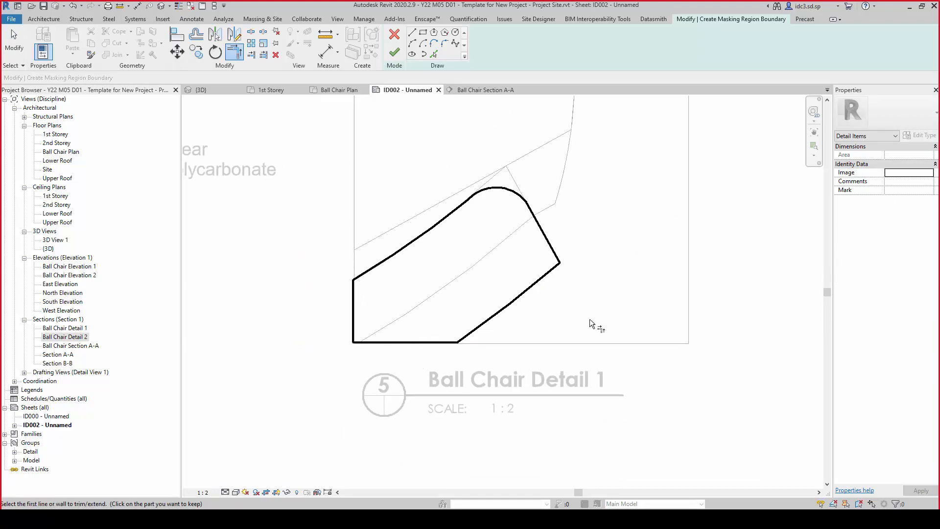
click(395, 54)
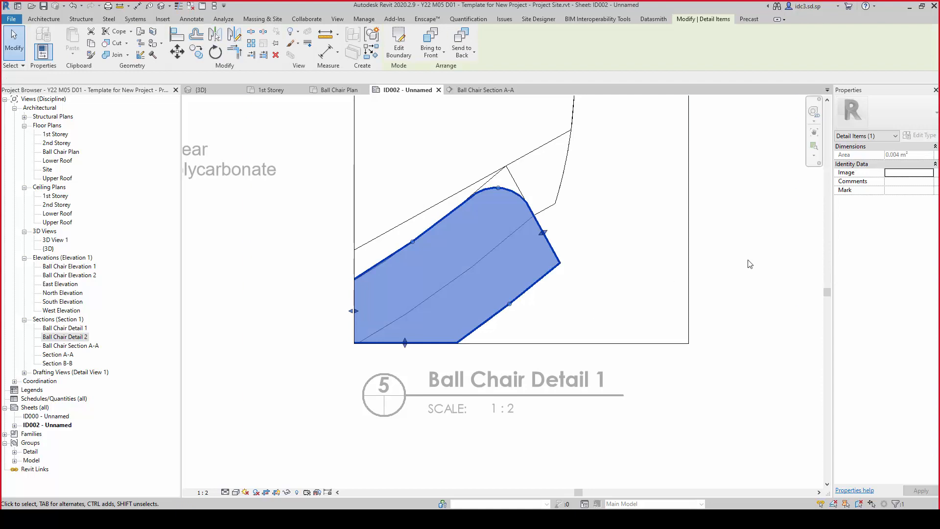
Raise the bottom crop edge of Ball Chair Detail 1 slightly to cut off the masking region's bottom line
click(749, 263)
scroll(659, 300, down, 3)
scroll(623, 321, up, 2)
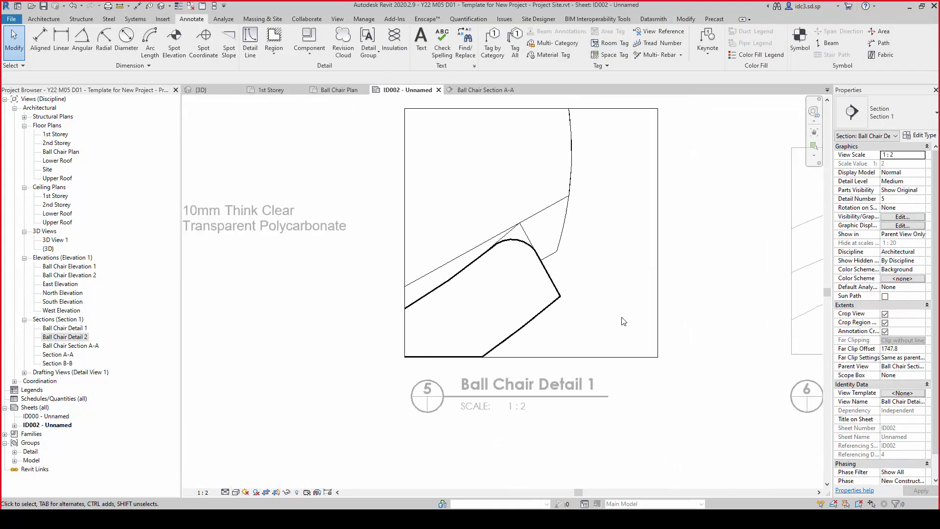
scroll(495, 284, up, 3)
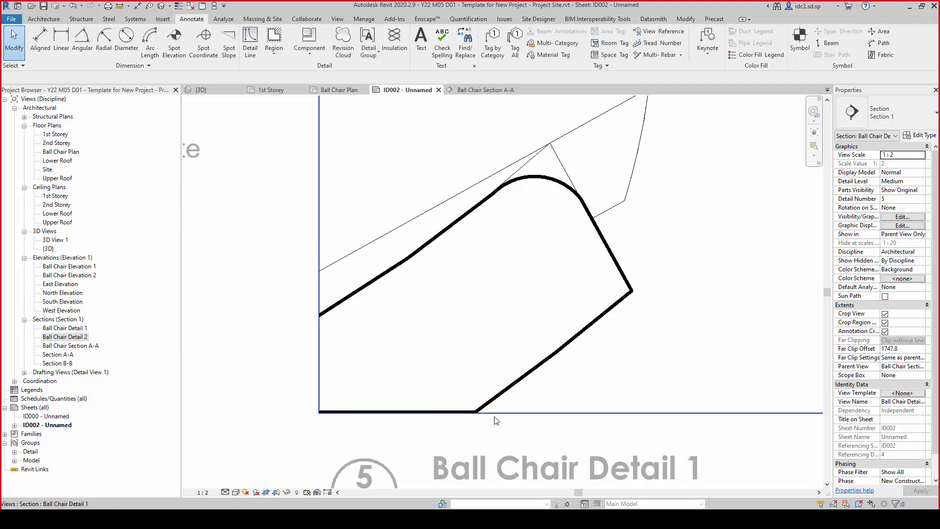
scroll(524, 331, down, 3)
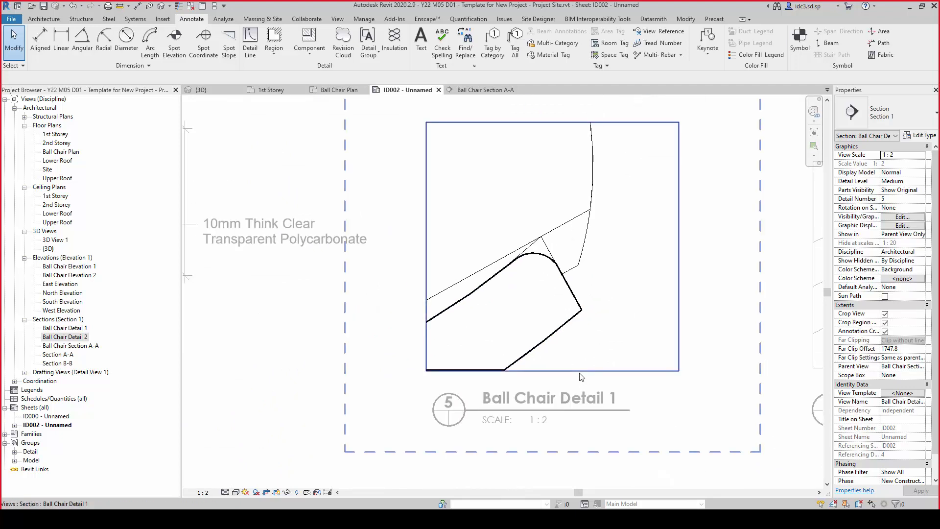
click(585, 377)
scroll(553, 365, up, 2)
drag(552, 358, 551, 356)
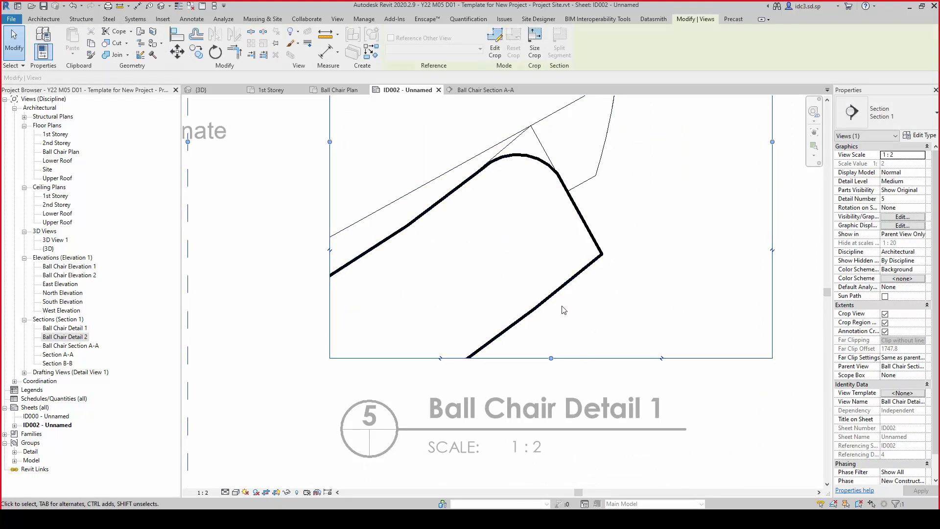
click(551, 290)
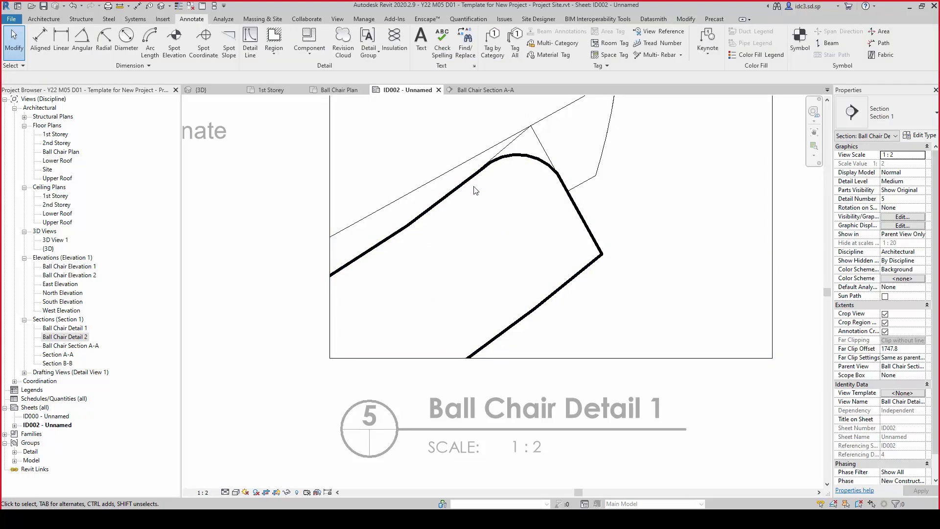
Sketch a closed filled region boundary just inside the masking region's outline, extending past the left and bottom crop edges
click(275, 49)
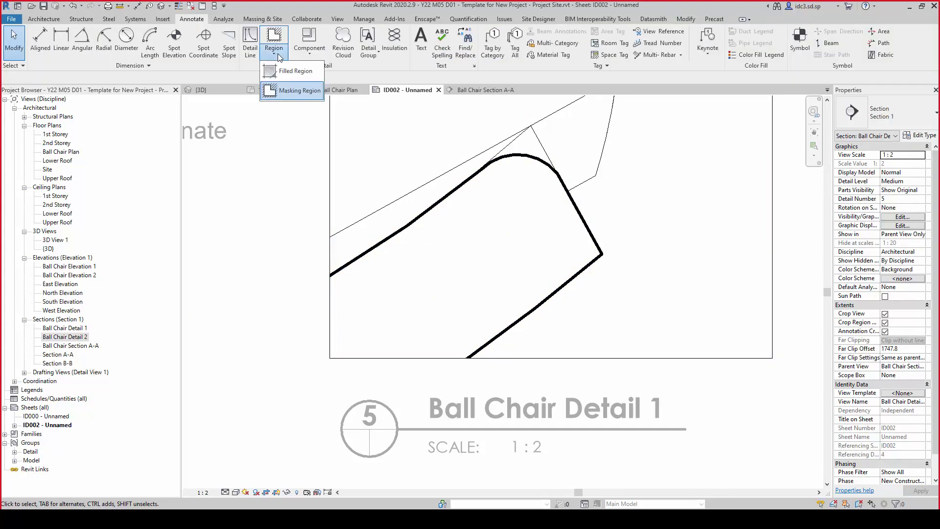
click(304, 73)
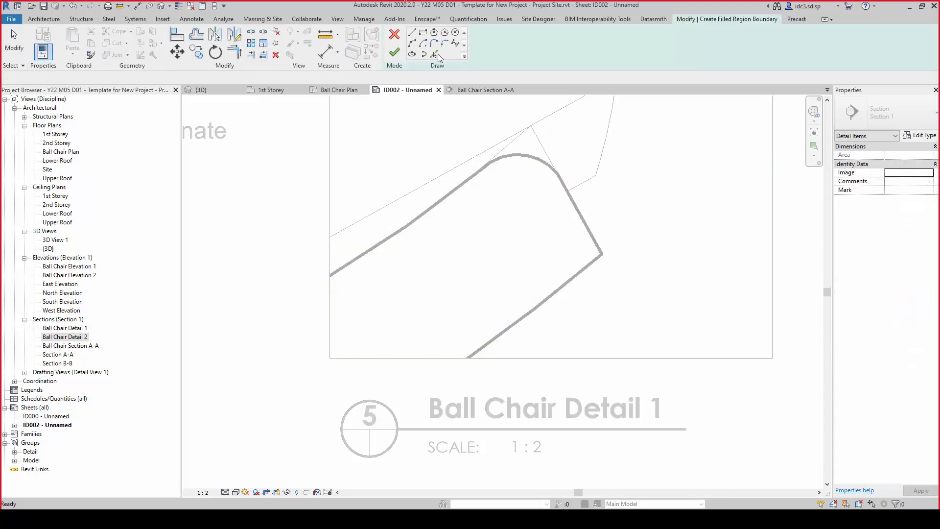
click(340, 292)
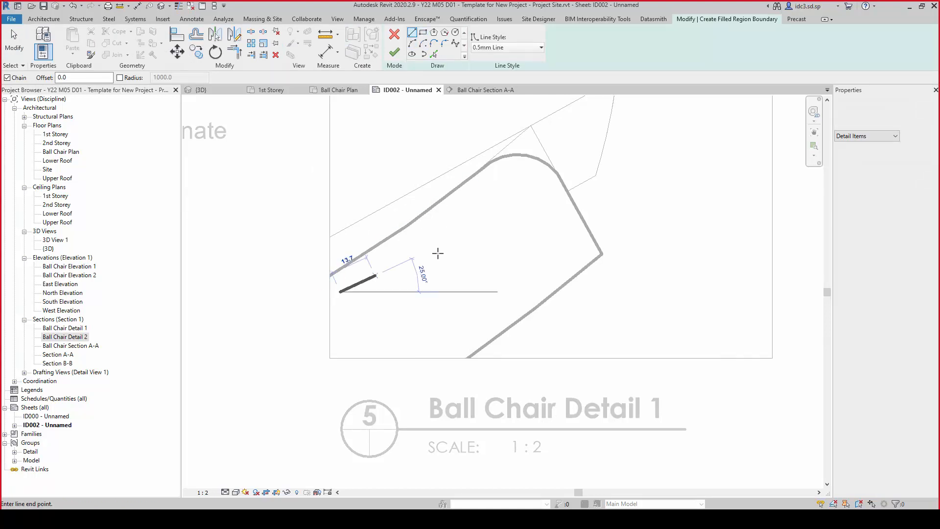
click(489, 181)
click(544, 185)
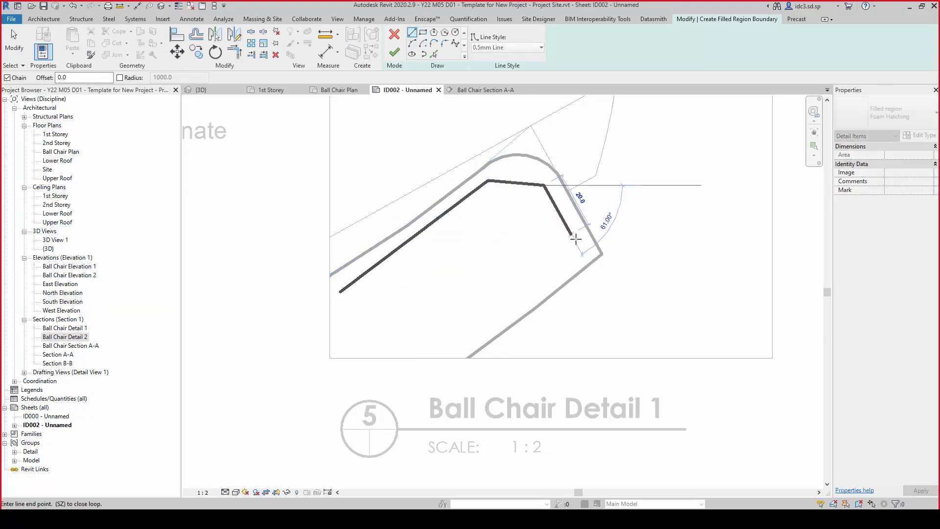
click(582, 243)
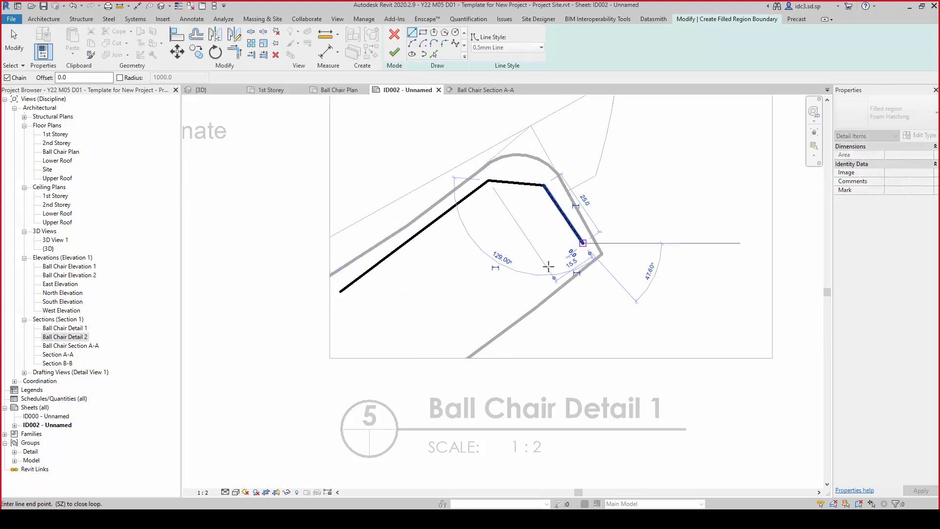
click(430, 380)
click(311, 387)
click(311, 303)
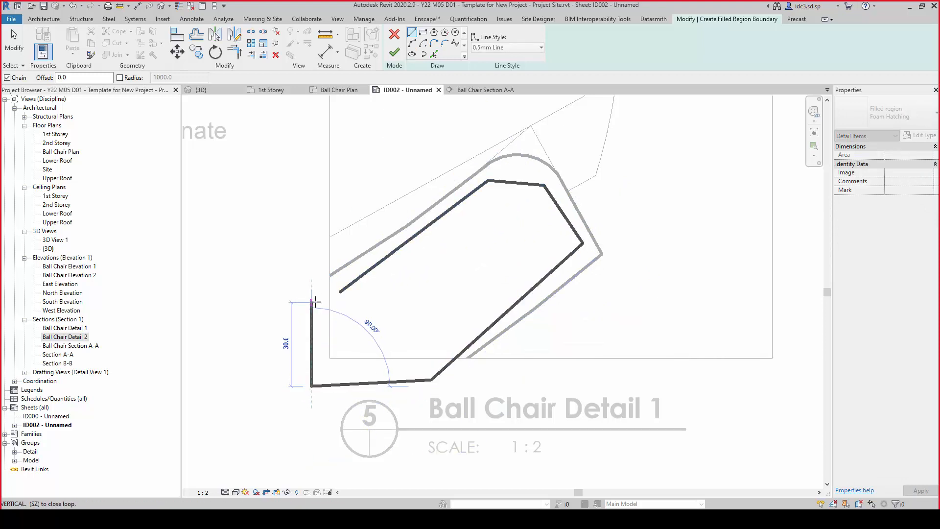
click(339, 292)
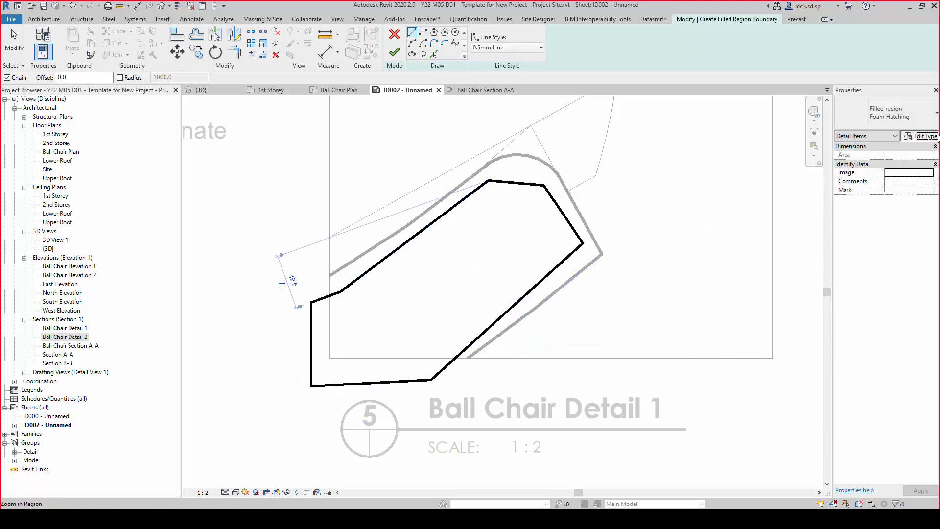
Duplicate the Foam Hatching filled region type under the name Polycarbonate
click(919, 135)
click(531, 128)
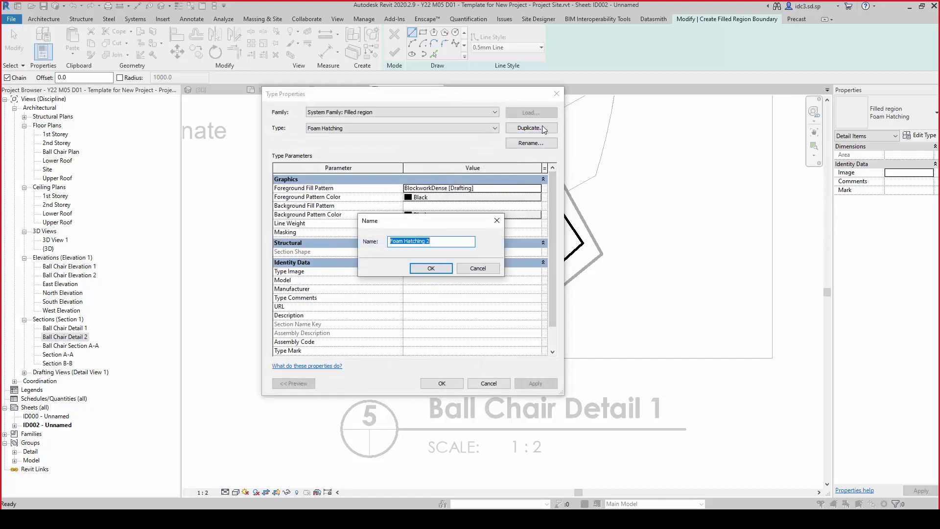
text(Polycarbonate)
click(430, 268)
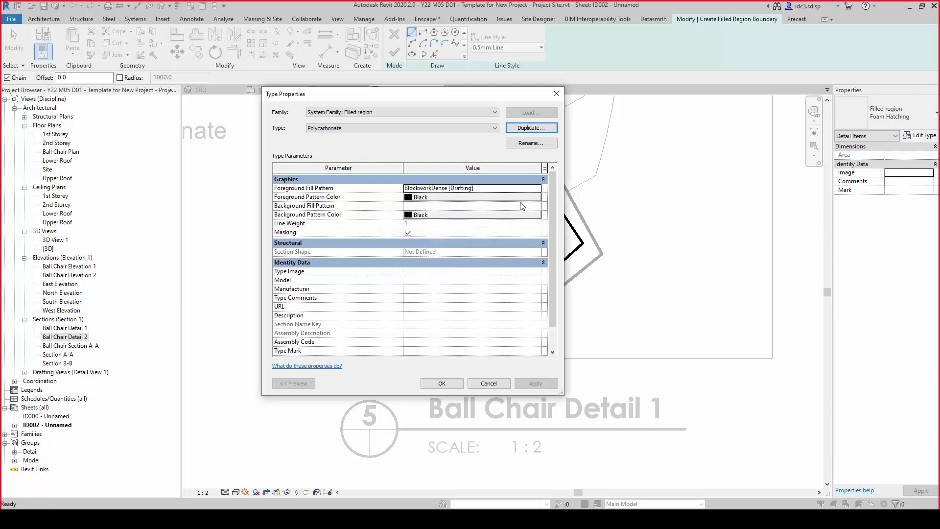
Set the Polycarbonate type's foreground fill pattern to Gypsum-Plaster and finish the filled region
click(535, 189)
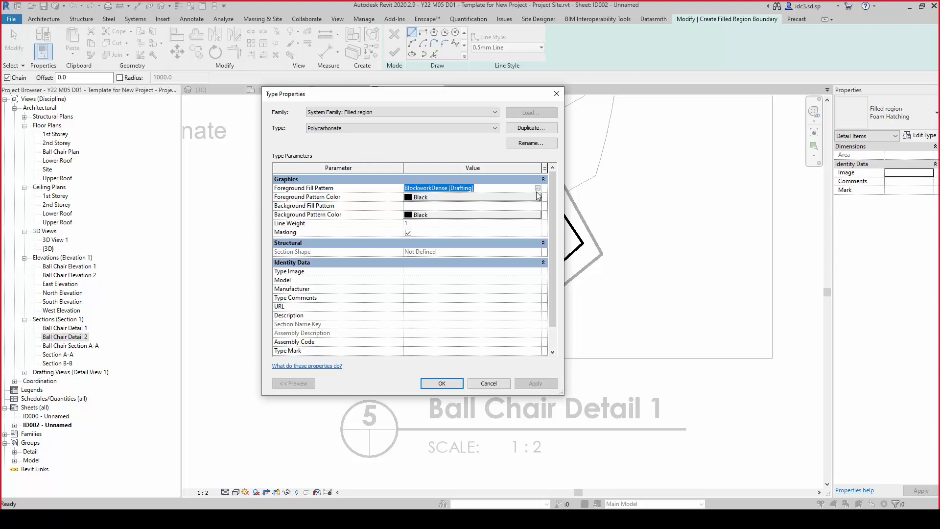
click(538, 188)
scroll(528, 303, down, 5)
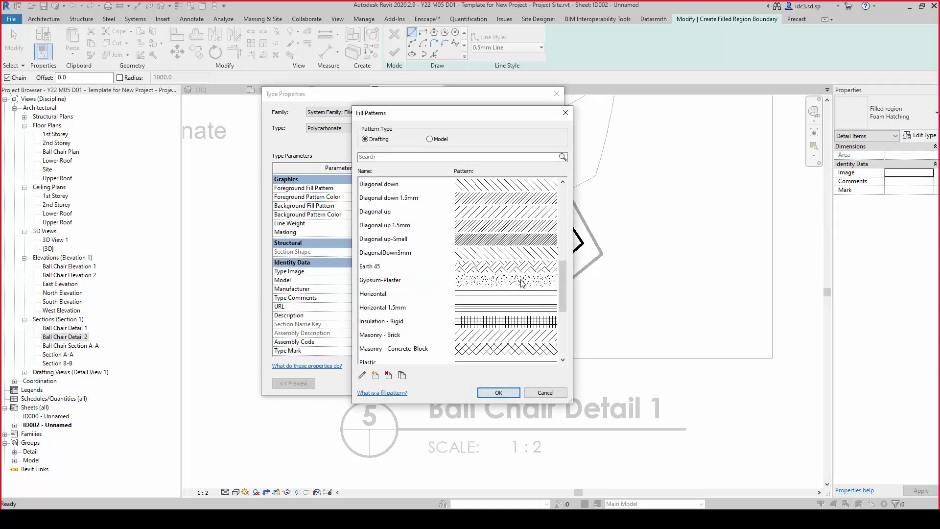
click(523, 283)
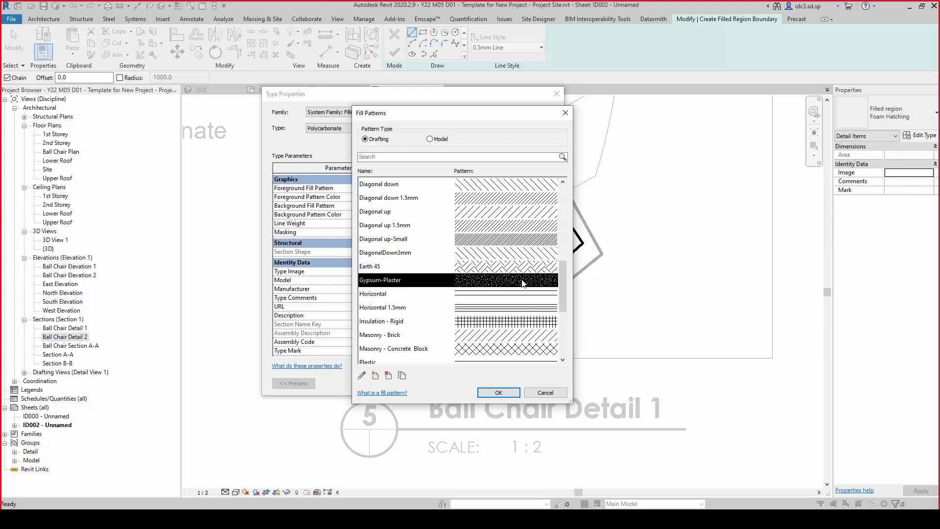
click(499, 393)
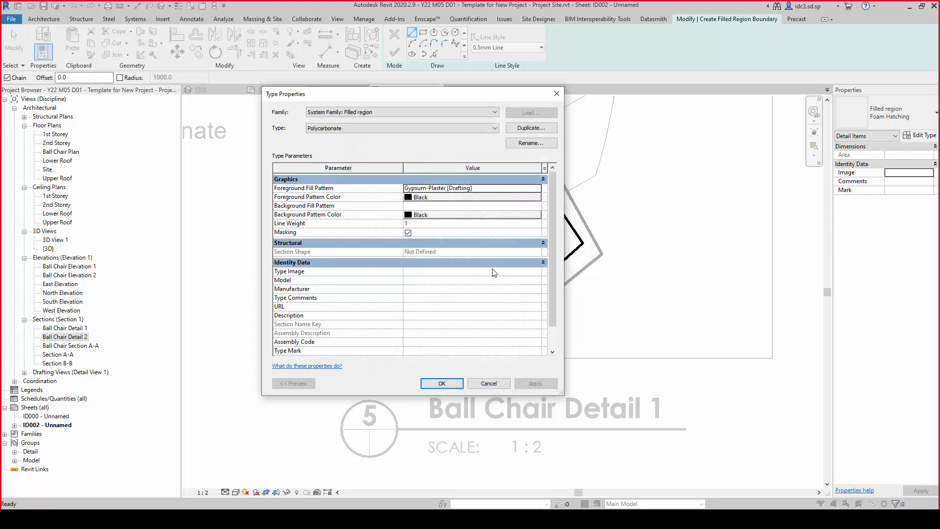
click(439, 380)
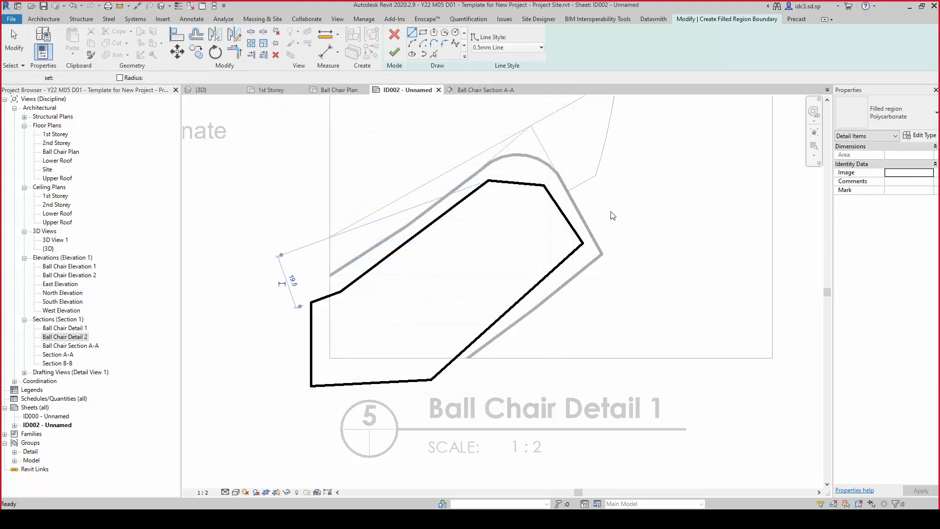
click(395, 53)
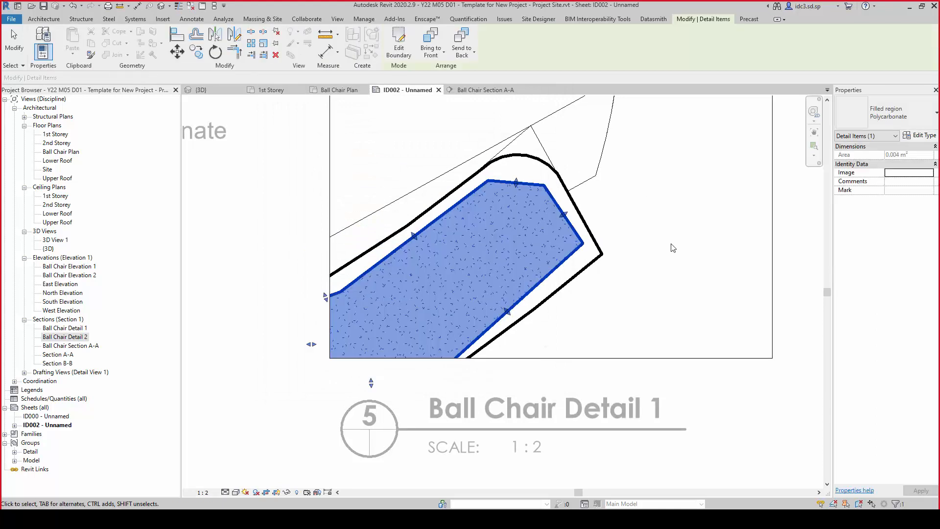
click(675, 253)
Examine the hatched region in Ball Chair Detail 1 up close and alongside the other views on the sheet
scroll(668, 261, down, 1)
scroll(657, 271, down, 1)
scroll(562, 247, up, 3)
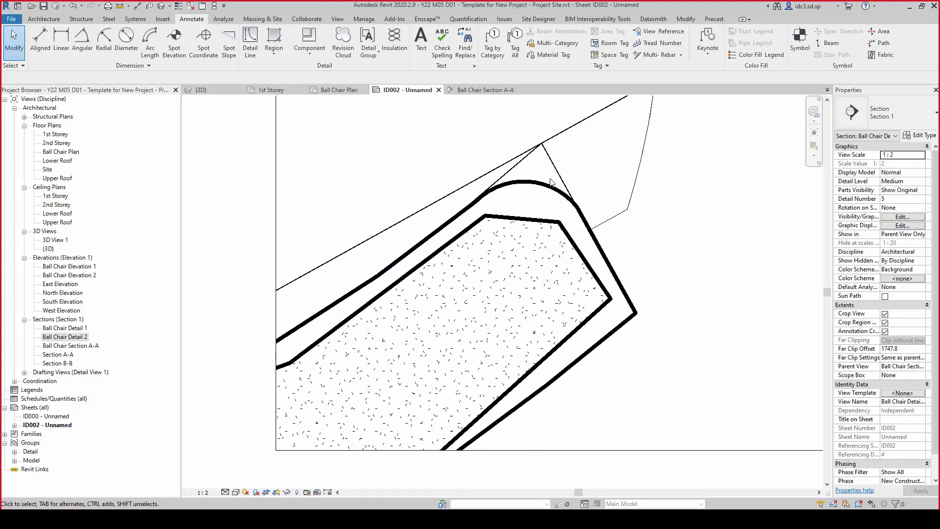
scroll(528, 211, down, 4)
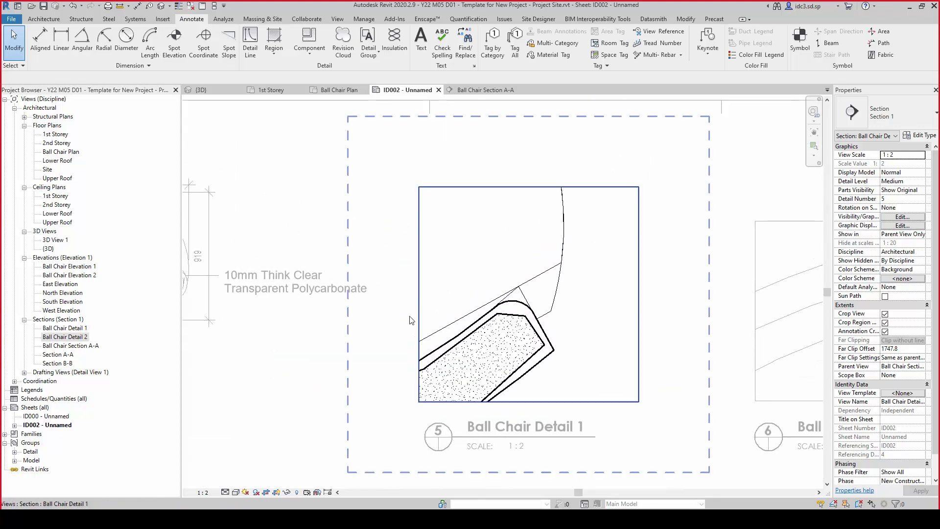
scroll(434, 353, up, 5)
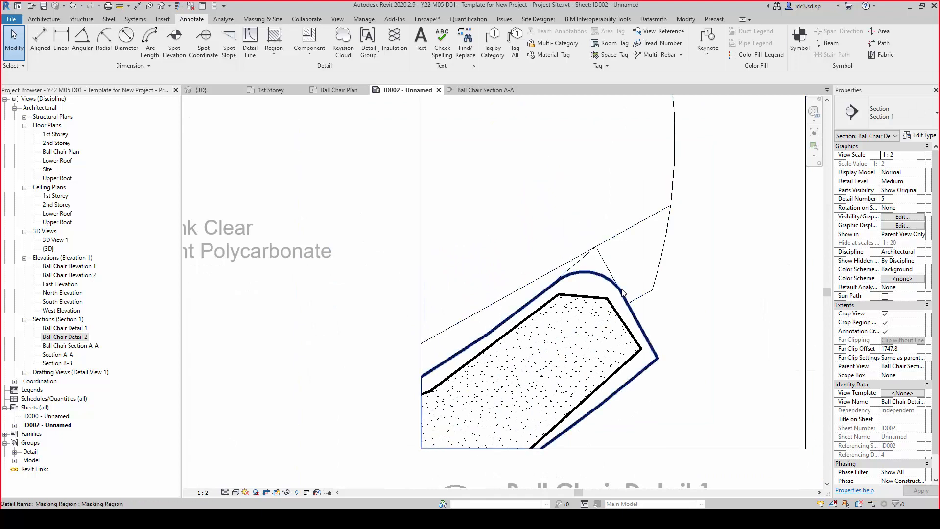
scroll(694, 193, down, 2)
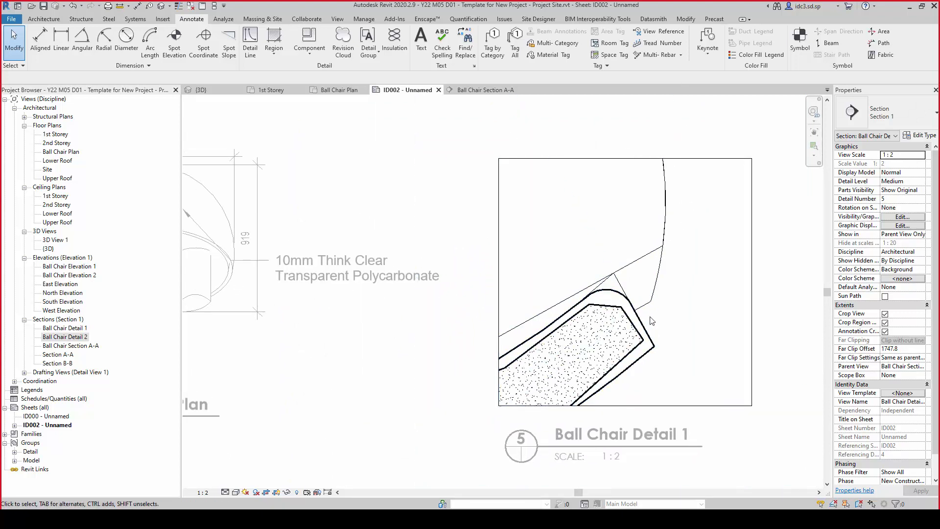
scroll(346, 189, down, 2)
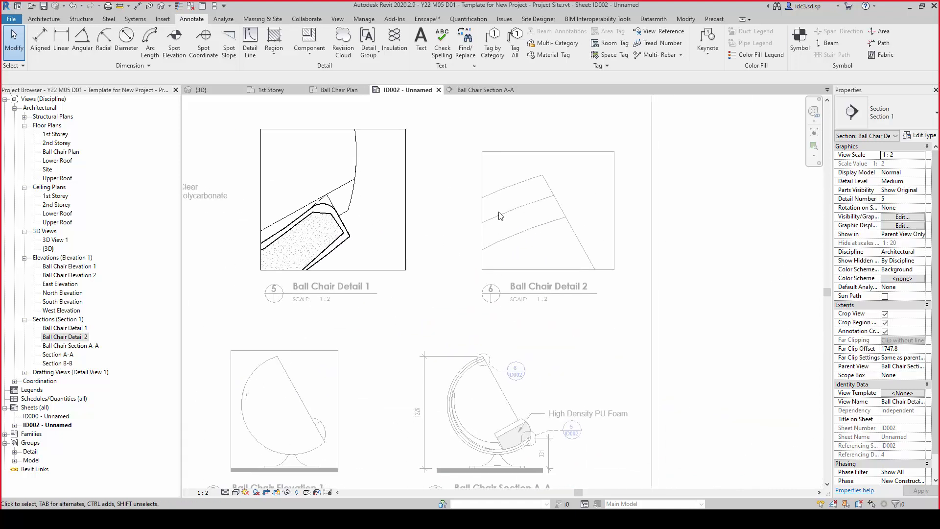
double_click(725, 268)
scroll(710, 273, down, 3)
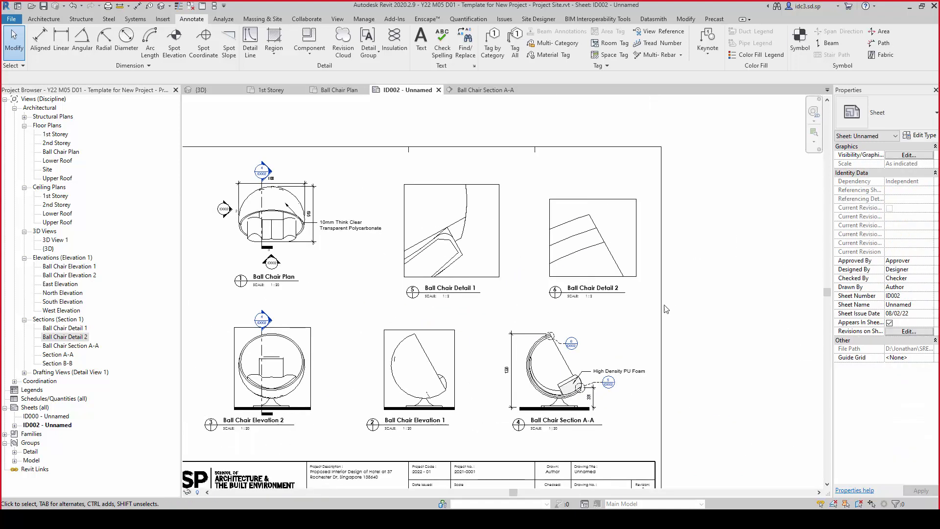
scroll(607, 290, up, 2)
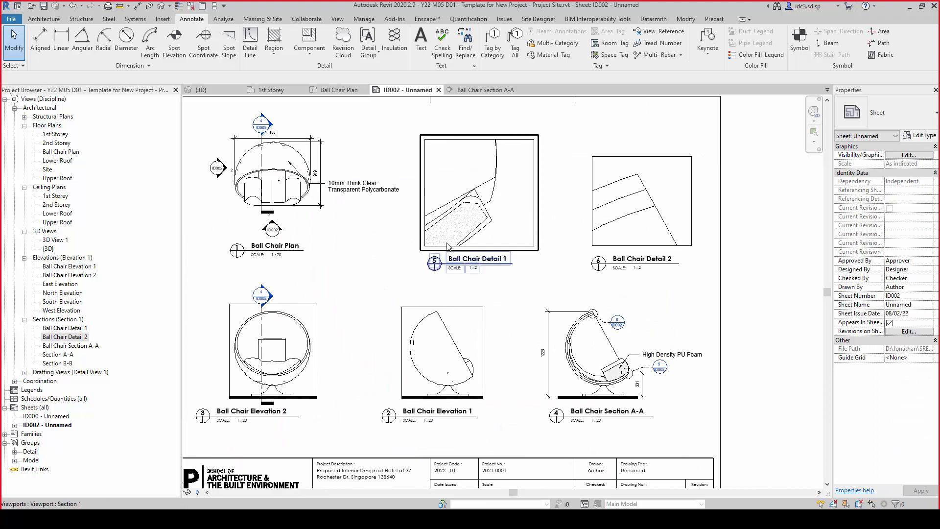
scroll(448, 241, up, 2)
Activate Ball Chair Detail 1 and add a 3 mm text note "Material Specifications" with a two-segment leader pointing to the hatched area
double_click(557, 208)
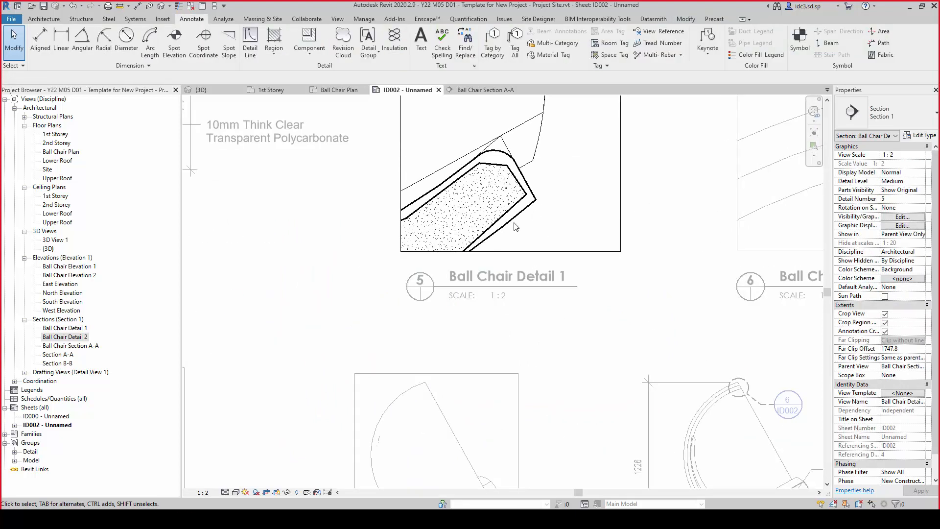
key(t)
key(x)
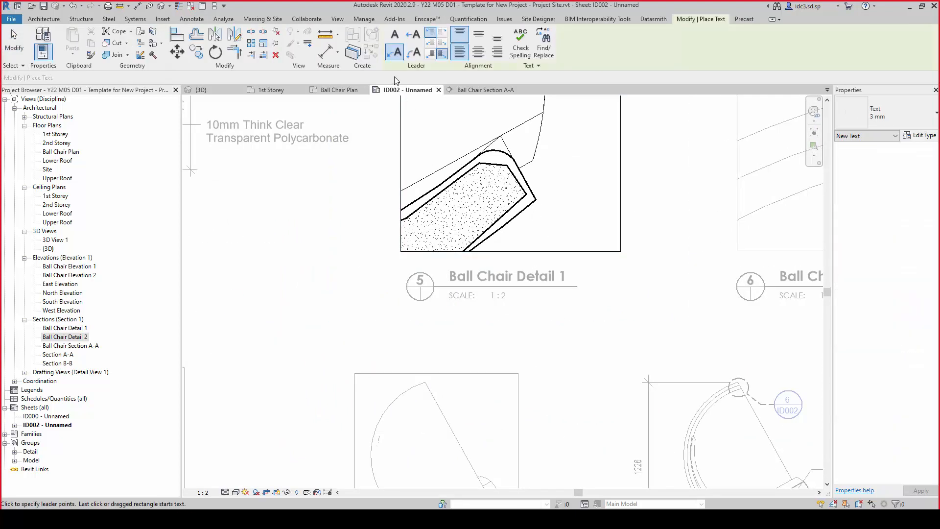
click(474, 214)
click(510, 240)
click(561, 240)
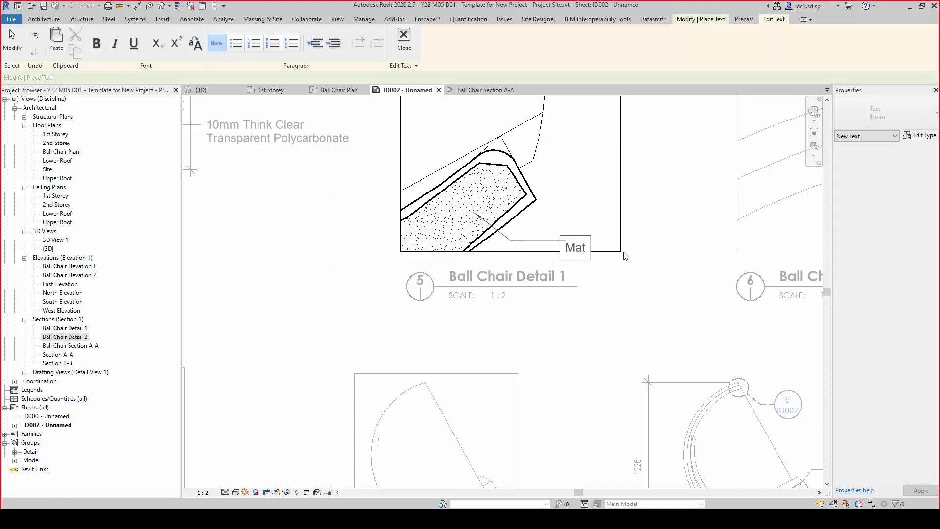
text(Material Specifications)
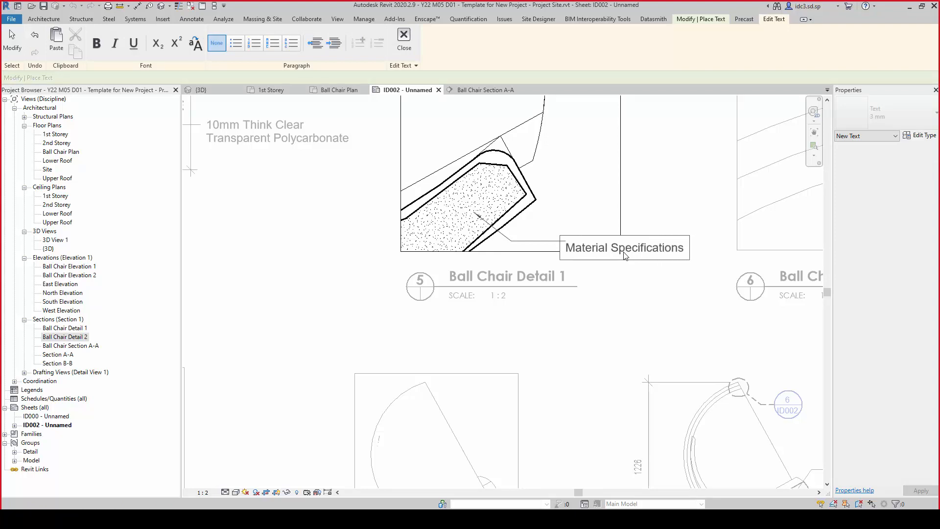
click(615, 302)
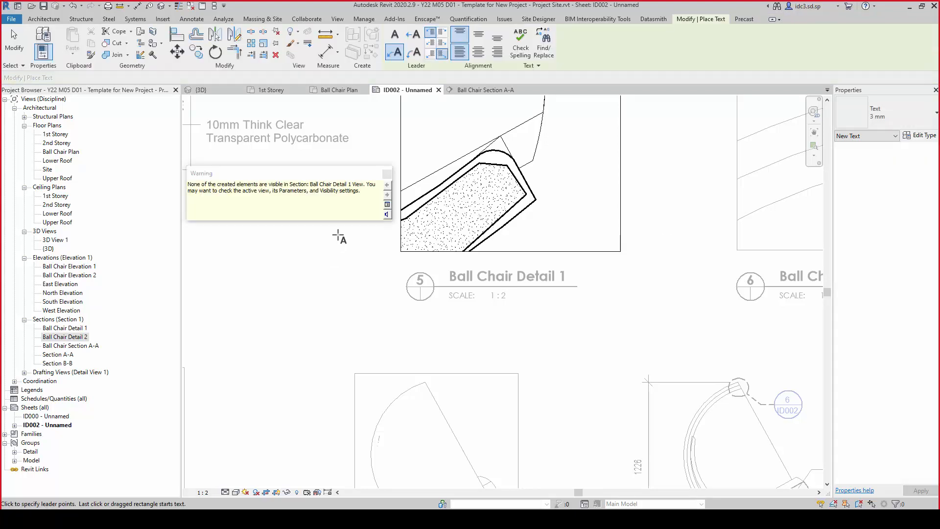
key(Escape)
Widen the annotation crop of Ball Chair Detail 1 to the right so it encloses the Material Specifications note
click(597, 252)
scroll(606, 250, down, 3)
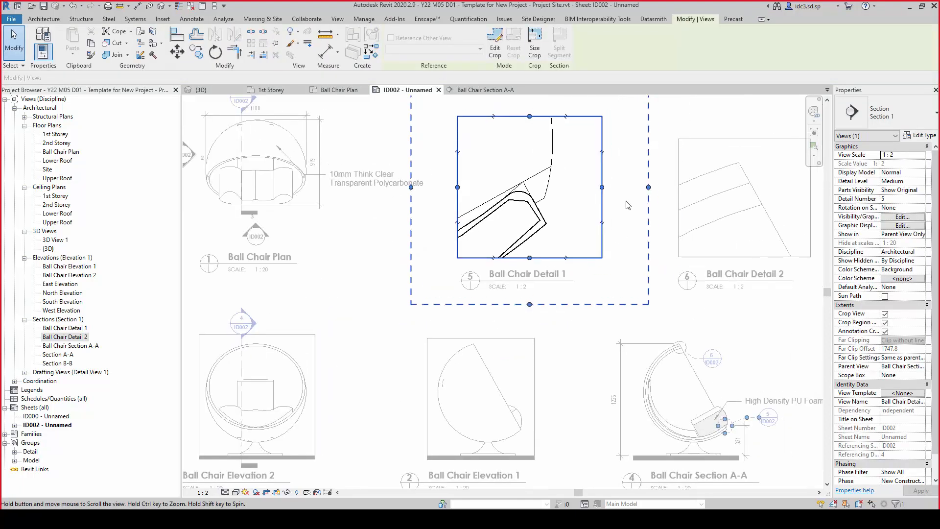
mouse_move(644, 189)
mouse_down()
mouse_move(702, 187)
mouse_move(664, 187)
mouse_up()
scroll(646, 190, up, 1)
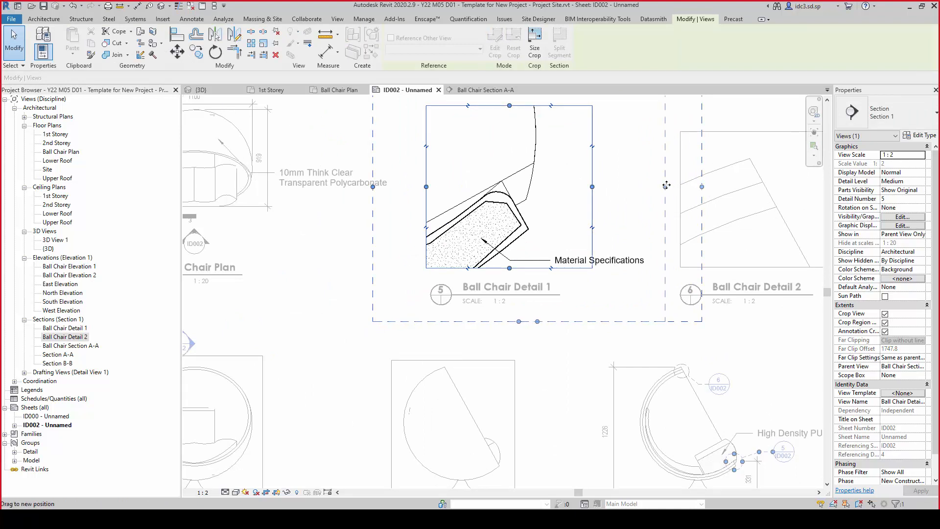
click(334, 150)
scroll(535, 214, up, 6)
scroll(524, 197, down, 2)
middle_drag(487, 255, 454, 282)
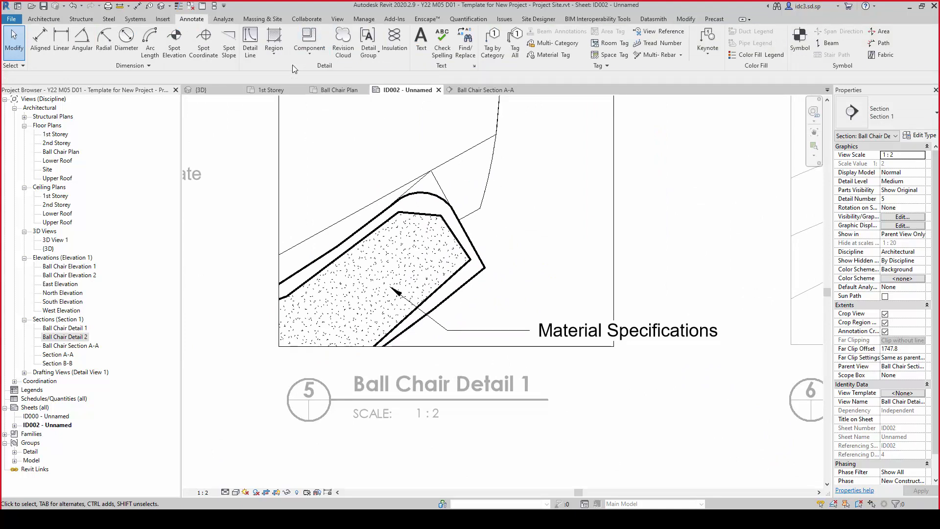
Draw two thin parallel detail lines, about 24 mm from the rounded corner's start and 5 mm from the outer profile's lower tip
click(251, 42)
scroll(383, 201, up, 5)
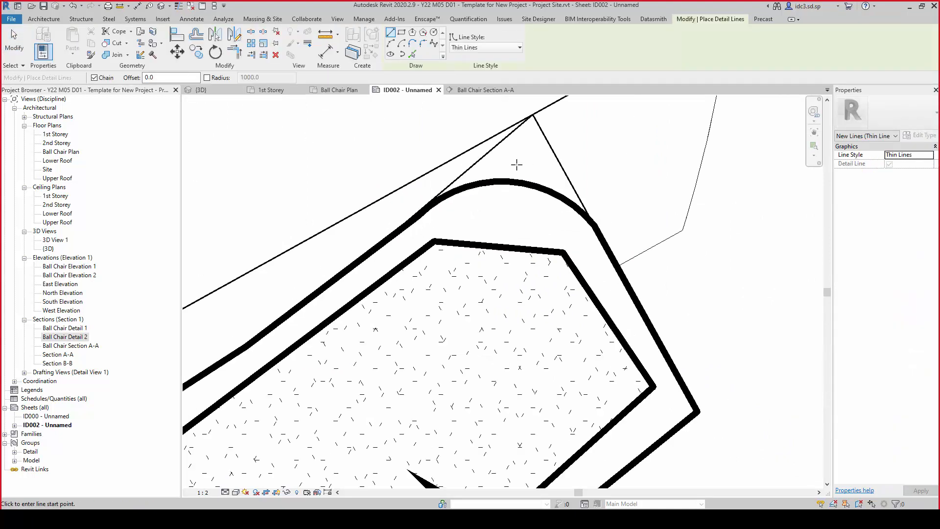
click(432, 202)
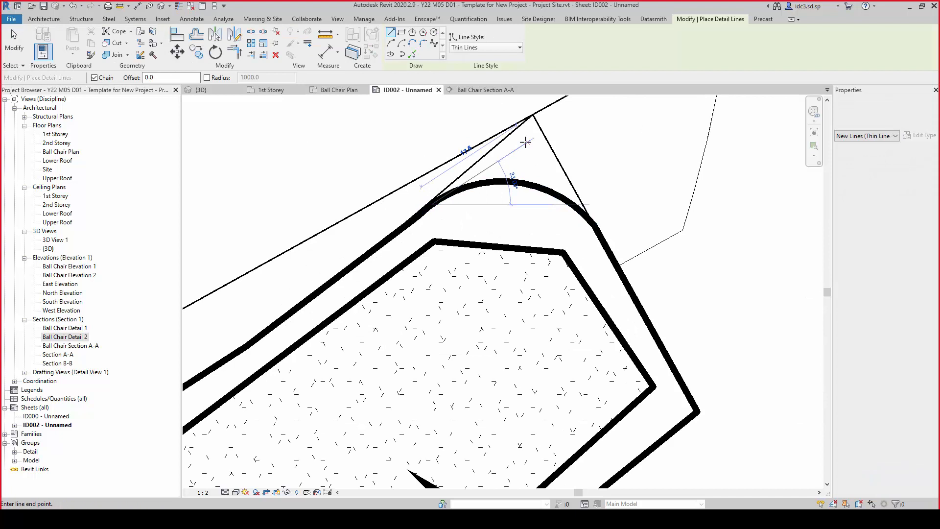
click(561, 117)
key(Escape)
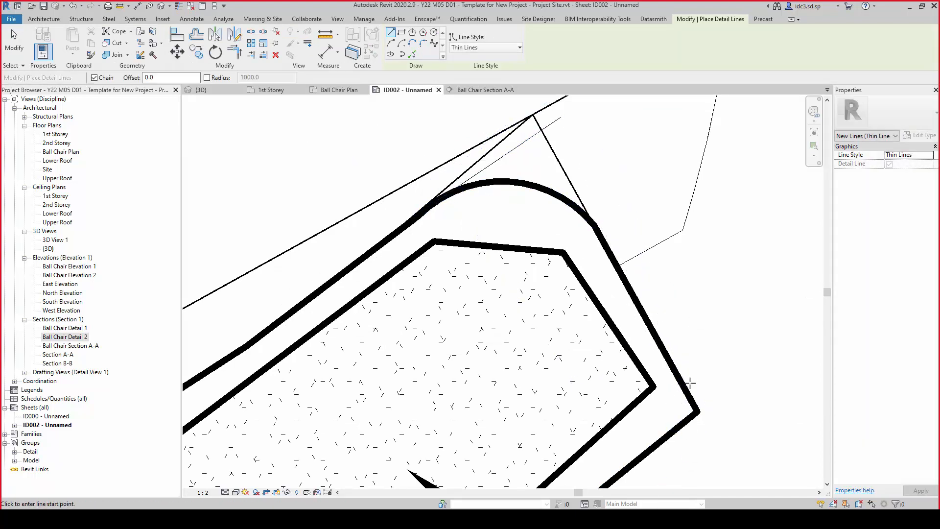
click(699, 411)
click(724, 394)
key(Escape)
key(Escape)
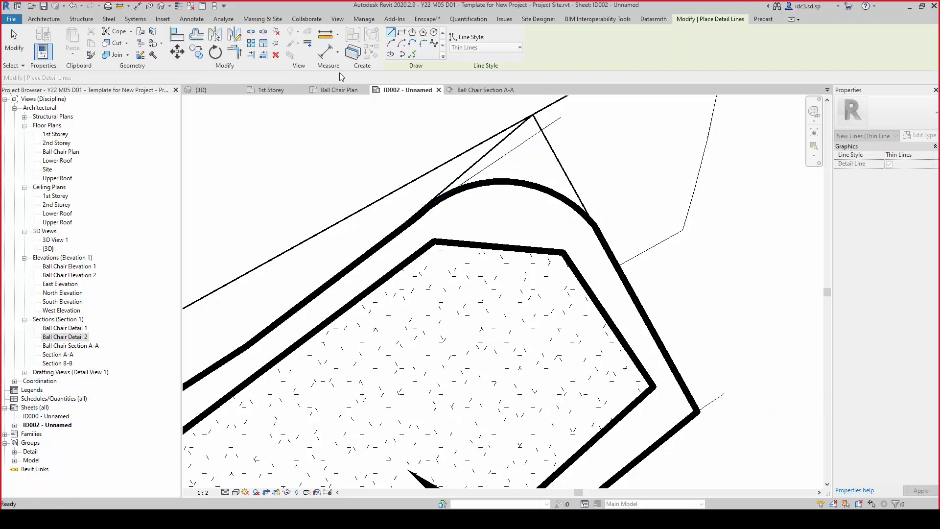
Place an aligned dimension between the two thin detail lines, offset outside the chair's slanted edge
key(d)
key(i)
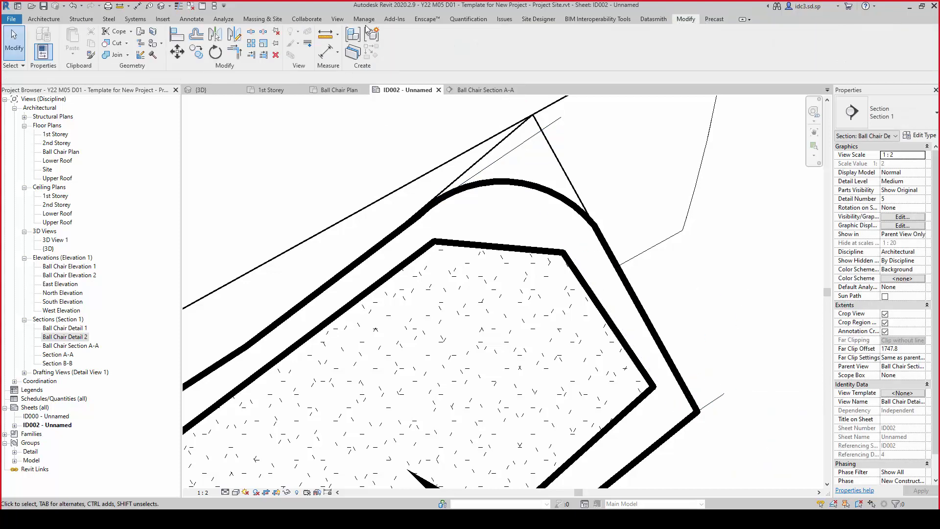
click(554, 122)
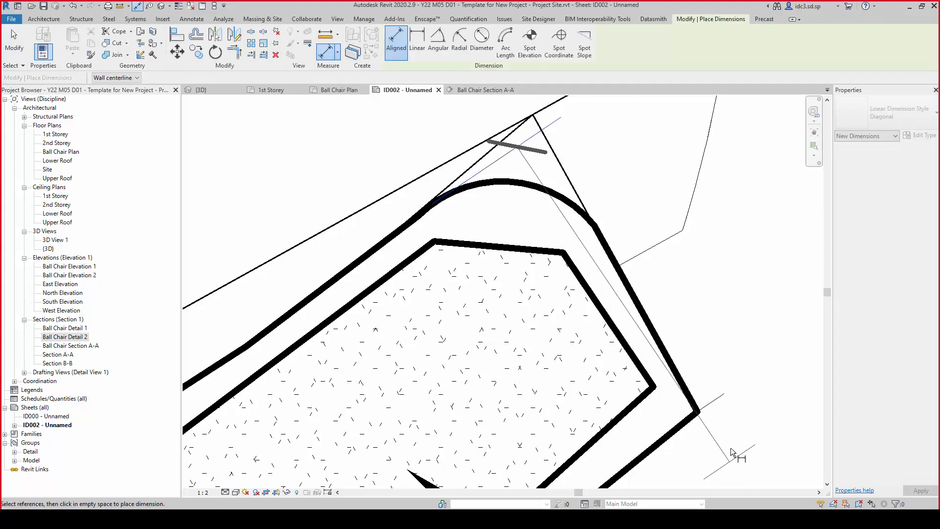
click(714, 401)
click(707, 294)
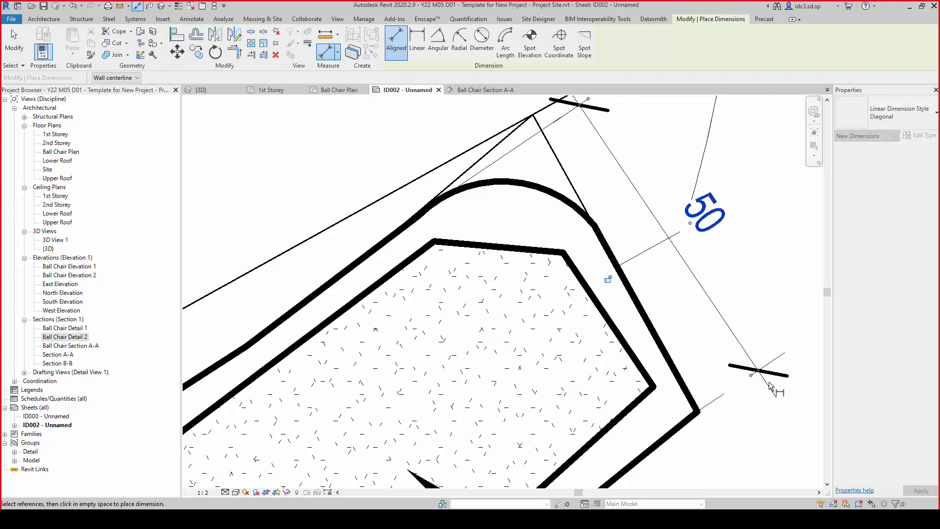
key(Escape)
key(Escape)
Try deleting the longer thin detail line above the rounded corner and undo the deletion
click(713, 402)
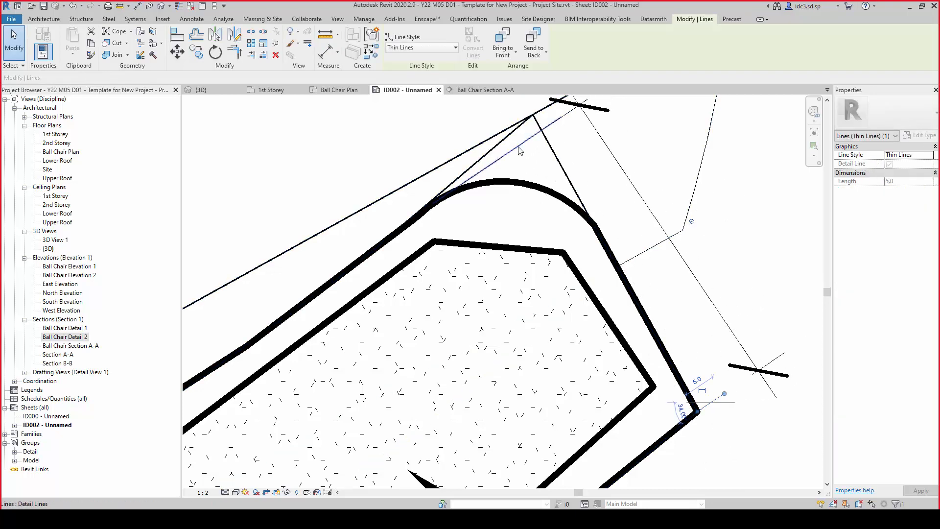
click(518, 146)
key(Delete)
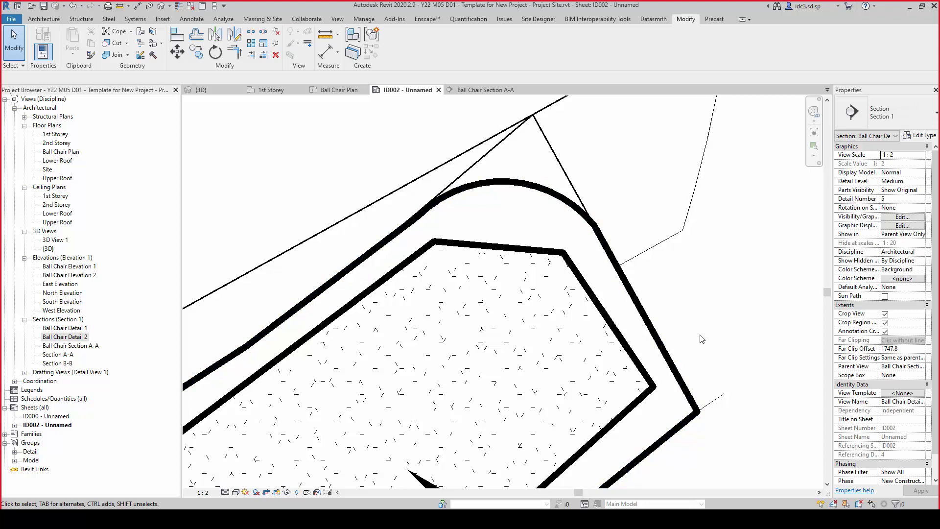
key(ctrl+z)
Shorten the longer thin detail line so its free end stops just inside the slanted edge above the rounded corner
click(519, 145)
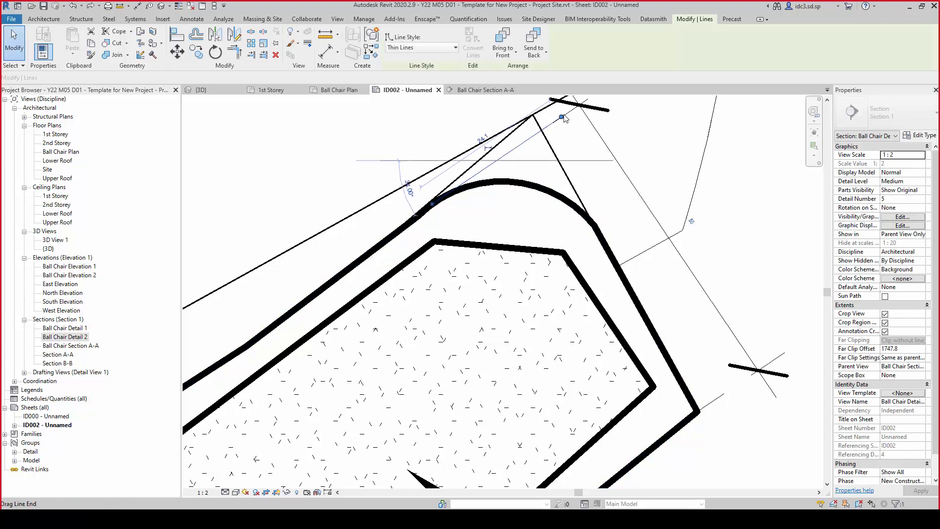
drag(563, 117, 533, 116)
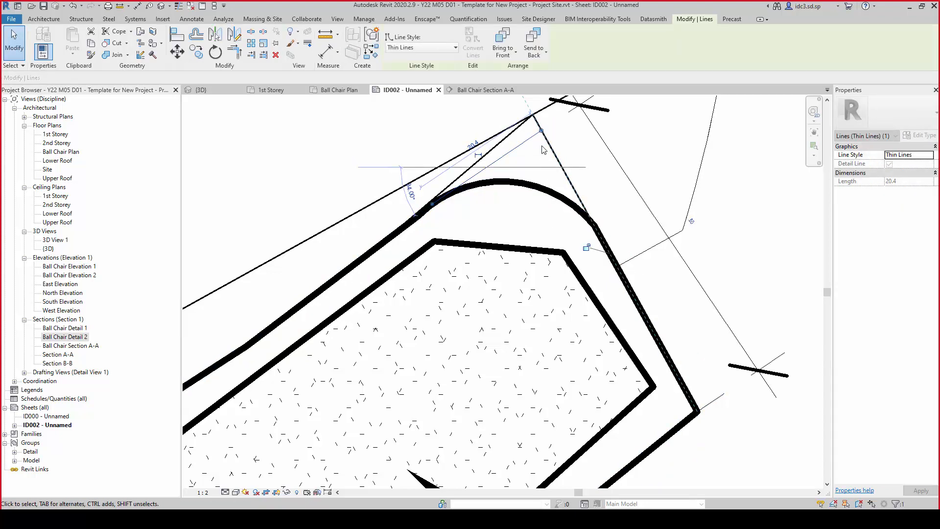
click(583, 112)
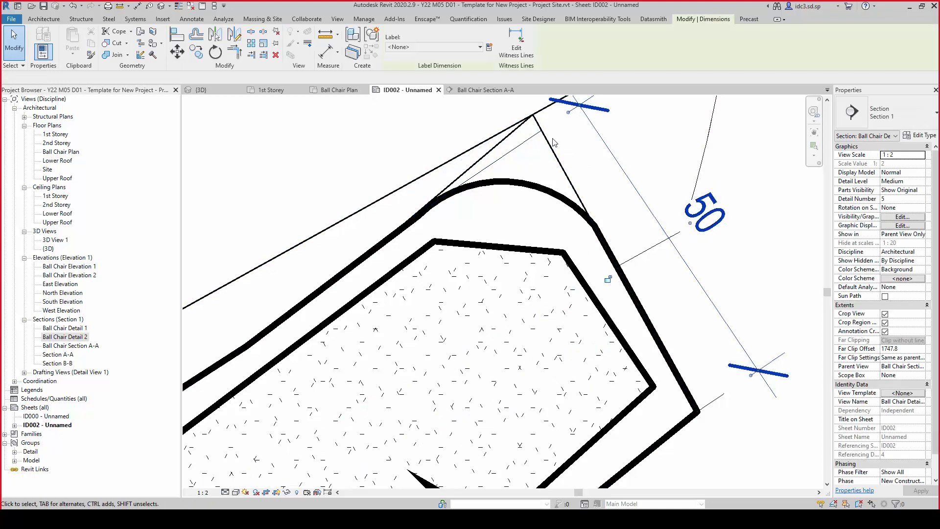
click(539, 133)
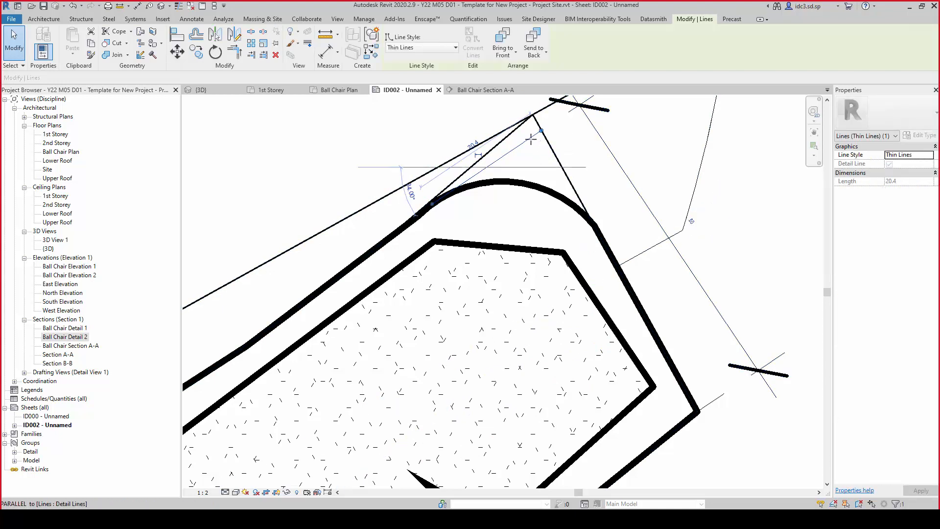
drag(541, 131, 527, 140)
click(654, 393)
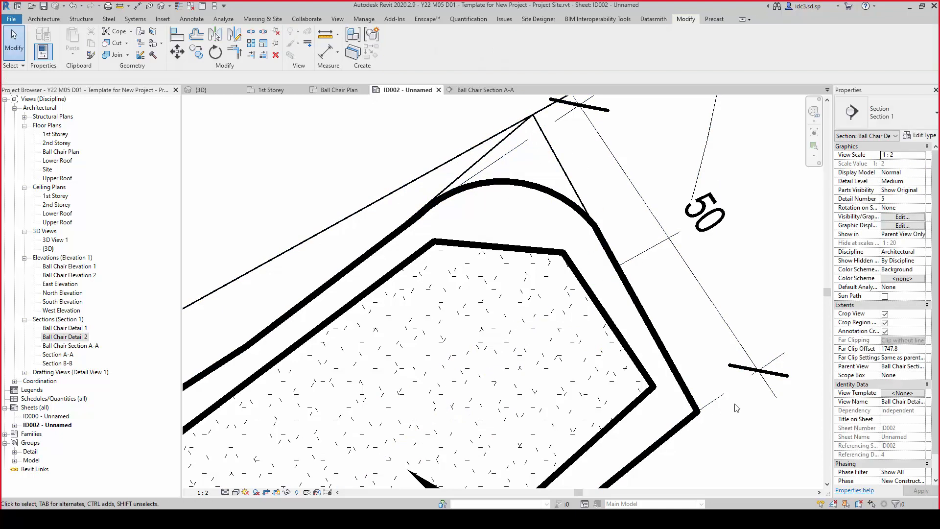
Examine the new aligned dimension and its reference lines in Ball Chair Detail 1, up close and at sheet scale
scroll(558, 340, down, 5)
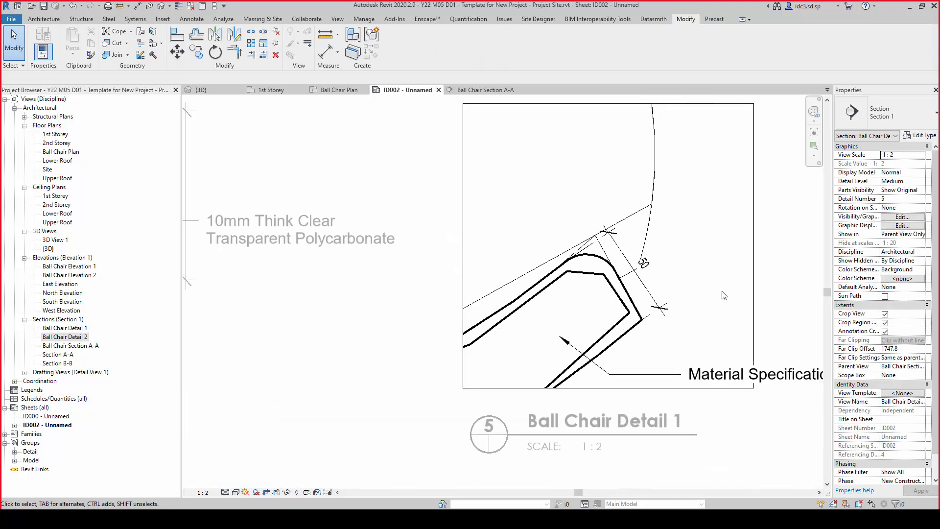
scroll(600, 260, up, 3)
scroll(599, 260, up, 2)
click(602, 247)
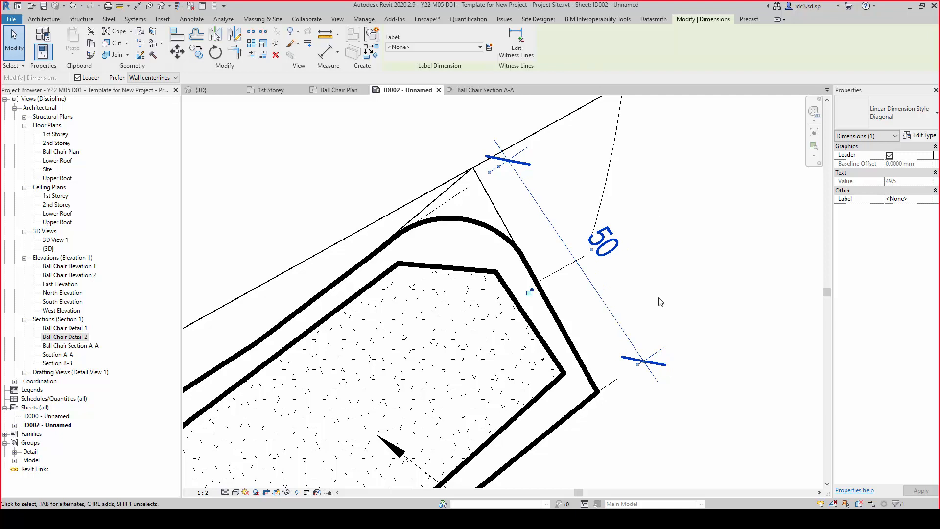
scroll(661, 293, down, 3)
scroll(650, 240, up, 2)
key(Escape)
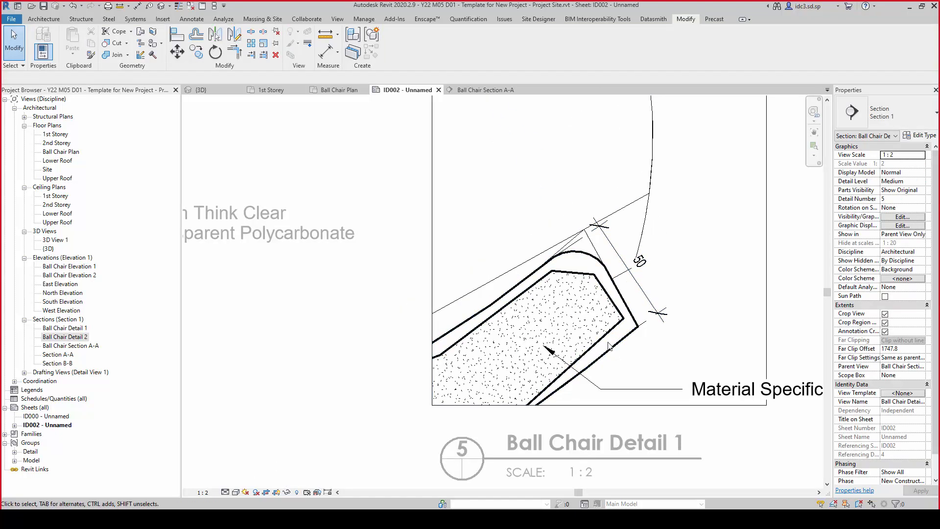
scroll(602, 324, down, 4)
scroll(605, 322, up, 1)
scroll(472, 288, down, 1)
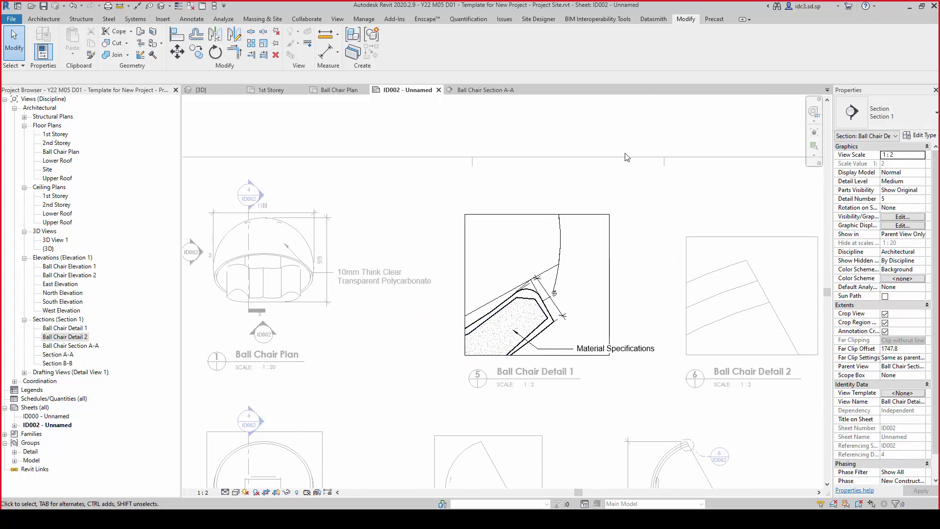
Deactivate the Ball Chair Detail 1 view and review the full layout of sheet ID002
double_click(623, 119)
scroll(486, 366, down, 2)
scroll(486, 366, up, 2)
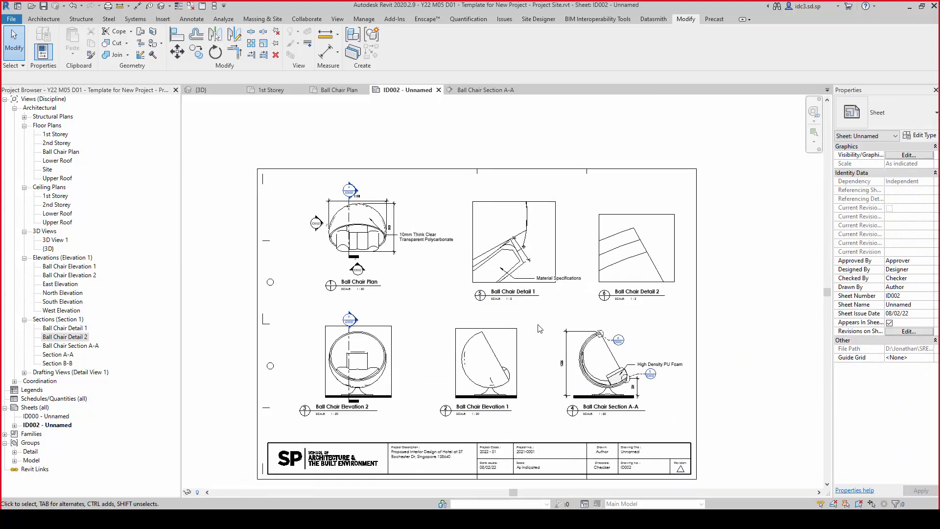
scroll(469, 421, up, 1)
scroll(421, 395, down, 3)
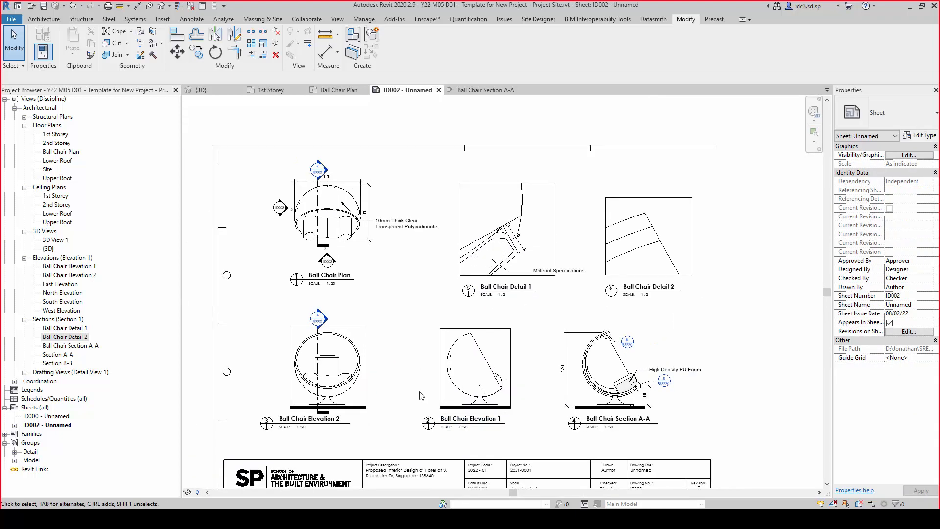
middle_drag(410, 393, 427, 356)
scroll(445, 357, up, 1)
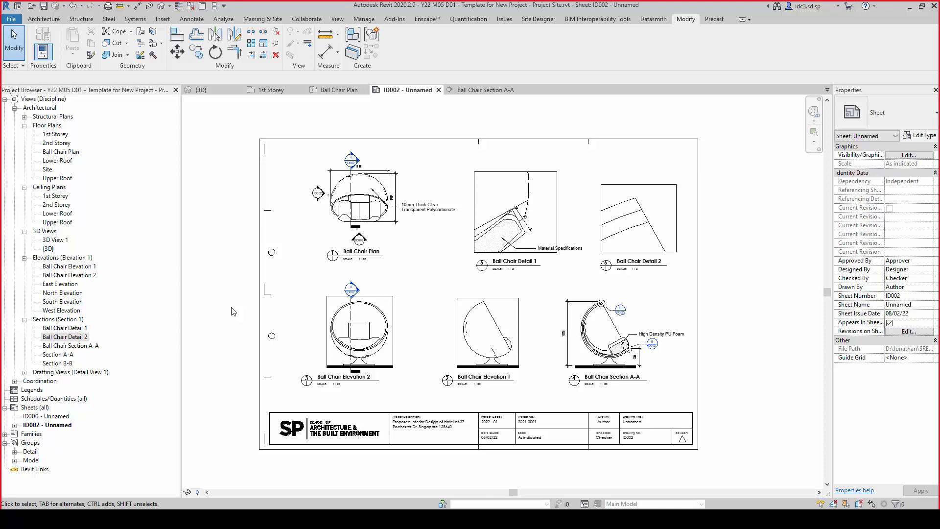
Examine the callout and elevation markers around the ball chair on the 1st Storey floor plan
click(271, 90)
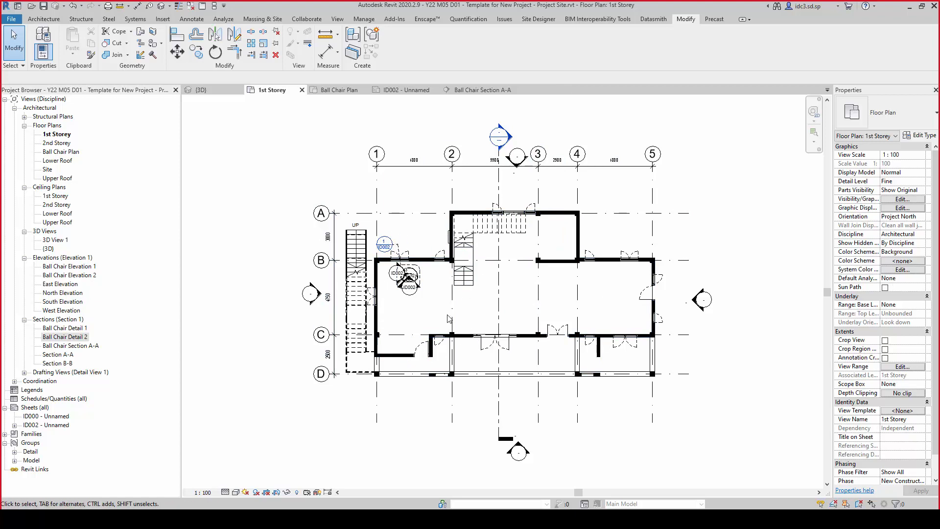
scroll(405, 288, up, 5)
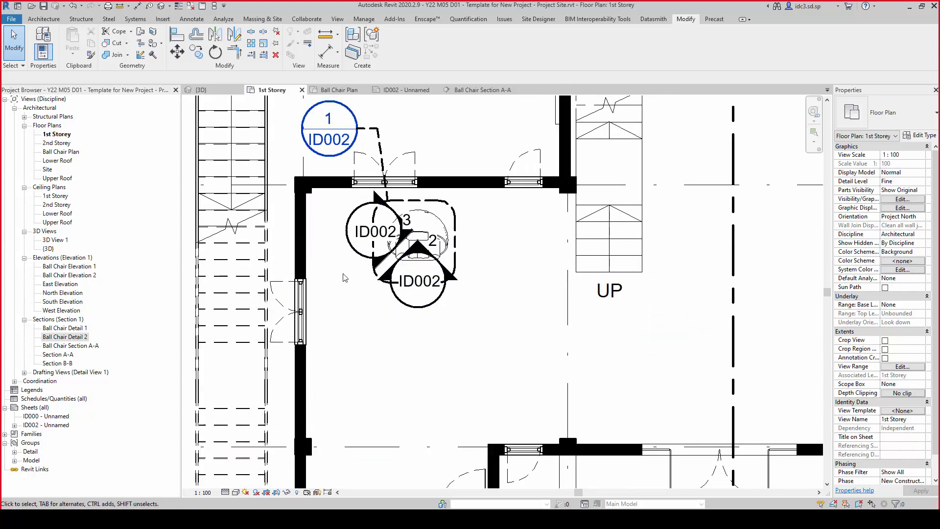
scroll(440, 285, down, 5)
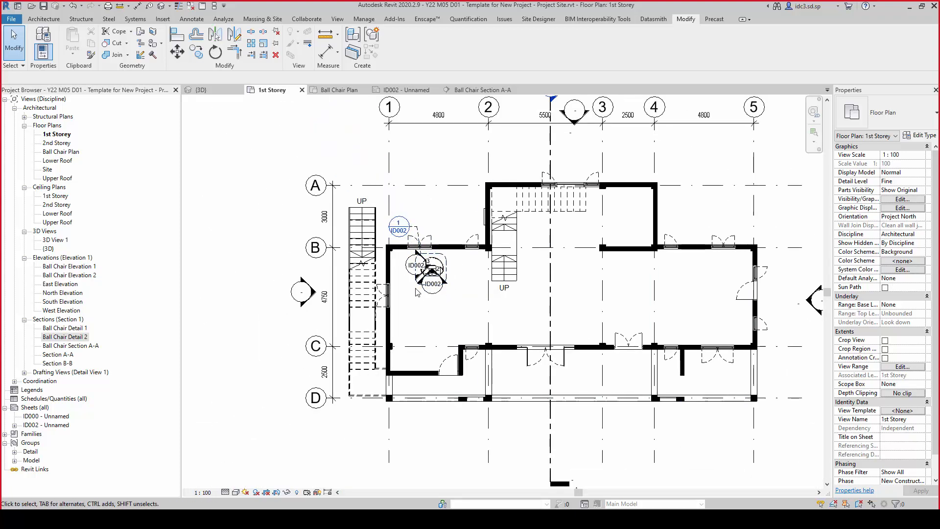
scroll(417, 293, up, 5)
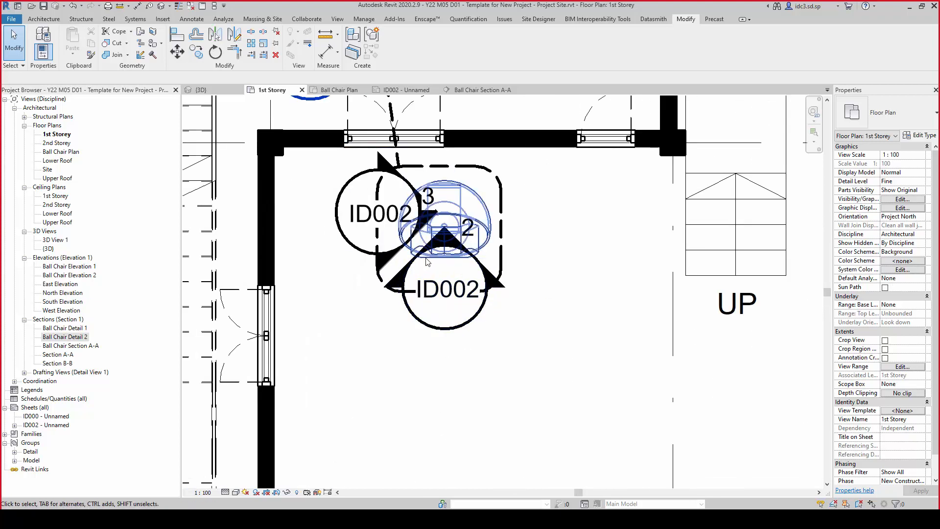
scroll(392, 289, down, 8)
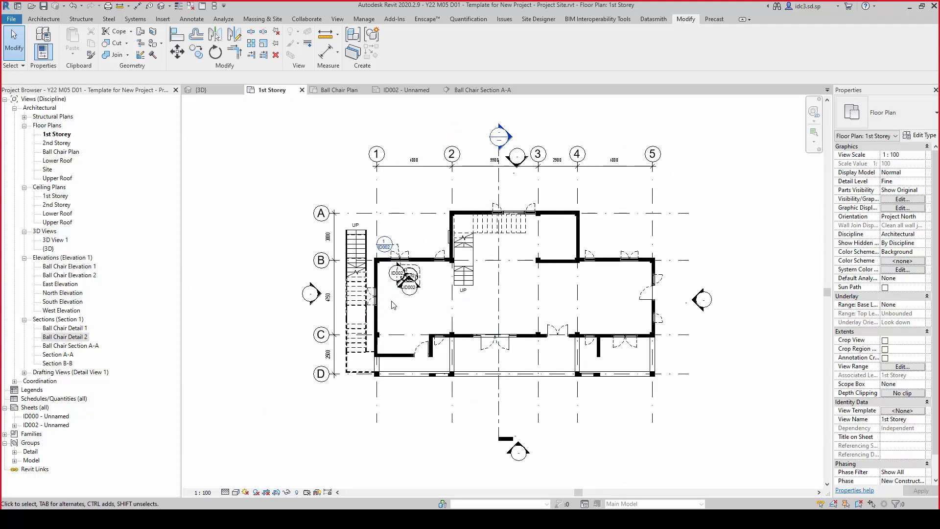
scroll(395, 308, up, 5)
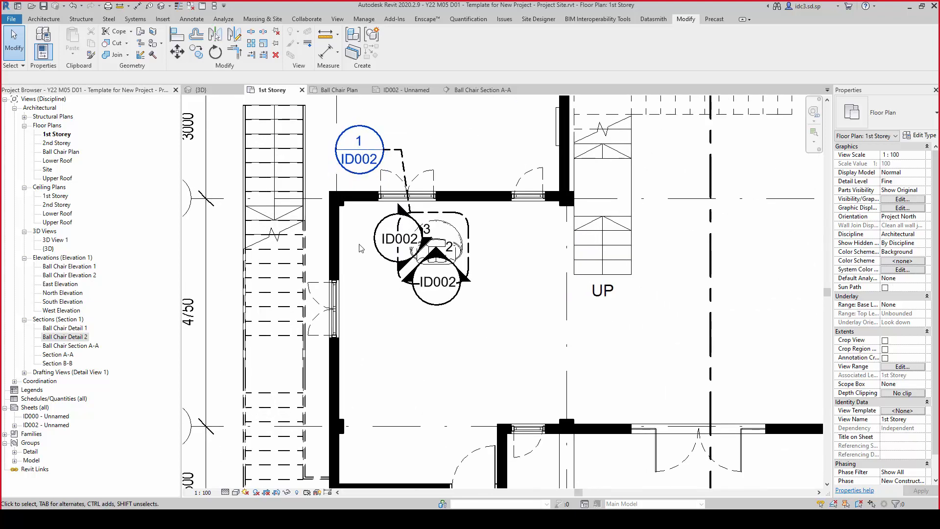
scroll(467, 307, up, 3)
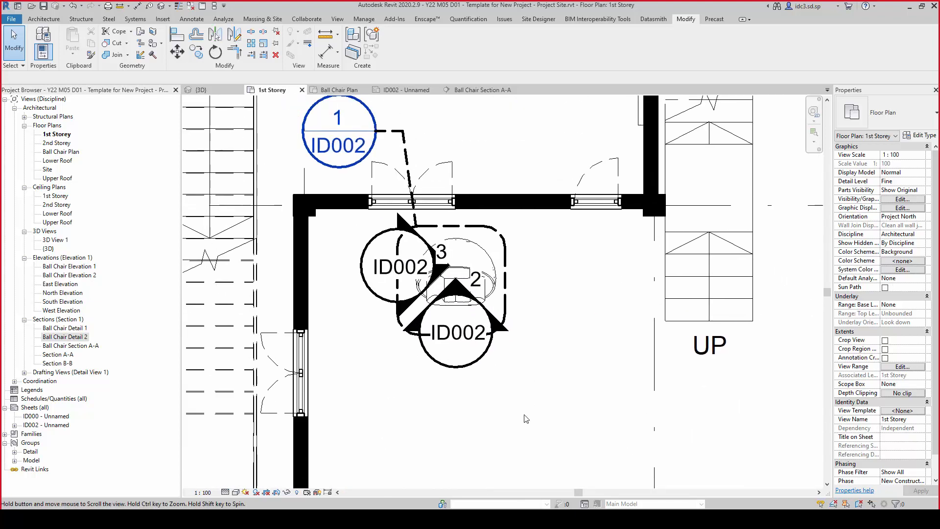
scroll(441, 250, down, 2)
middle_drag(444, 286, 451, 307)
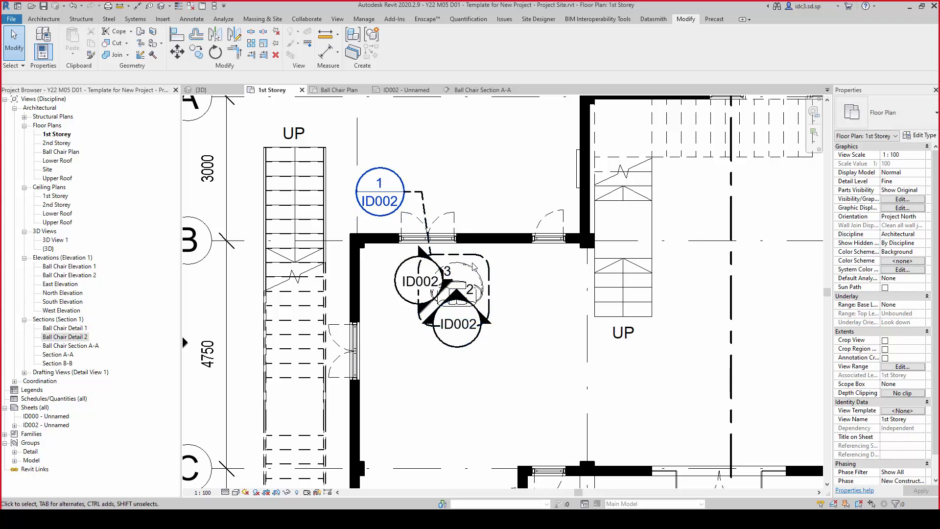
scroll(456, 294, up, 1)
scroll(456, 303, down, 2)
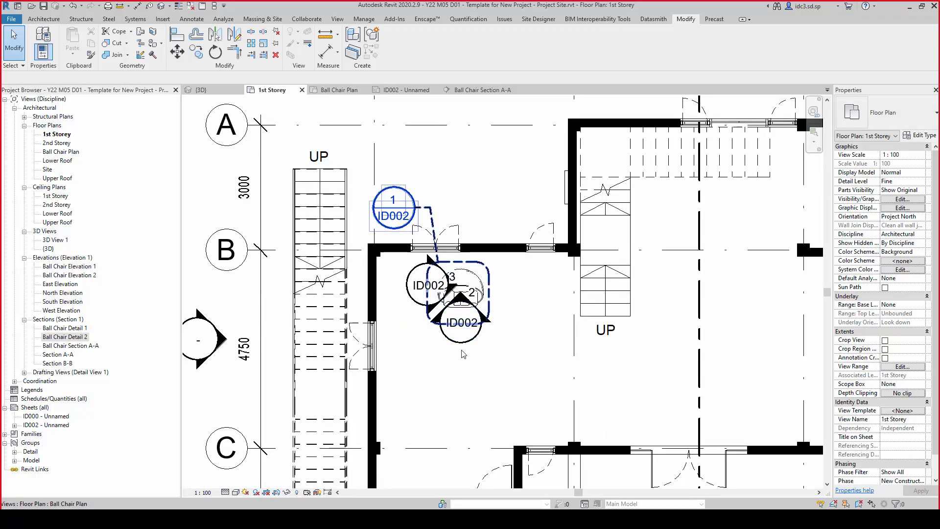
scroll(455, 328, up, 3)
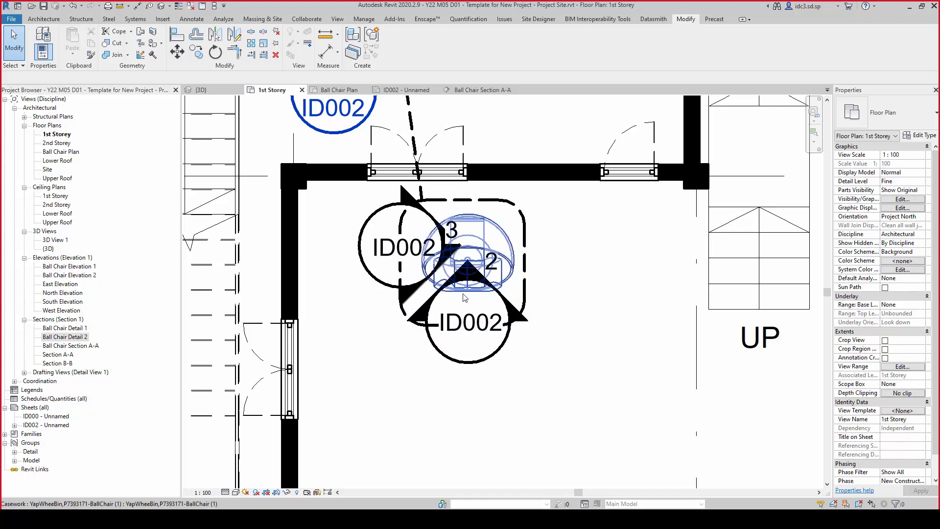
scroll(456, 295, down, 3)
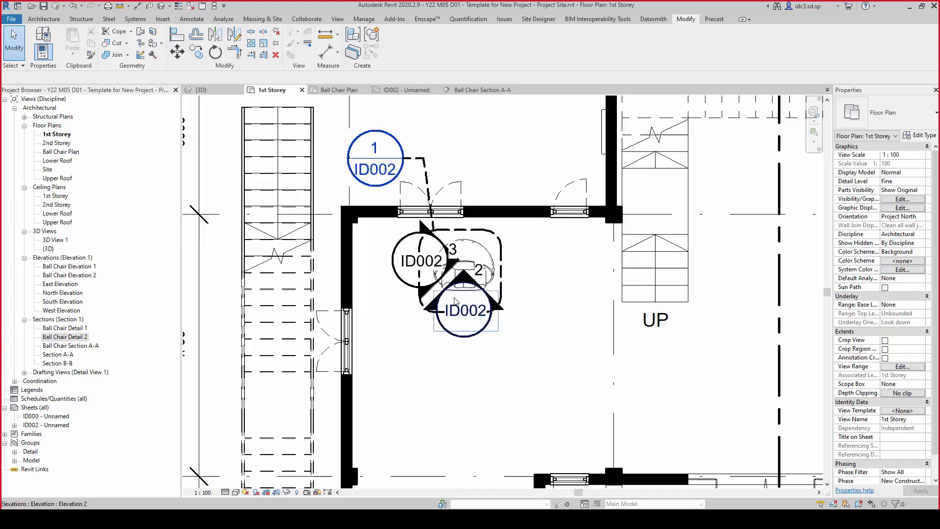
Renumber sheet ID002 as ID401 and name it "Ball Chair Detailing Set"
click(400, 91)
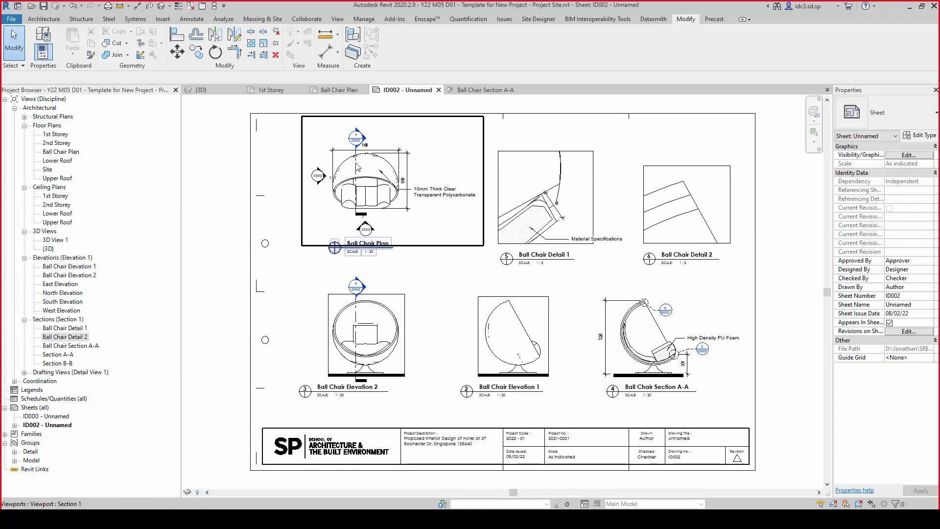
scroll(362, 168, up, 4)
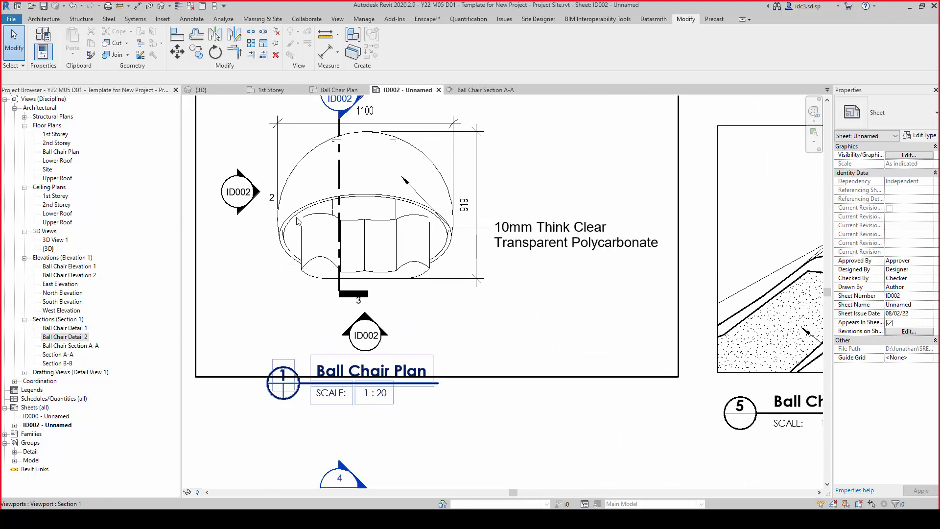
right_click(54, 426)
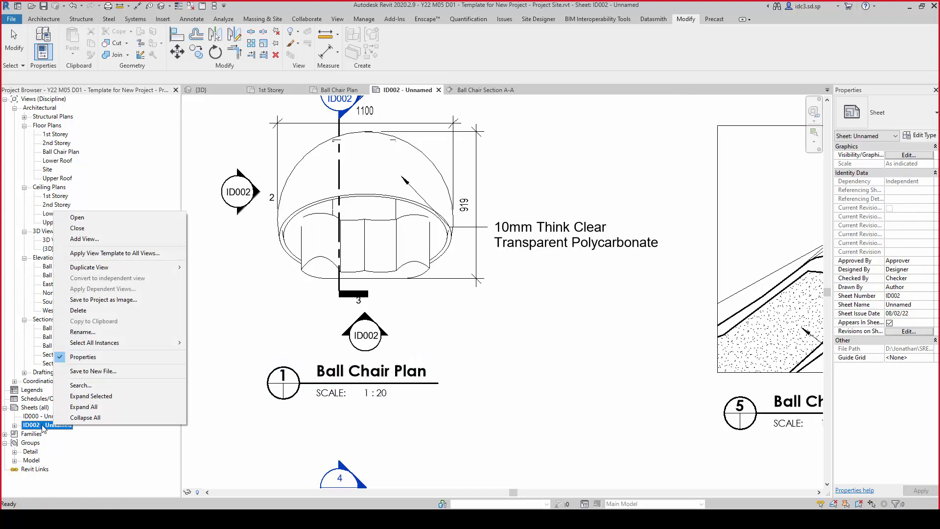
click(113, 332)
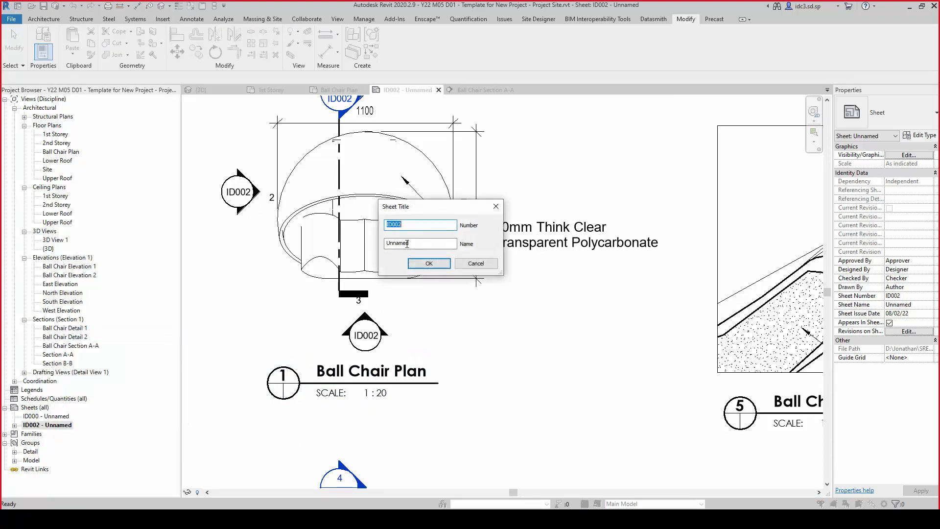
click(404, 225)
text(1)
key(Tab)
click(406, 248)
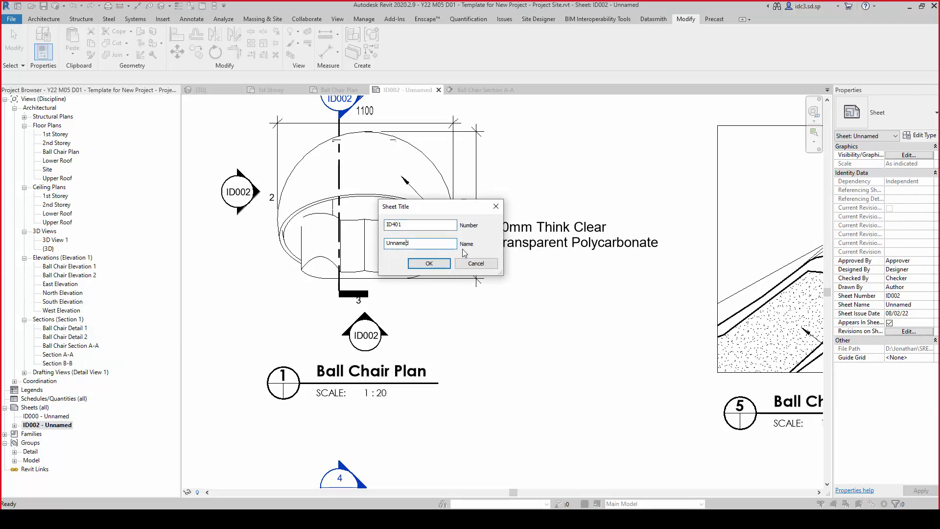
drag(452, 245, 289, 241)
text(Ball Chair Detailing Set)
click(411, 267)
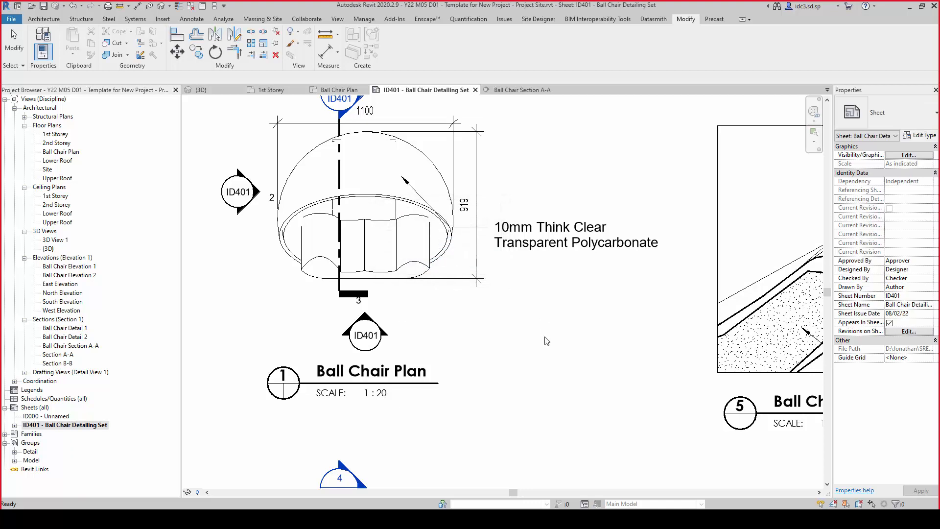
Examine the sheet references on the view markers and the drawing title and number in the title block
scroll(542, 374, down, 1)
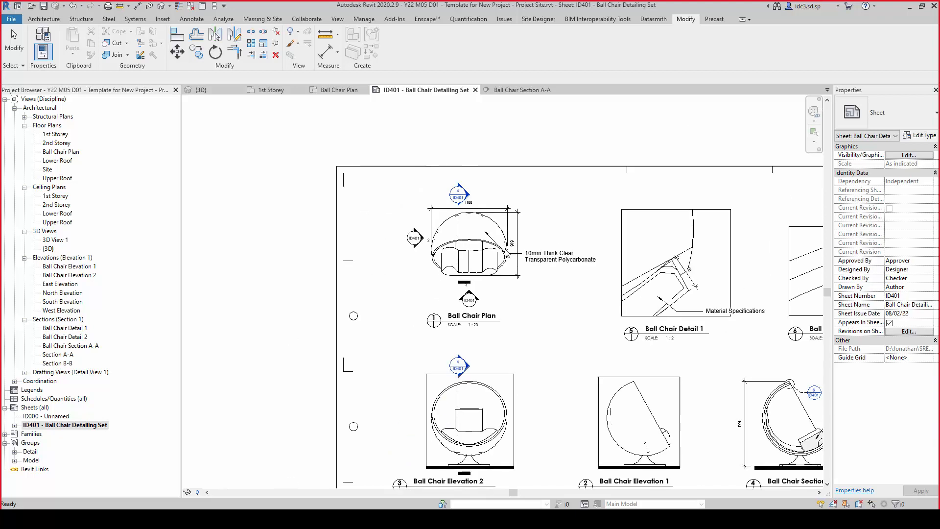
scroll(502, 211, down, 3)
scroll(658, 334, up, 2)
scroll(659, 333, up, 1)
scroll(558, 267, down, 3)
middle_drag(488, 272, 426, 249)
scroll(762, 466, up, 3)
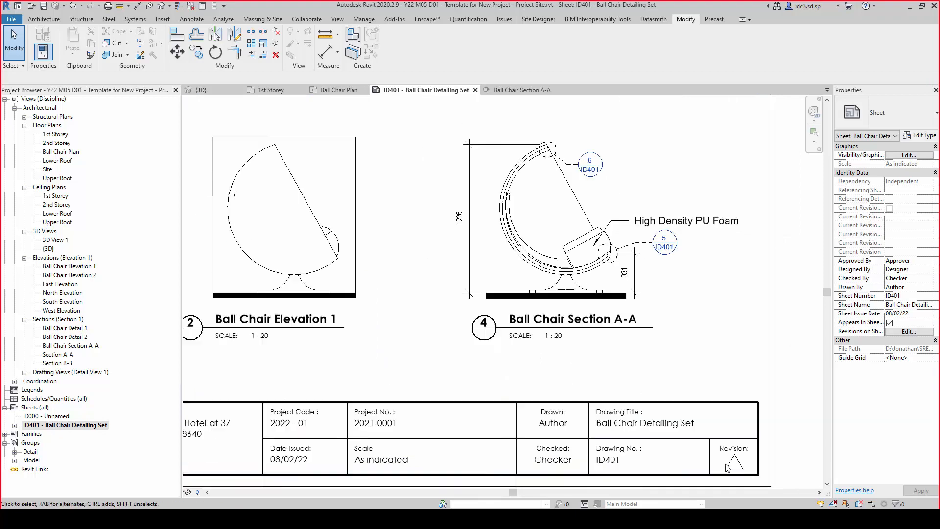
scroll(687, 438, down, 3)
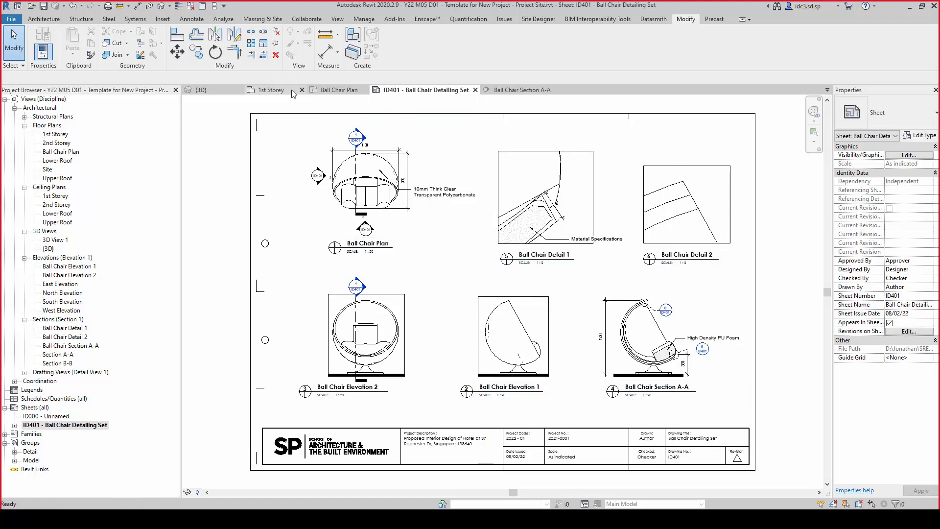
On the 1st Storey plan, filter the ball chair selection to the Elevations category and hide those two elements in the view
click(272, 90)
scroll(404, 271, up, 5)
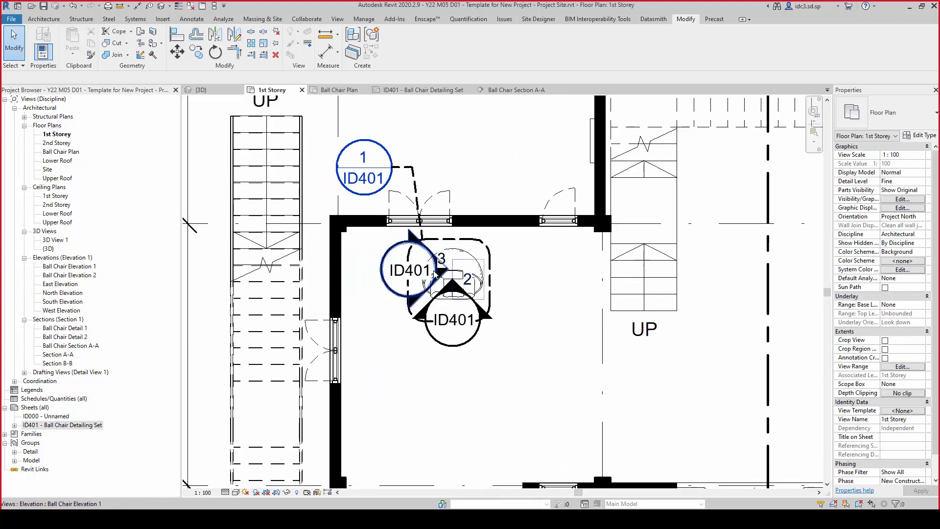
scroll(461, 339, up, 2)
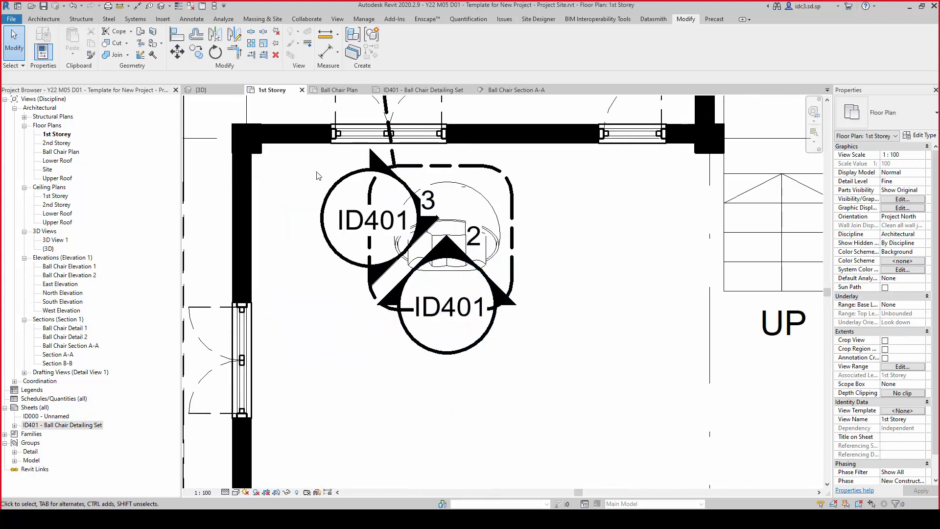
drag(302, 152, 567, 383)
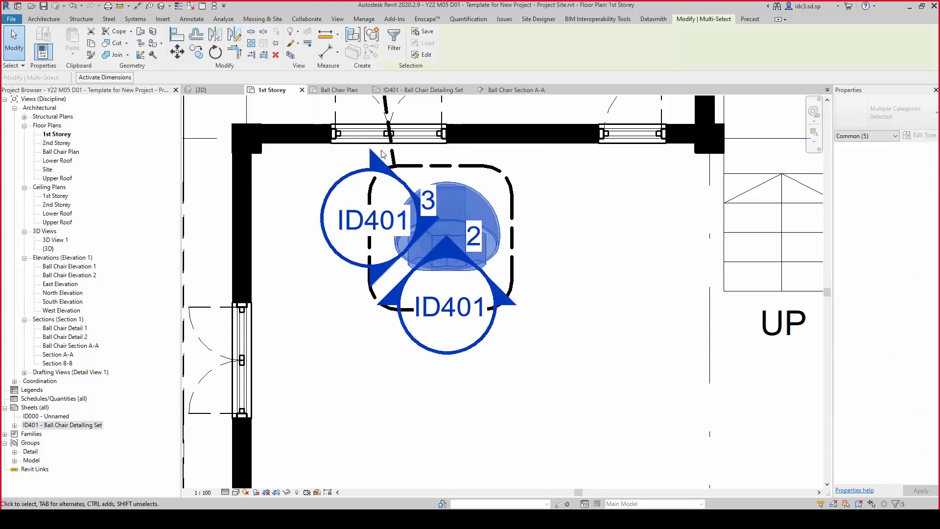
click(394, 41)
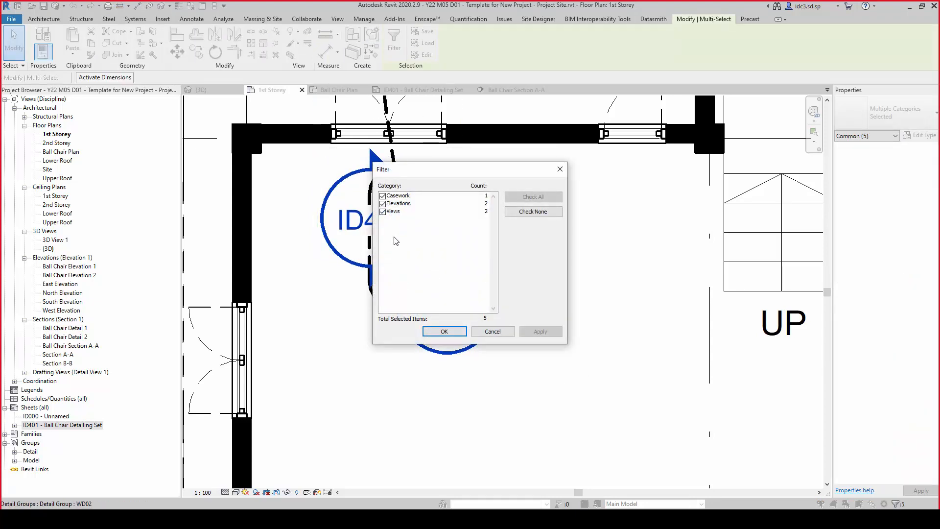
click(394, 211)
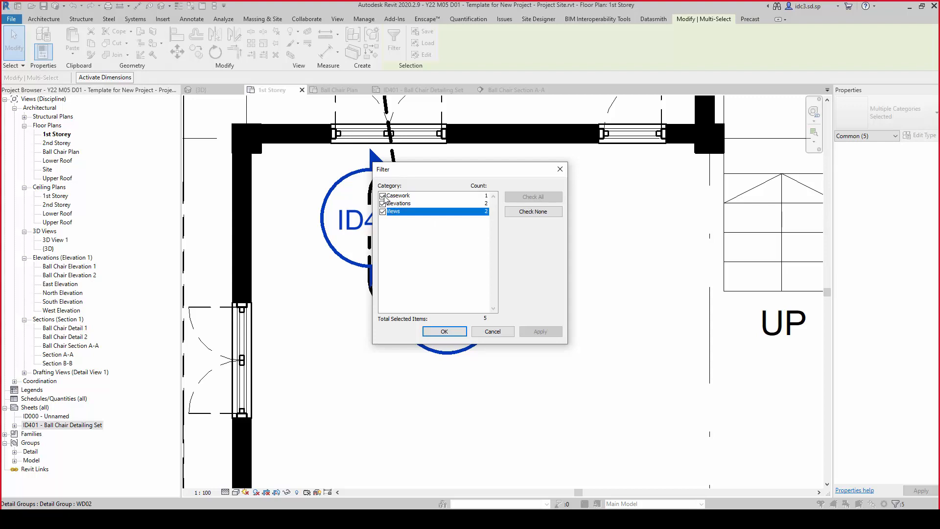
click(383, 196)
click(401, 212)
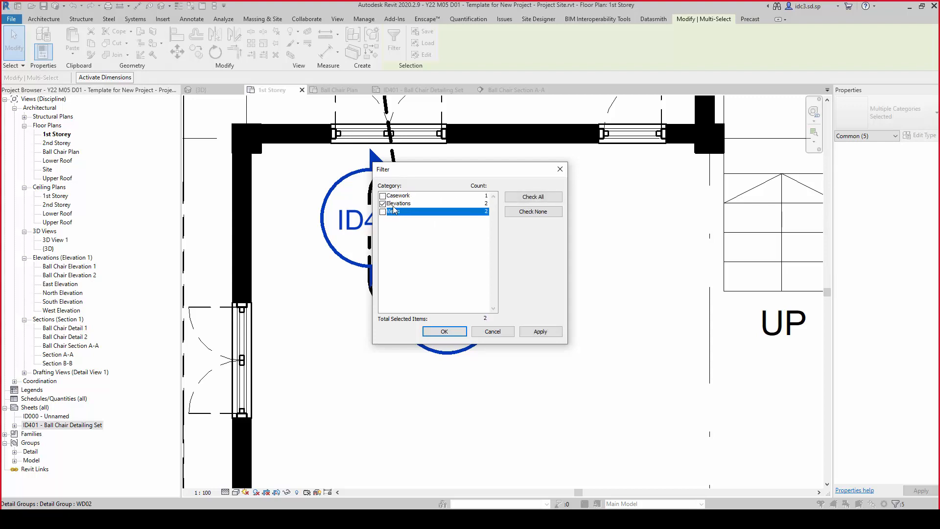
click(444, 331)
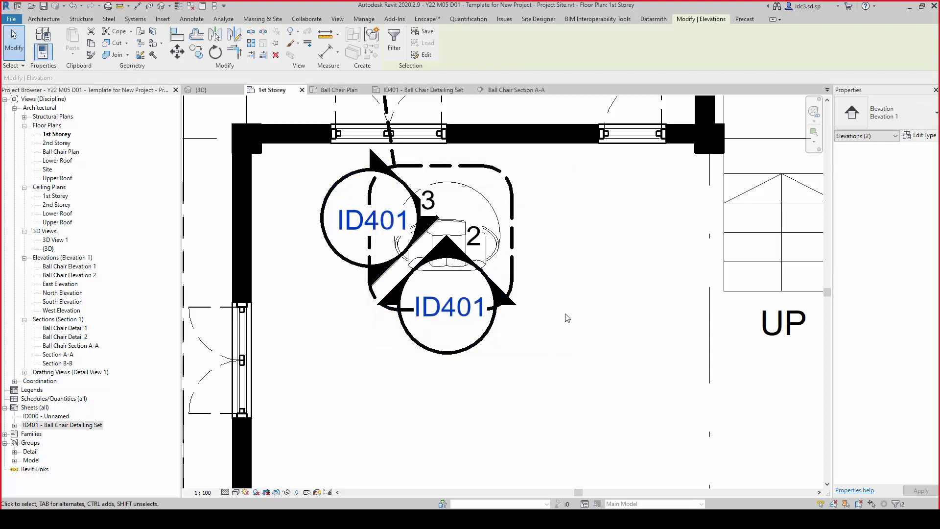
right_click(500, 336)
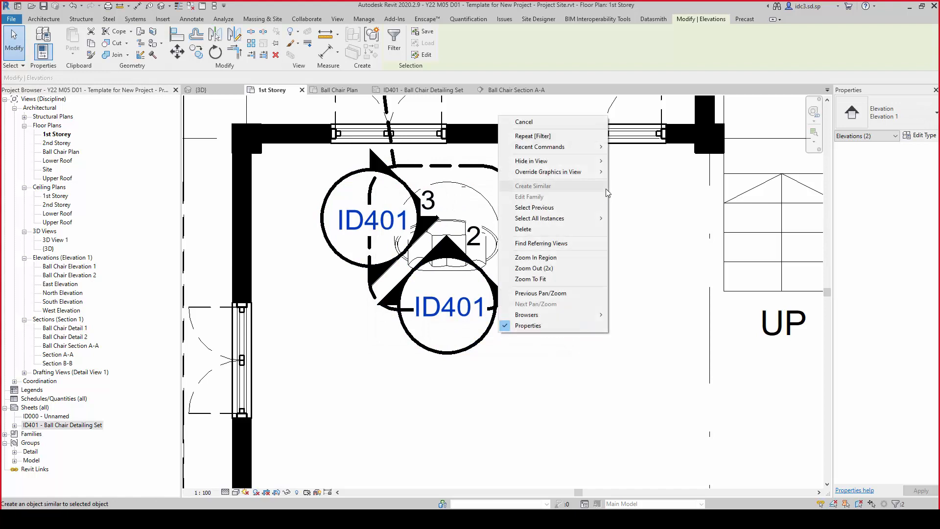
mouse_move(595, 161)
click(632, 161)
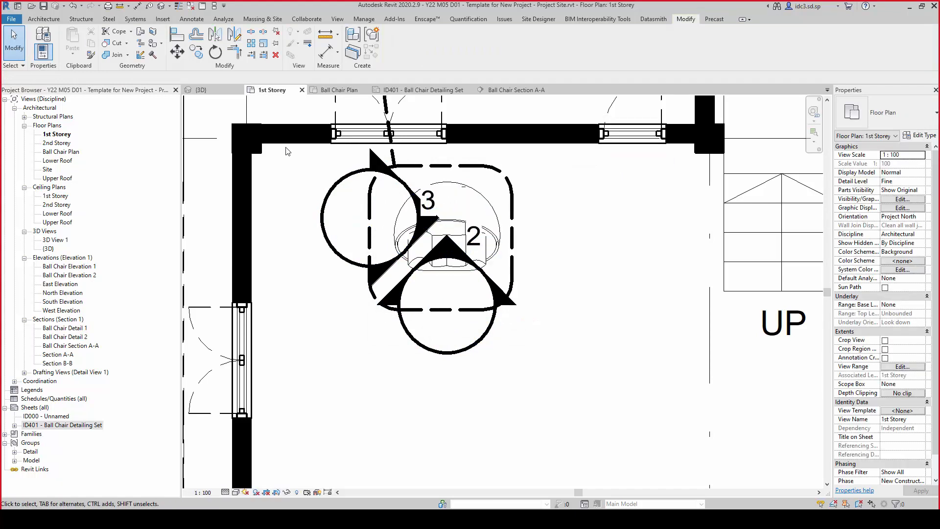
Filter the remaining ball chair selection to the Views category and hide the two elevation view markers in the 1st Storey plan
drag(285, 147, 549, 398)
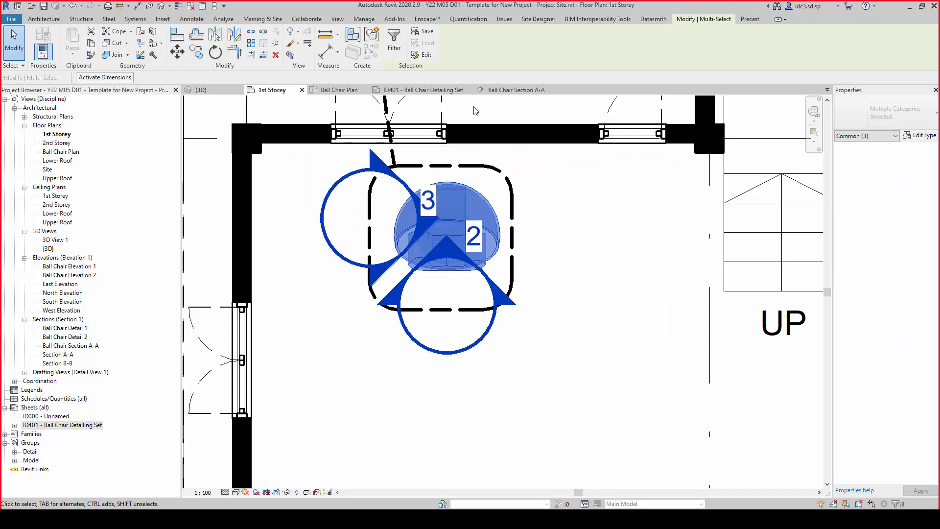
click(394, 39)
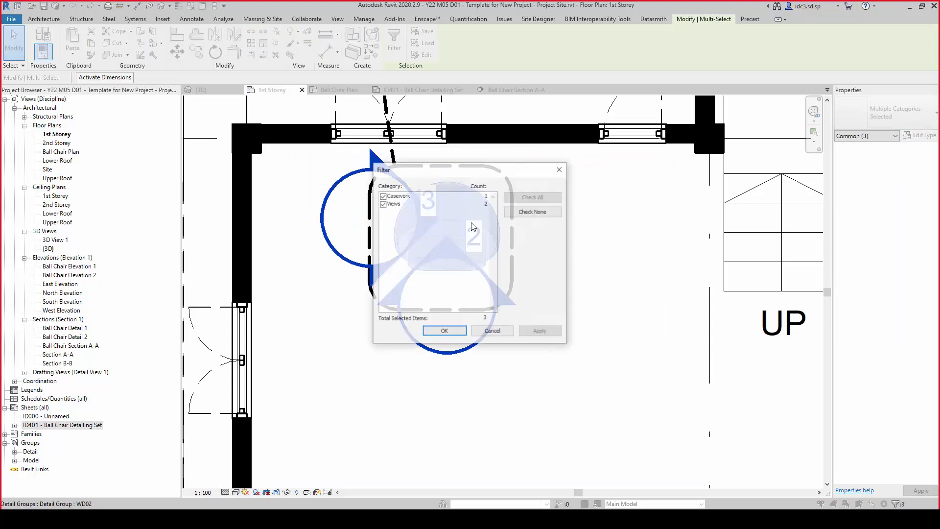
click(382, 196)
click(437, 330)
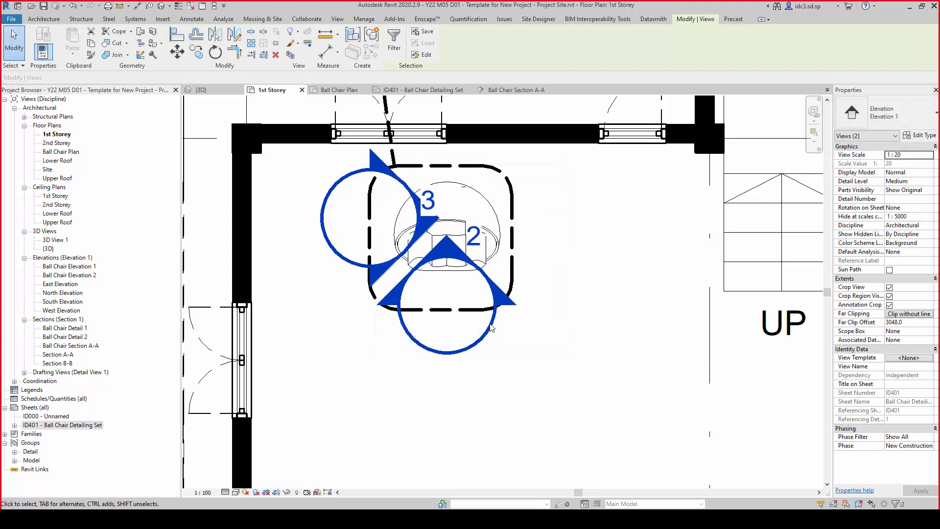
right_click(490, 289)
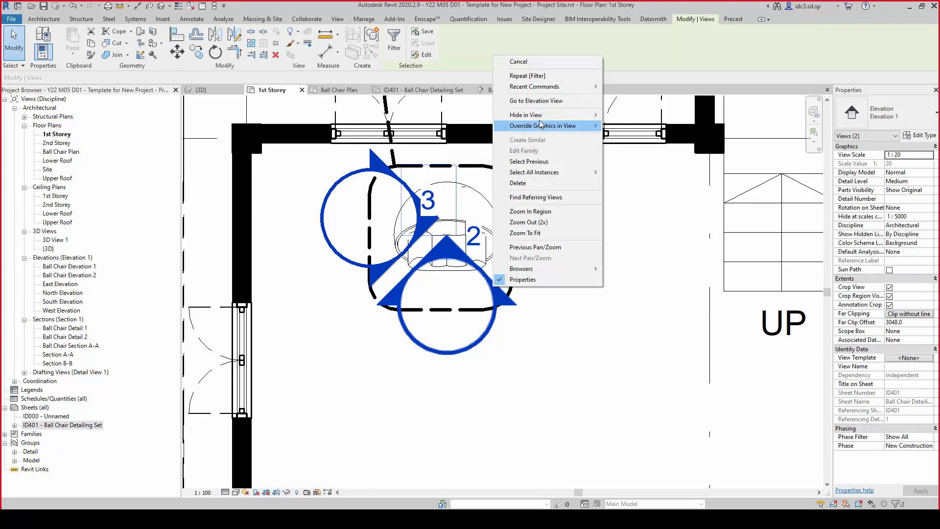
mouse_move(541, 115)
click(629, 115)
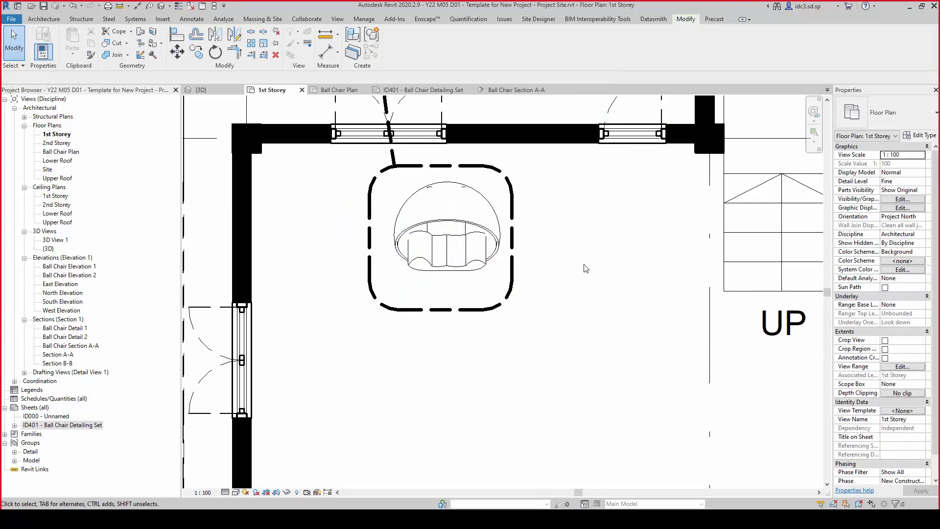
Examine the 1st Storey plan as a whole and the callout around the ball chair up close
scroll(586, 268, down, 8)
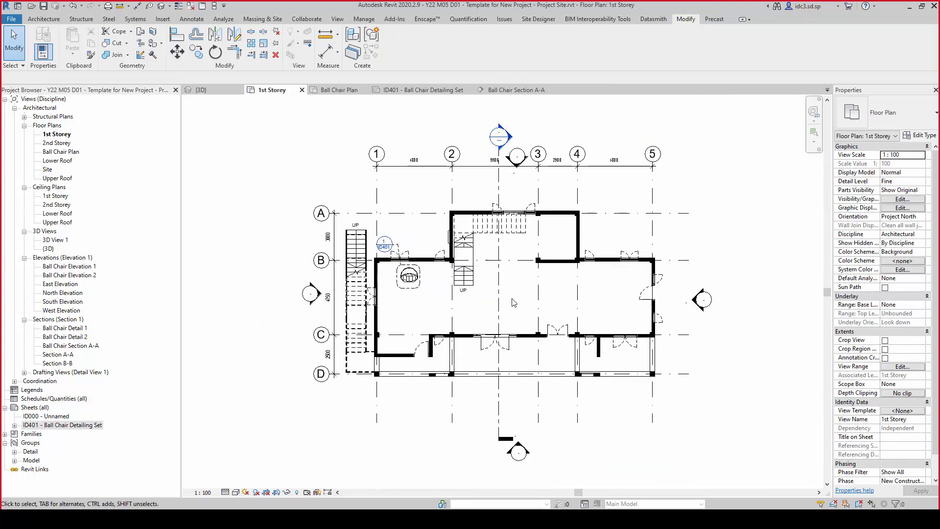
scroll(405, 313, up, 2)
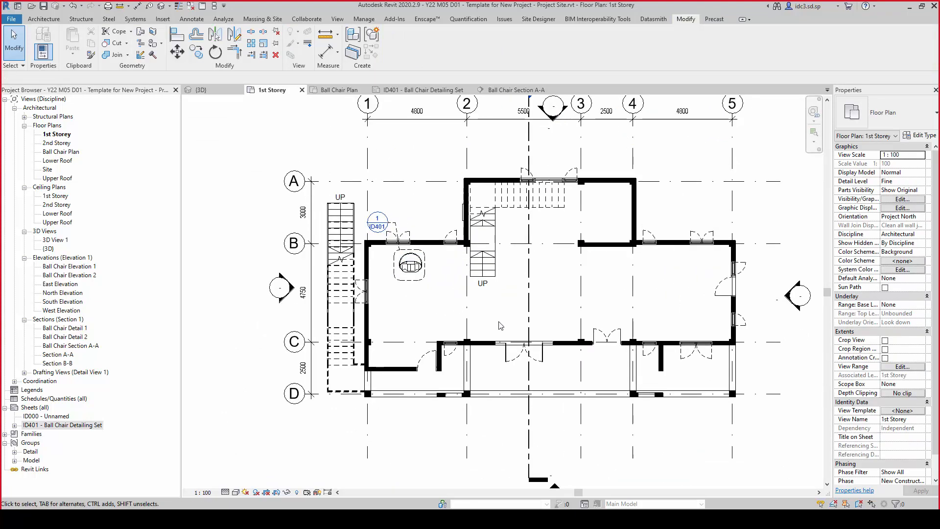
scroll(406, 313, down, 2)
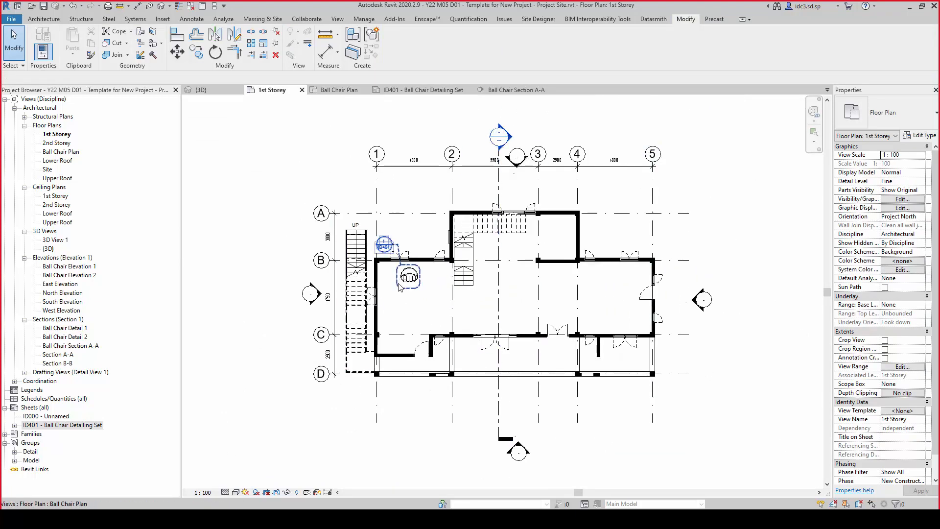
scroll(385, 245, up, 6)
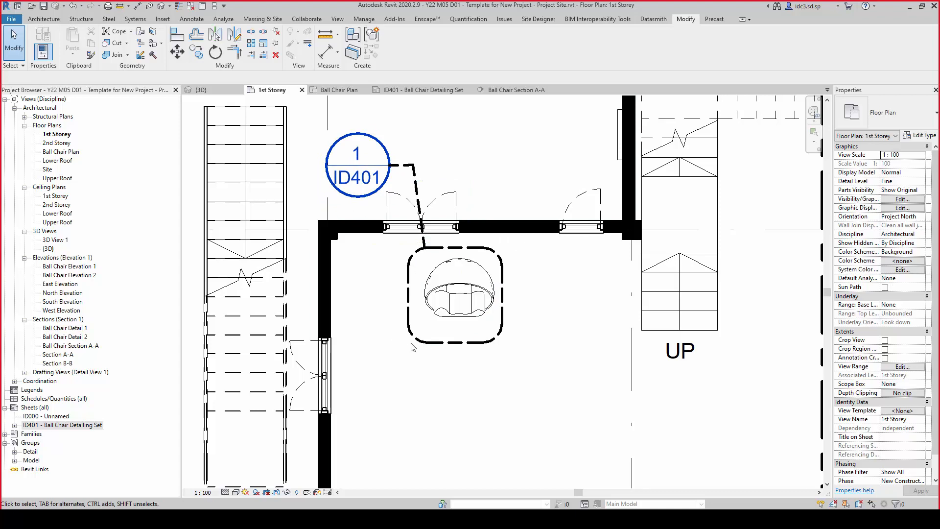
middle_click(470, 339)
middle_click(470, 339)
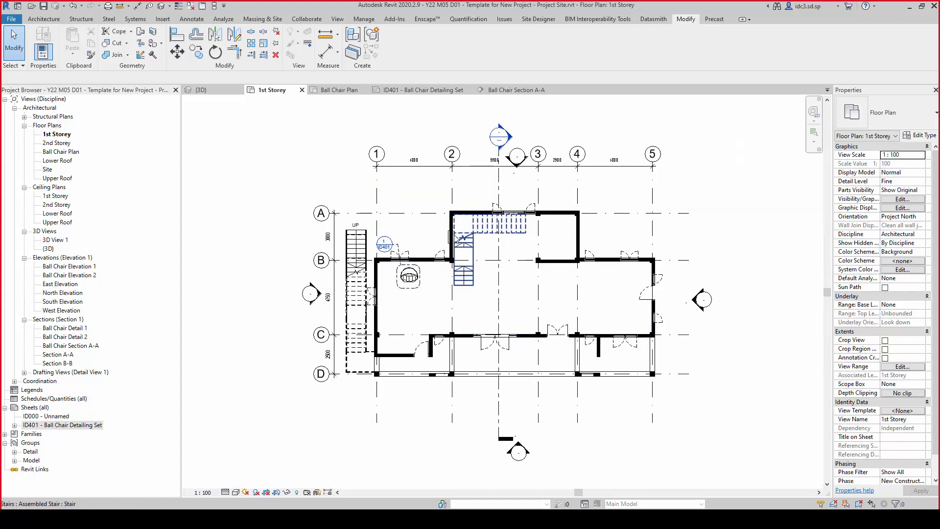
On sheet ID401, activate Ball Chair Elevation 2 and Ball Chair Elevation 1 in turn and turn off each view's crop region visibility
click(454, 90)
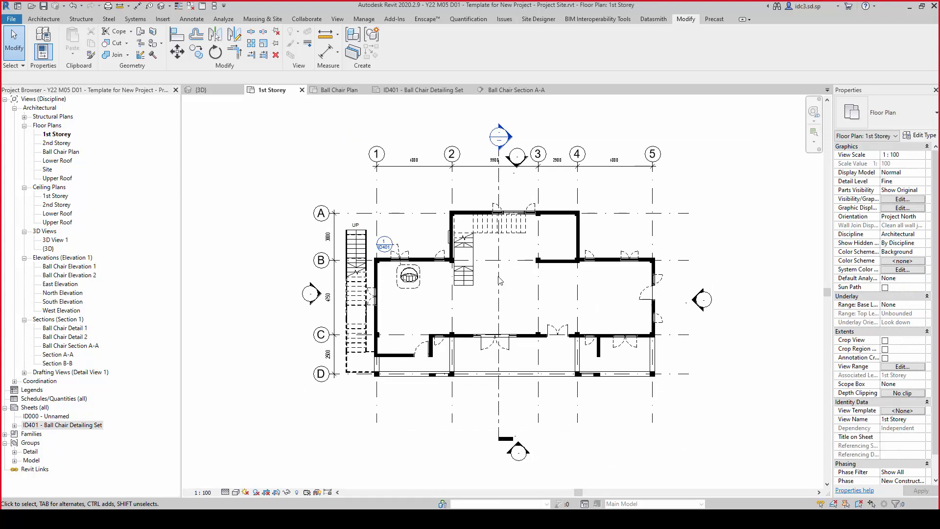
click(422, 90)
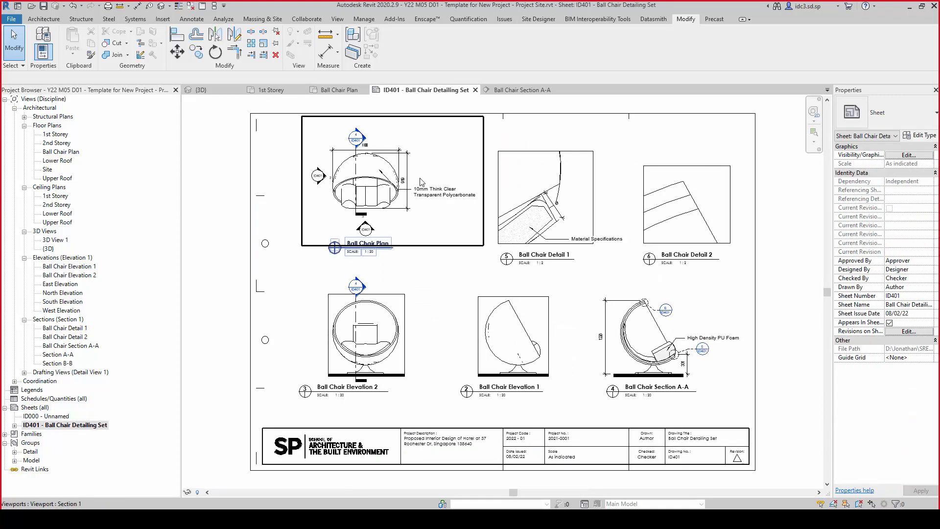
click(417, 105)
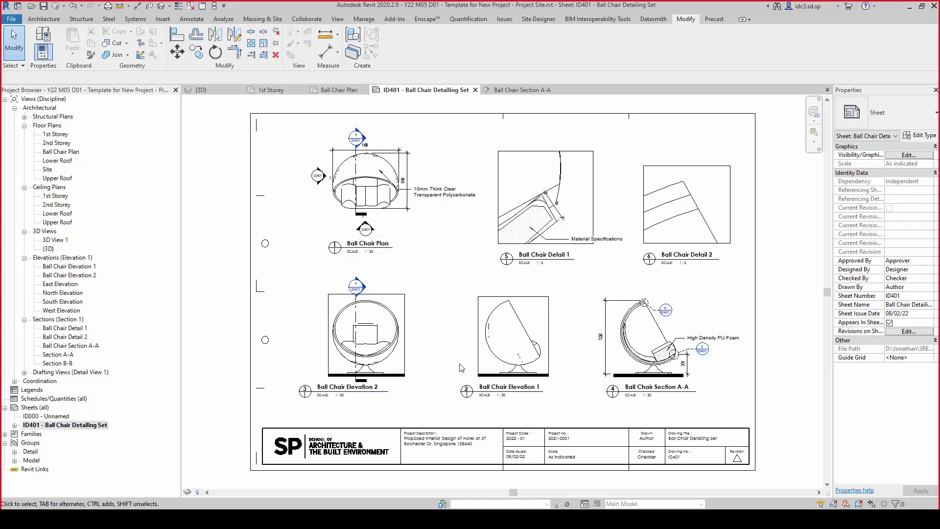
click(408, 309)
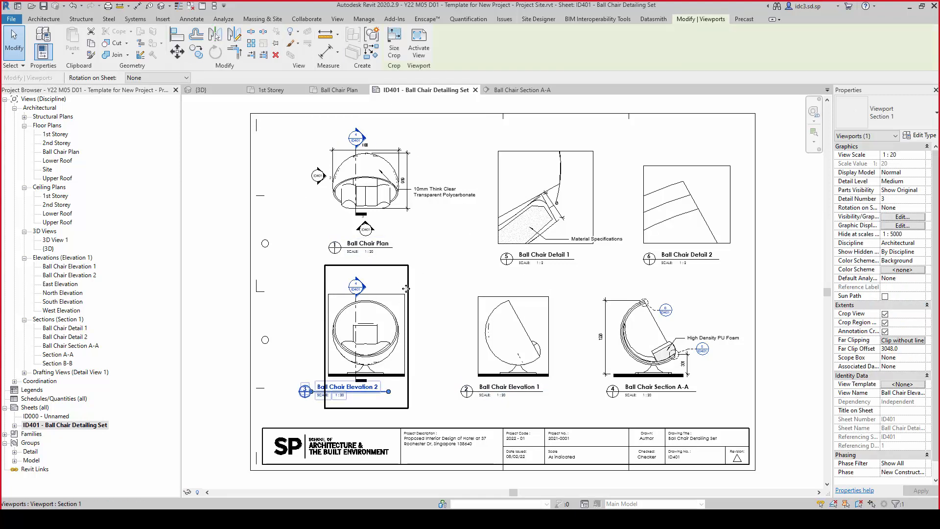
double_click(411, 293)
click(885, 323)
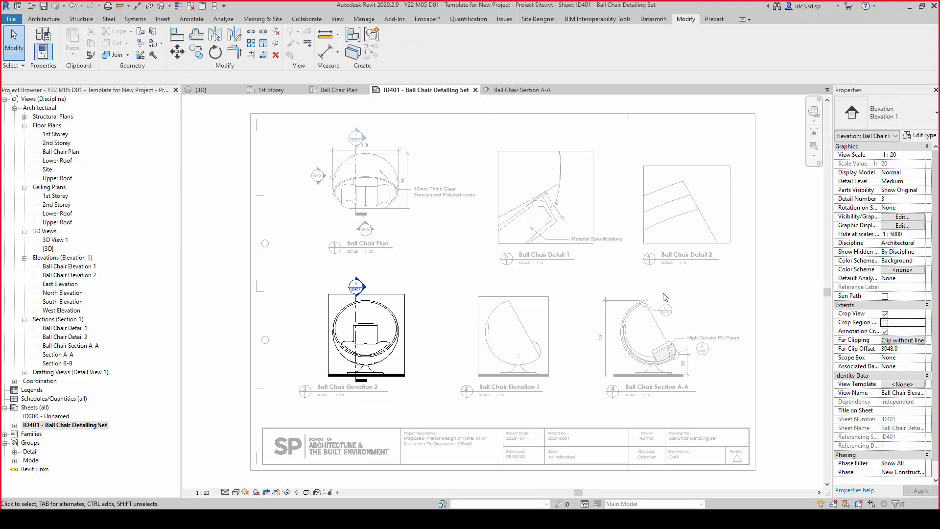
double_click(615, 276)
double_click(539, 317)
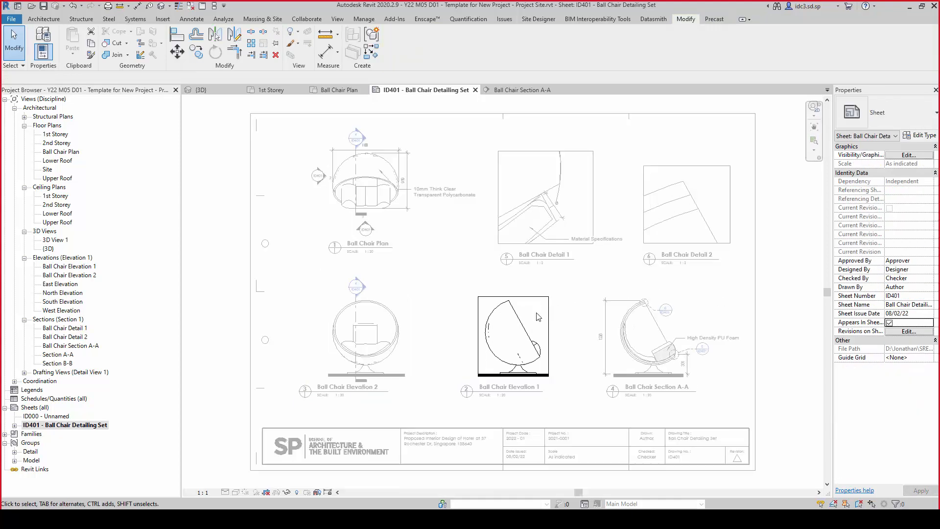
click(886, 324)
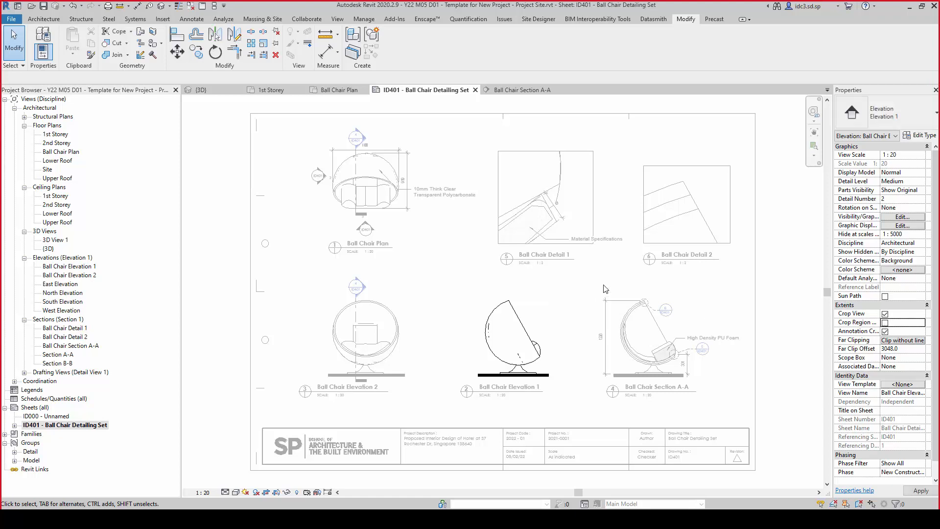
On sheet ID401, activate Ball Chair Detail 1 and Ball Chair Detail 2 in turn and turn off each view's crop region visibility
double_click(589, 201)
click(589, 201)
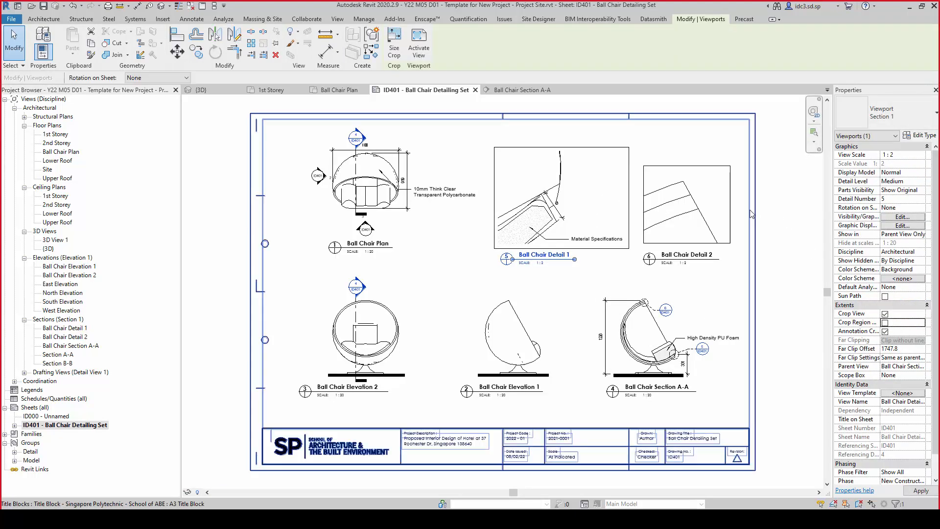
double_click(730, 208)
click(884, 322)
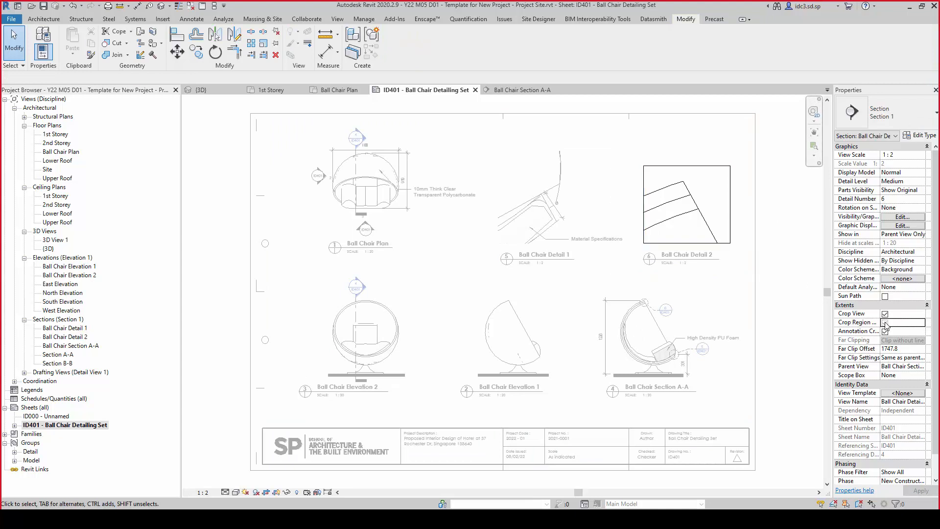
double_click(805, 266)
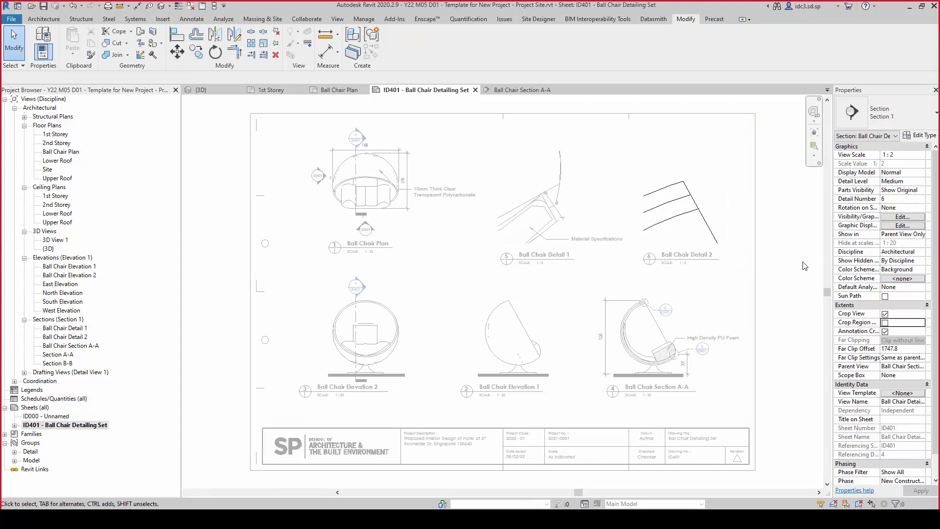
scroll(756, 399, down, 2)
scroll(733, 388, up, 2)
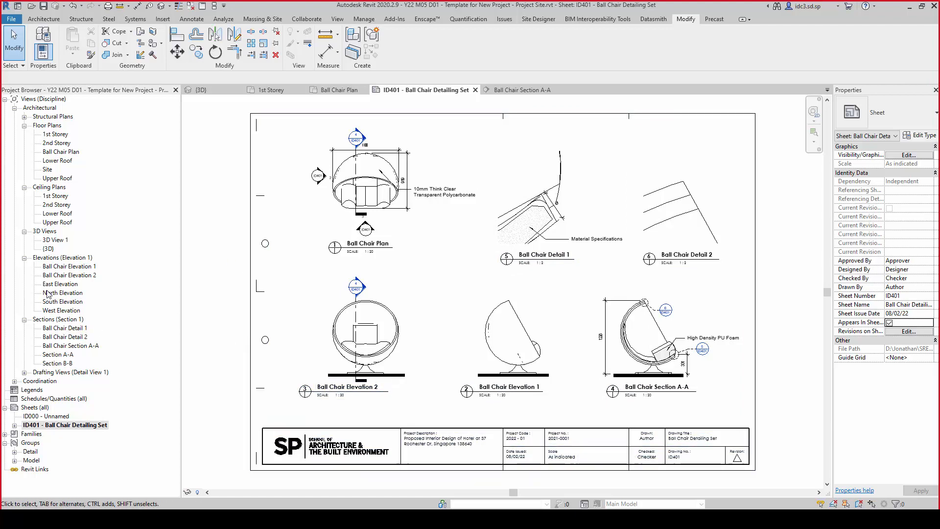
drag(10, 396, 131, 444)
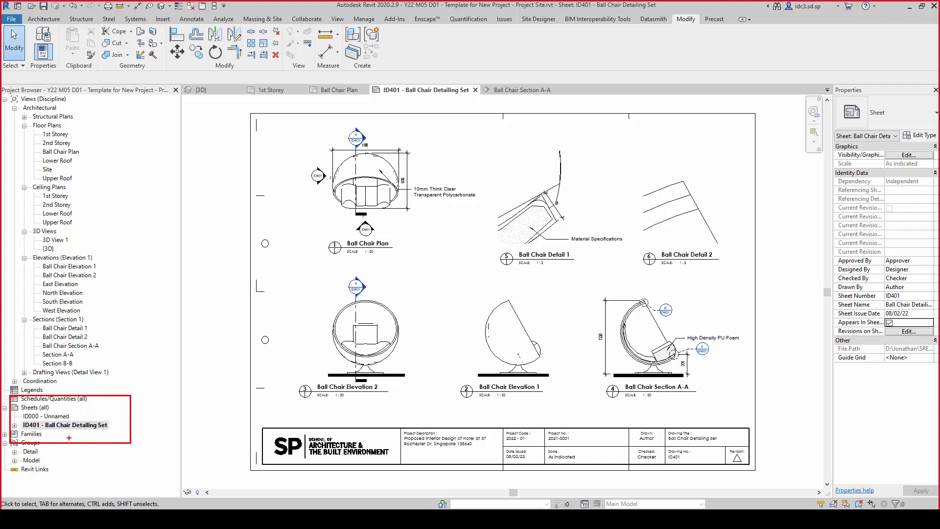
key(Escape)
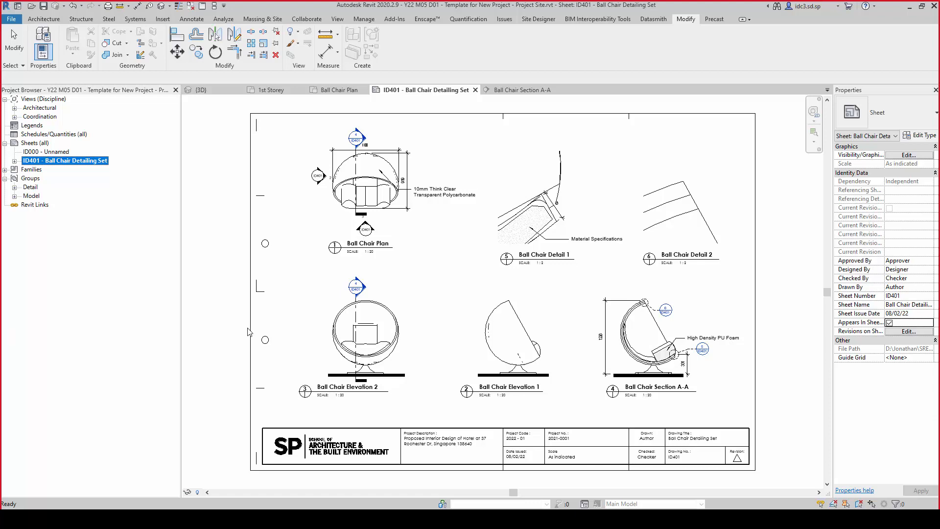
click(229, 281)
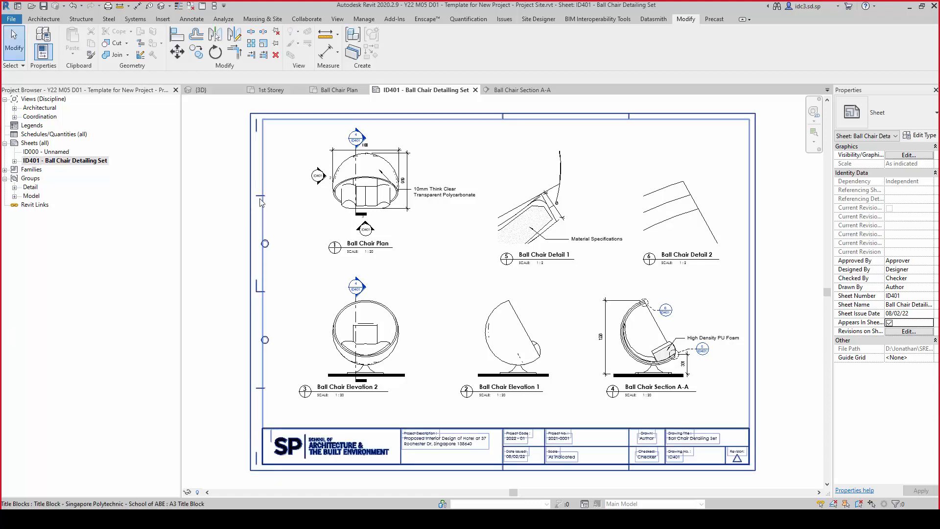
Check the ball chair's category in the Ball Chair Plan and compare Ball Chair Elevation 1 with Section A-A on sheet ID401
click(339, 89)
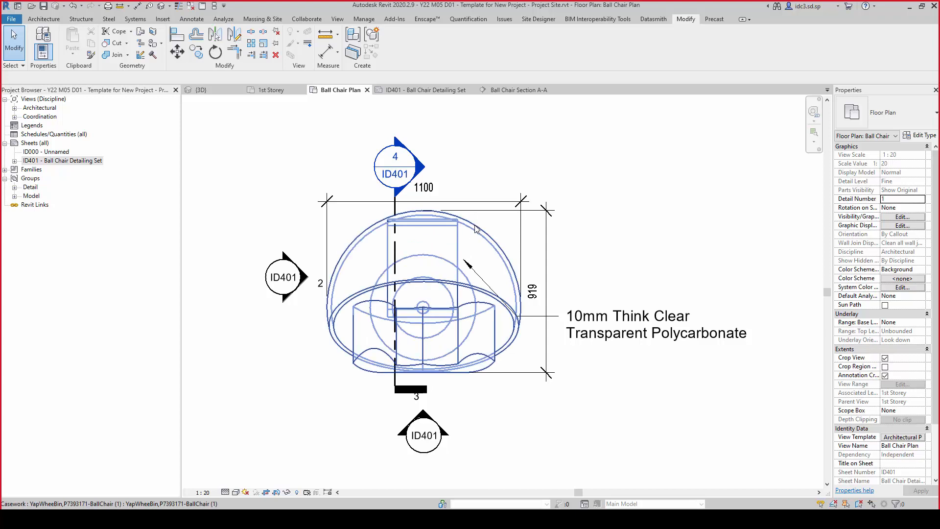
click(409, 240)
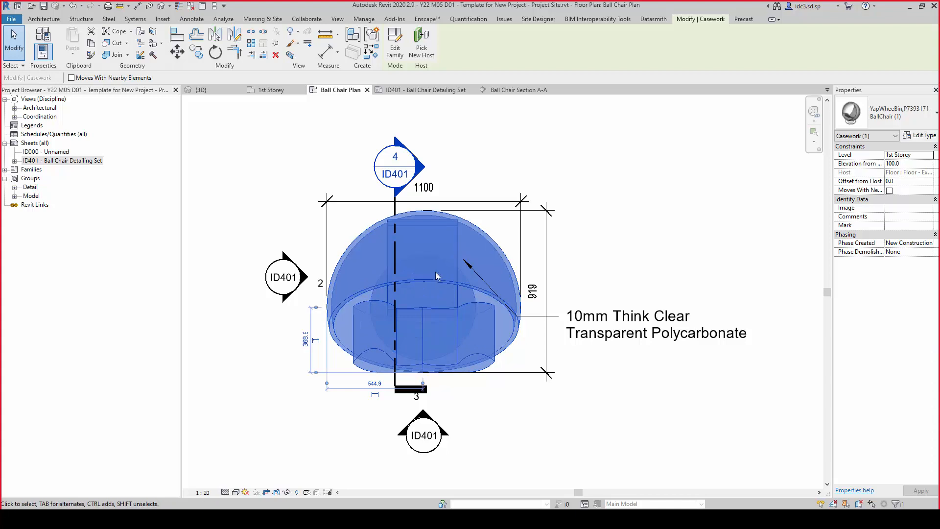
click(420, 90)
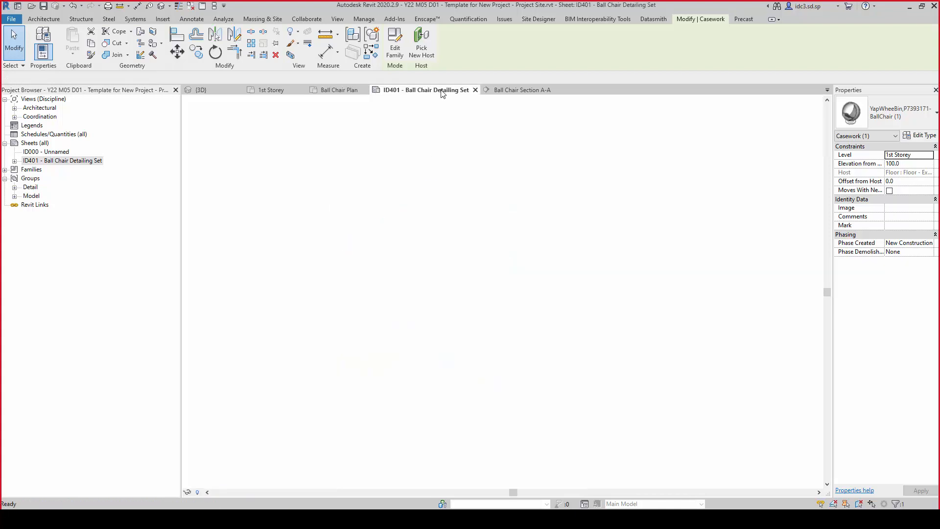
key(Escape)
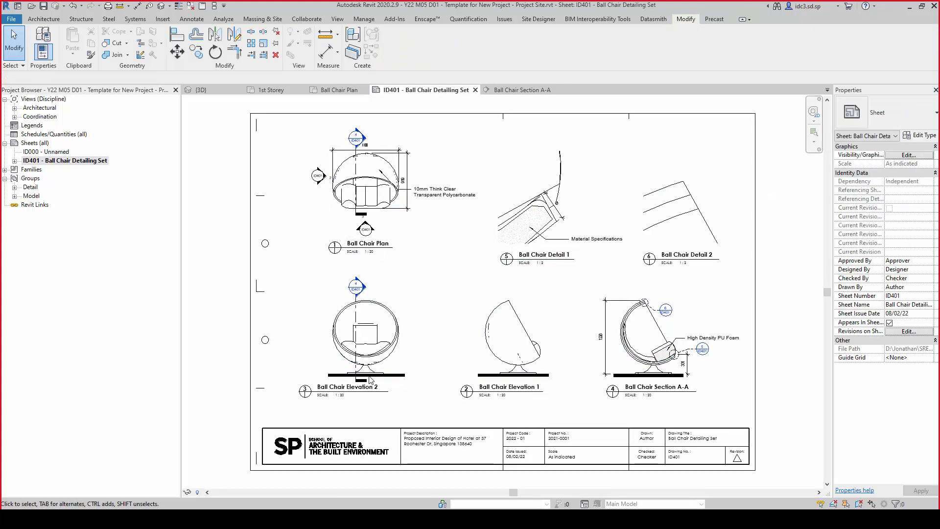
scroll(701, 375, up, 5)
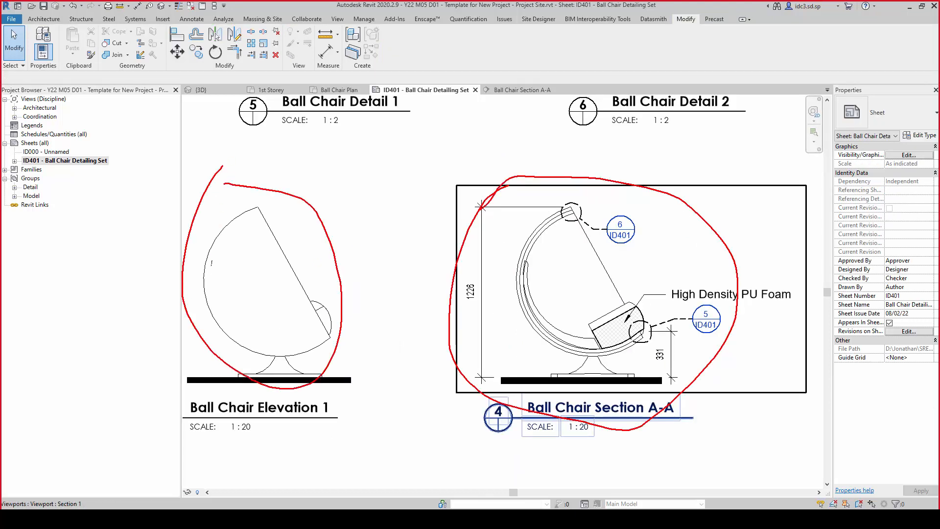
scroll(519, 100, down, 3)
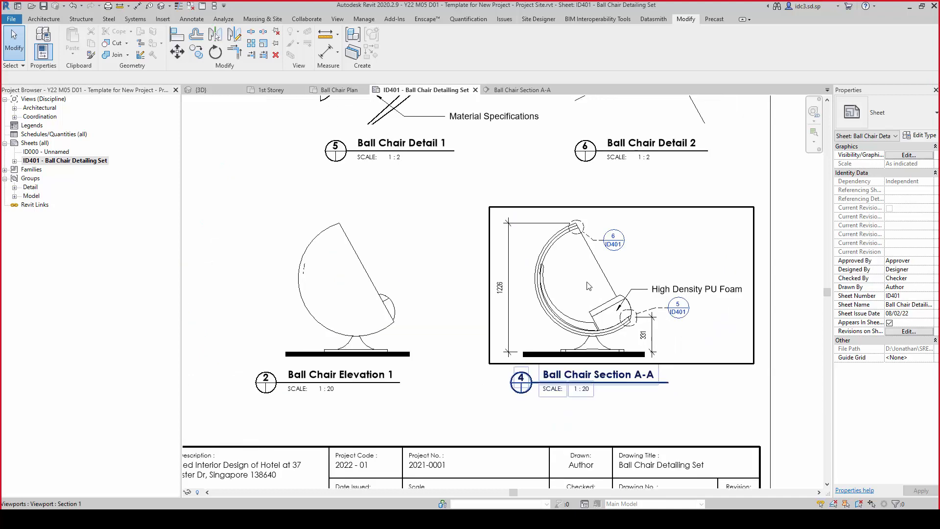
Open the ball chair family for editing from the Ball Chair Plan and set its family category to Furniture
click(338, 89)
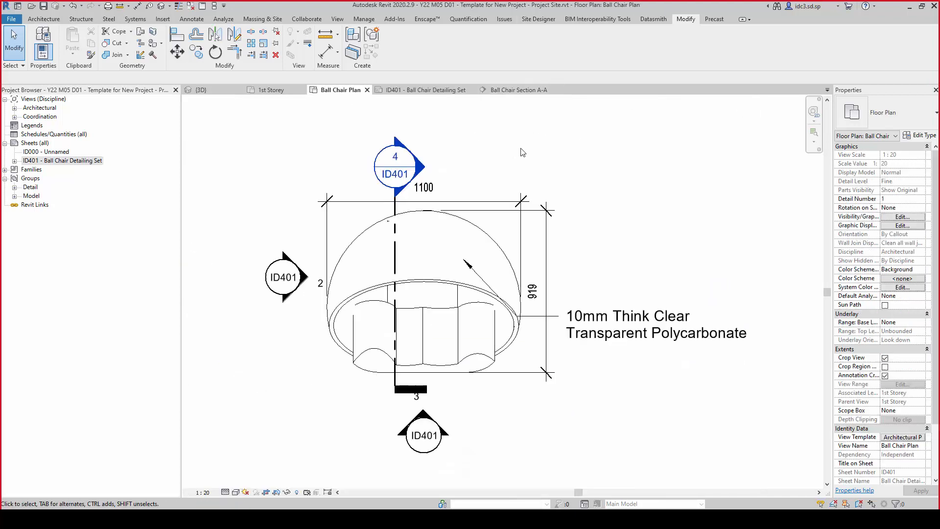
click(431, 289)
click(395, 45)
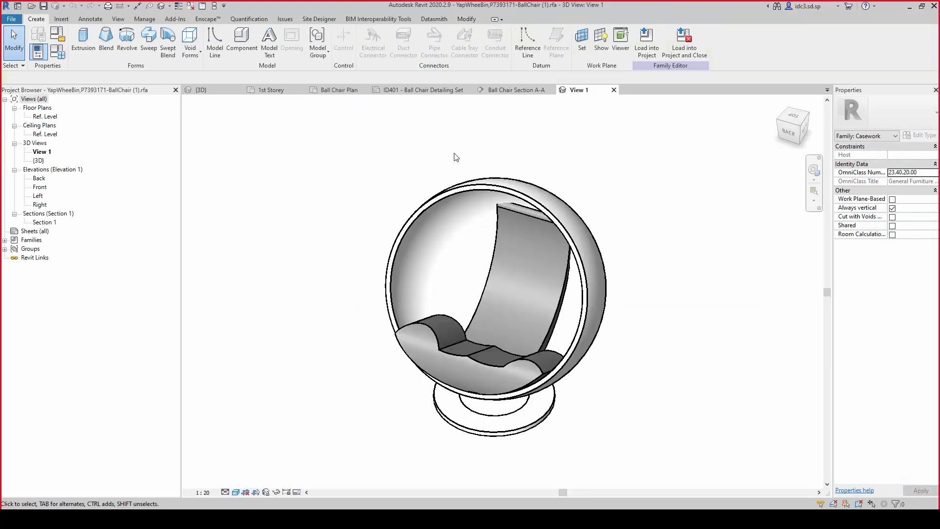
click(57, 34)
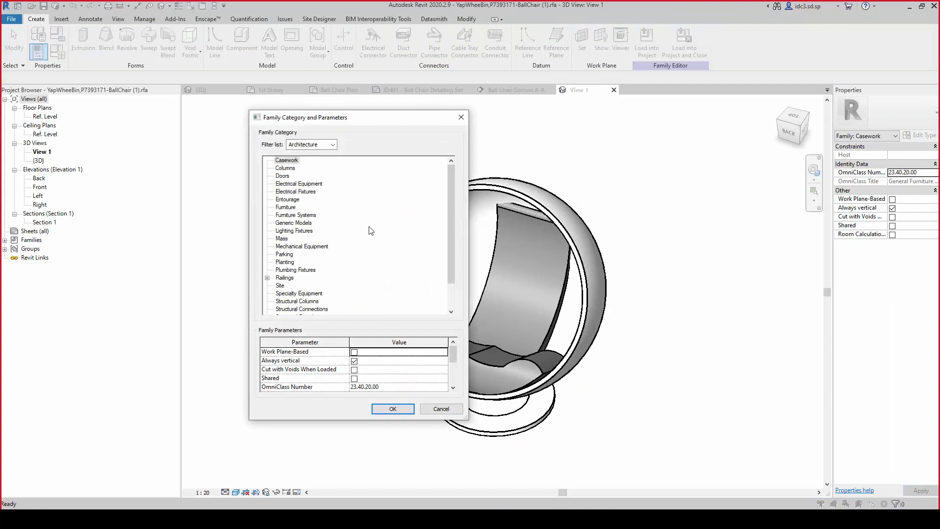
scroll(298, 279, down, 2)
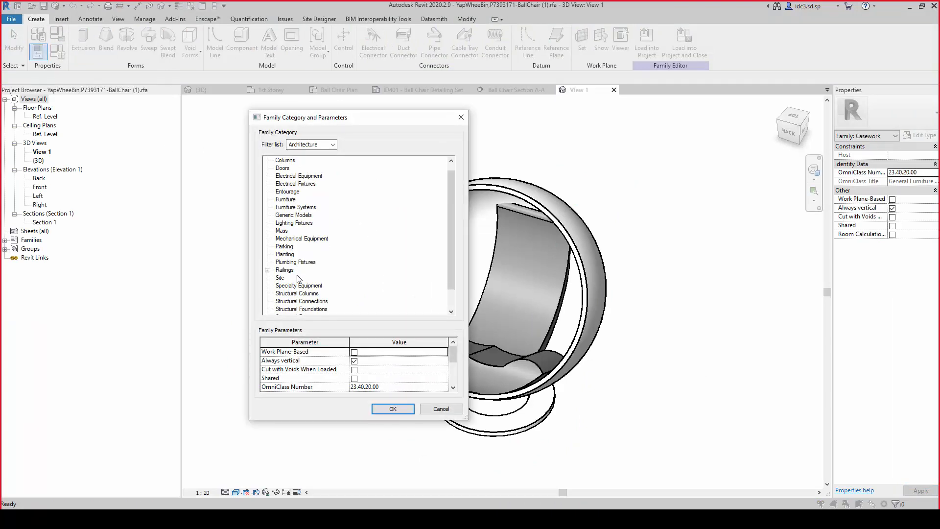
click(286, 191)
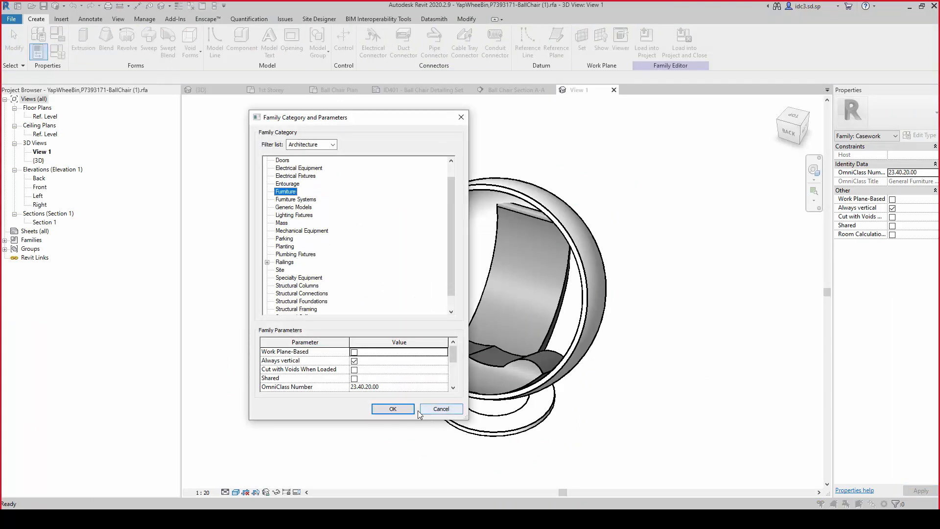
click(399, 409)
Load the family into the project and close it without saving, overwriting the existing version and its parameter values
click(683, 50)
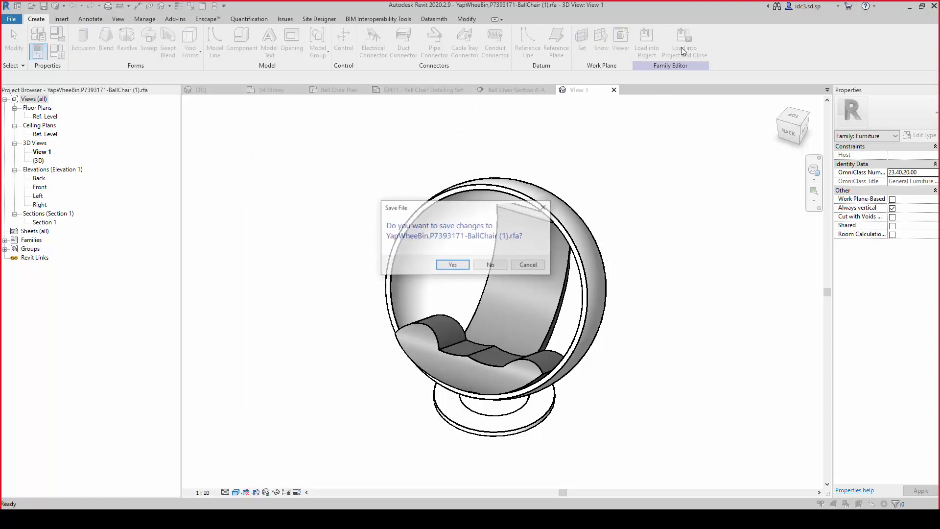
click(487, 269)
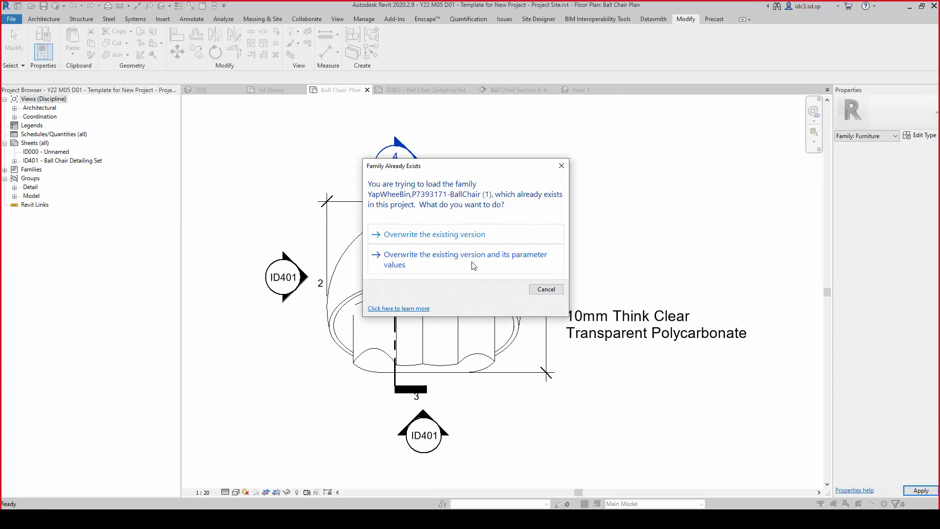
click(474, 264)
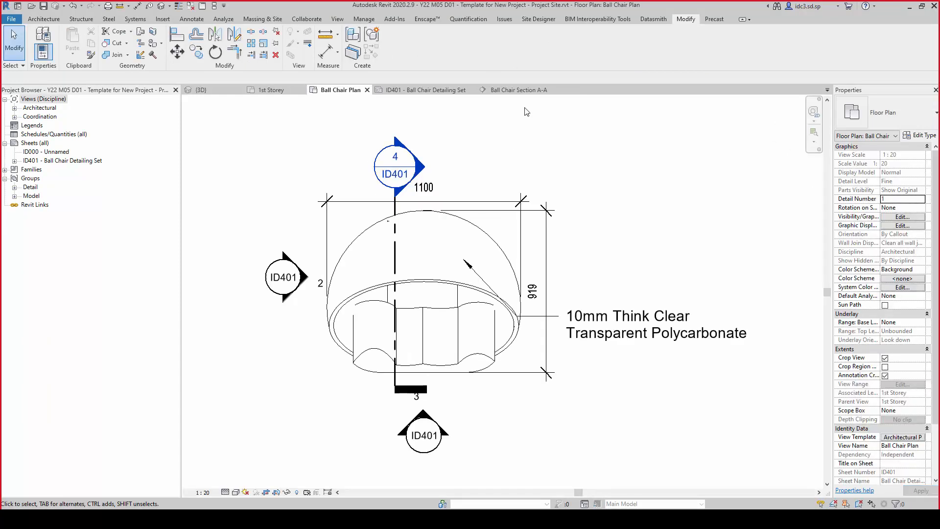
Inspect how the Furniture ball chair is drawn in Ball Chair Section A-A beside Ball Chair Elevation 1 on sheet ID401
click(431, 89)
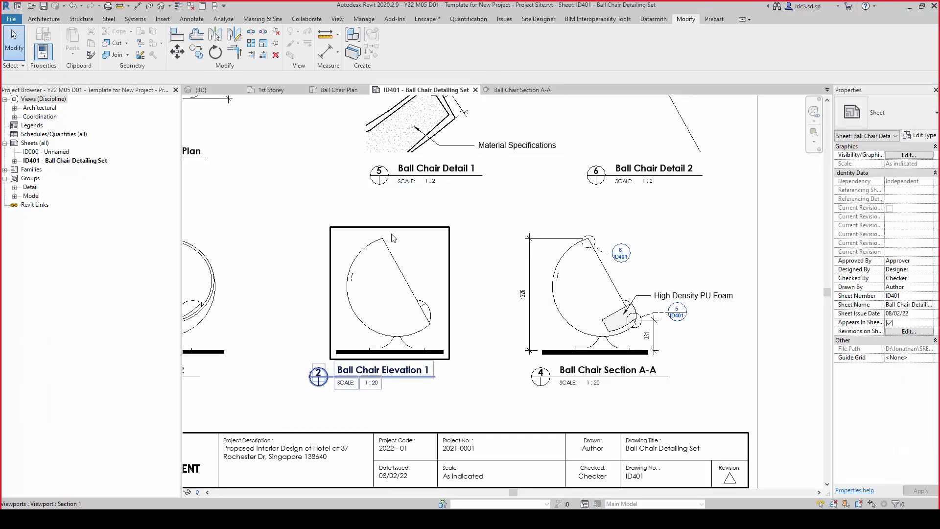
scroll(664, 328, down, 3)
scroll(664, 328, up, 2)
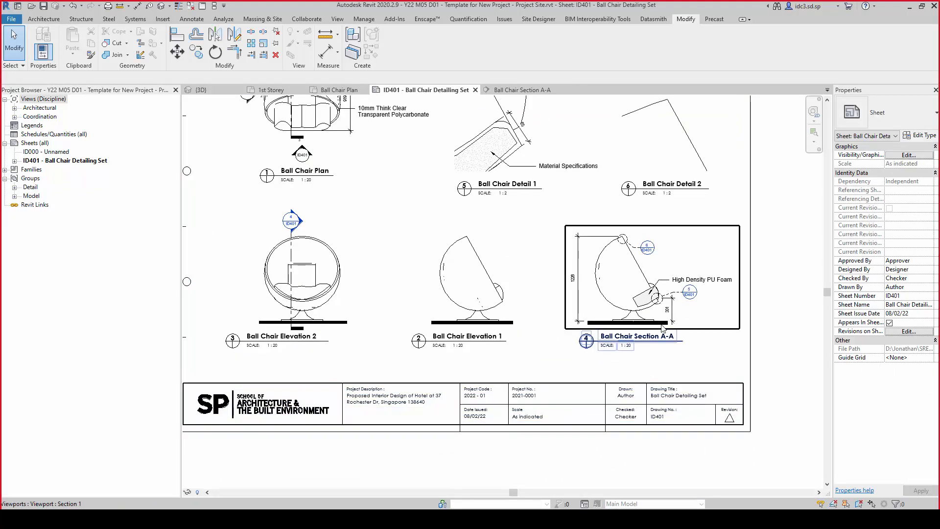
scroll(663, 328, up, 3)
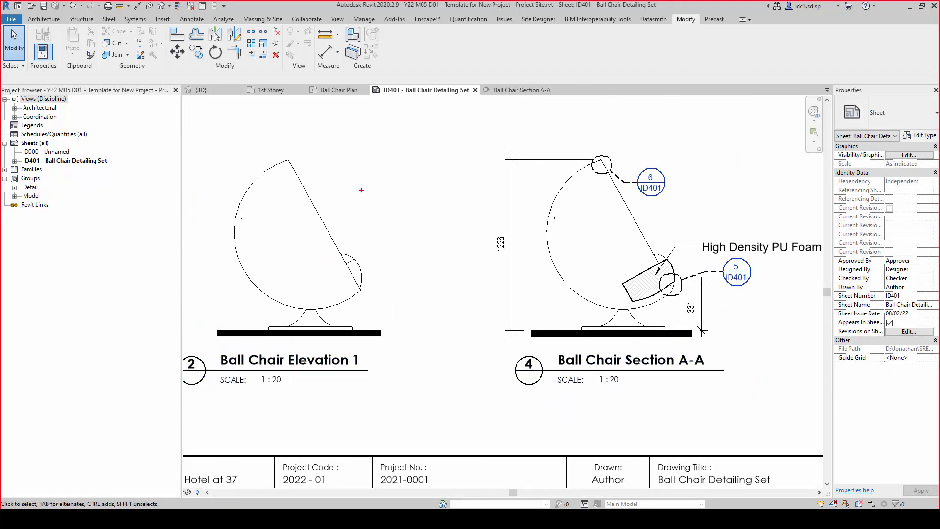
mouse_move(600, 136)
mouse_down()
mouse_move(510, 169)
mouse_move(704, 337)
mouse_move(568, 155)
mouse_up()
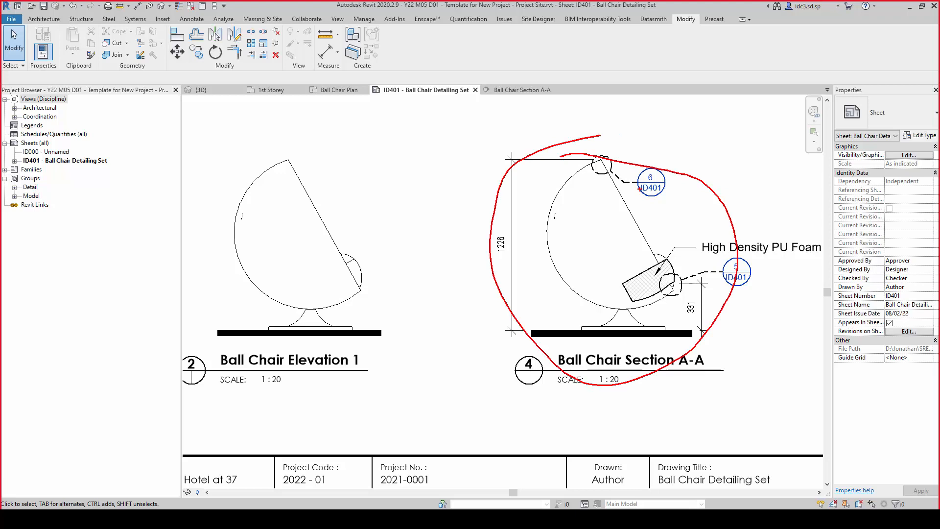
key(Escape)
Examine the cut override options for Furniture and Columns in sheet ID401's visibility/graphic overrides, without changing anything
key(v)
key(v)
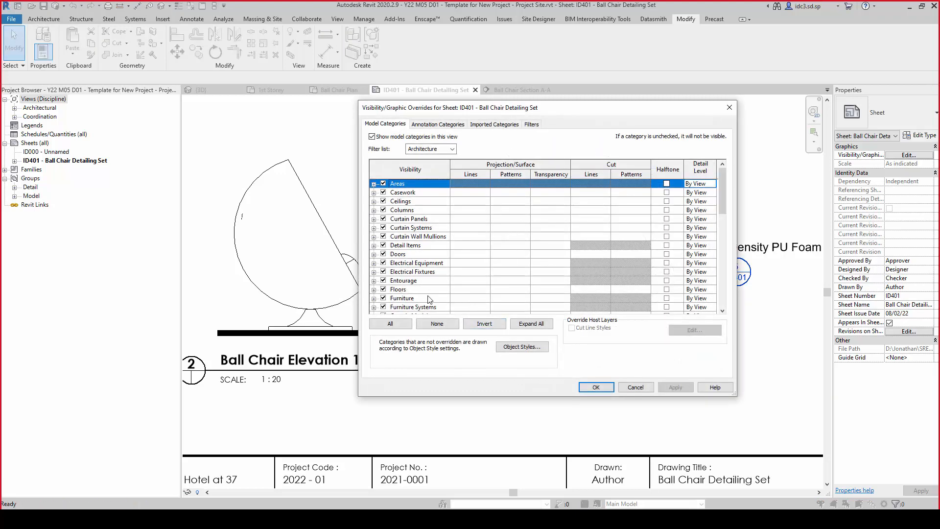
scroll(429, 299, down, 2)
click(415, 283)
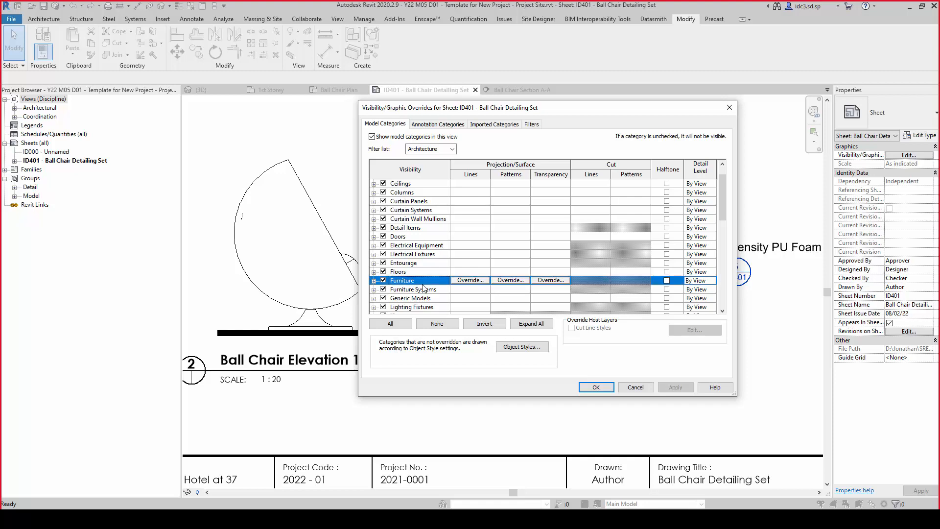
click(594, 271)
click(600, 193)
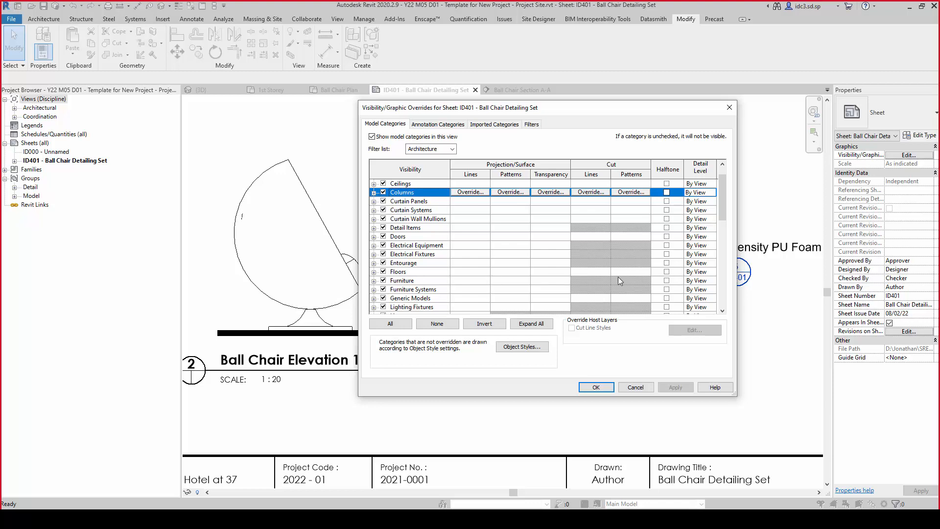
click(729, 107)
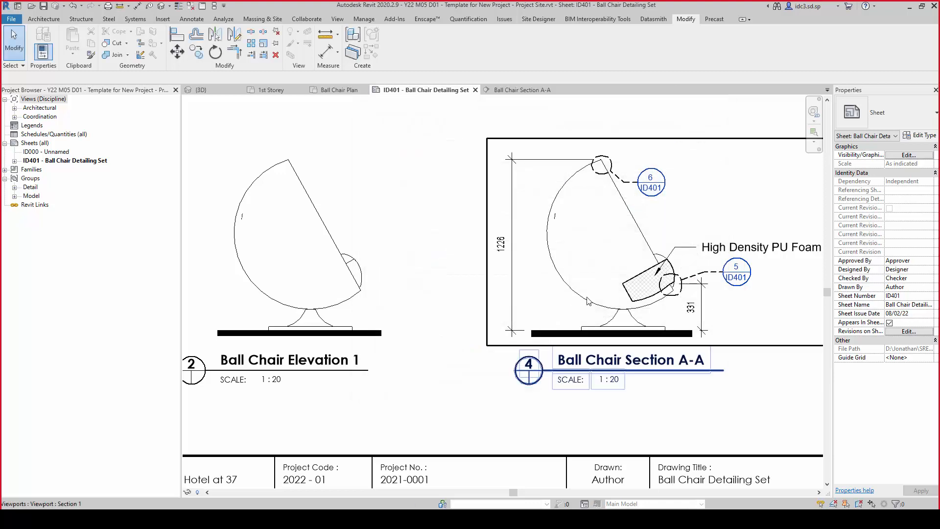
Activate Ball Chair Section A-A on the sheet, delete the Foam Hatching filled region over the seat, and undo the deletion
scroll(586, 299, down, 2)
scroll(590, 302, up, 2)
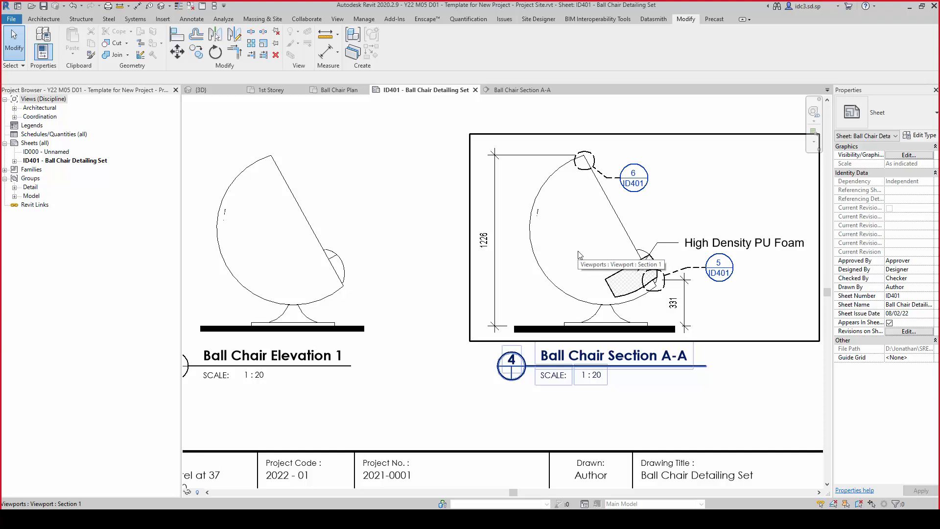
scroll(641, 270, up, 3)
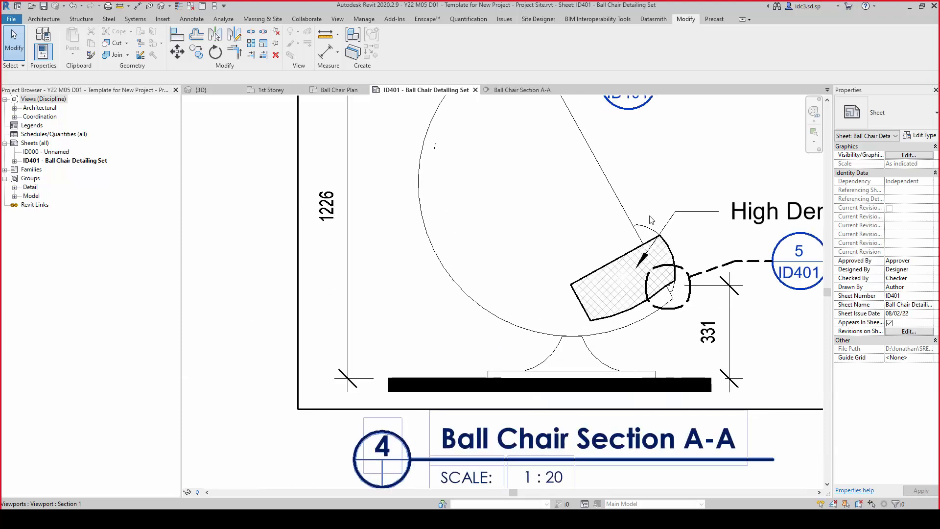
double_click(653, 216)
click(631, 260)
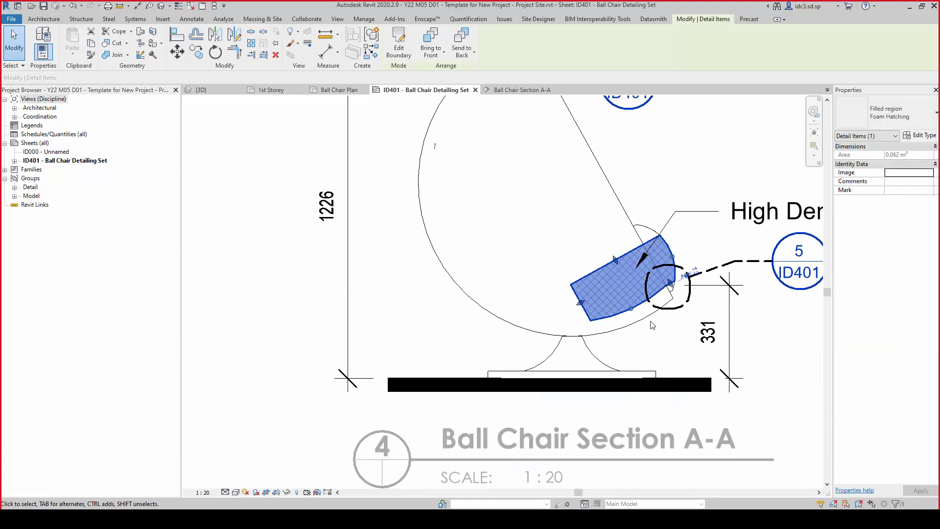
key(Delete)
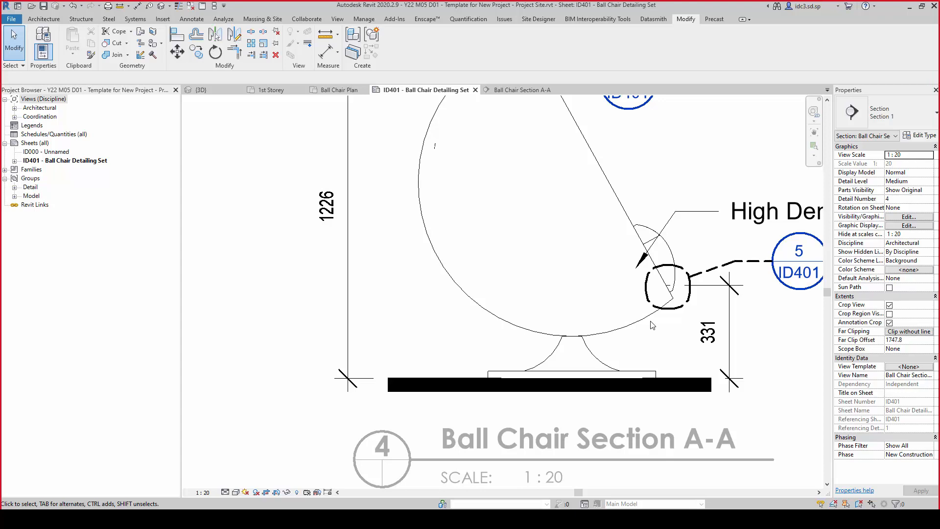
key(ctrl+z)
Open the ball chair family for editing from the chair placed in the Ball Chair Plan view
scroll(594, 299, down, 5)
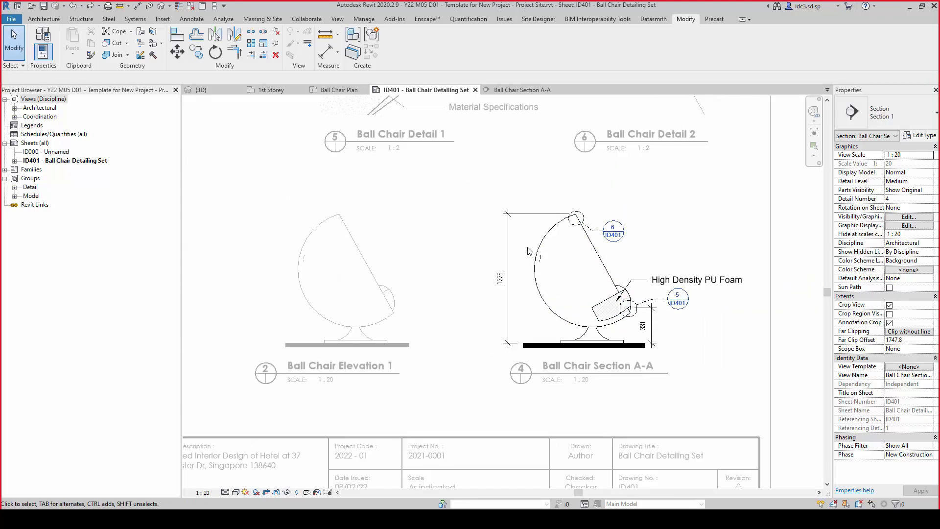
click(588, 253)
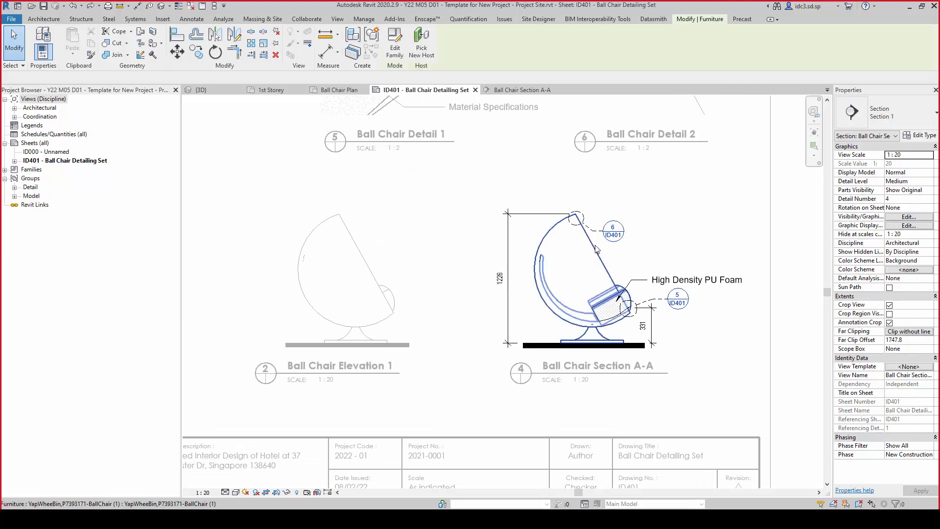
click(339, 89)
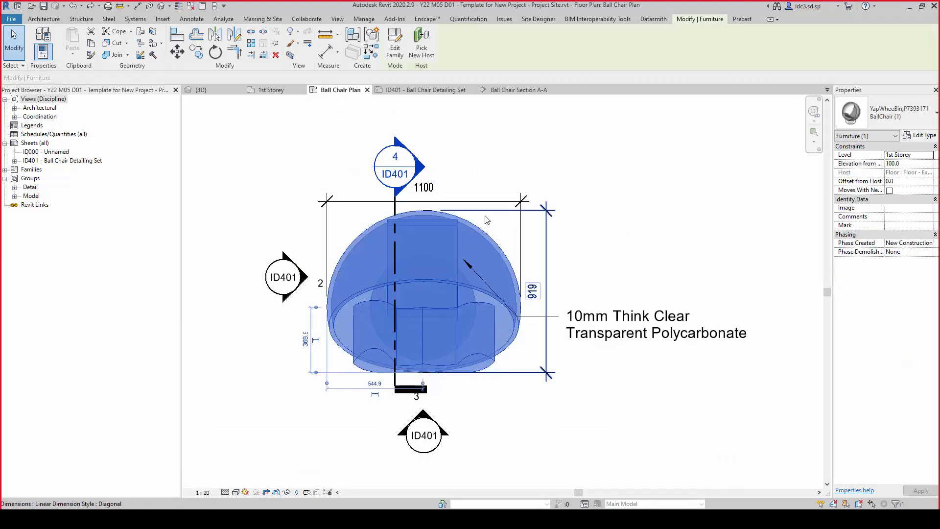
click(462, 245)
click(475, 225)
double_click(461, 240)
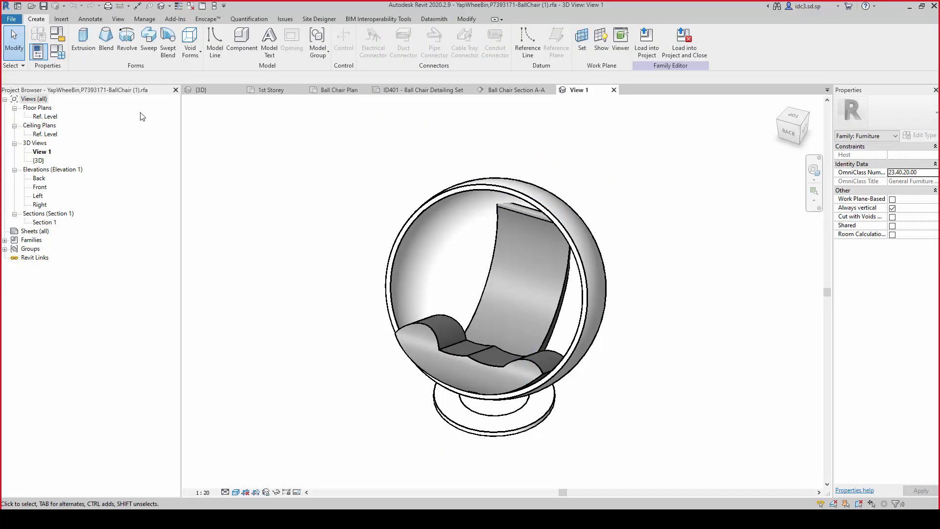
Set the ball chair family's category to Casework in the family category and parameters settings
click(60, 35)
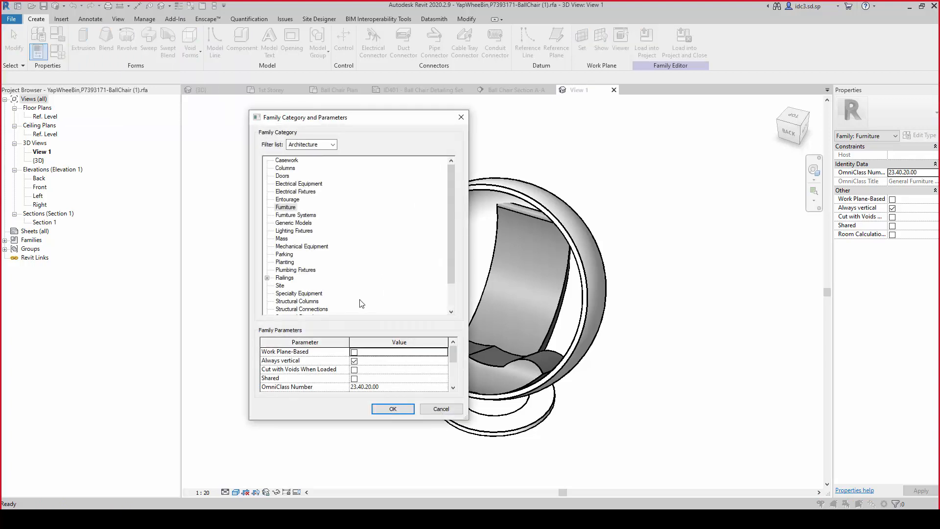
click(287, 208)
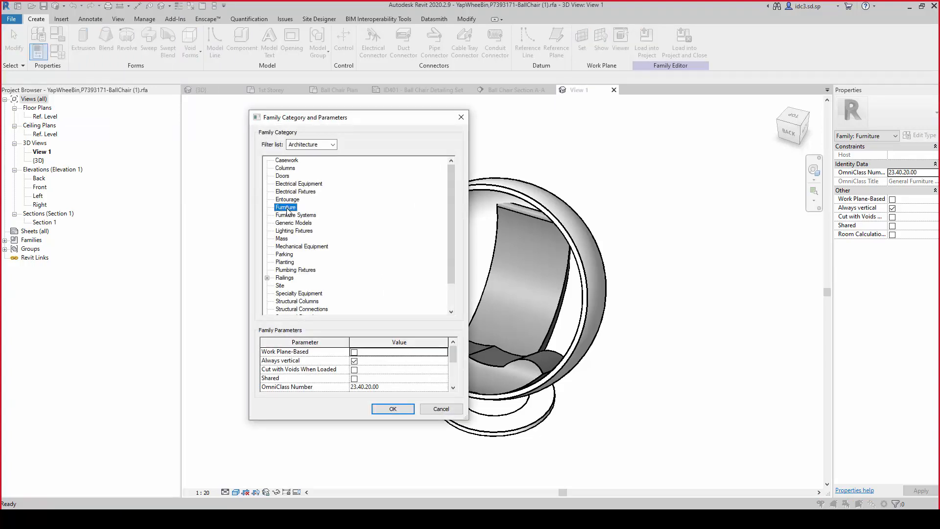
click(293, 162)
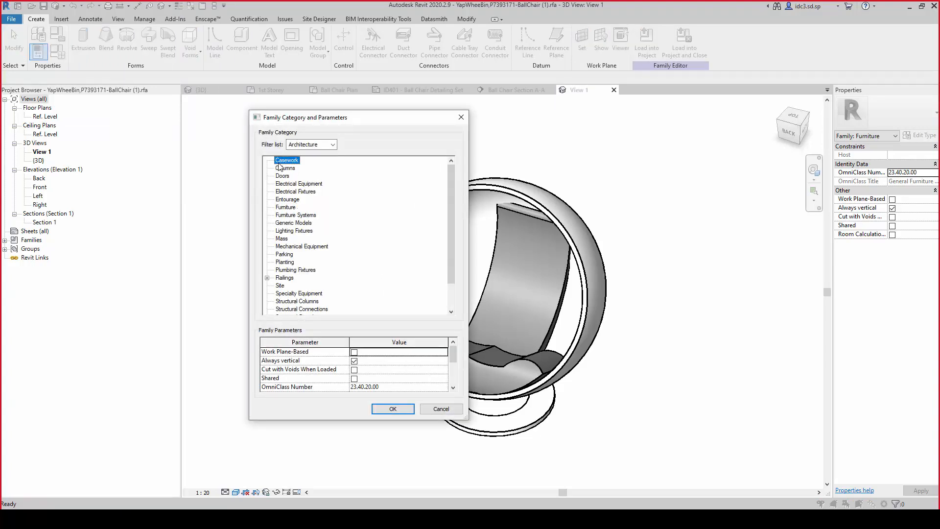
click(392, 409)
Load the Casework version of the chair family into the project and close it, overwriting the existing version and its parameter values
click(688, 55)
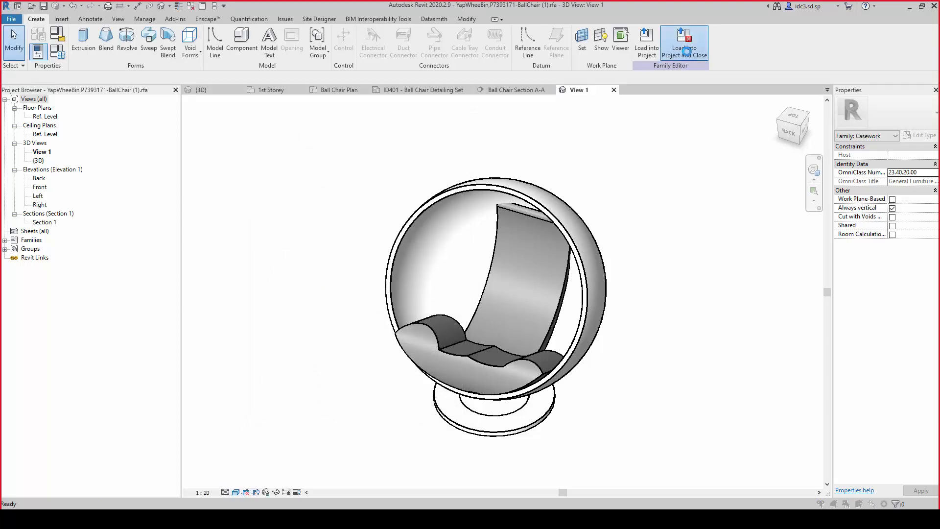
click(481, 266)
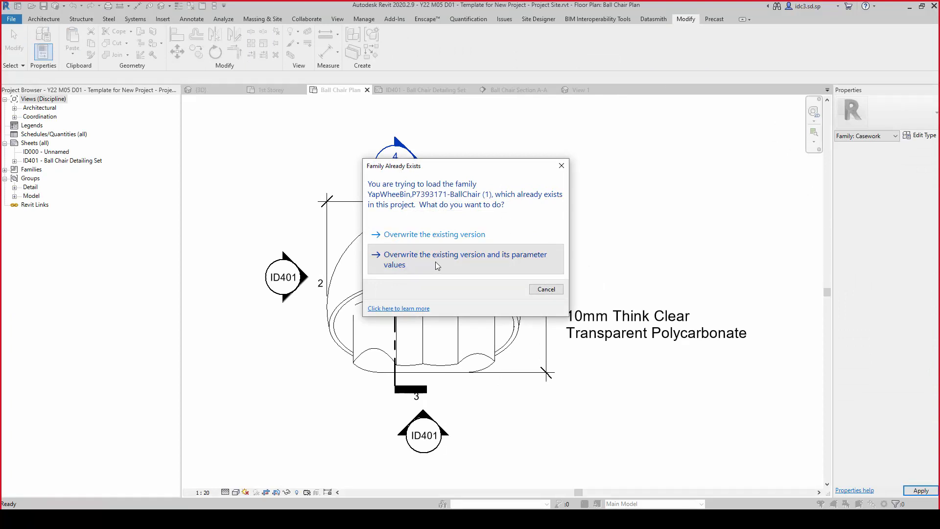
click(463, 264)
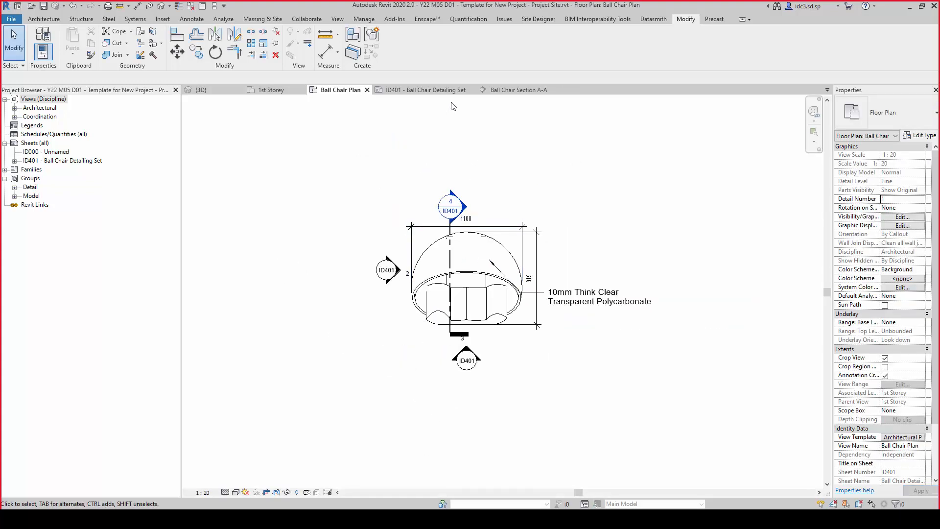
Return to sheet ID401, deactivate the section view, and examine how Ball Chair Section A-A shows the chair's shell and seat
click(443, 90)
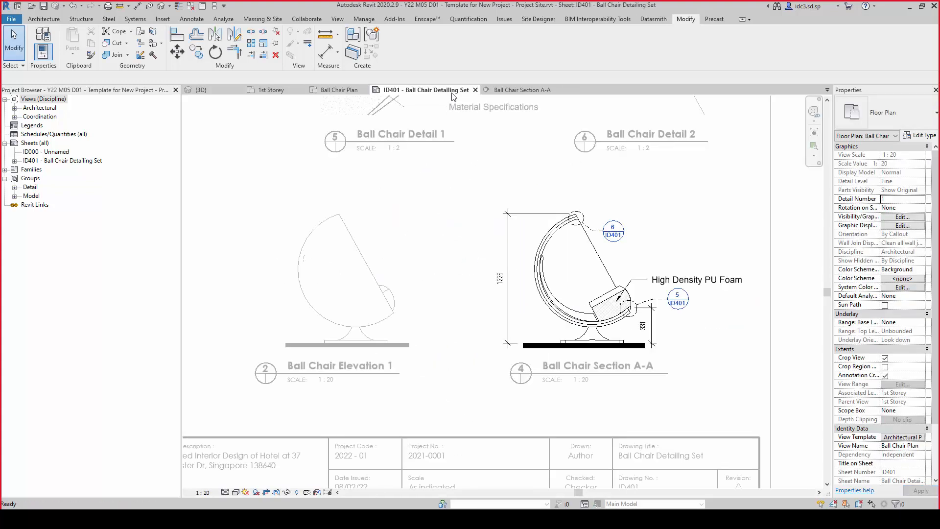
double_click(797, 257)
scroll(645, 325, up, 3)
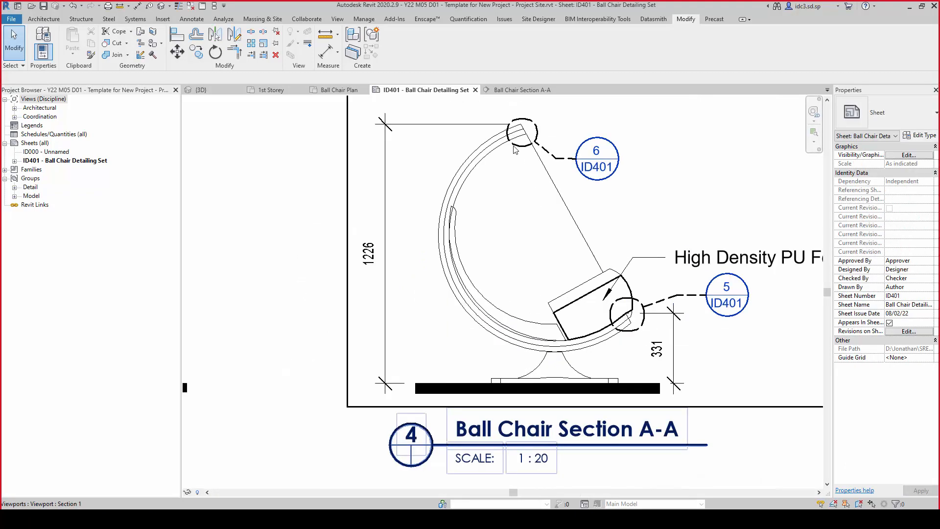
scroll(534, 277, up, 1)
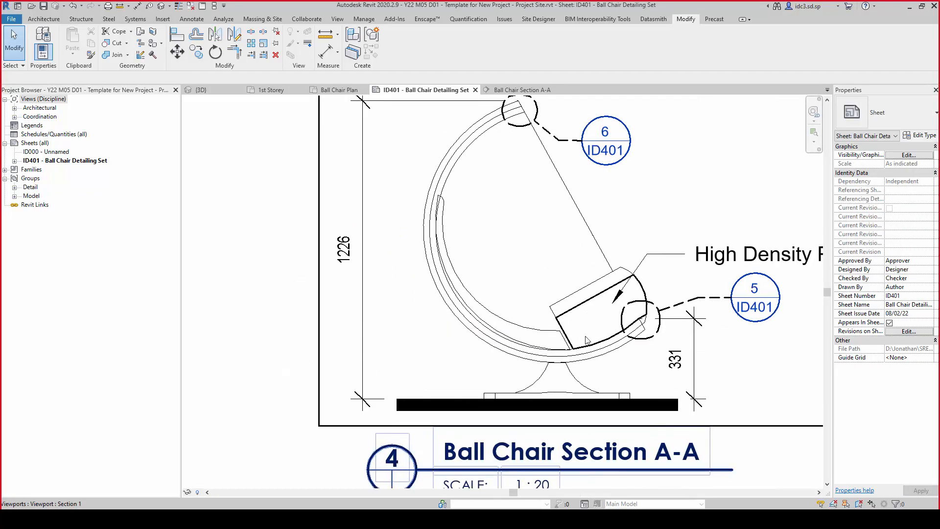
scroll(593, 351, down, 8)
middle_click(593, 360)
middle_click(594, 360)
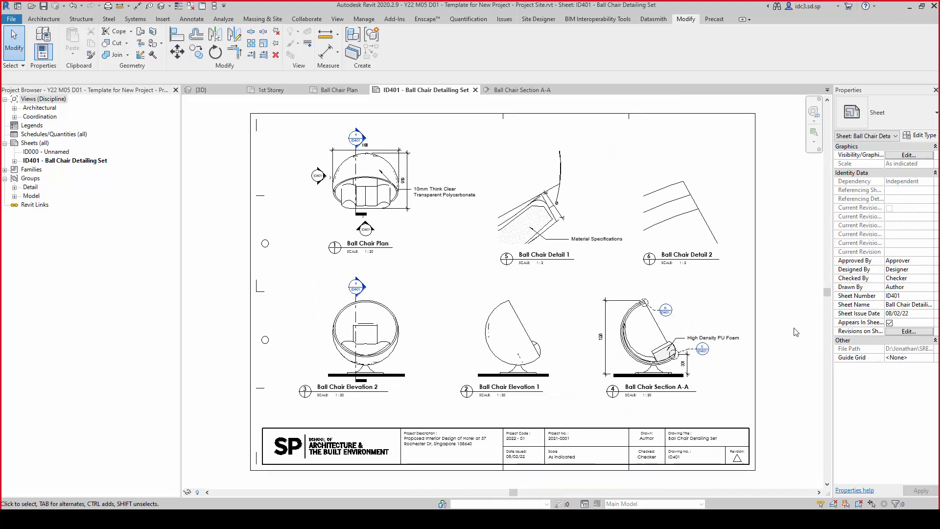